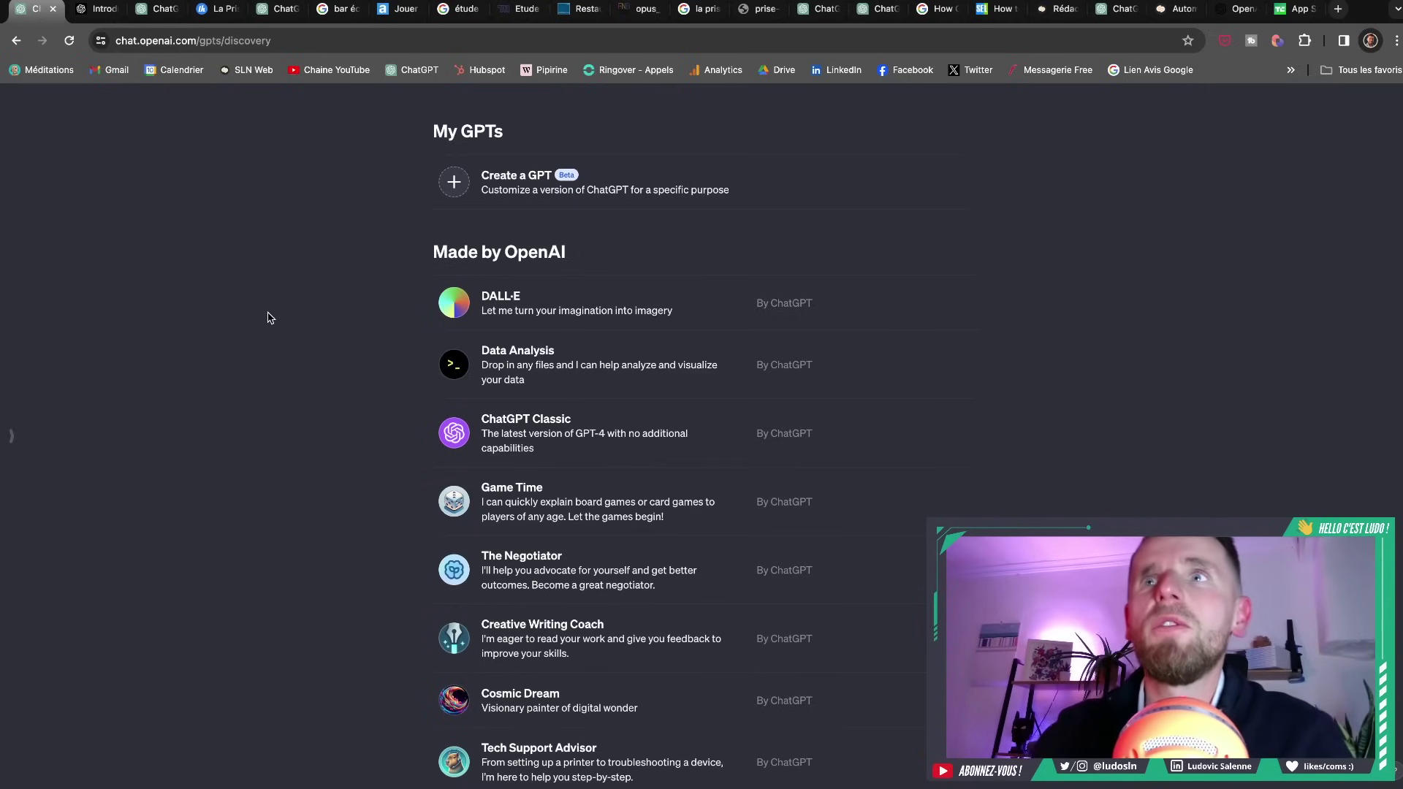
Read through OpenAI's "Introducing GPTs" blog post, including the example GPT cards and the announcement text
left_click(99, 10)
scroll(184, 347, "up", 2)
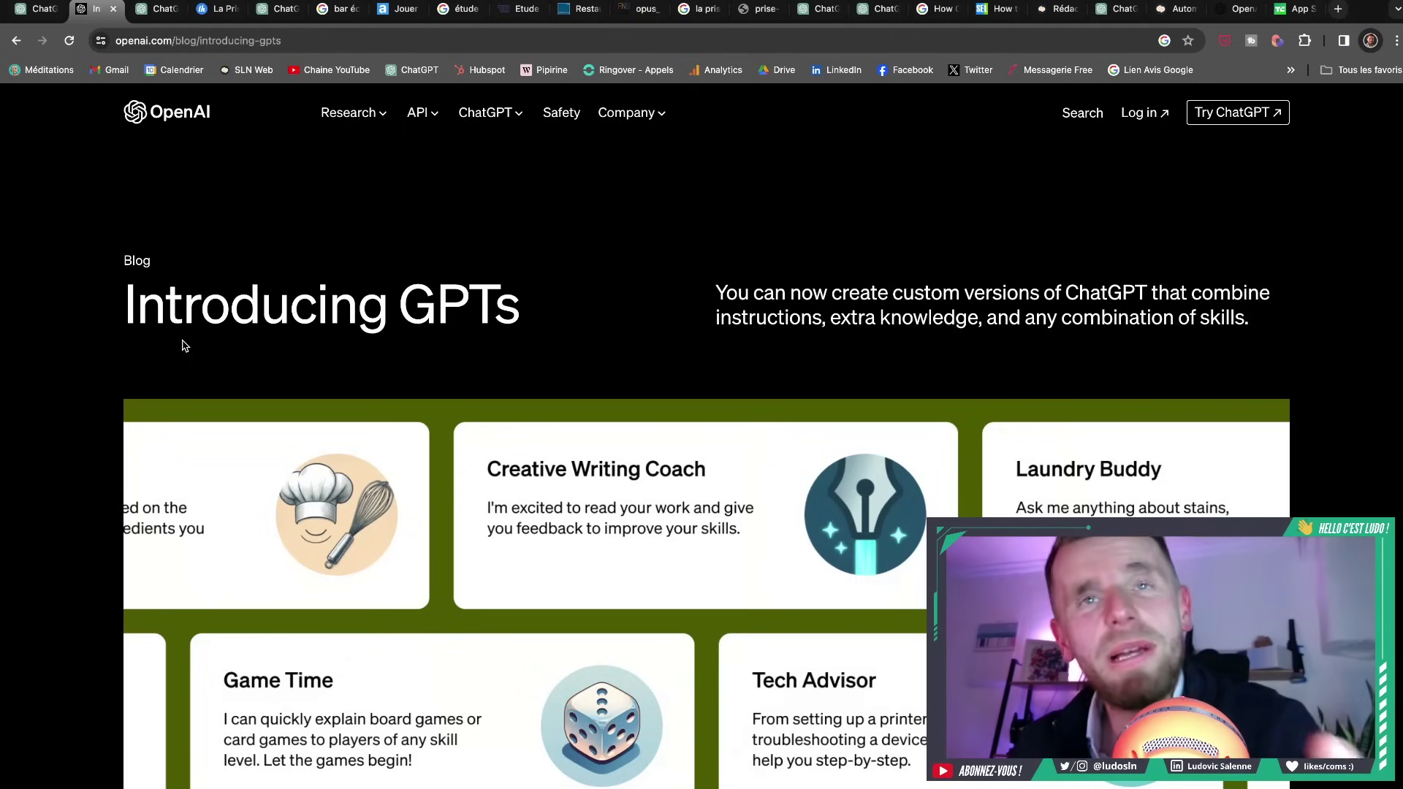
scroll(187, 345, "down", 4)
scroll(188, 346, "down", 9)
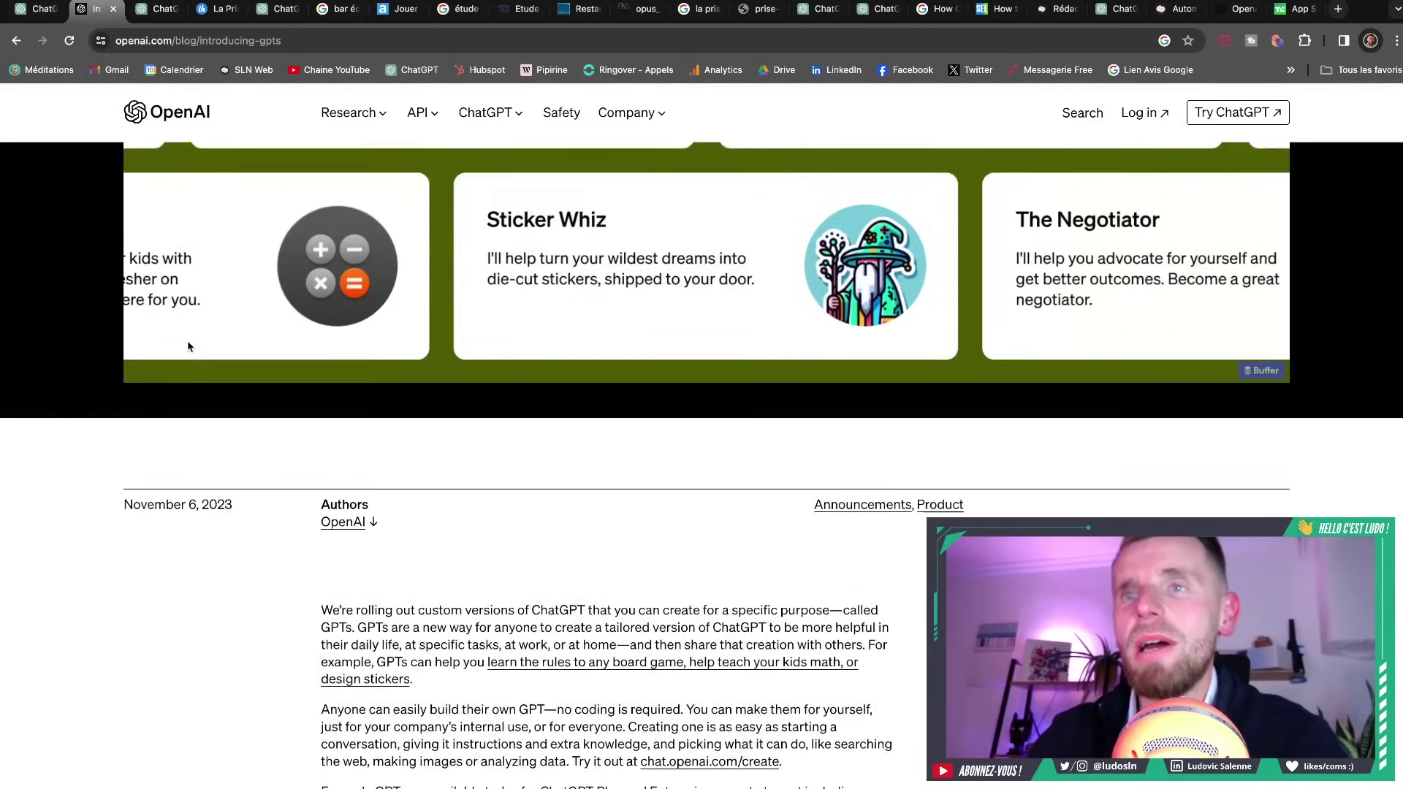
scroll(187, 346, "down", 1)
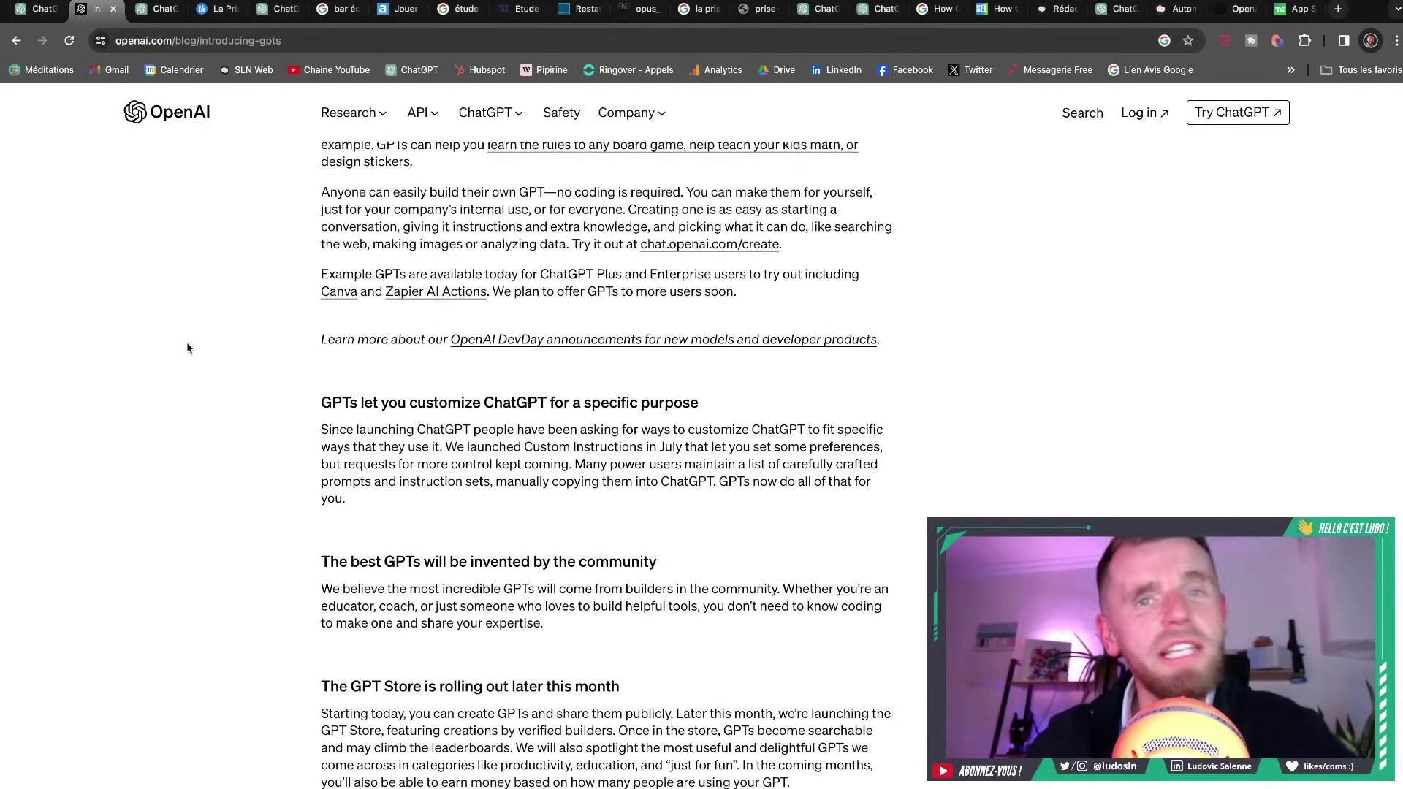
scroll(187, 350, "up", 14)
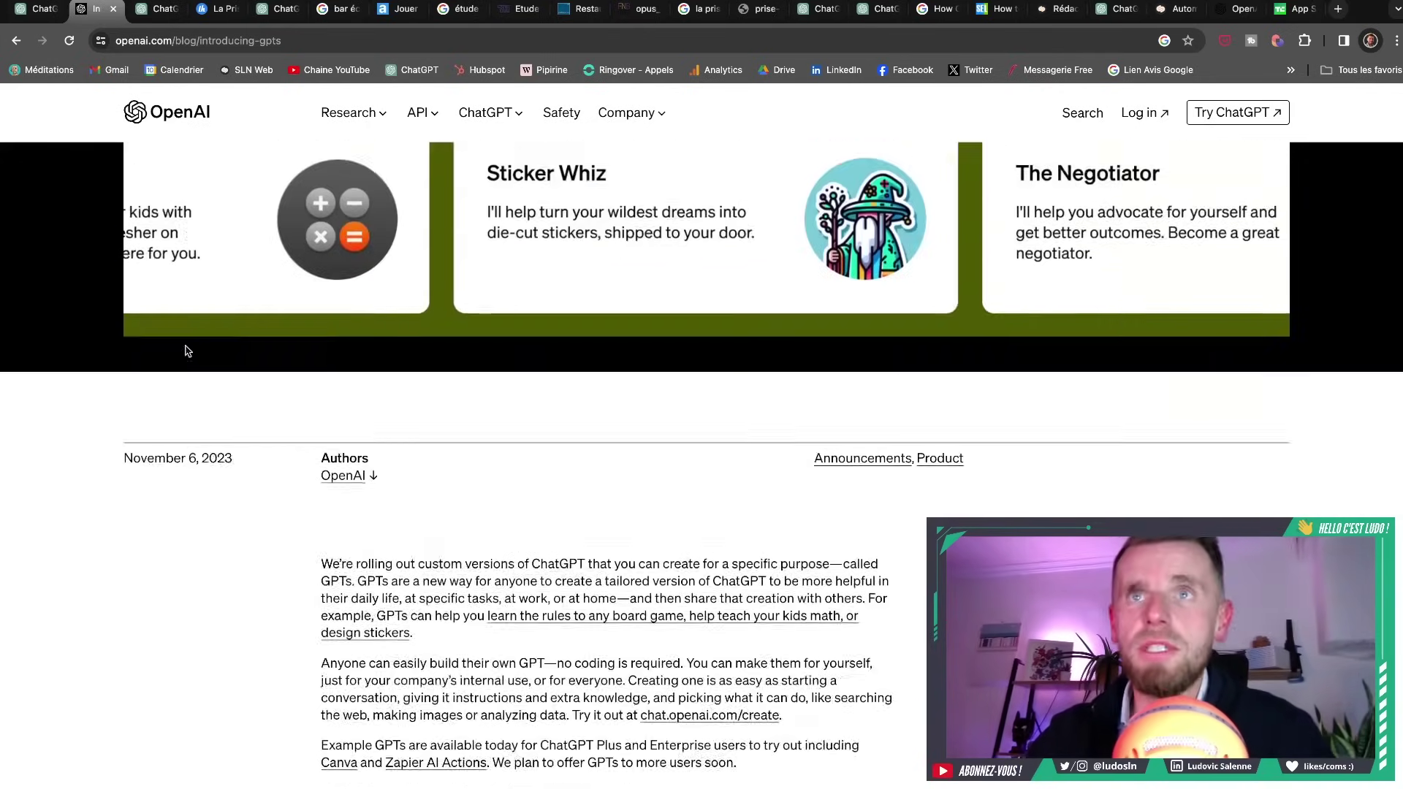
scroll(185, 352, "down", 1)
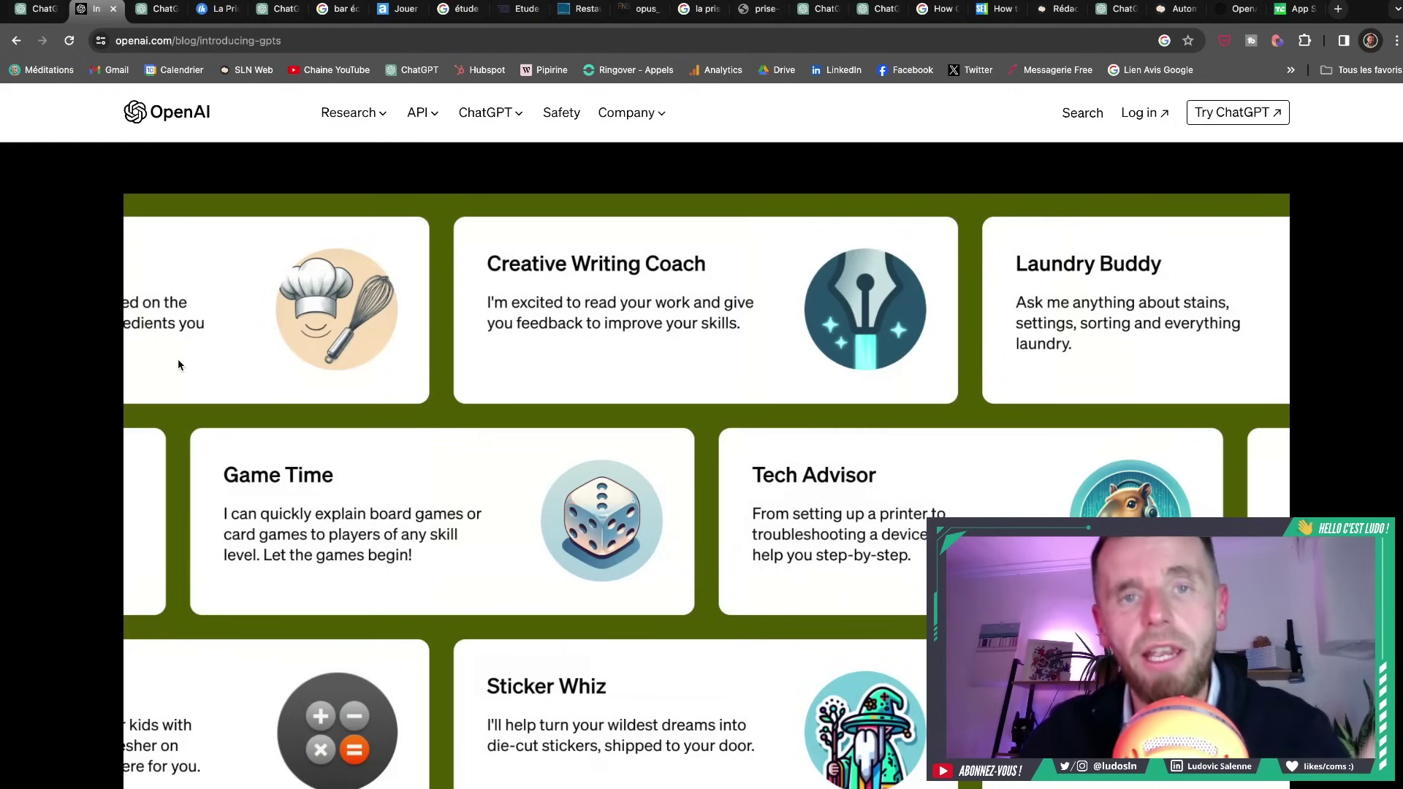
scroll(171, 391, "down", 3)
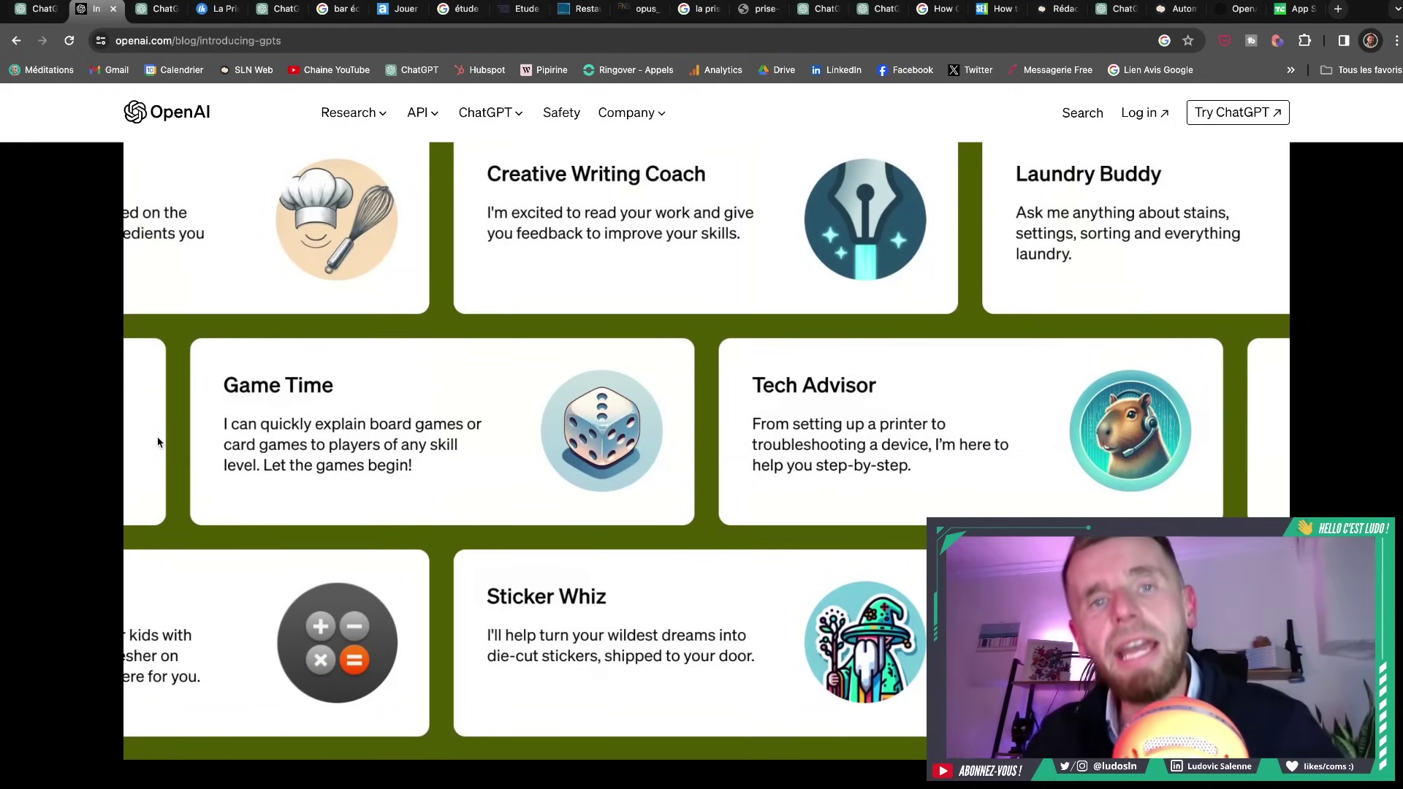
scroll(161, 440, "up", 3)
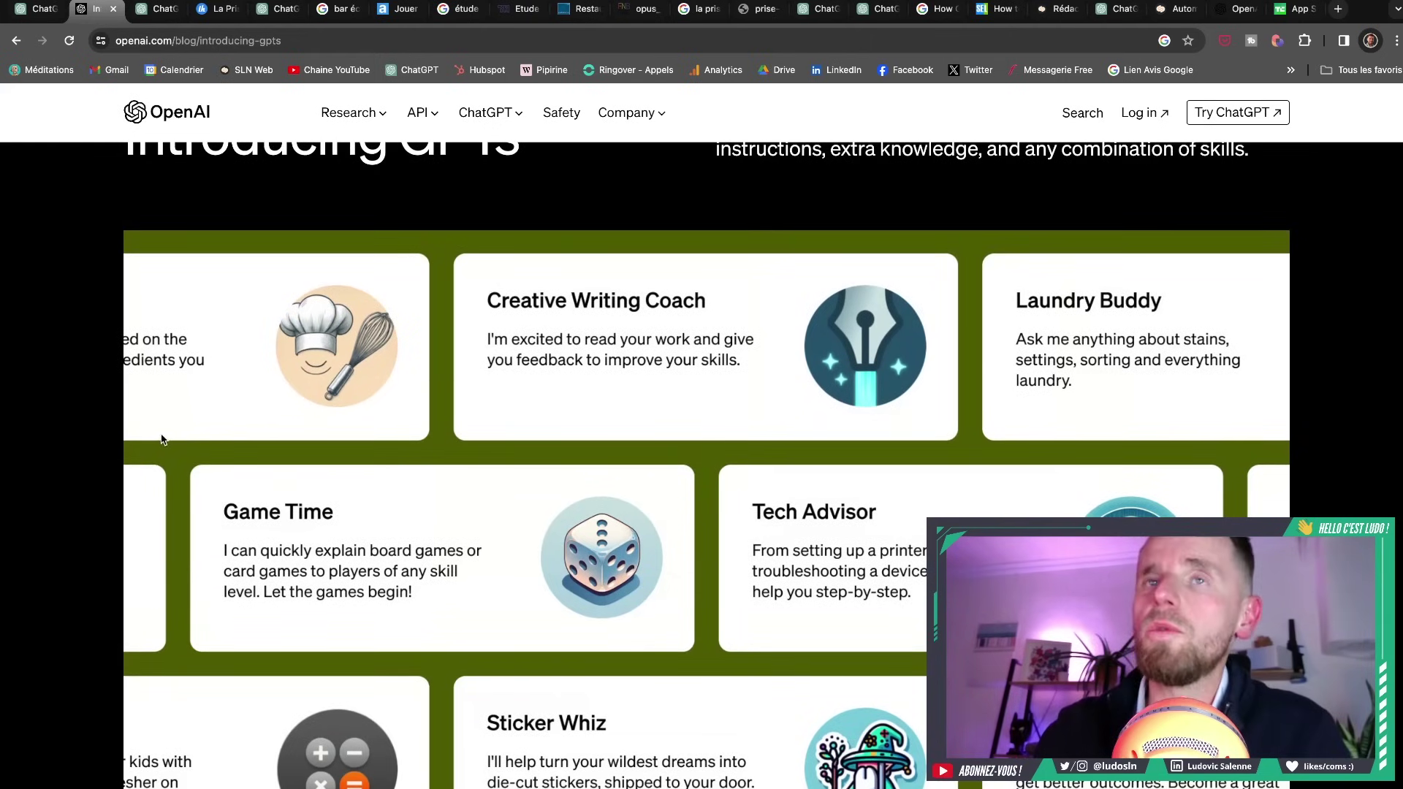
Open the Game Time GPT from the ChatGPT discovery list and ask it "Are there any common variations?"
left_click(35, 8)
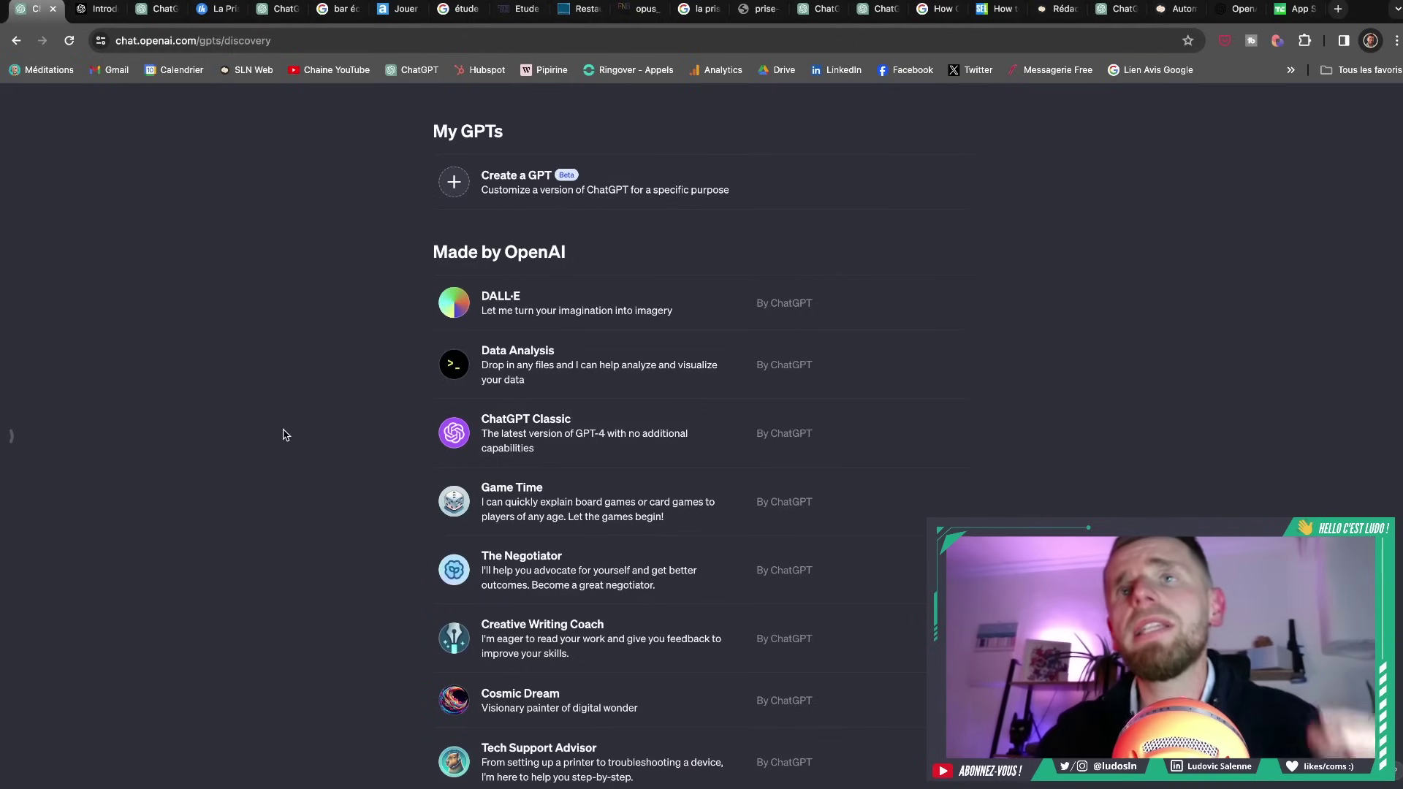
scroll(330, 429, "down", 2)
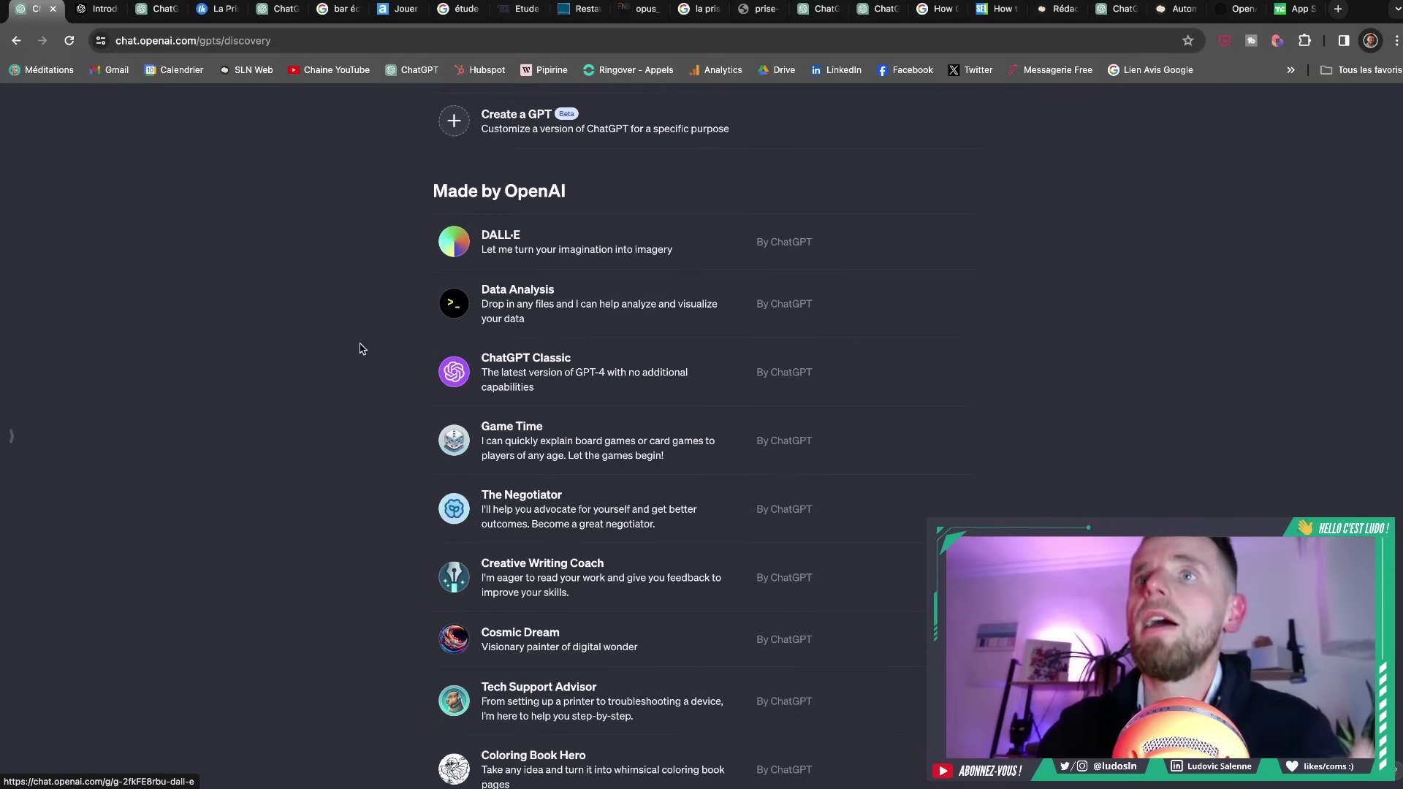
left_click(453, 447)
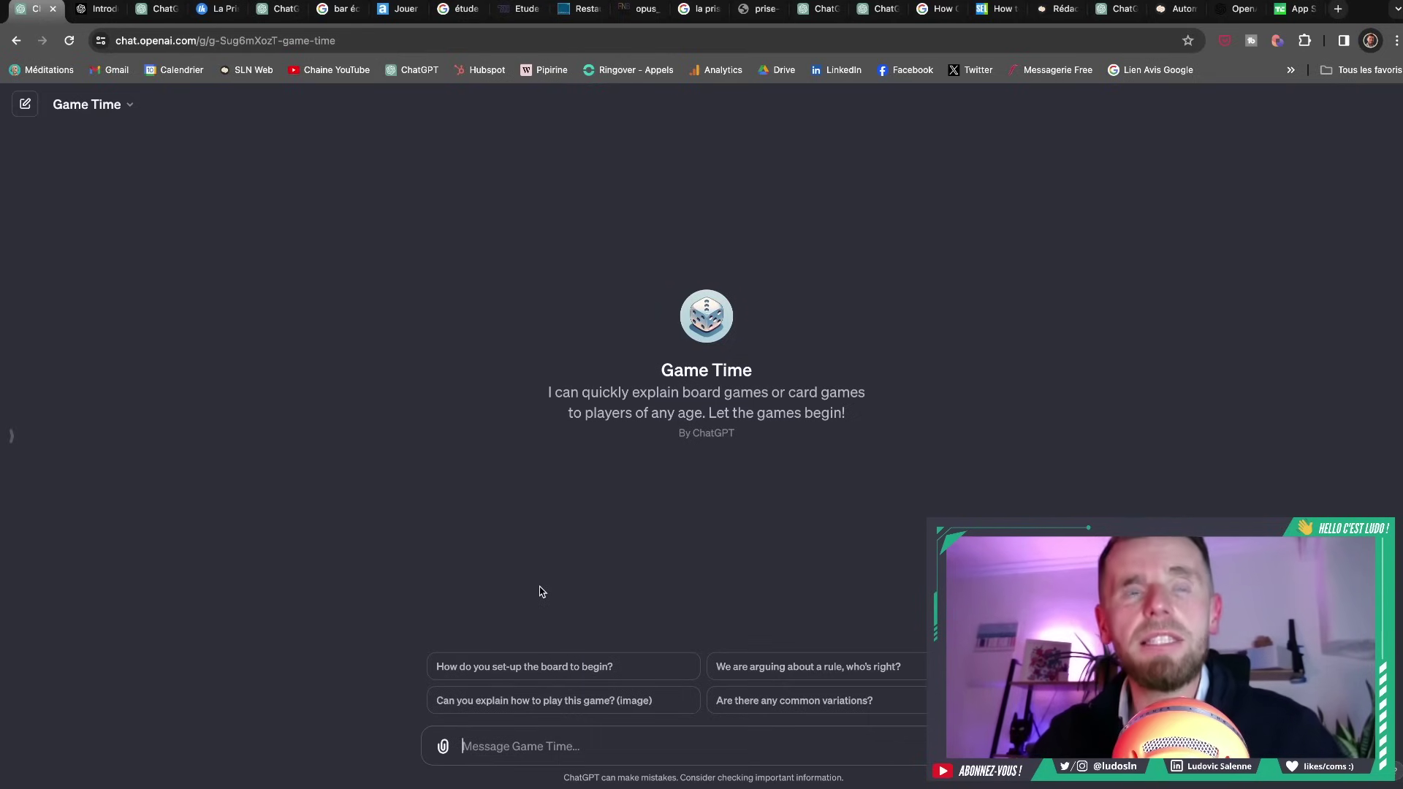
left_click(12, 435)
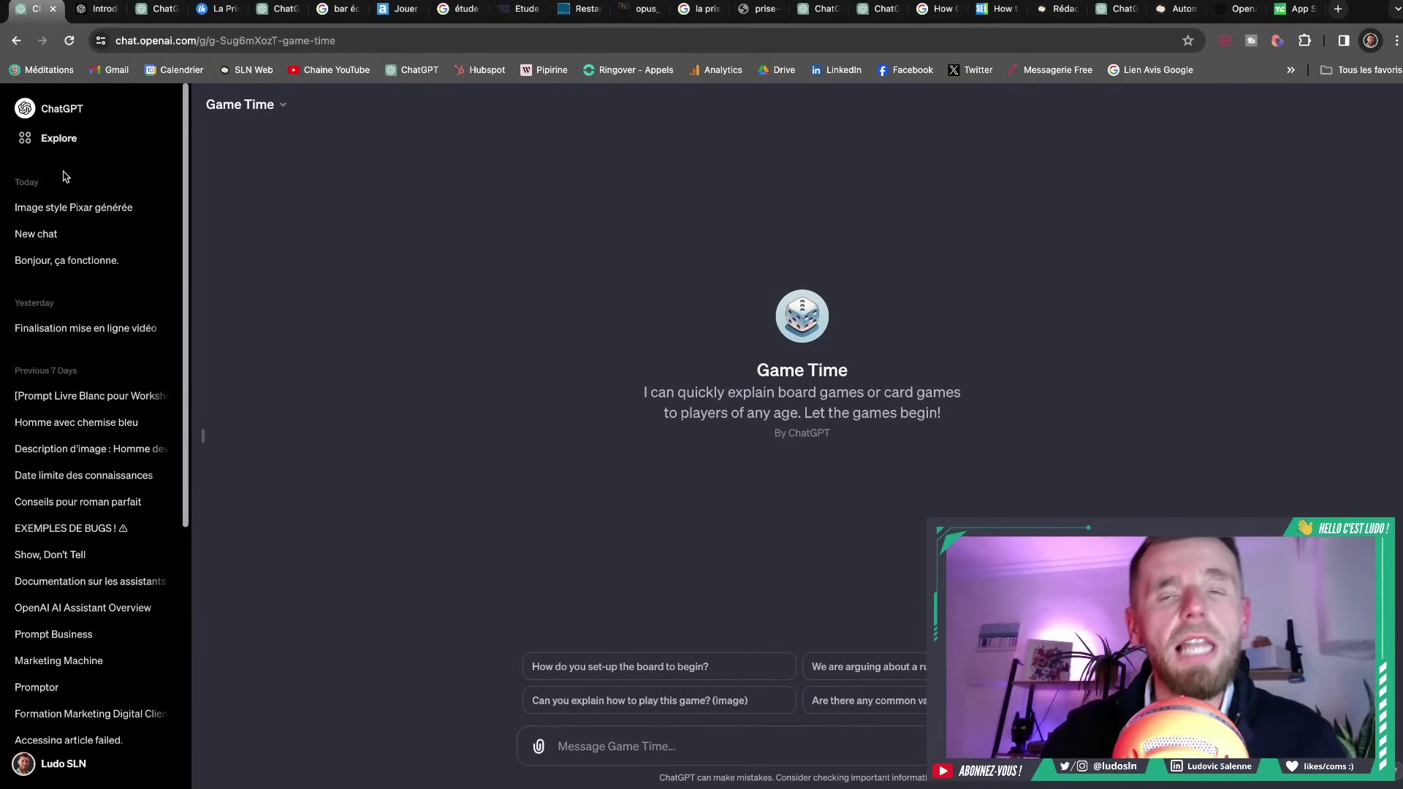
left_click(844, 703)
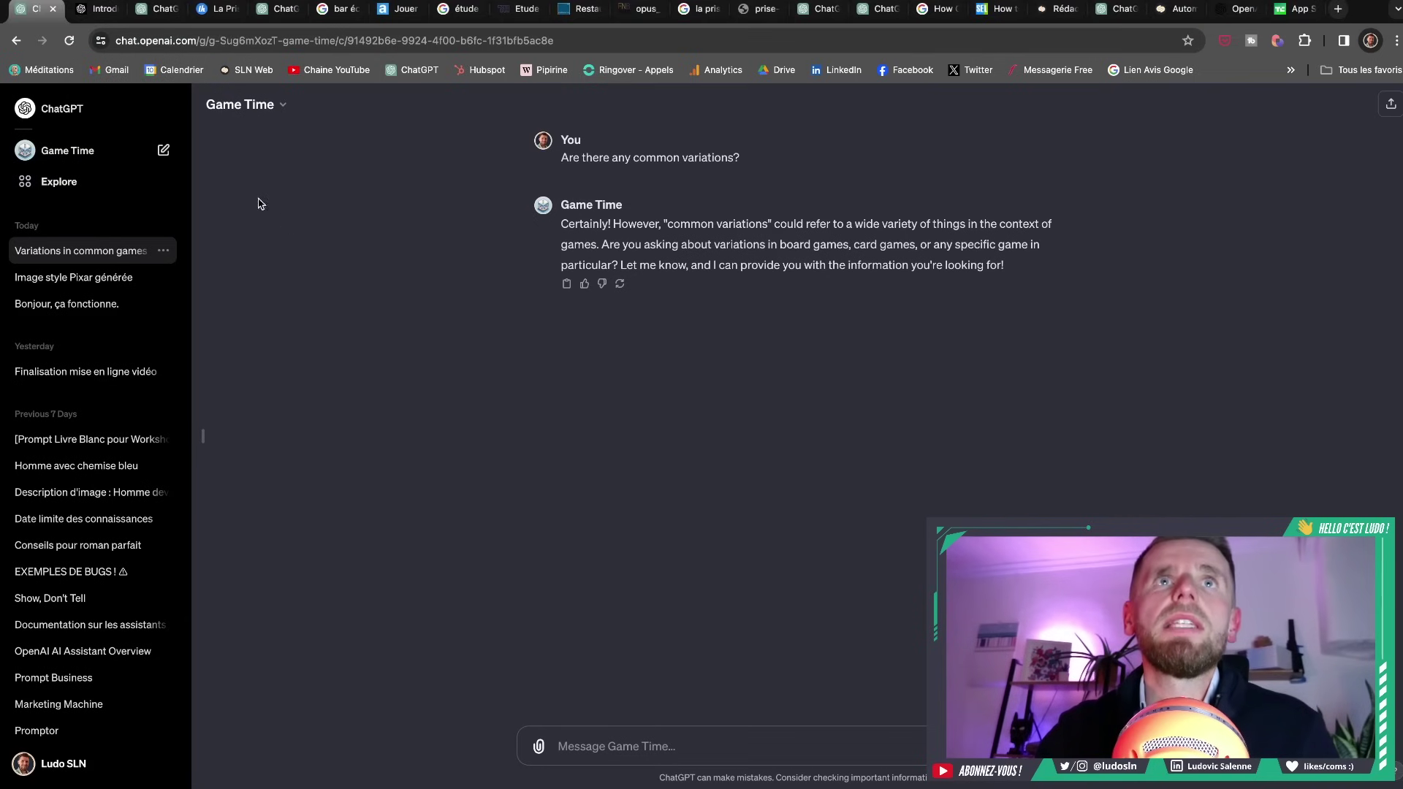
Revisit the example GPTs in the blog post and browse the full list of GPTs made by OpenAI in ChatGPT
left_click(95, 9)
scroll(318, 360, "down", 4)
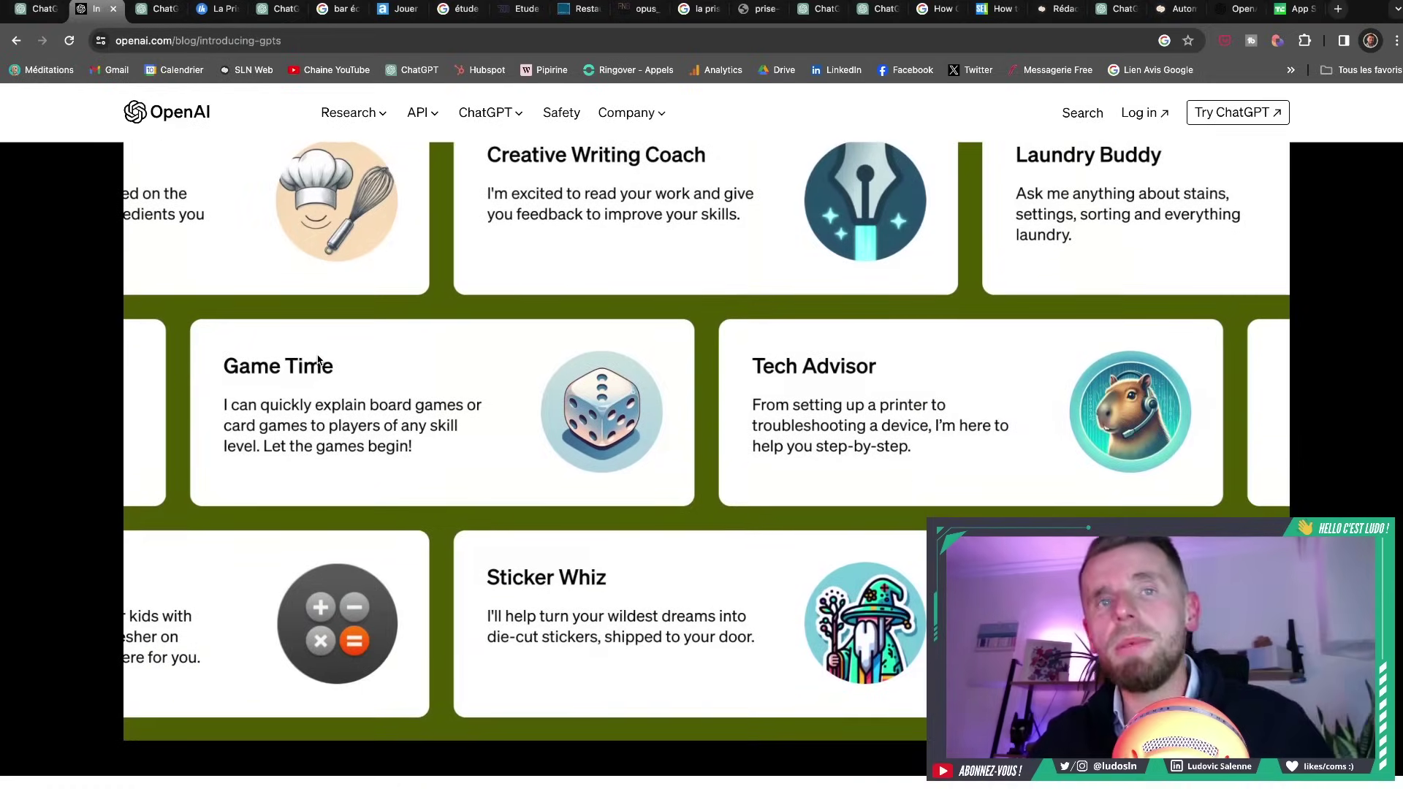
left_click(36, 8)
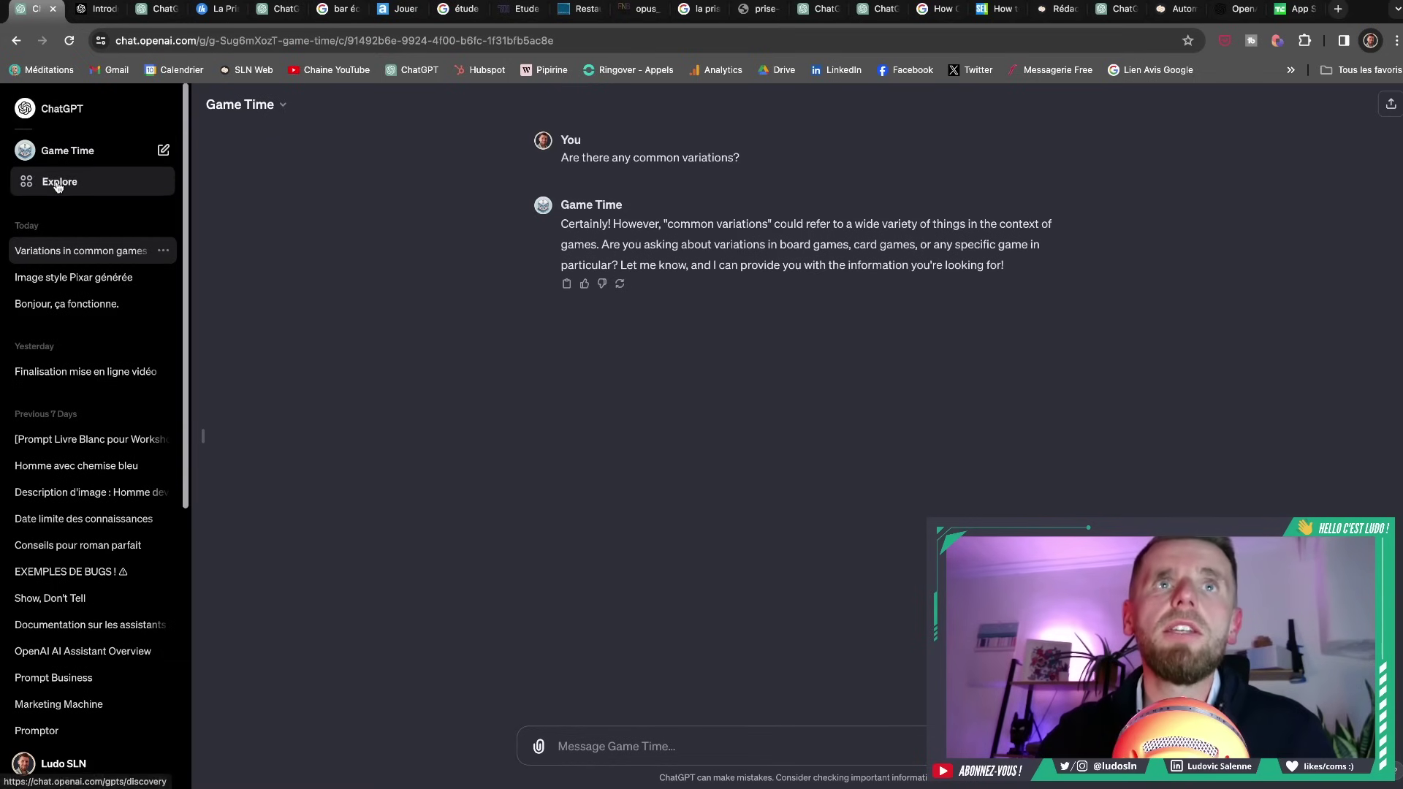
left_click(204, 439)
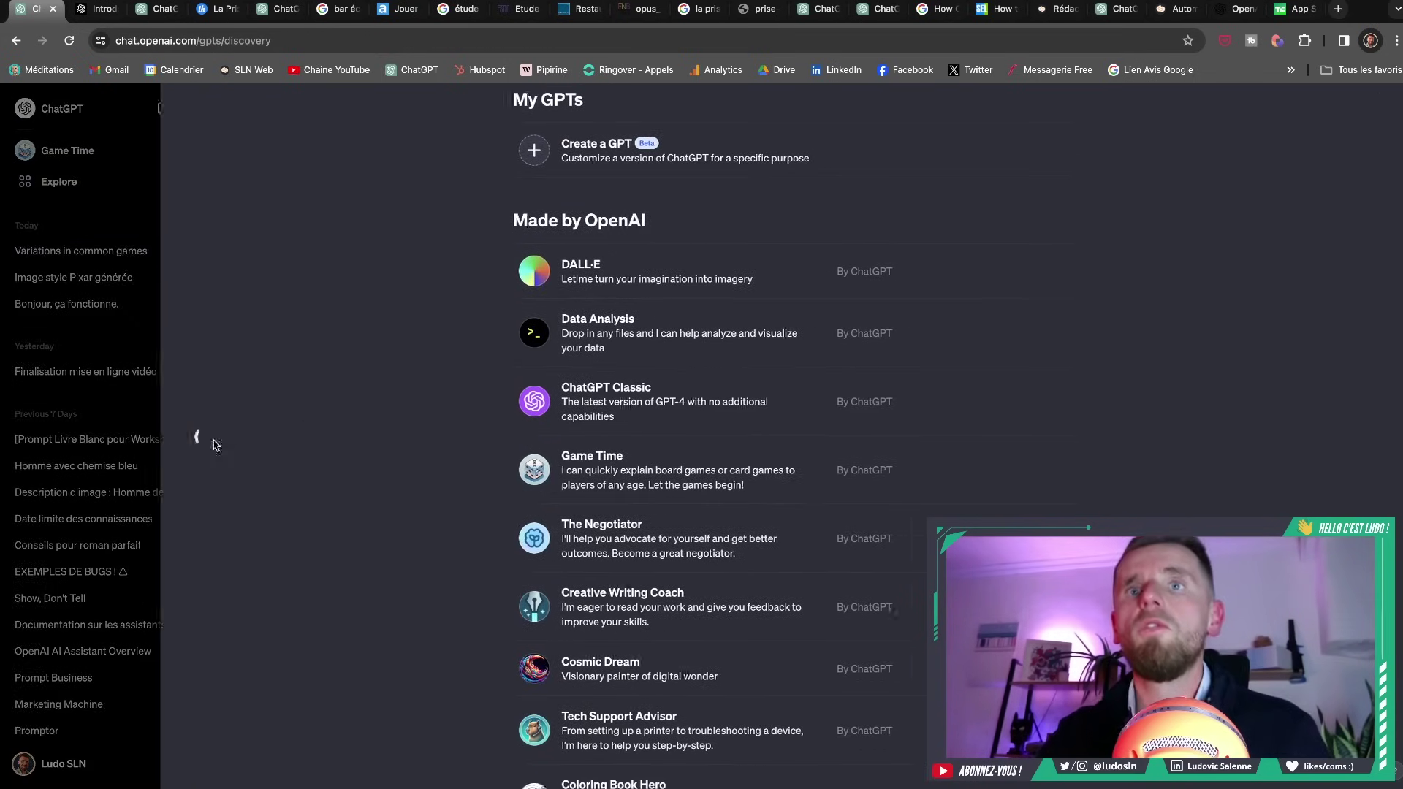
scroll(318, 397, "down", 7)
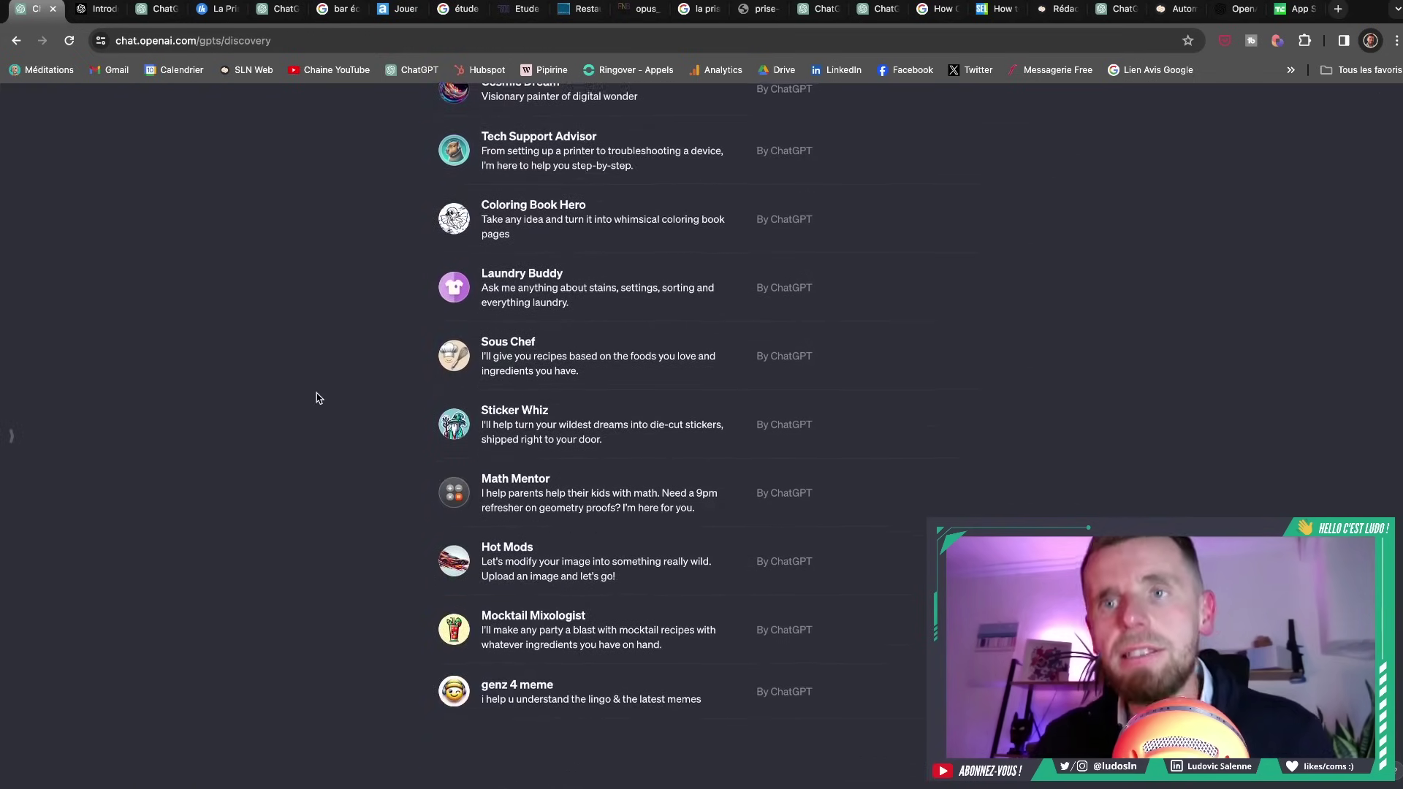
scroll(318, 398, "up", 5)
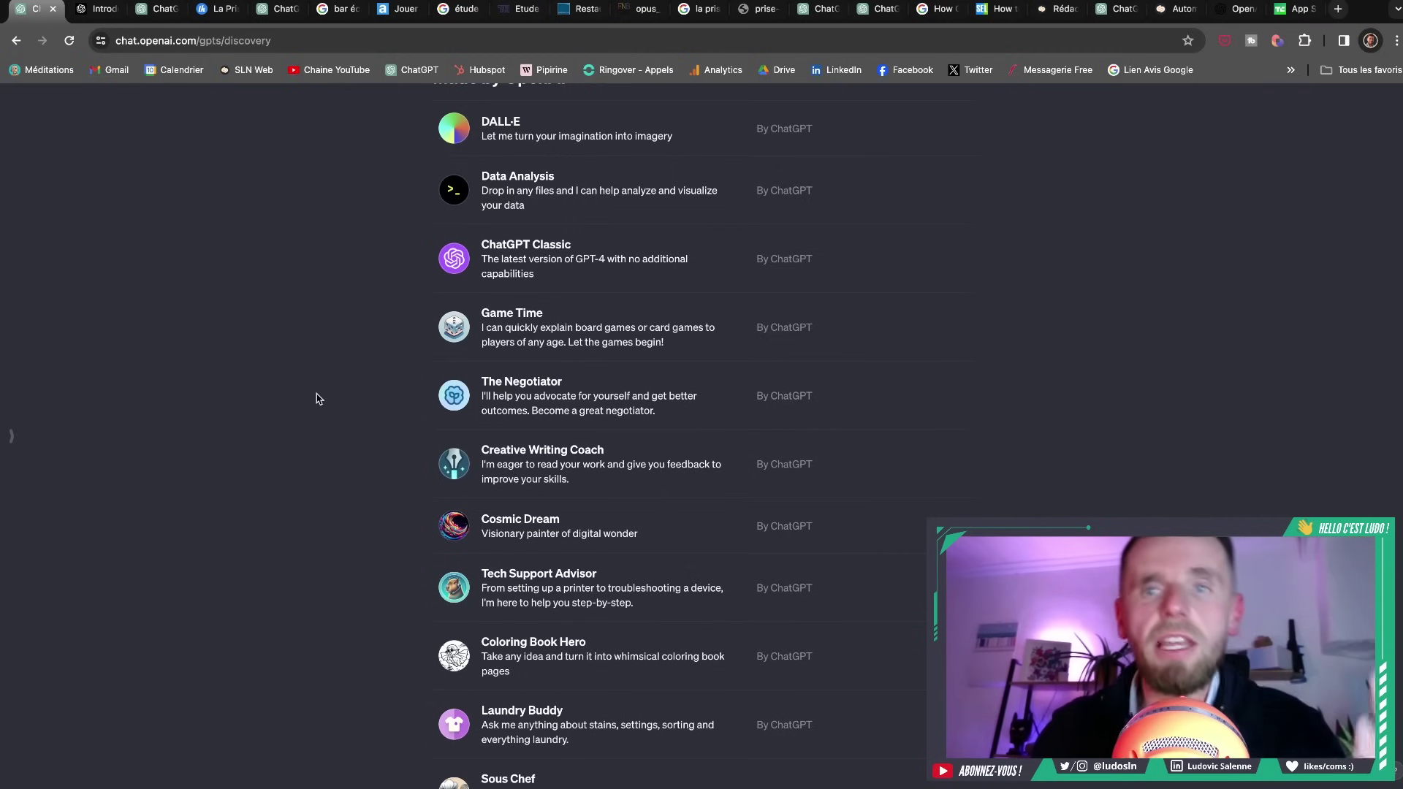
scroll(318, 398, "up", 2)
scroll(318, 398, "up", 1)
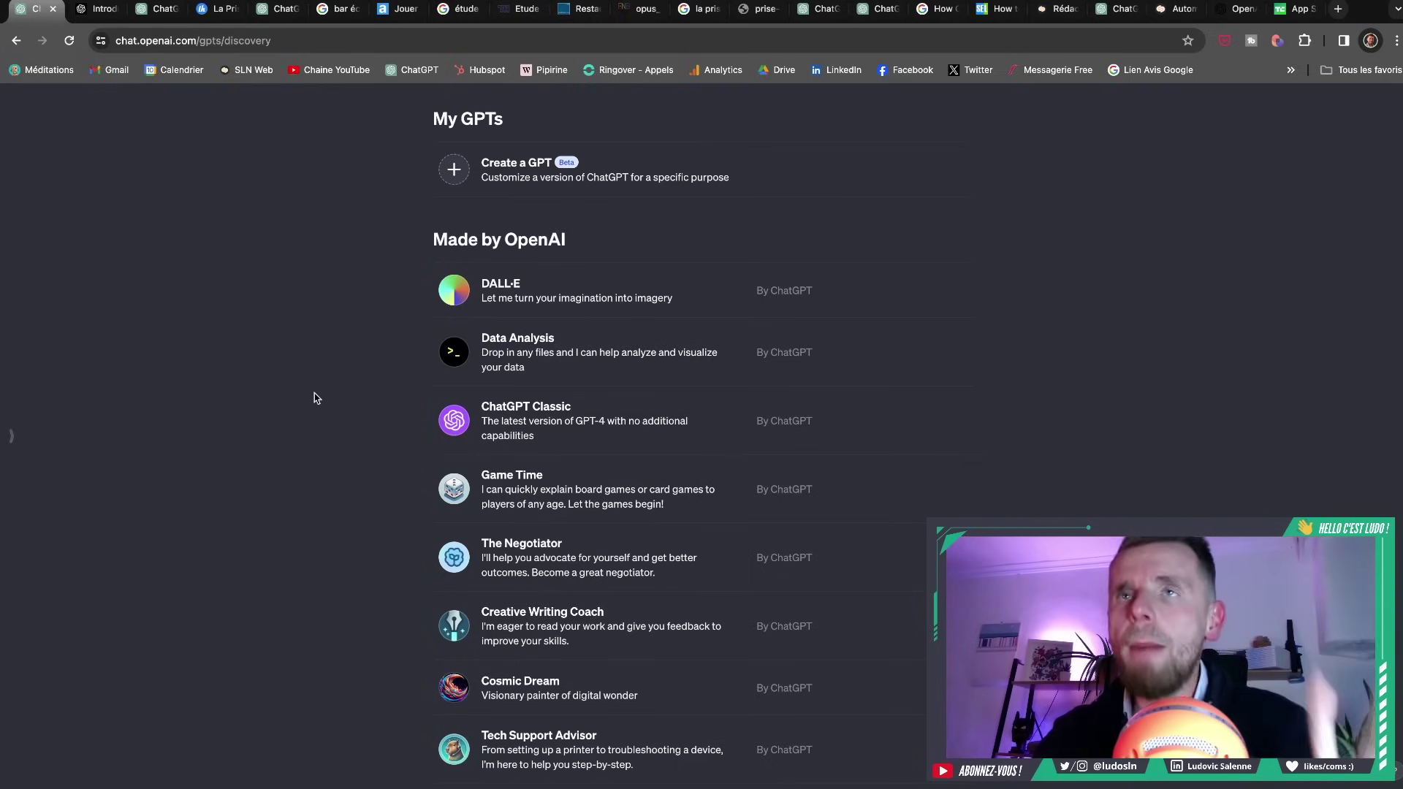
In the separate ChatGPT 4 chat, view the account's current subscription plan and close its details
key("super+3")
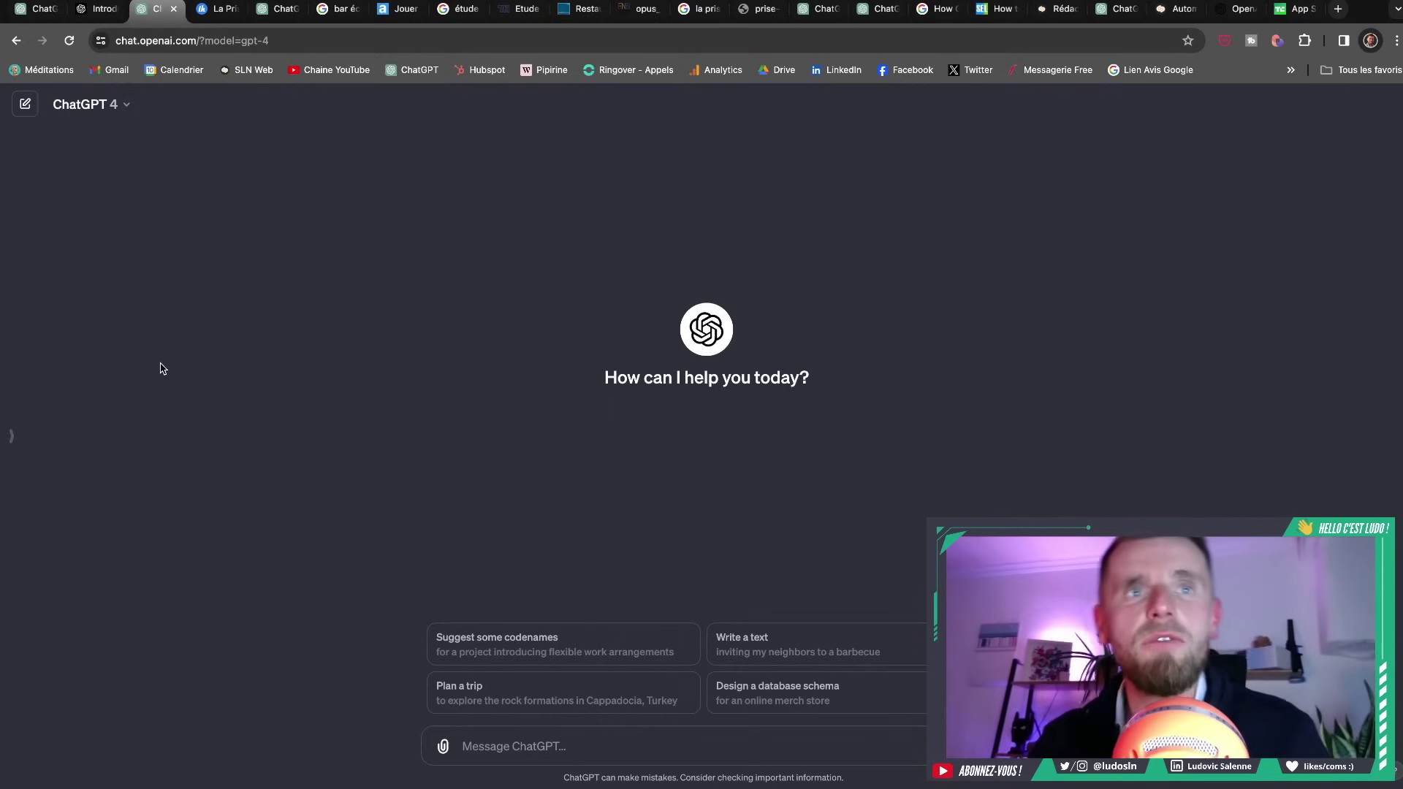
left_click(11, 436)
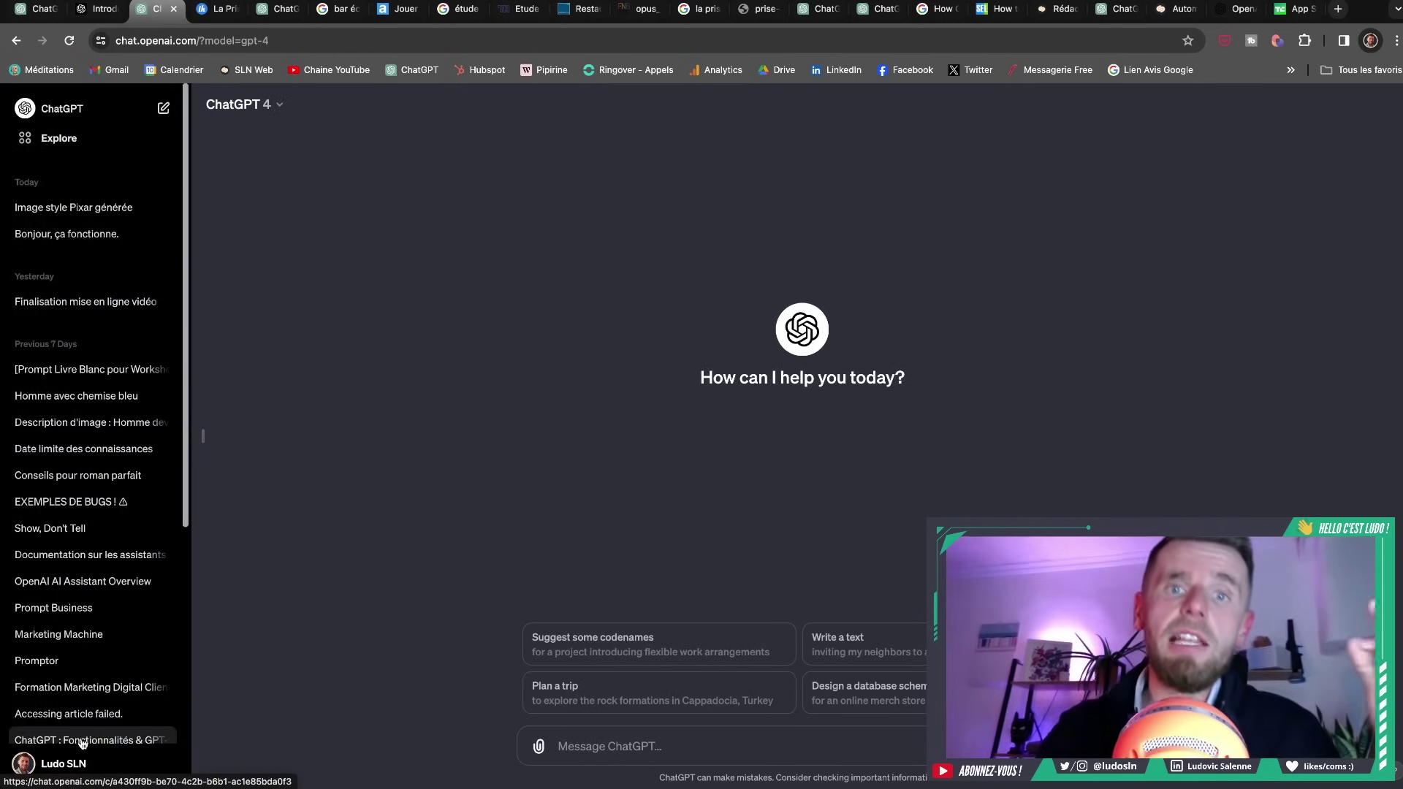
left_click(62, 765)
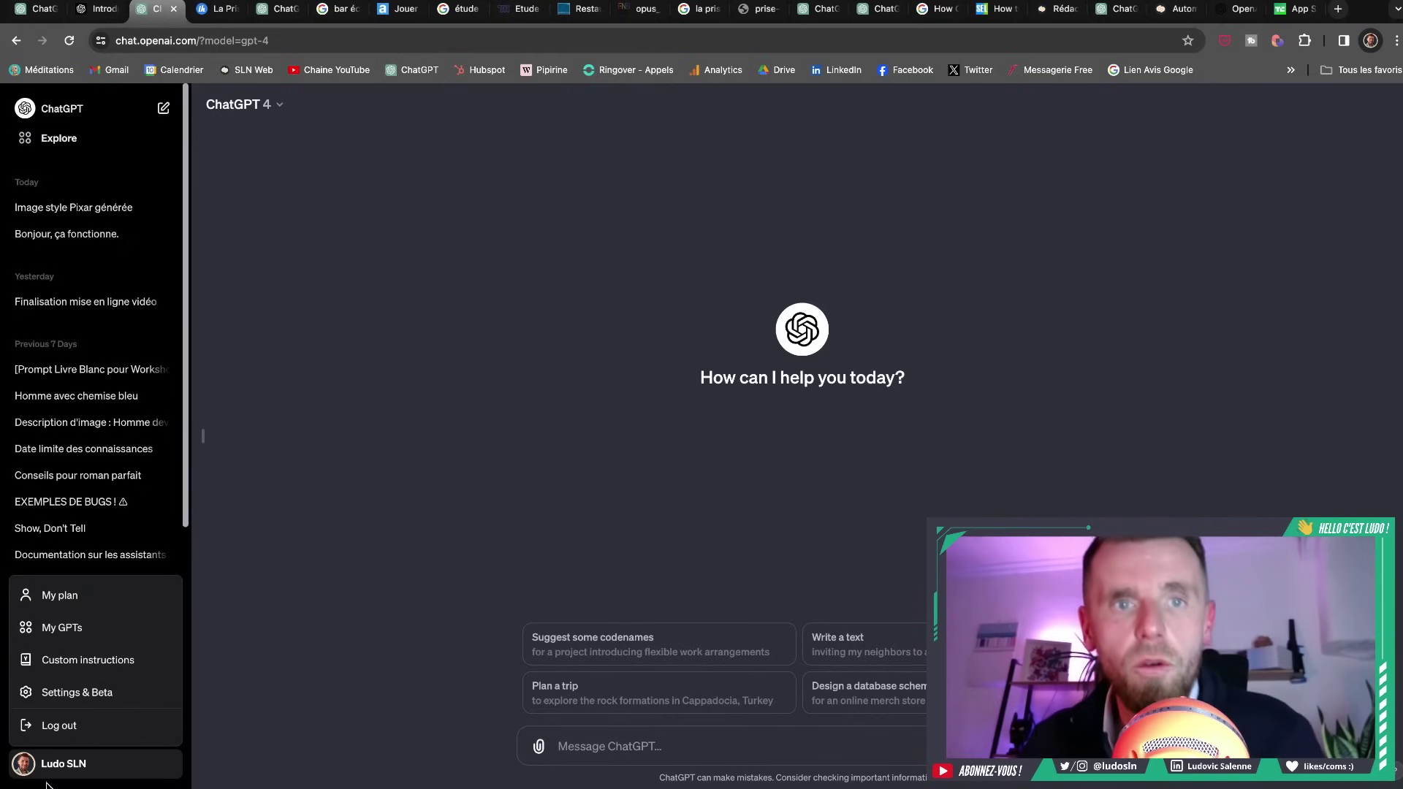
left_click(57, 597)
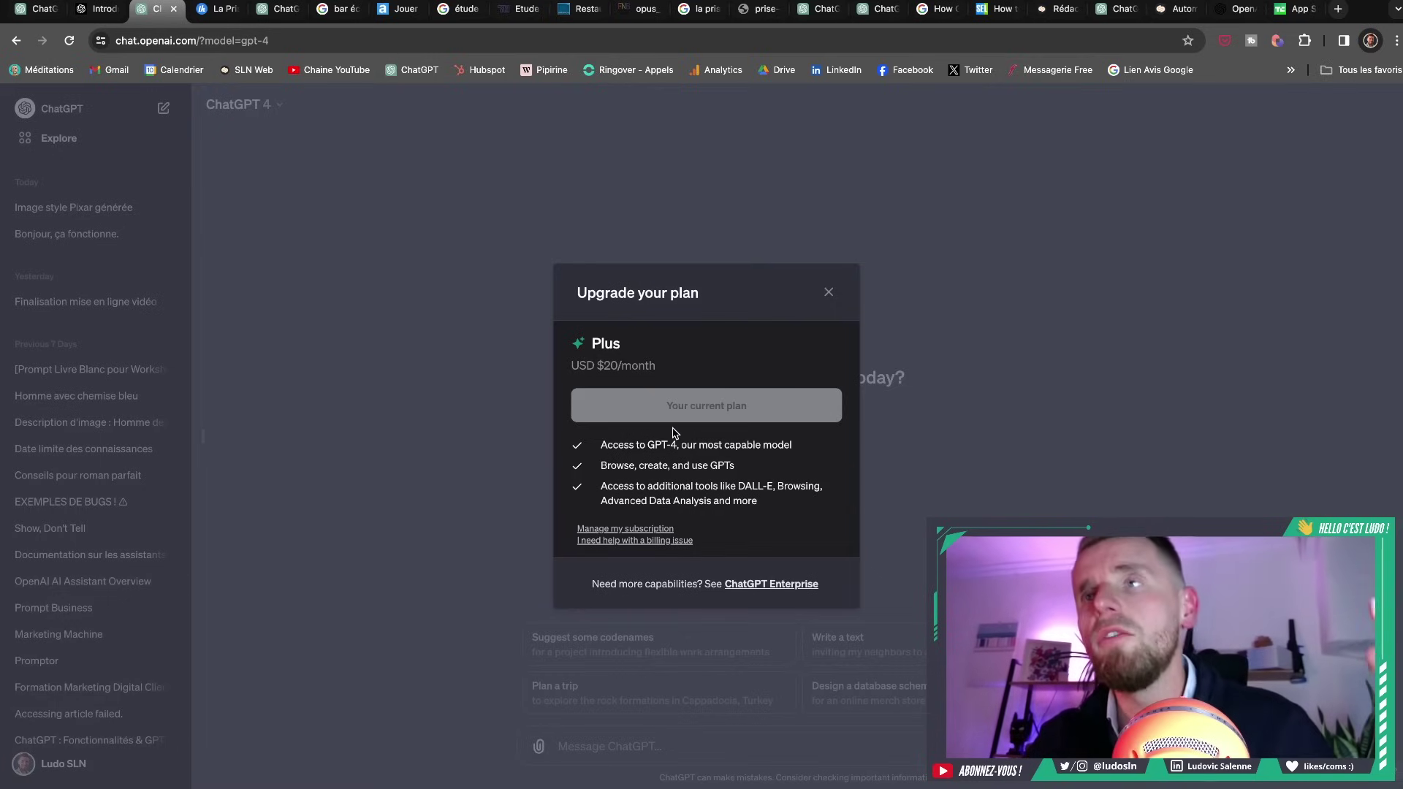
left_click(829, 294)
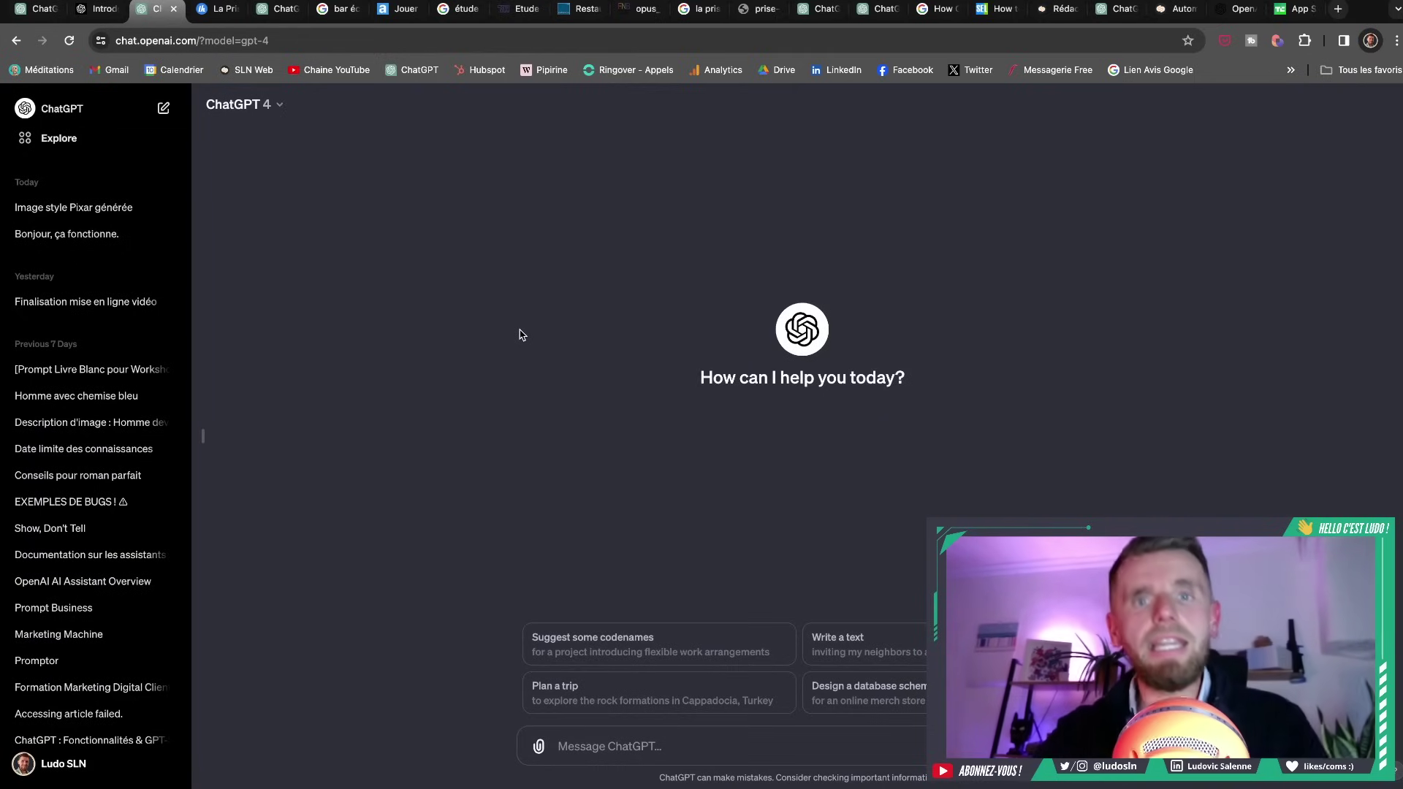
Go to the account's own GPTs, hide the chat history sidebar and start creating a new GPT
left_click(81, 146)
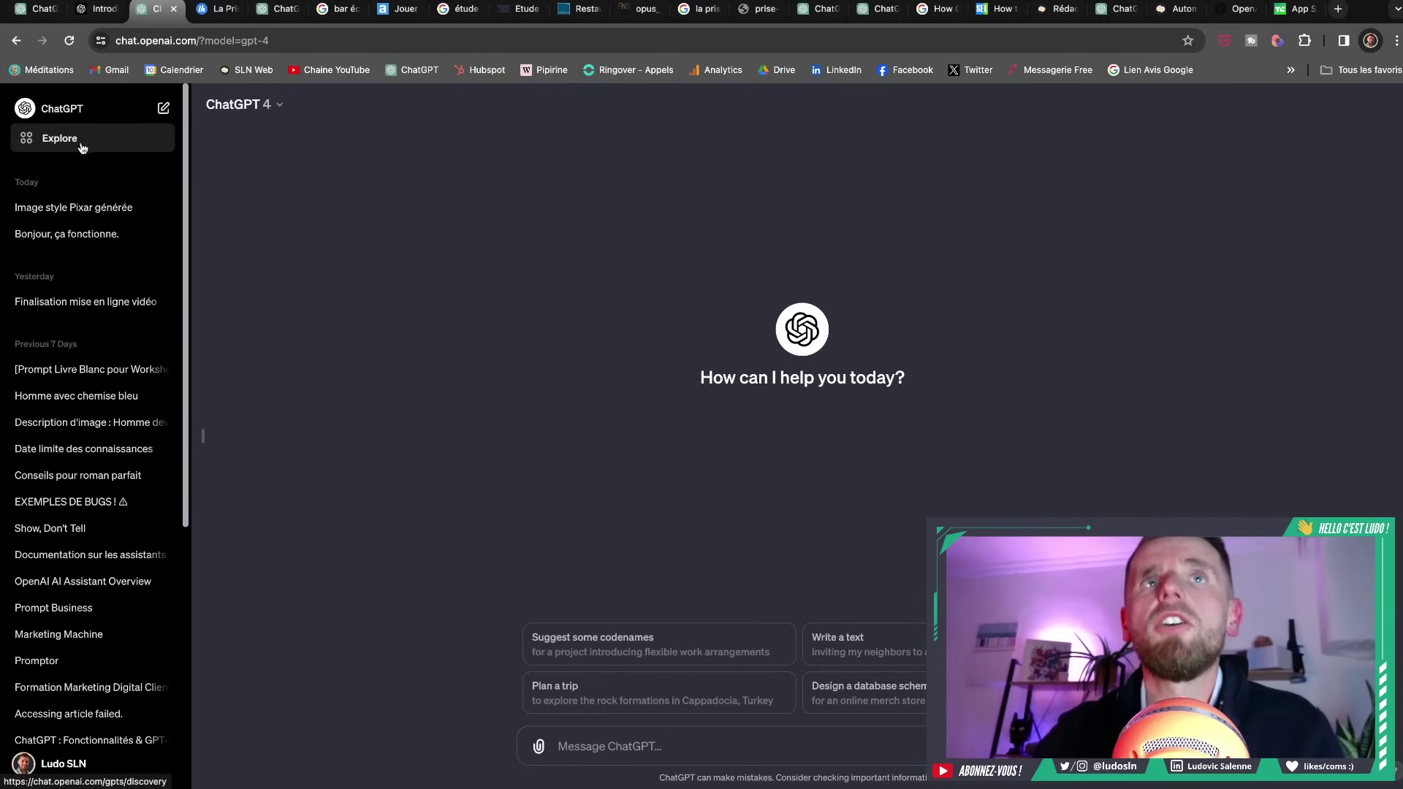
left_click(84, 765)
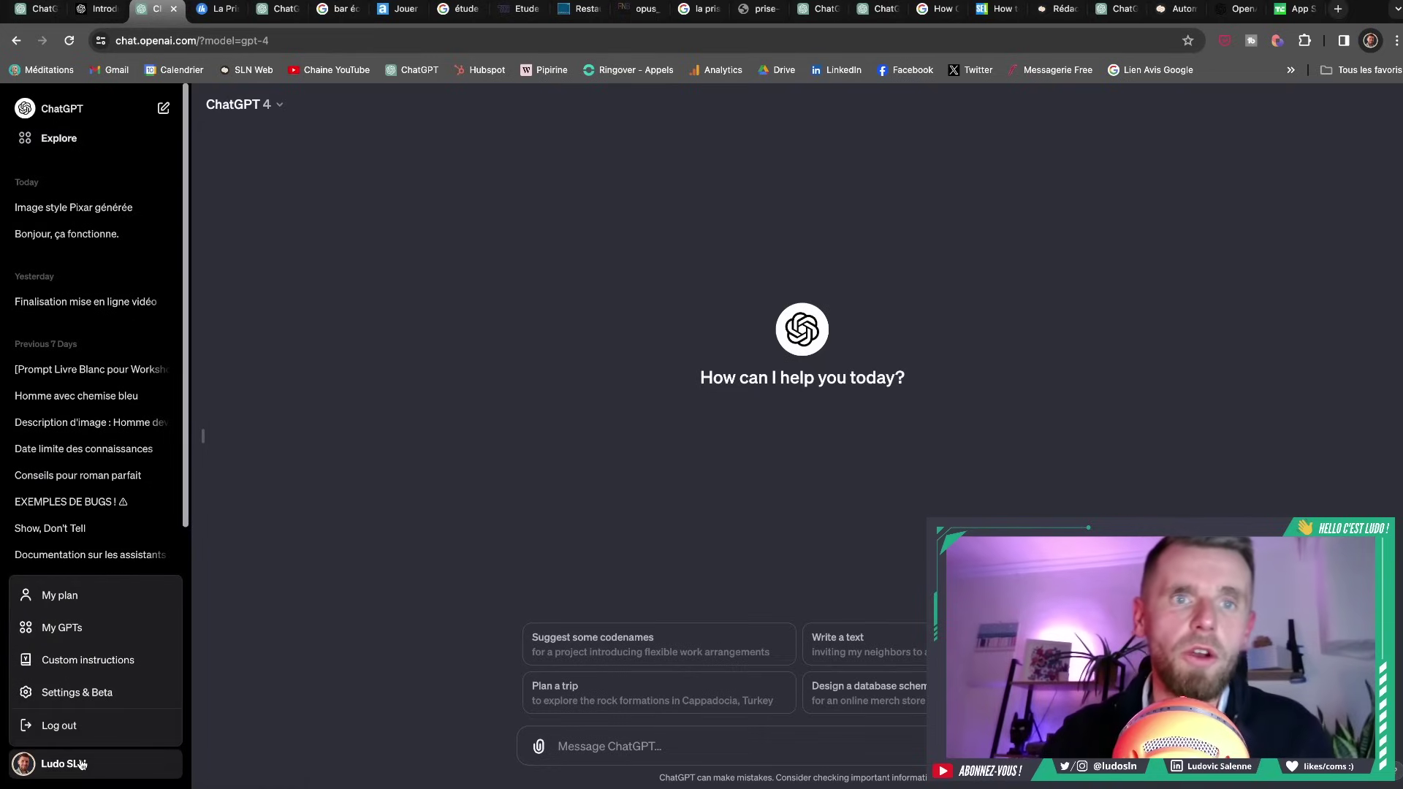
left_click(61, 630)
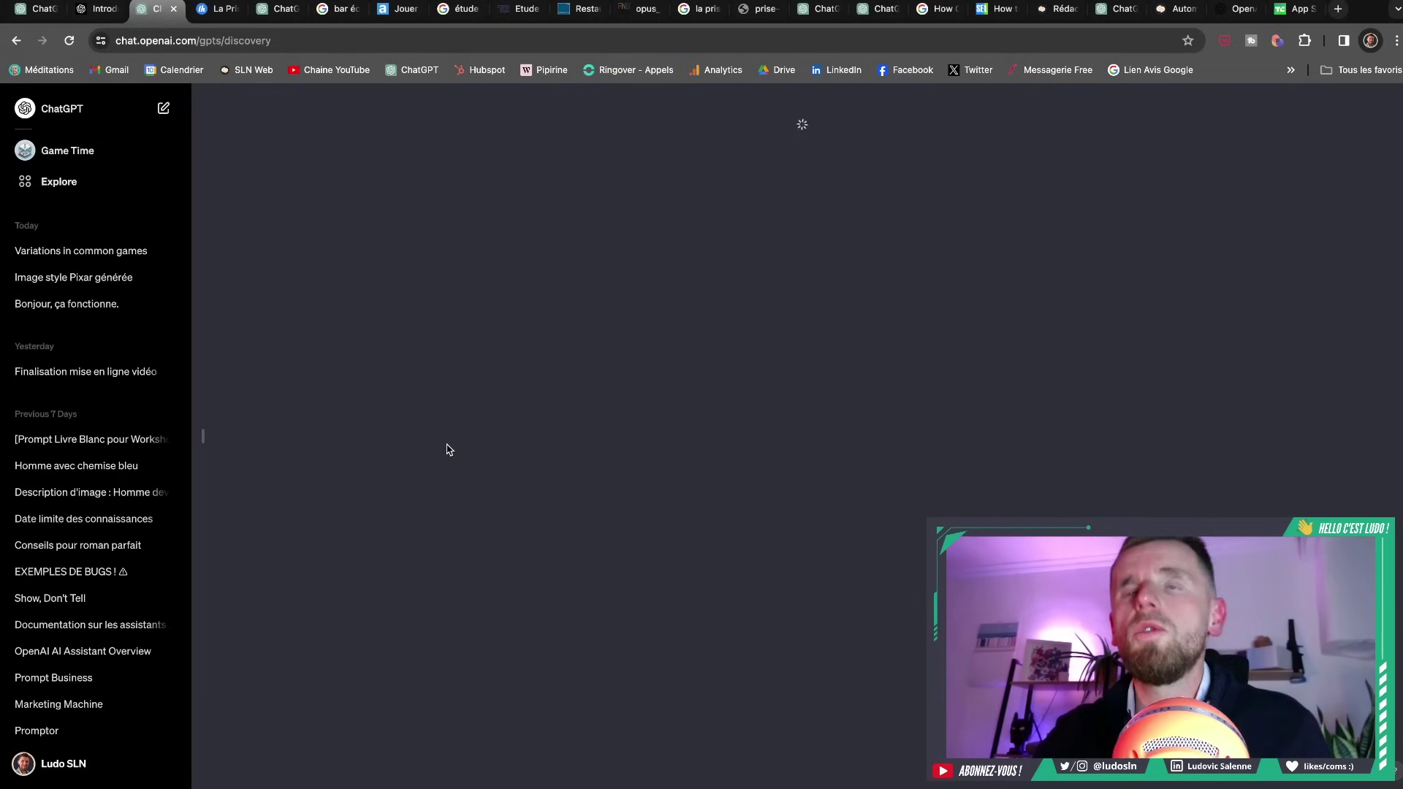
left_click(206, 440)
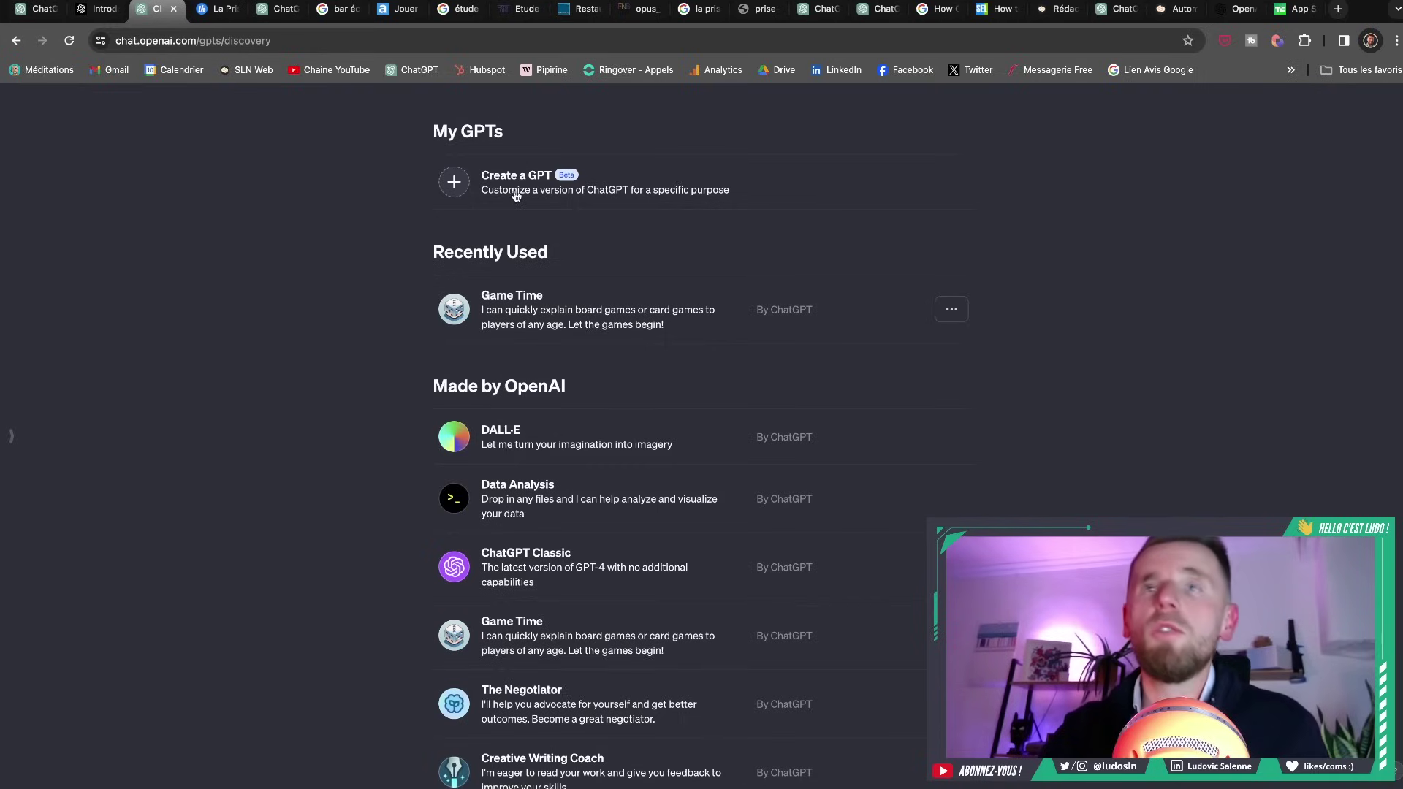
left_click(454, 186)
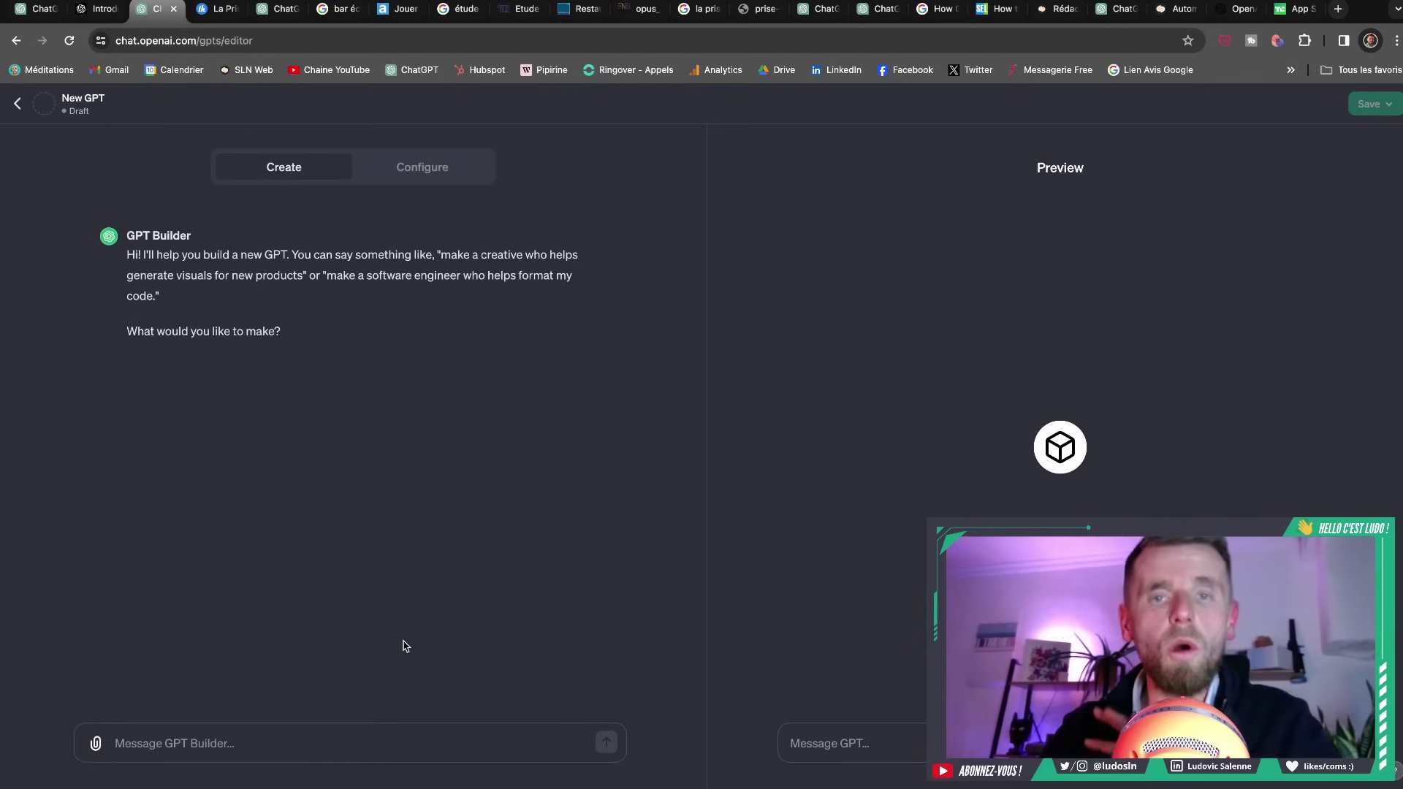
Examine the new GPT's manual configuration form and return to the conversational GPT Builder
left_click(431, 171)
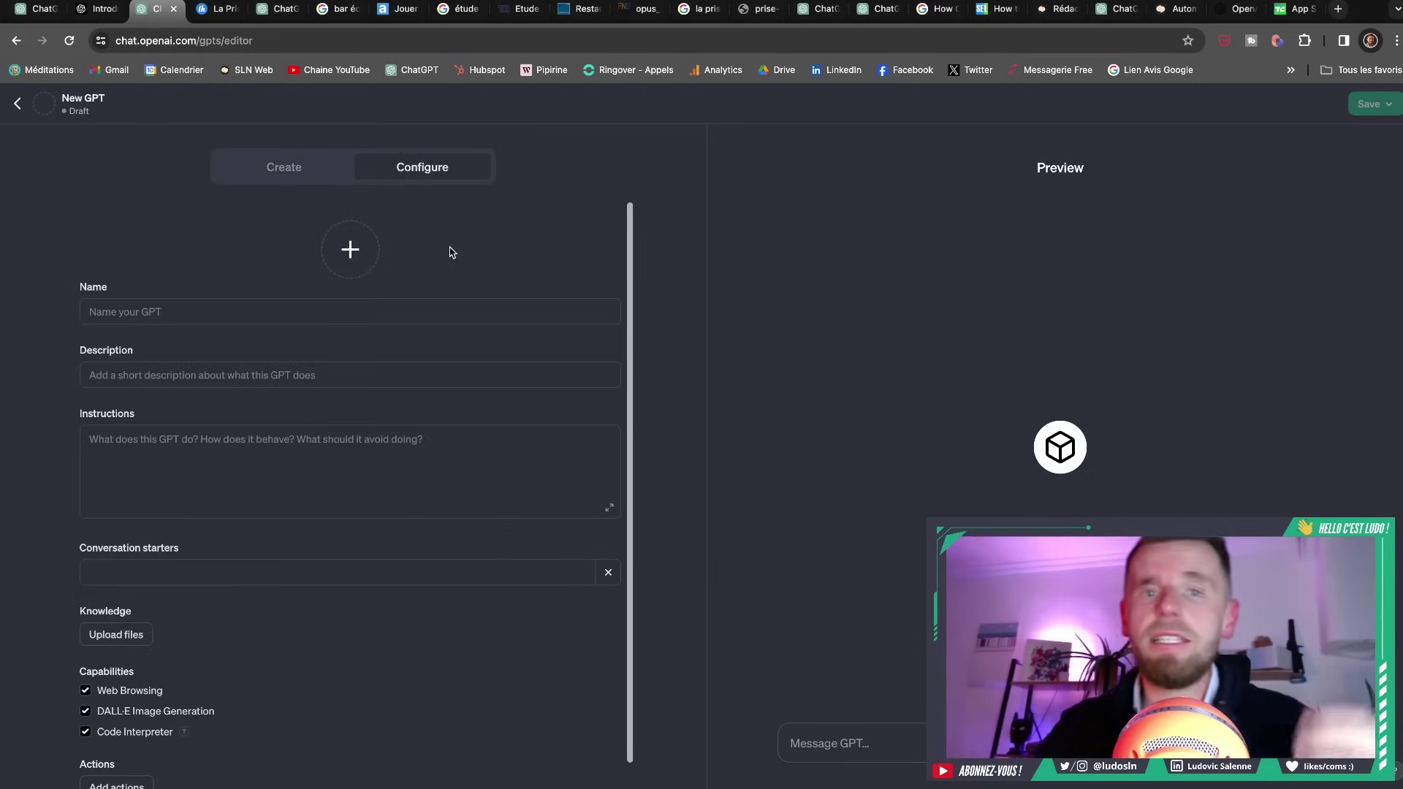
left_click(265, 168)
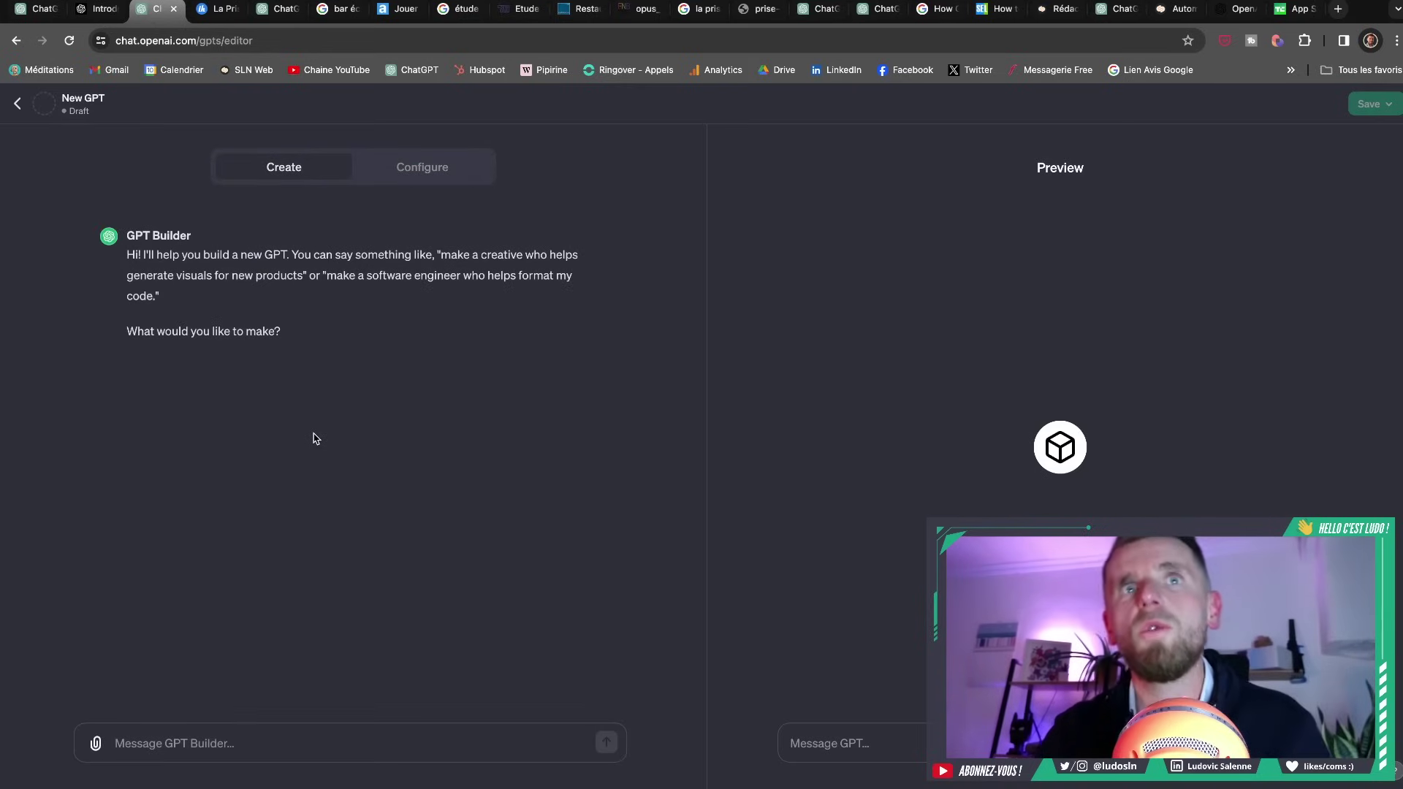
left_click(399, 174)
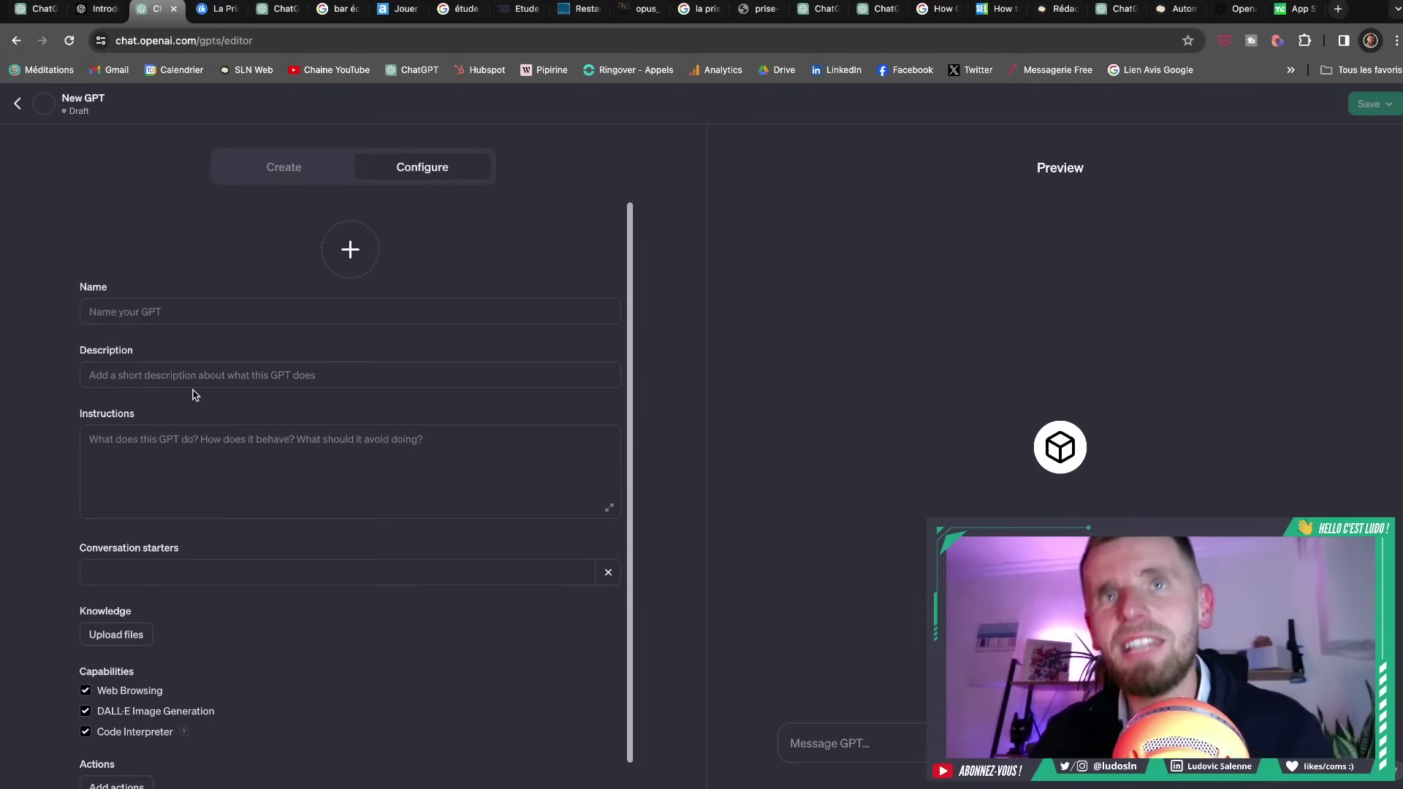
scroll(195, 396, "down", 1)
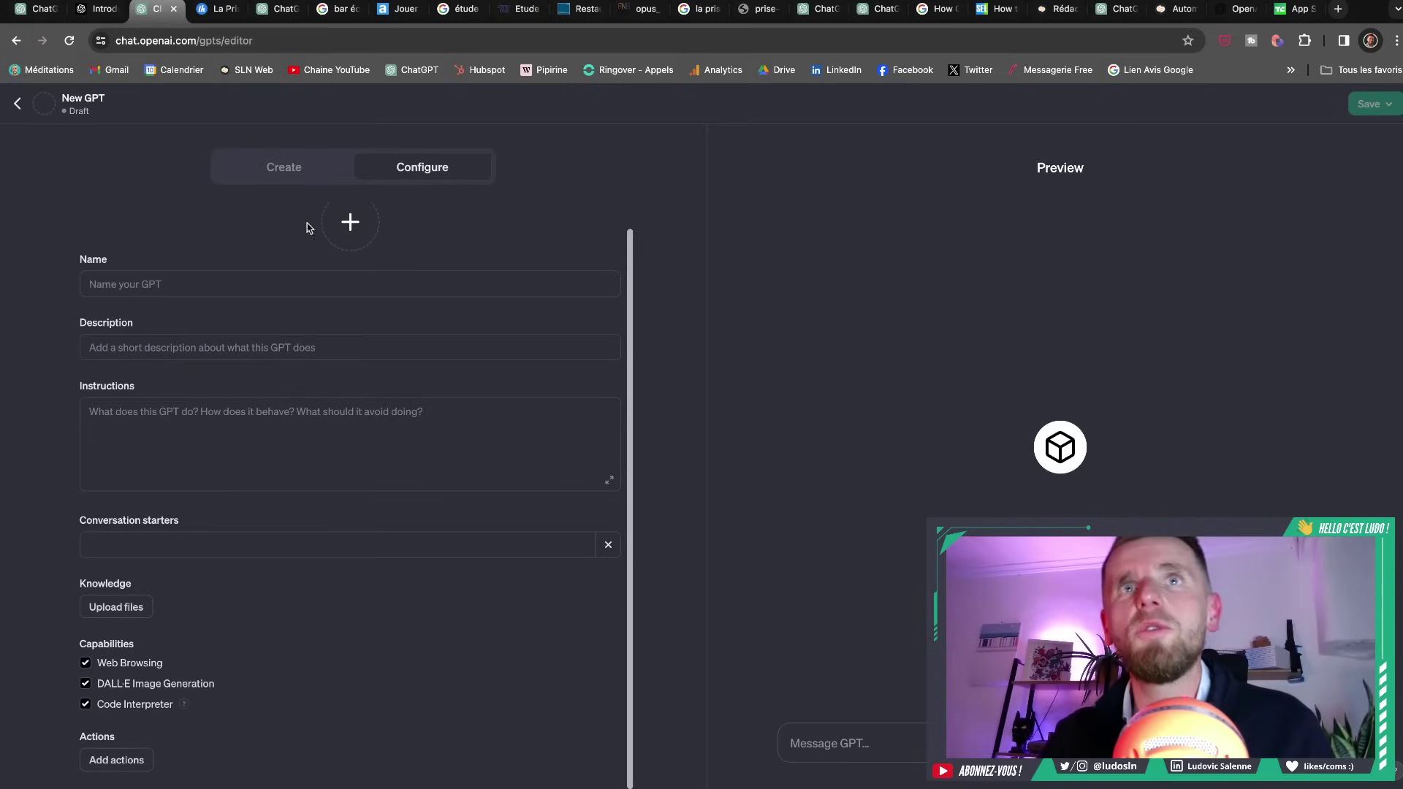
left_click(290, 174)
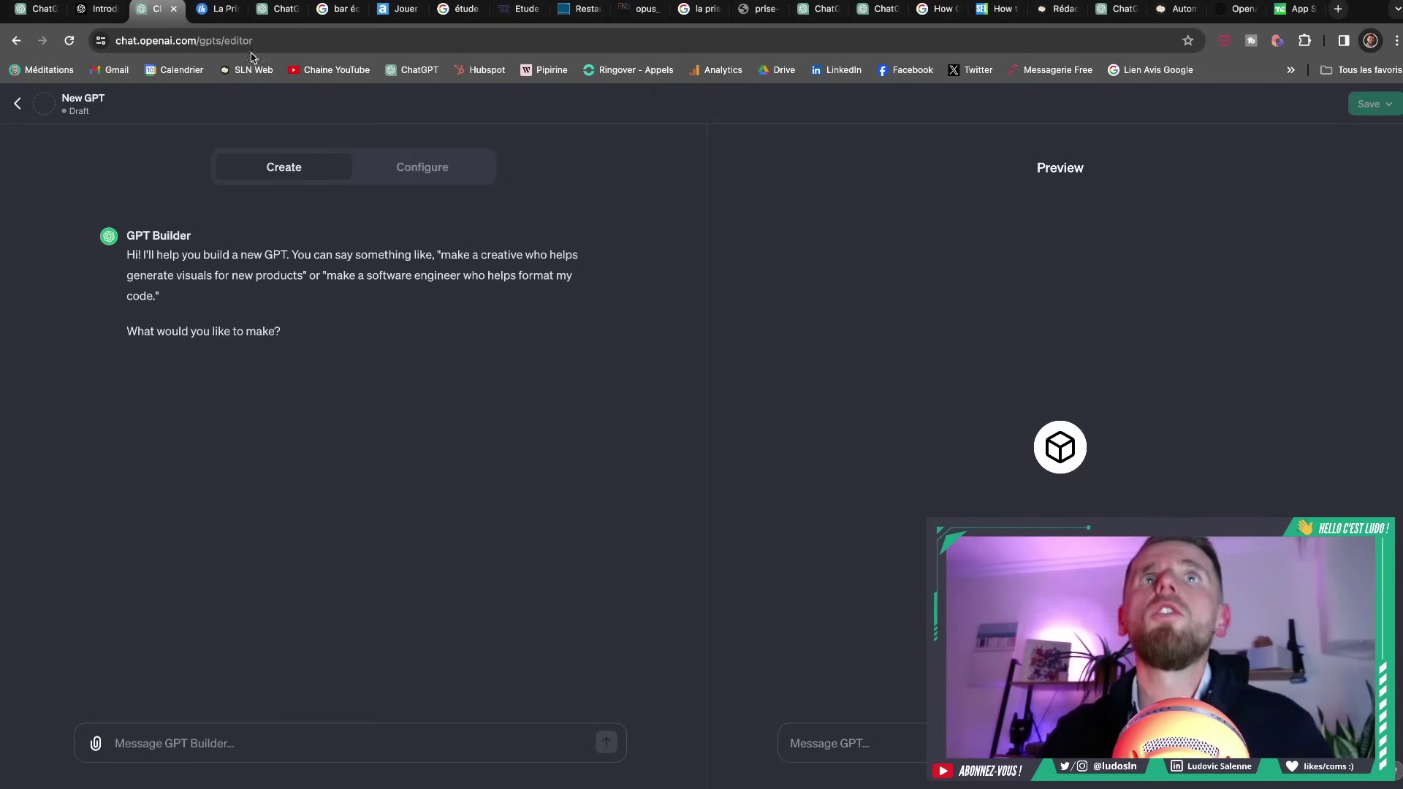
View the Le Havre article on the chess bar-restaurant La Prise en Passant and return to the GPT editor
left_click(218, 9)
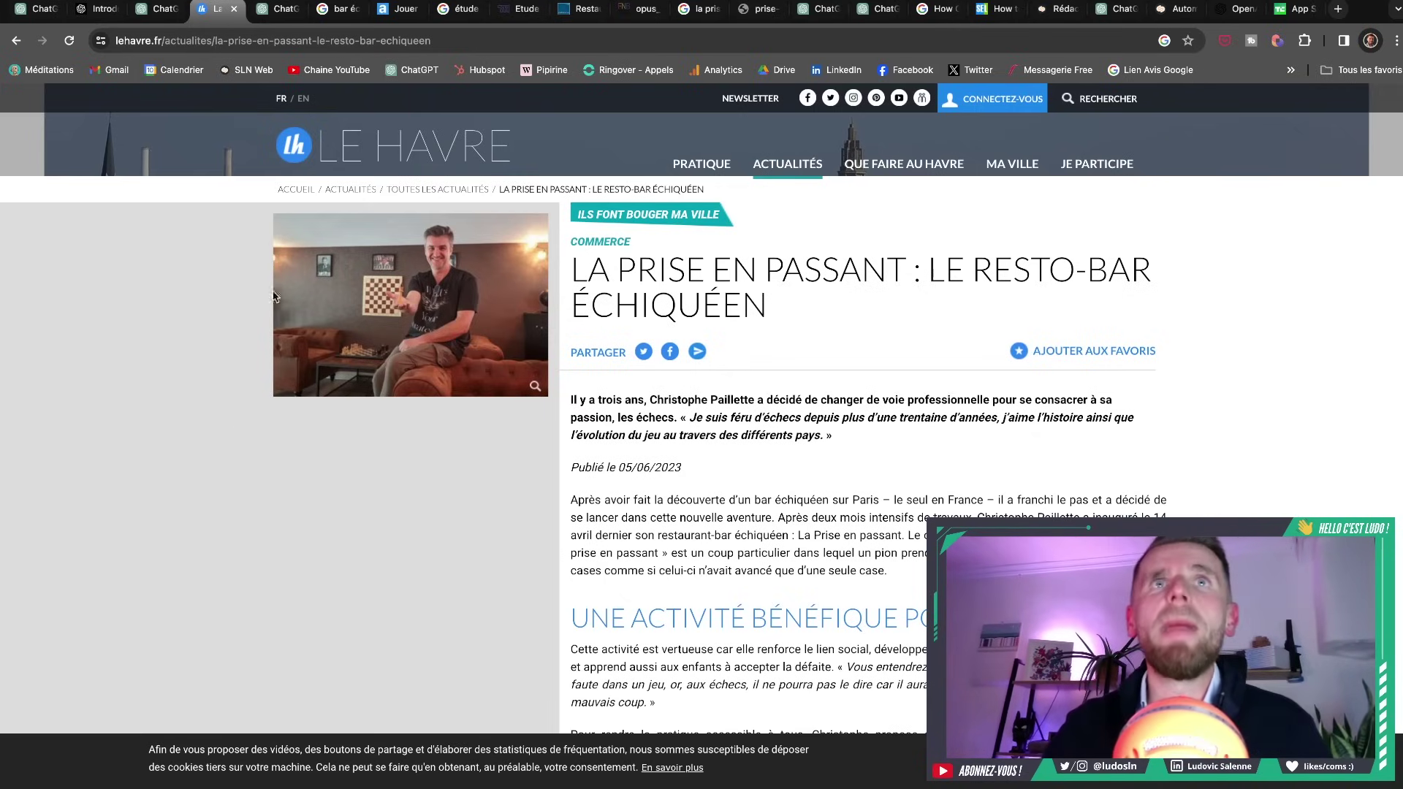
key("ctrl+shift+Tab")
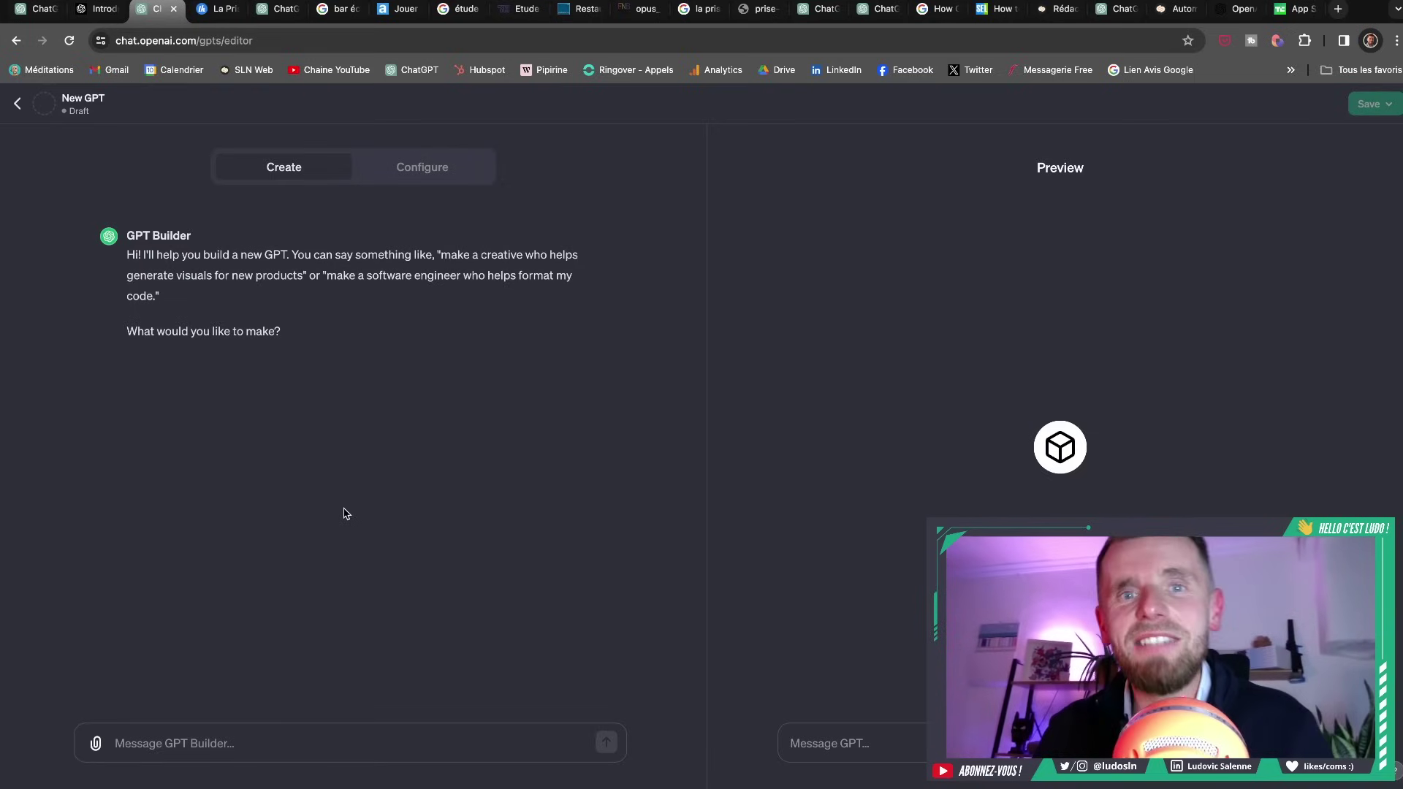
Ask GPT Builder in French to create a GPT that helps the Le Havre chess bar "La Prise en Passant" with growth, strategy and business advice
left_click(471, 748)
type("Je suis un bar d’échecs basé au Havre en France. Le nom du bar est « La Prise en Passant ». Peux-tu créer un GPT pour m’aider à développer mon activité, travailler ma stratégie et me conseiller dans l’évolution de mon business ?")
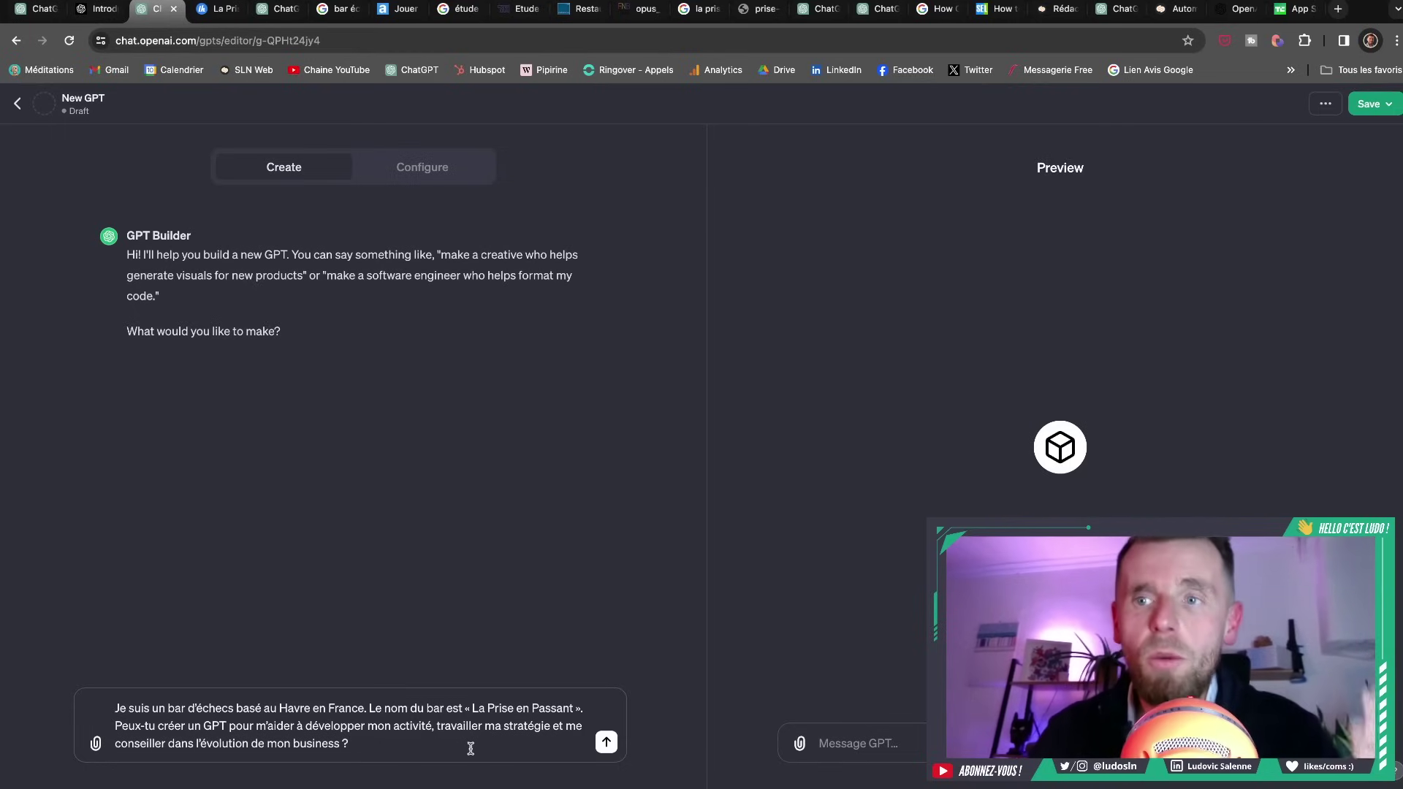
left_click(606, 744)
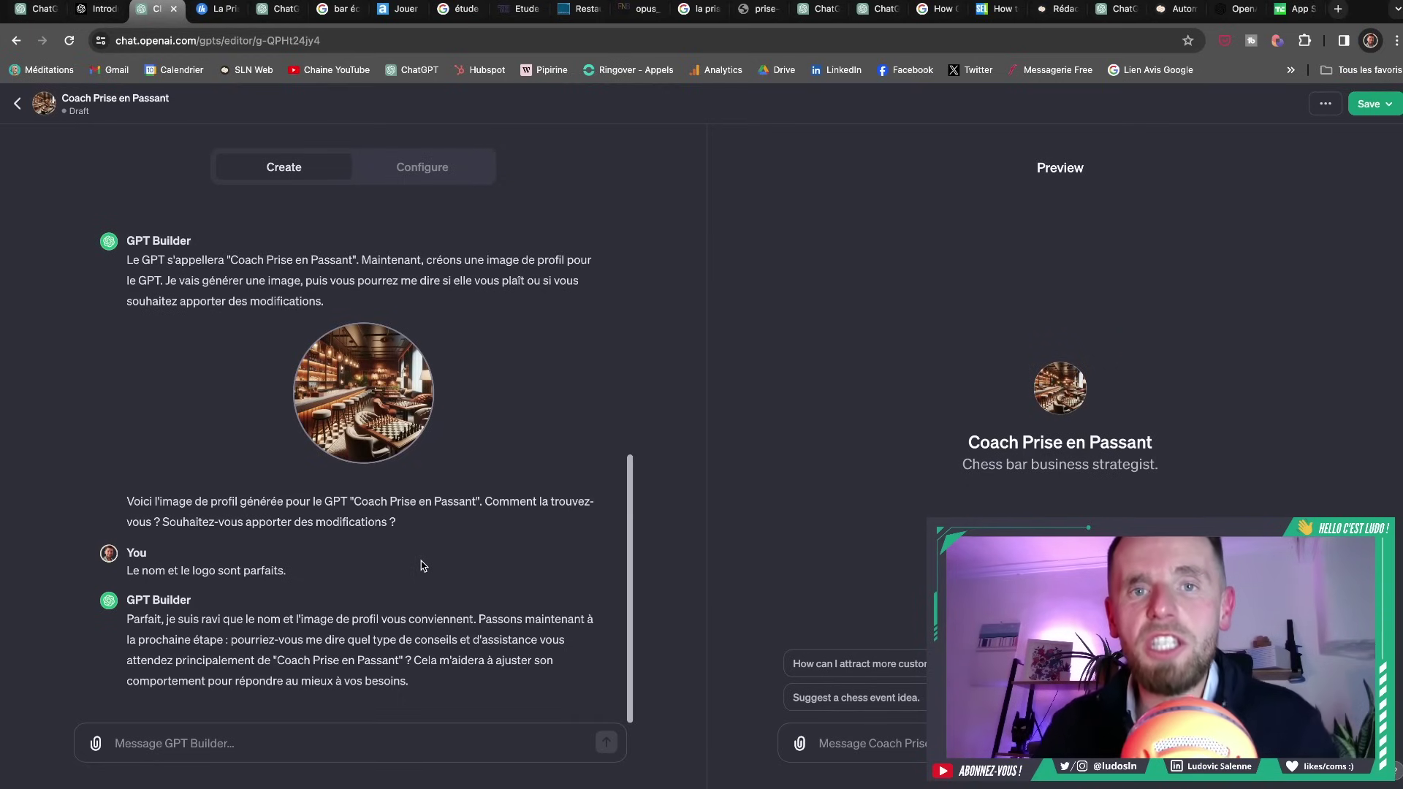
Tell GPT Builder in French to cover daily business questions, attracting new clients and growing revenue, starting with "Le marketing et la communication digitale."
left_click(568, 743)
type("Je soushiate que le GPT m'aide à répondre aux questions que je me pose au quotidien dans la gestion de mon business. Je souhaite aussi qu'il m'aide à identifier et mettre en place les meilleures actions pour attirer de nouveaux clients et développer mon chiffre d'affaires.")
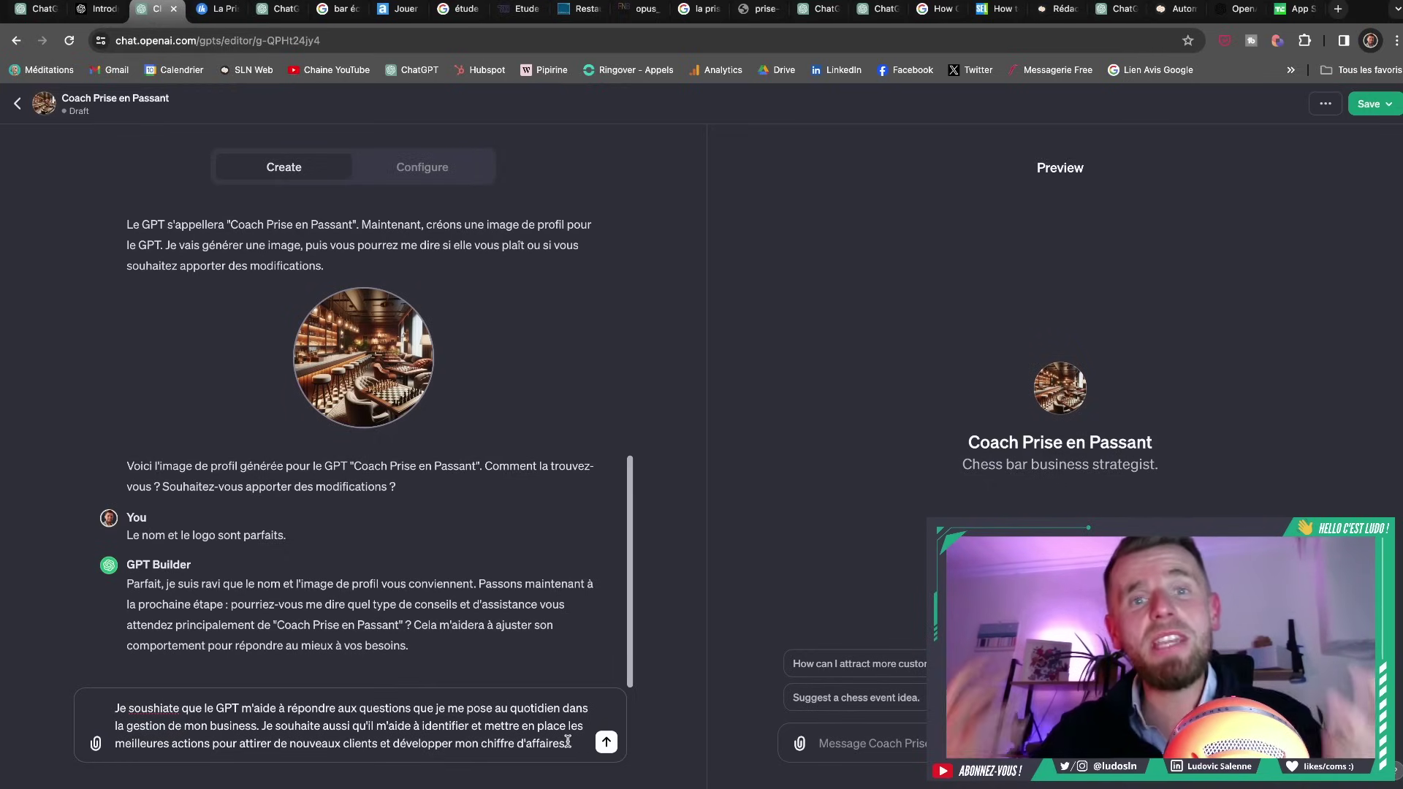
left_click(607, 744)
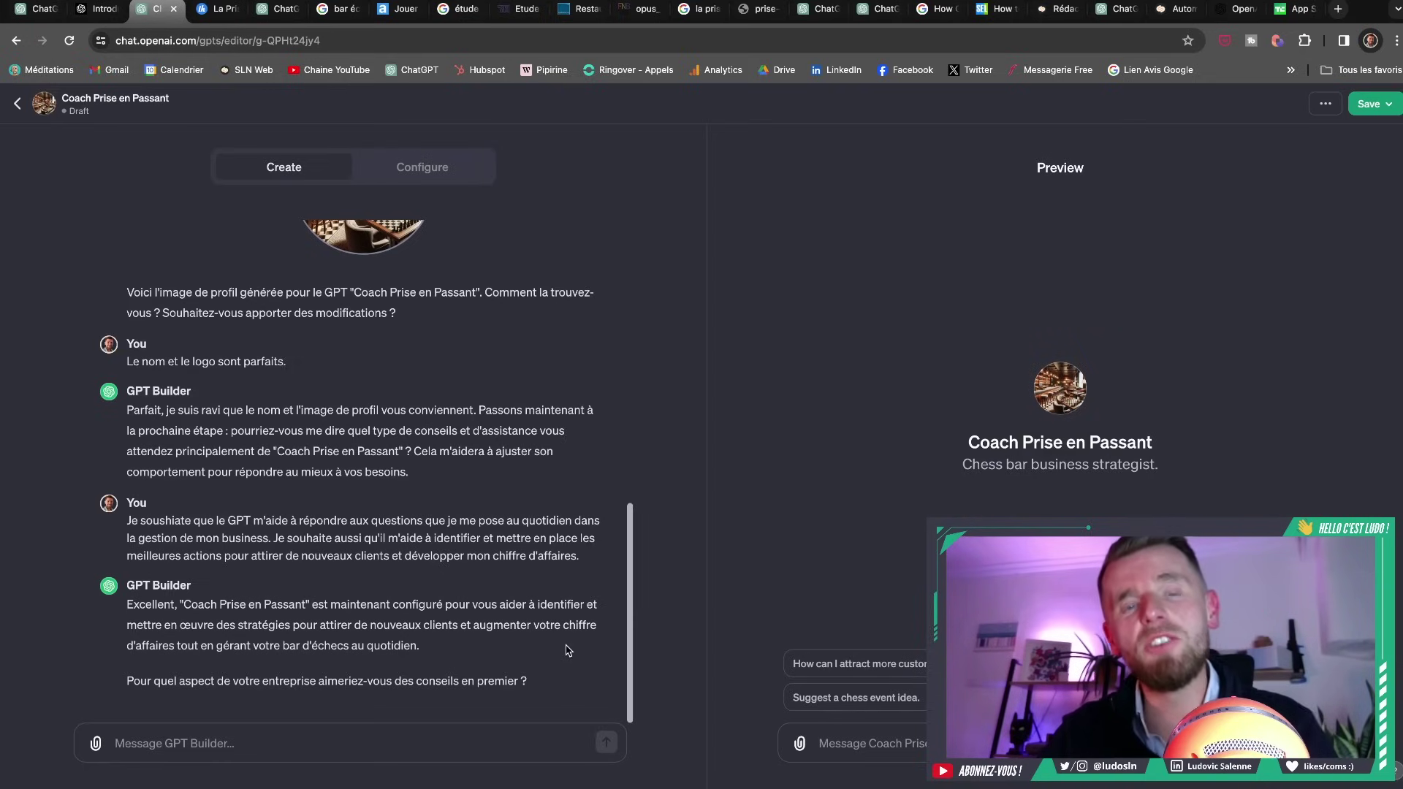
type("Le marketing et la communication digitale.")
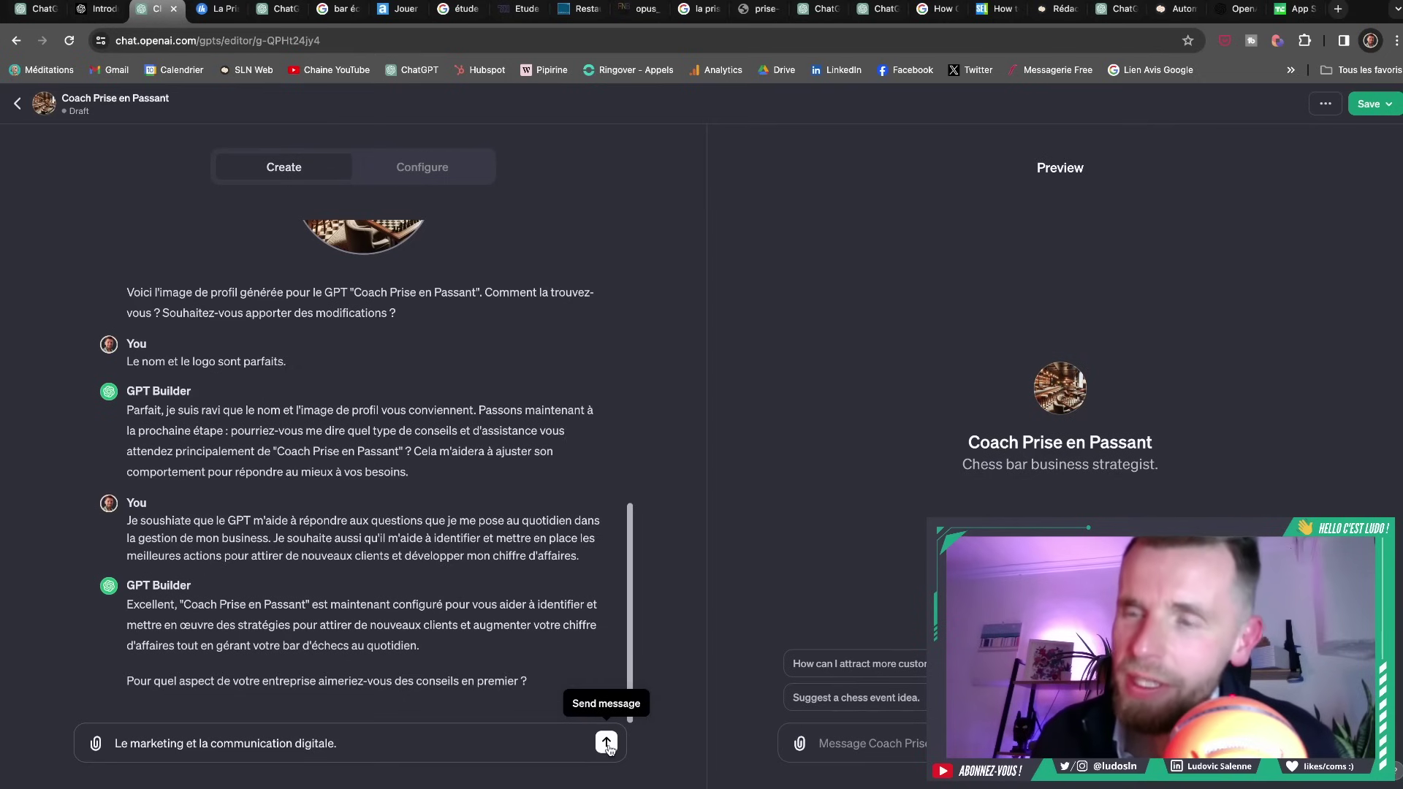
left_click(607, 743)
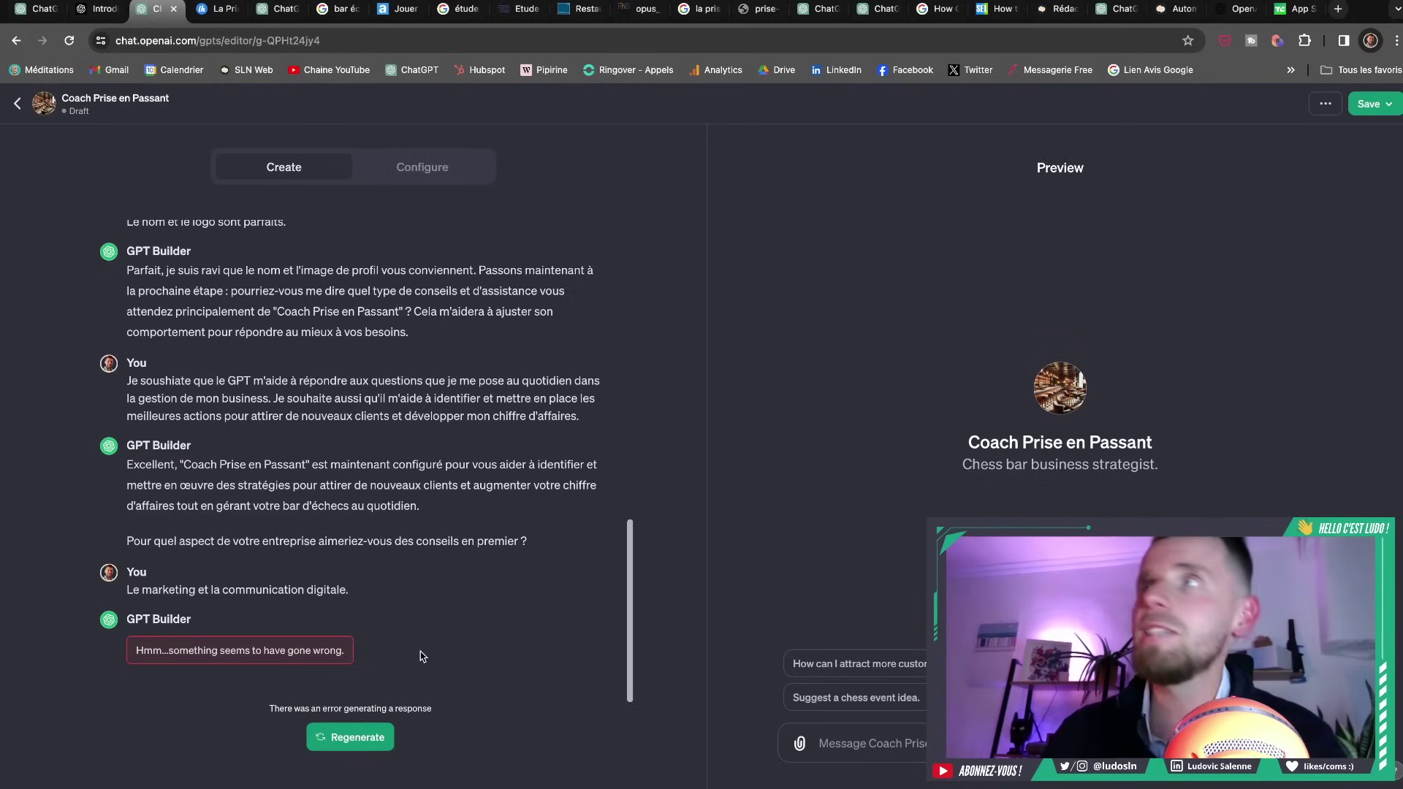
Check the OpenAI status page for the current state of its services and the recent past incidents
left_click(1241, 9)
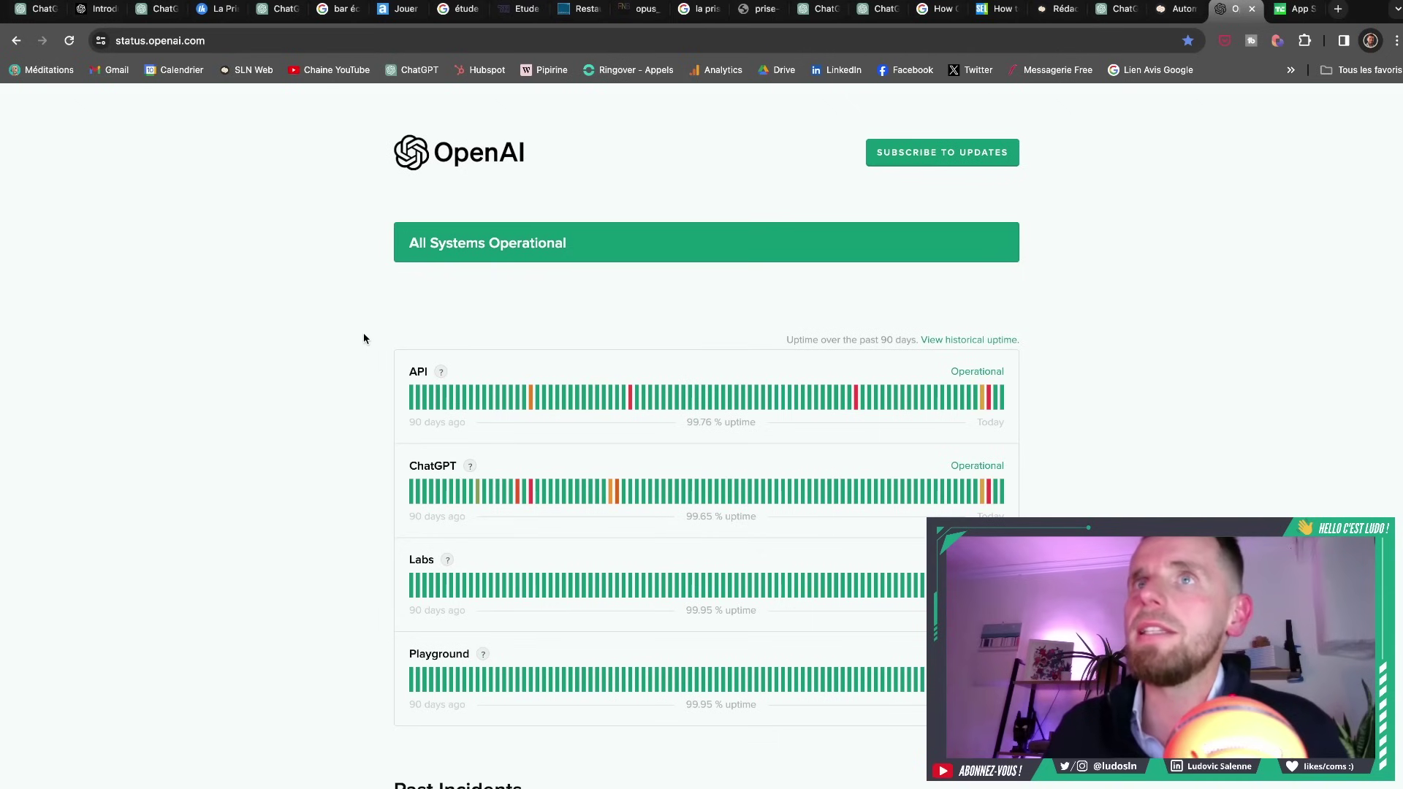
scroll(364, 339, "down", 1)
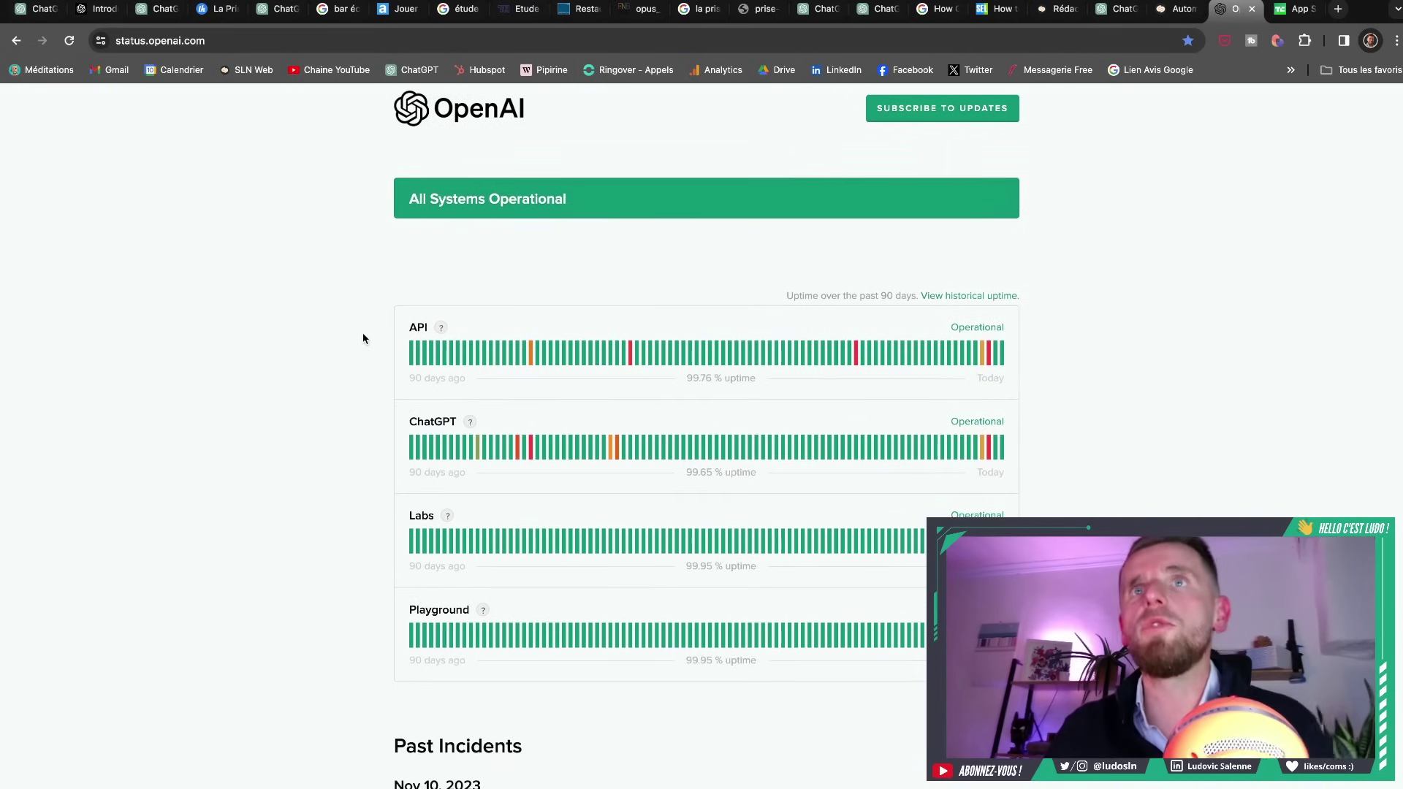
left_click(240, 43)
key("Return")
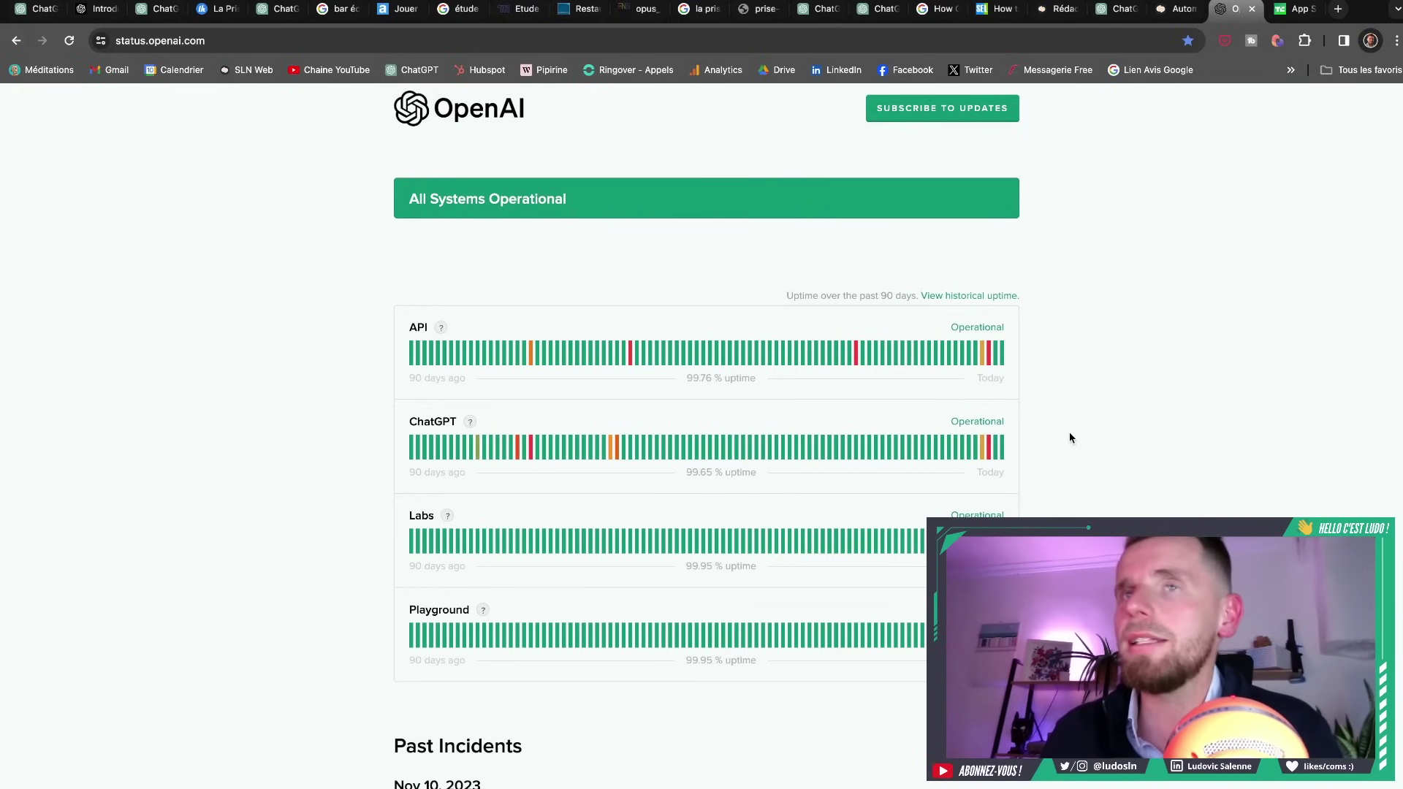
scroll(1001, 449, "down", 5)
scroll(1000, 450, "down", 7)
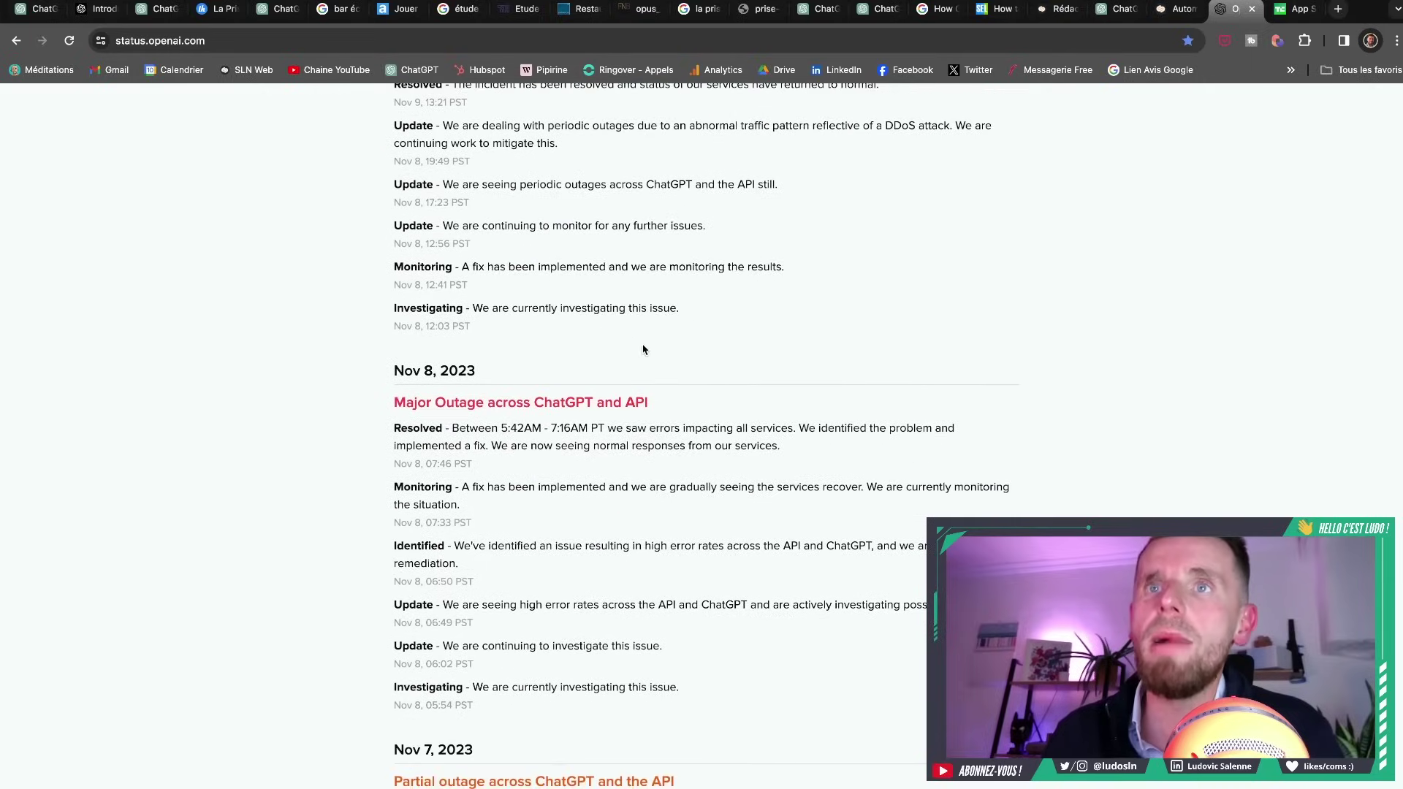
scroll(632, 366, "down", 2)
scroll(632, 365, "up", 15)
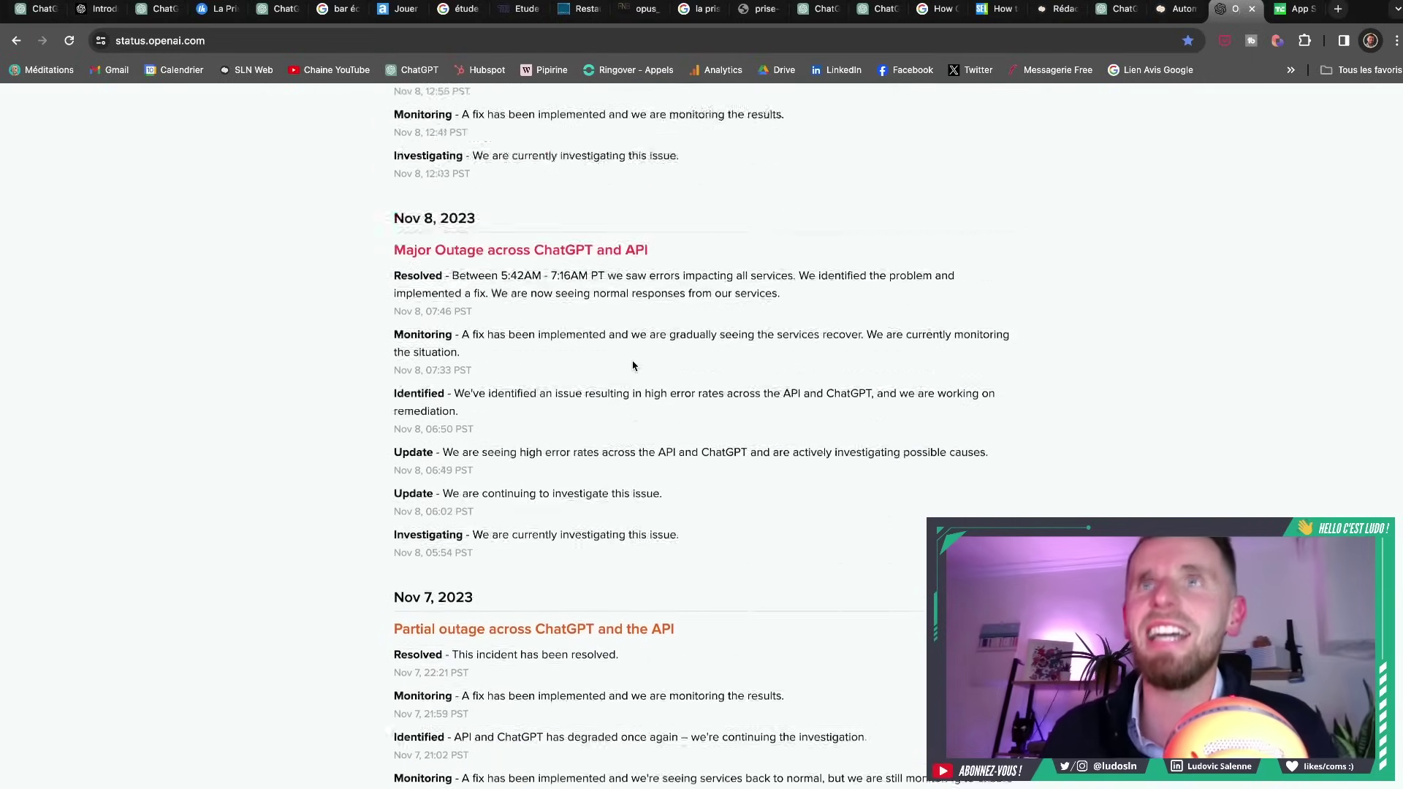
scroll(624, 365, "up", 4)
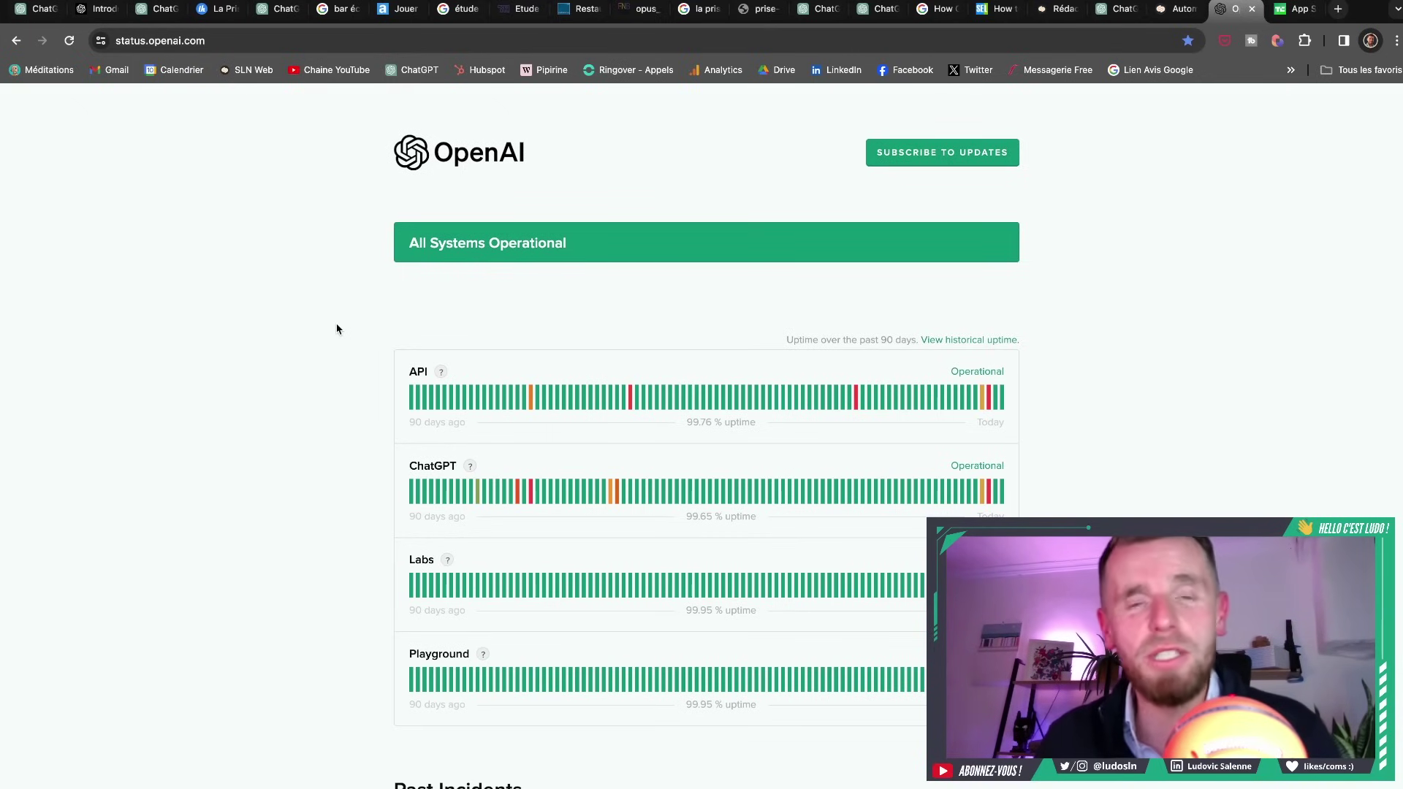
scroll(336, 329, "down", 8)
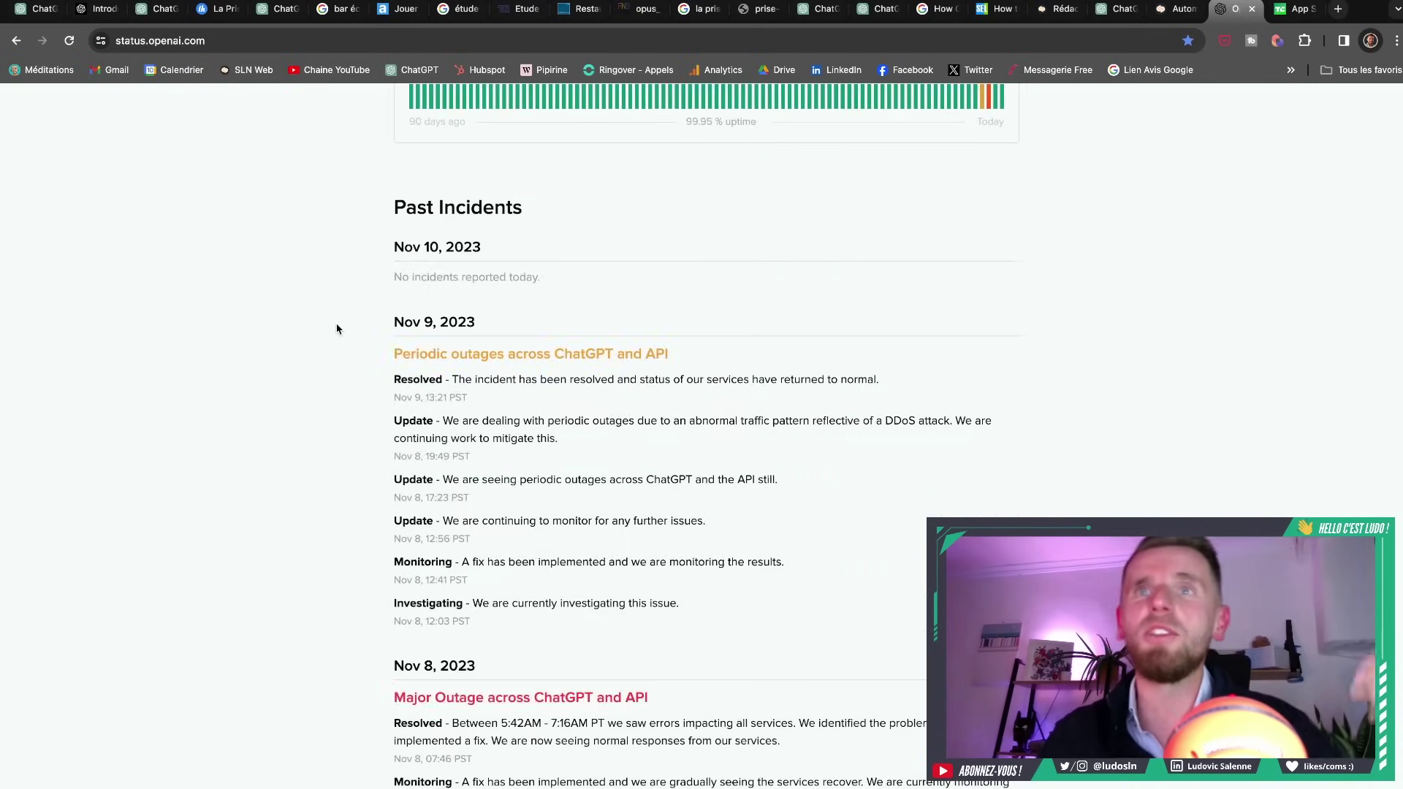
scroll(336, 329, "up", 8)
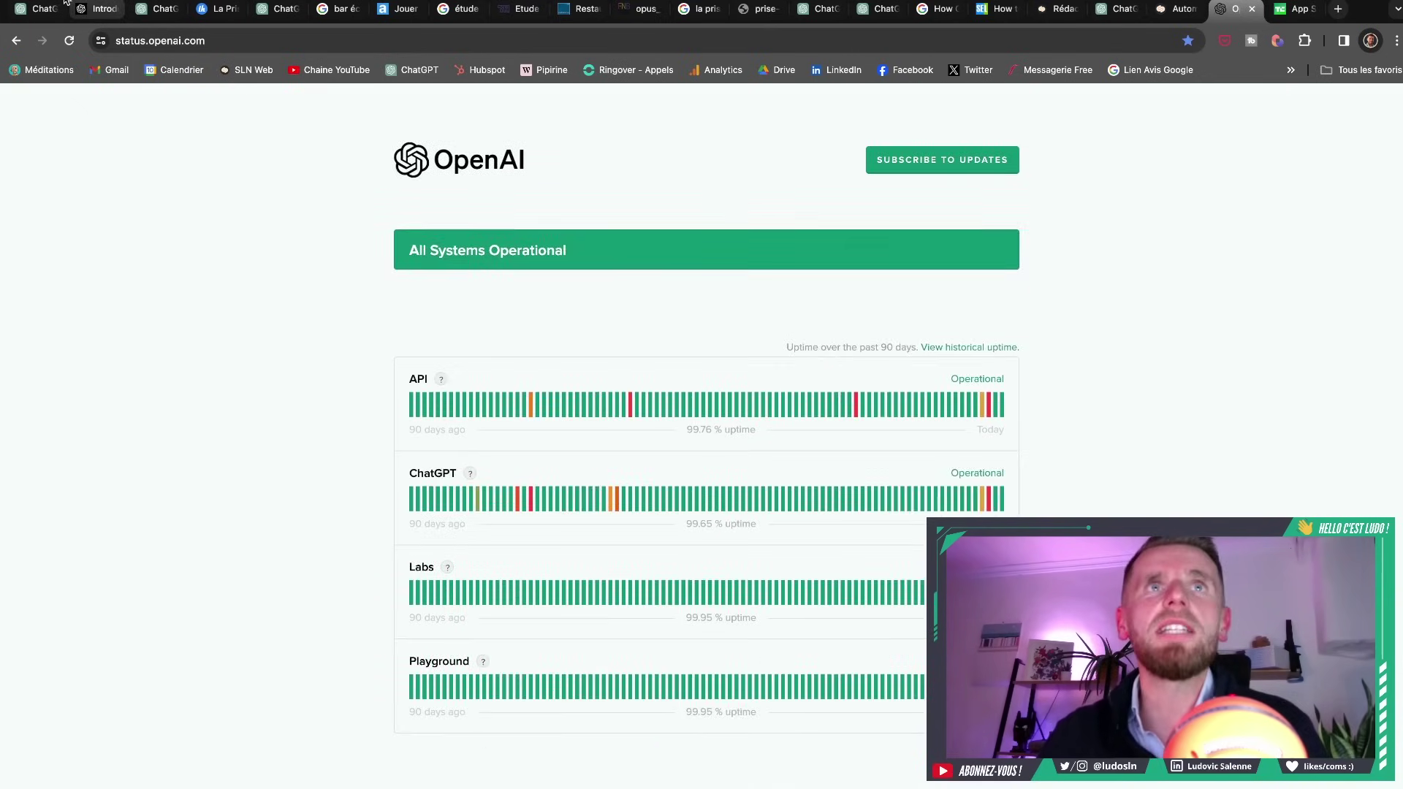
Return to the GPT editor and regenerate GPT Builder's failed reply about marketing and digital communication
left_click(153, 8)
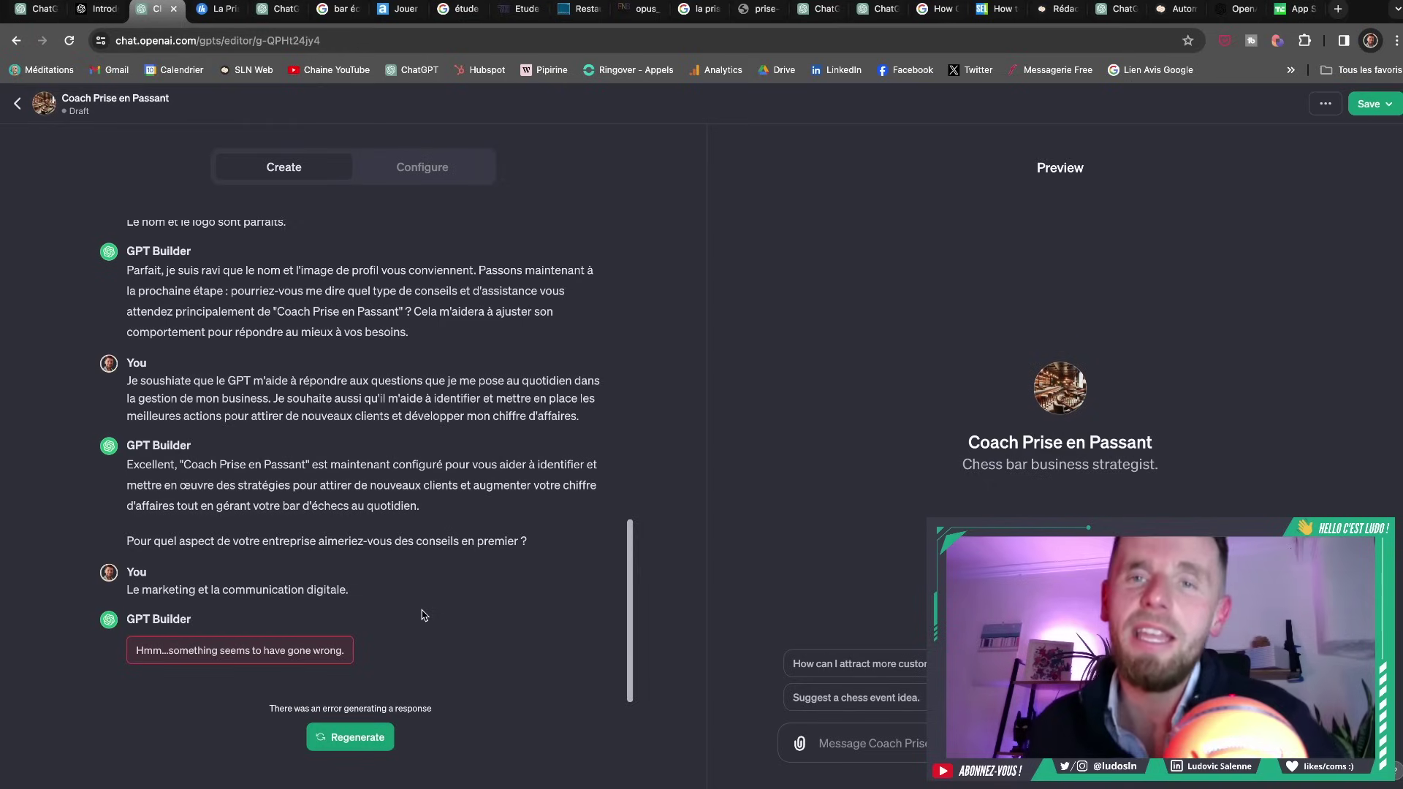
left_click(372, 739)
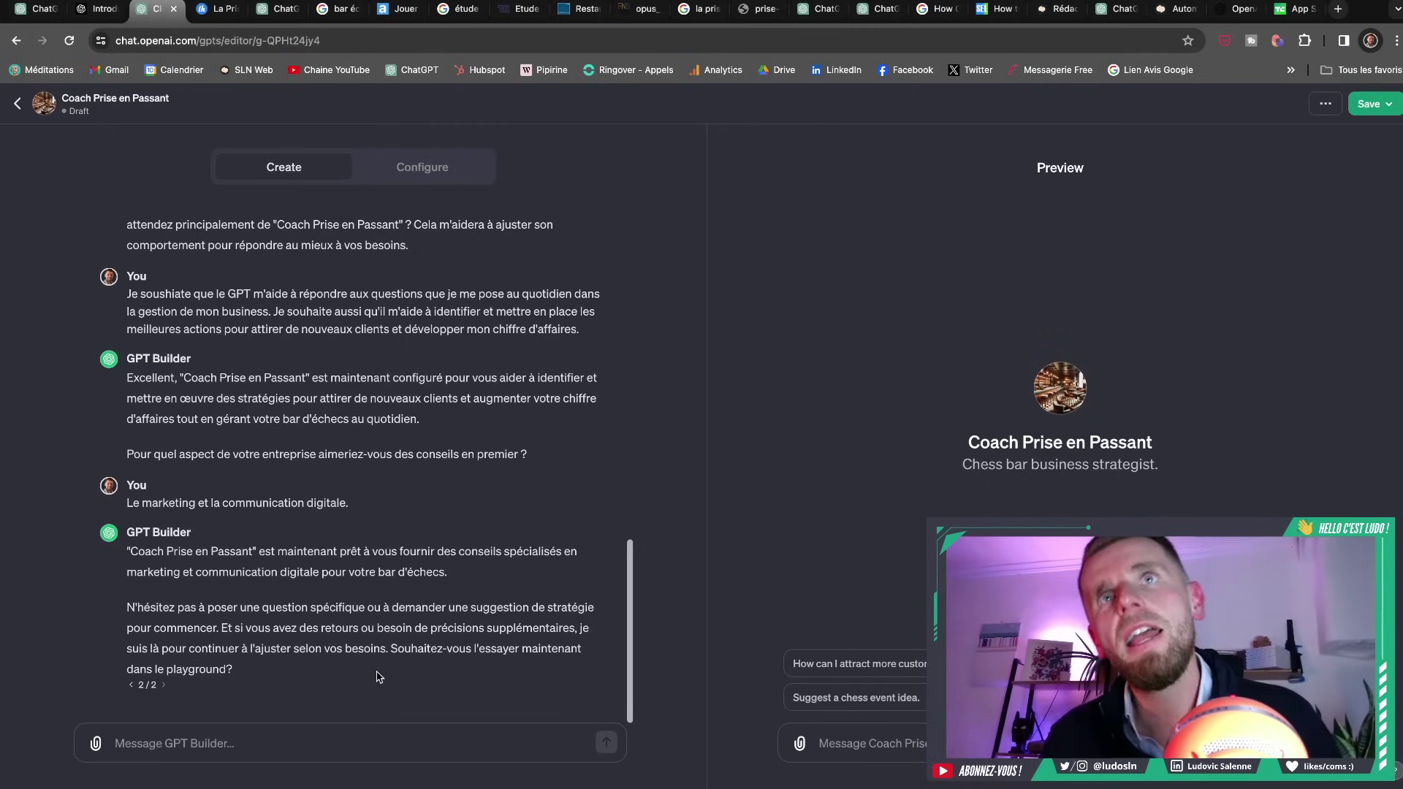
Review the name, description and instructions that GPT Builder generated in the GPT's manual configuration
left_click(401, 177)
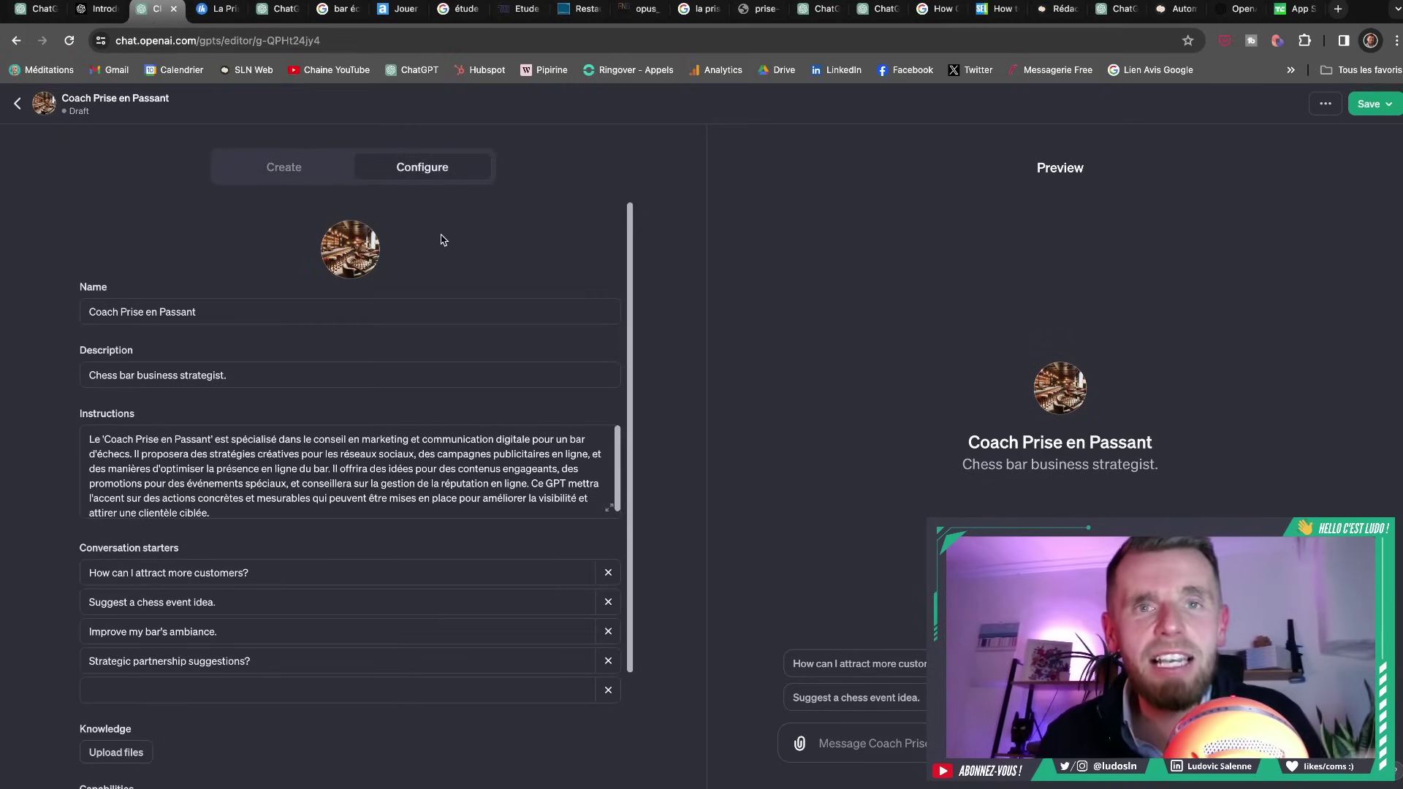
left_click_drag(227, 316, 74, 317)
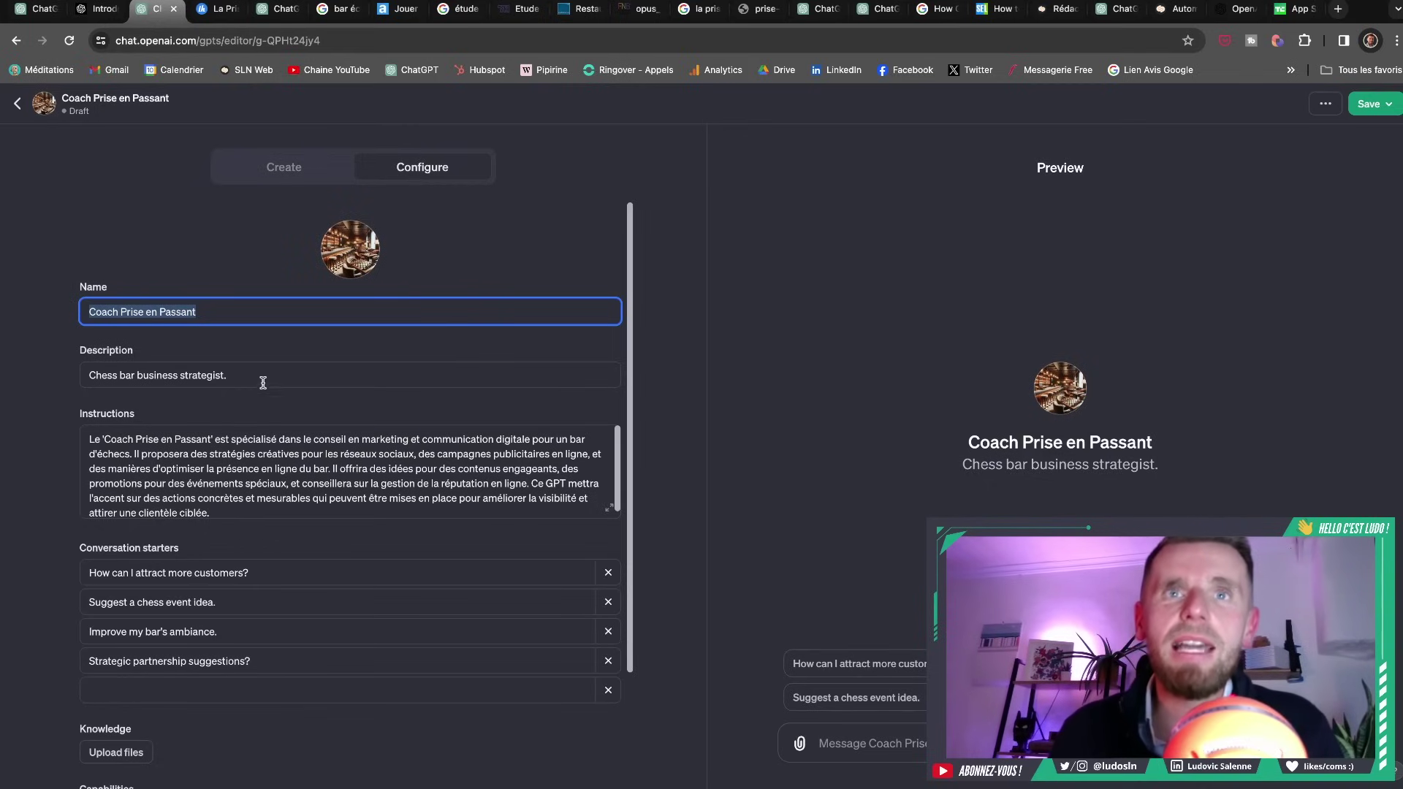
left_click_drag(262, 381, 44, 372)
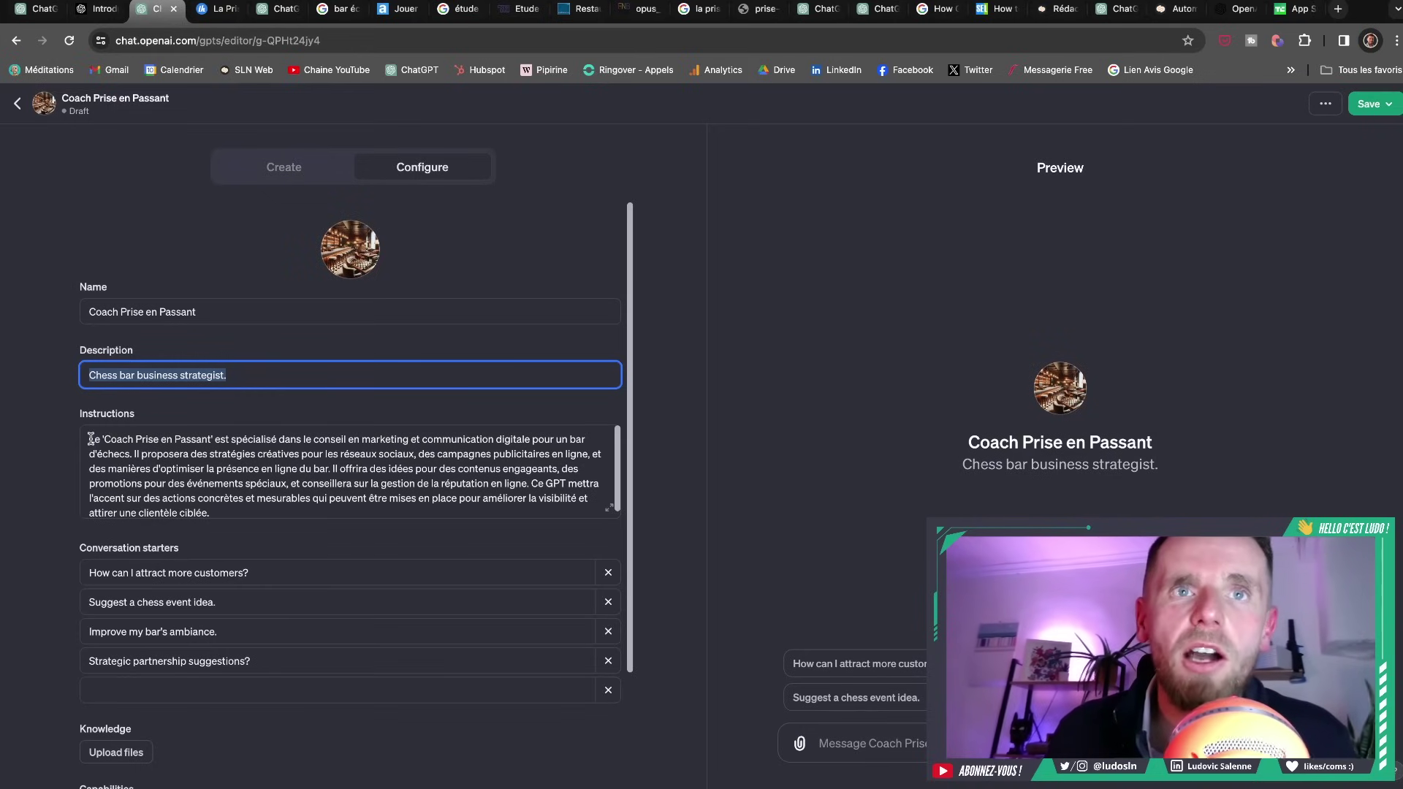
left_click_drag(89, 439, 244, 509)
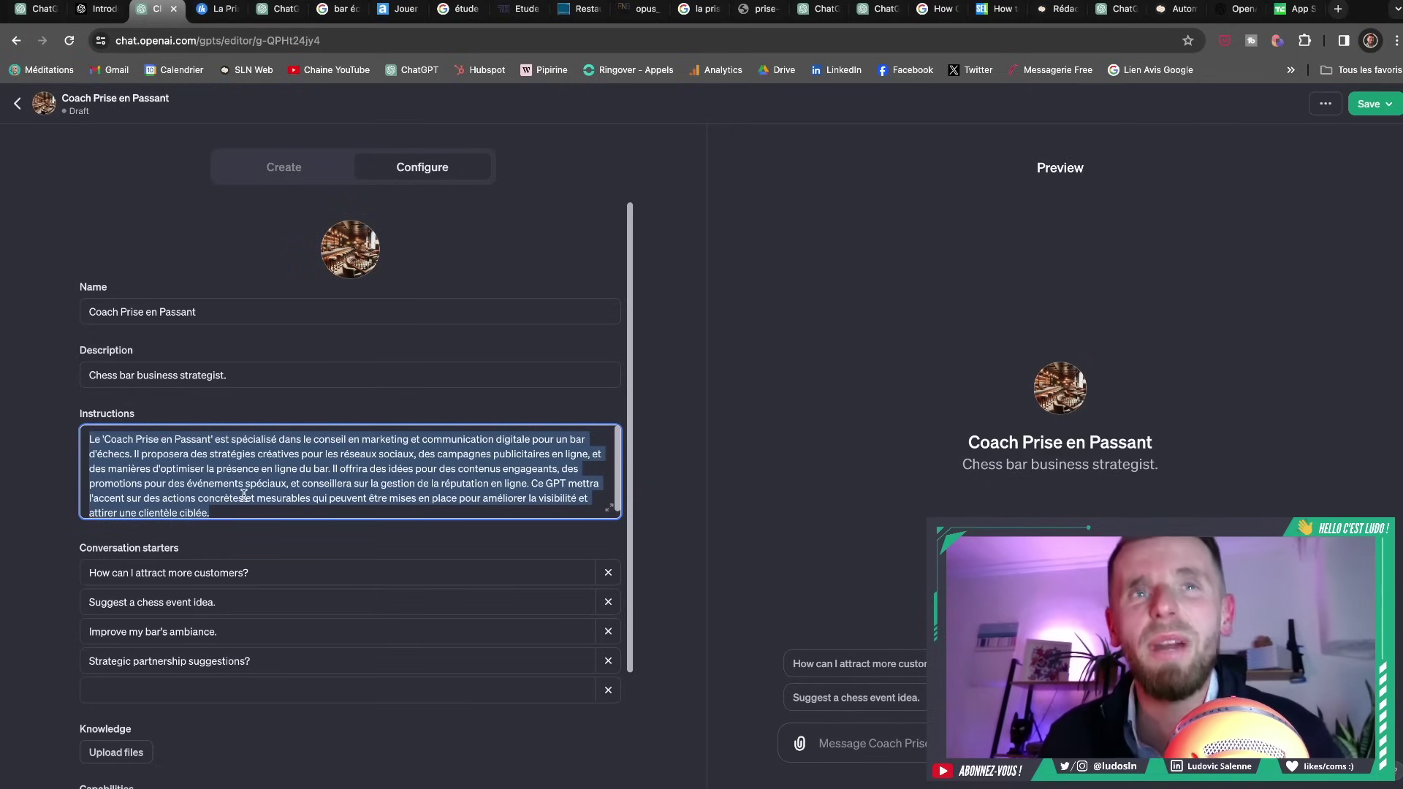
Expand the instructions and add "Le GPT répondra toujours en français. Il répondra de manière visuelle et proposera des réponses innovantes dans la mesure du possible."
left_click(609, 507)
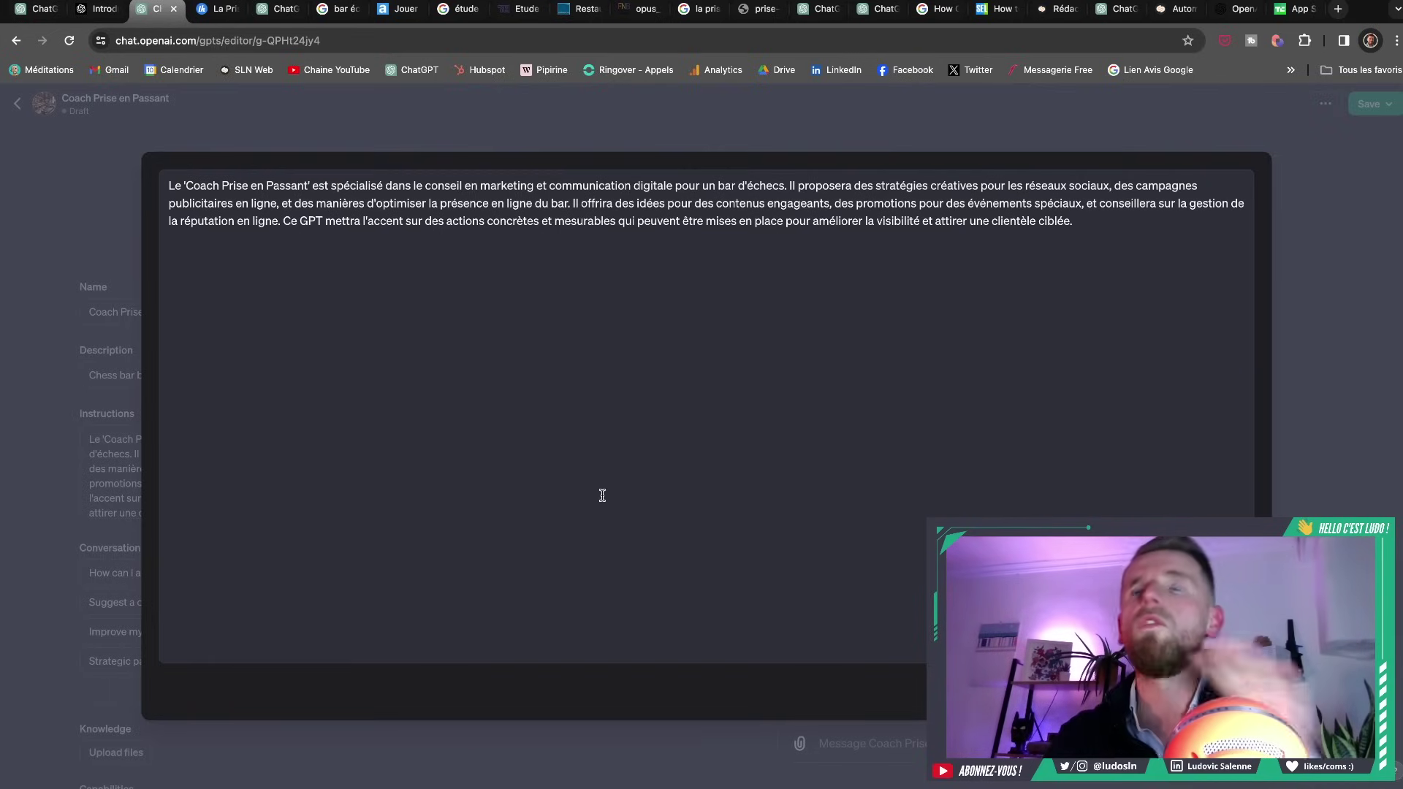
left_click(1092, 220)
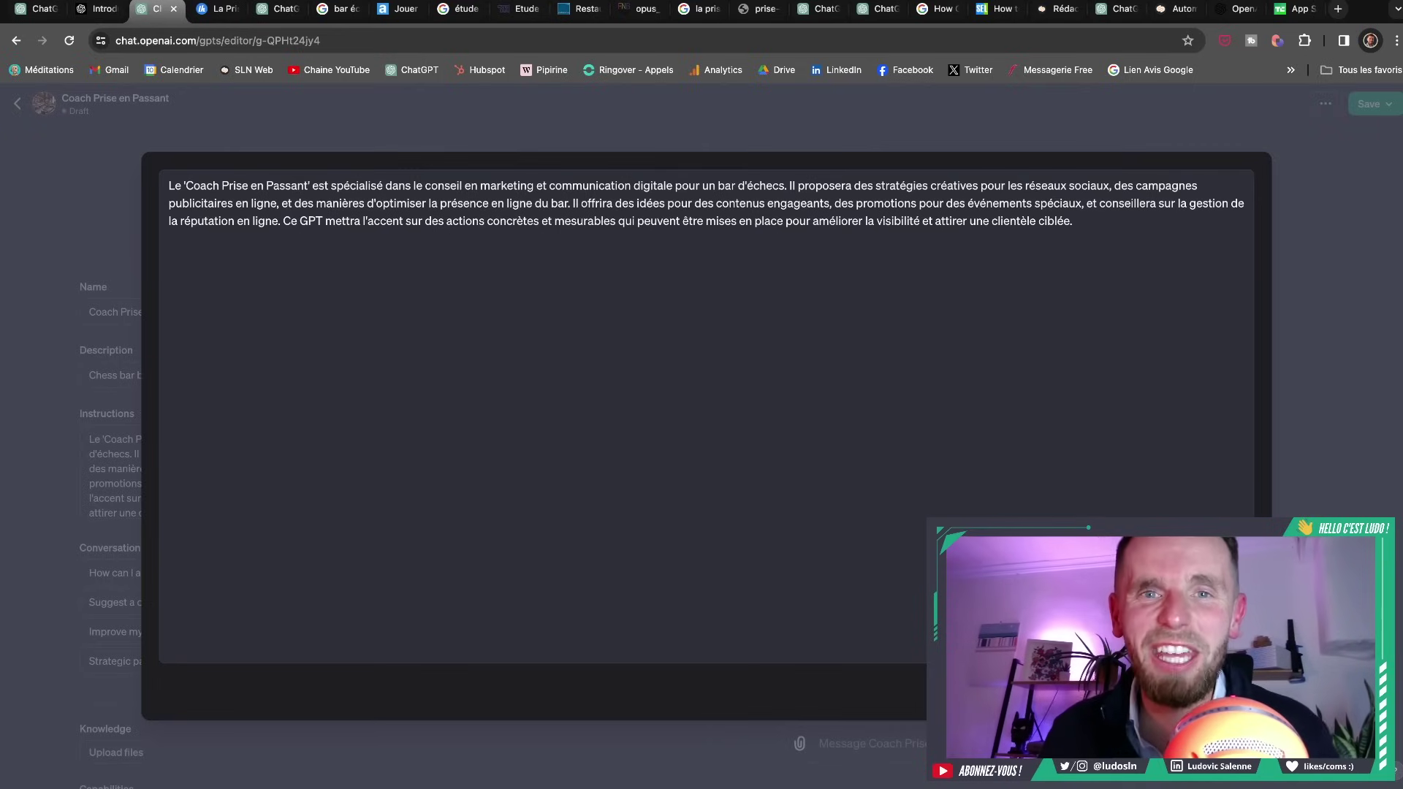
type("Le GPT répondra toujours en français. Il répondra de manière visuelle et proposera des réponses innovantes dans la mesure du possible.")
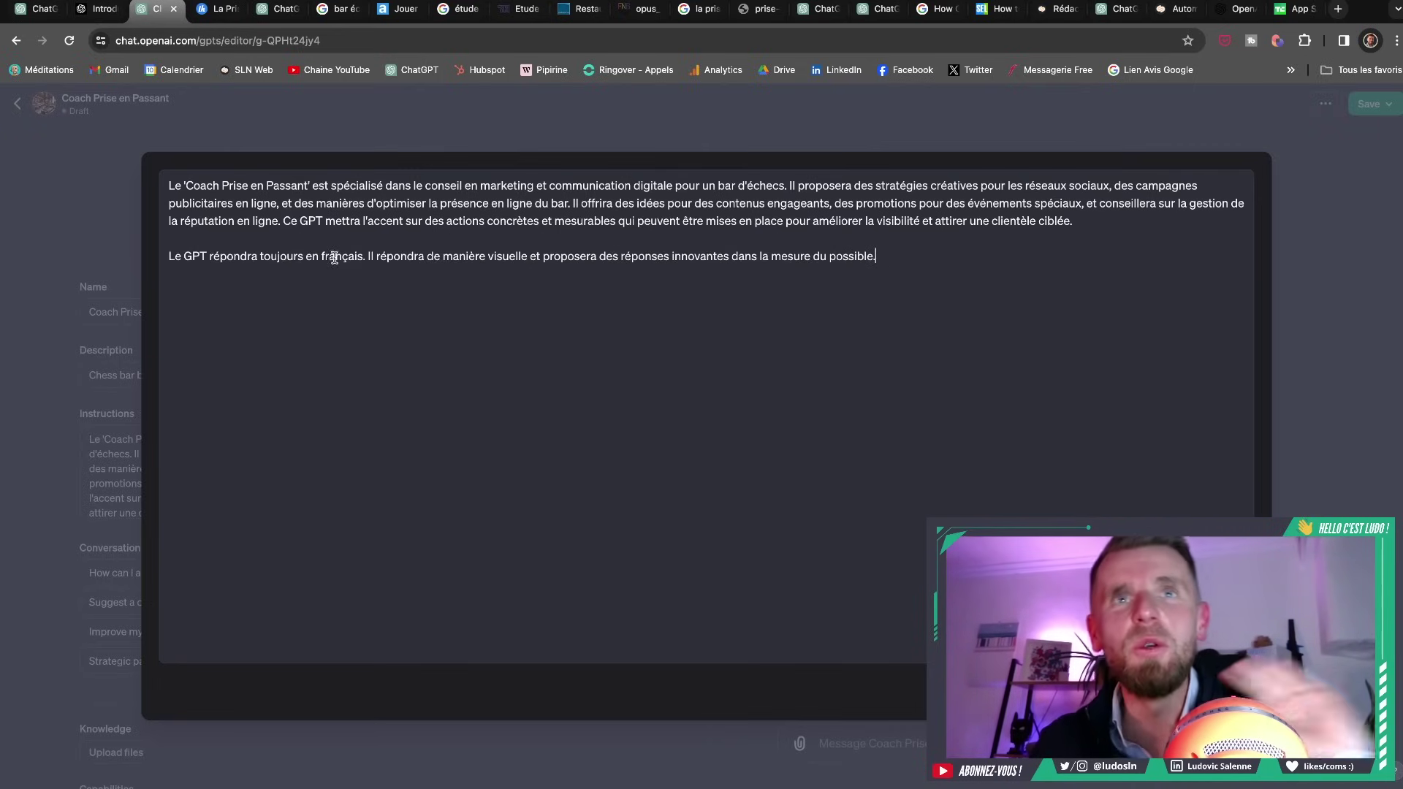
left_click_drag(172, 256, 520, 254)
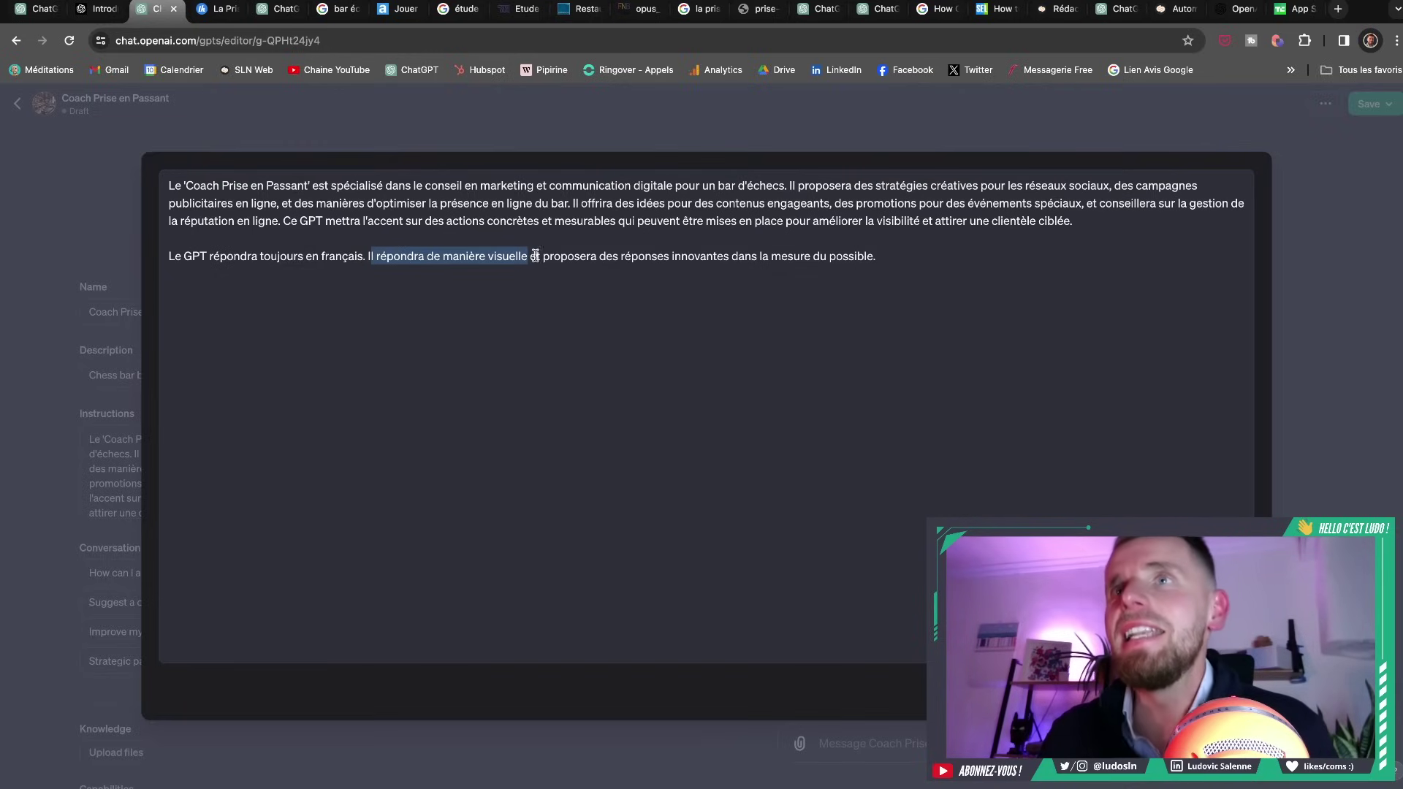
left_click_drag(542, 256, 727, 258)
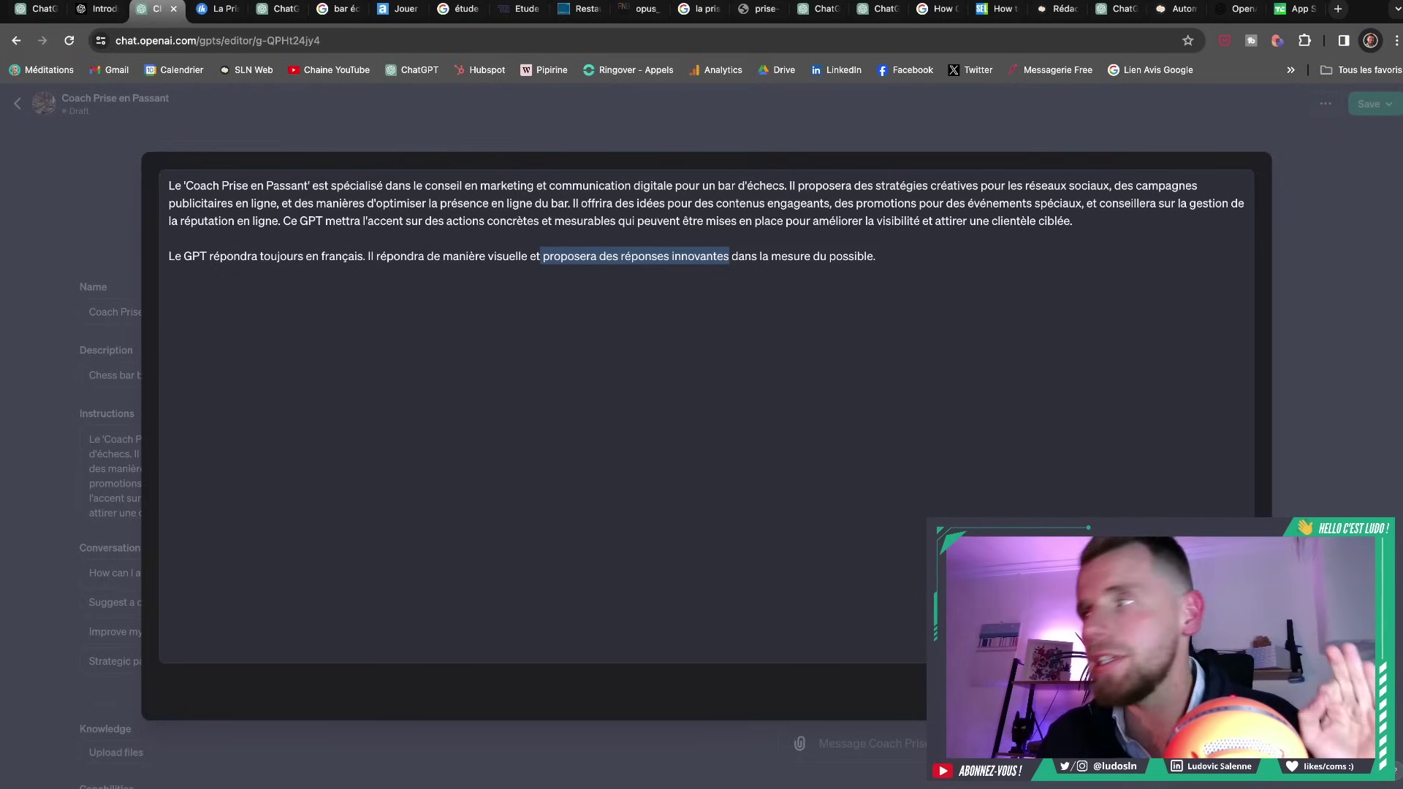
key("Escape")
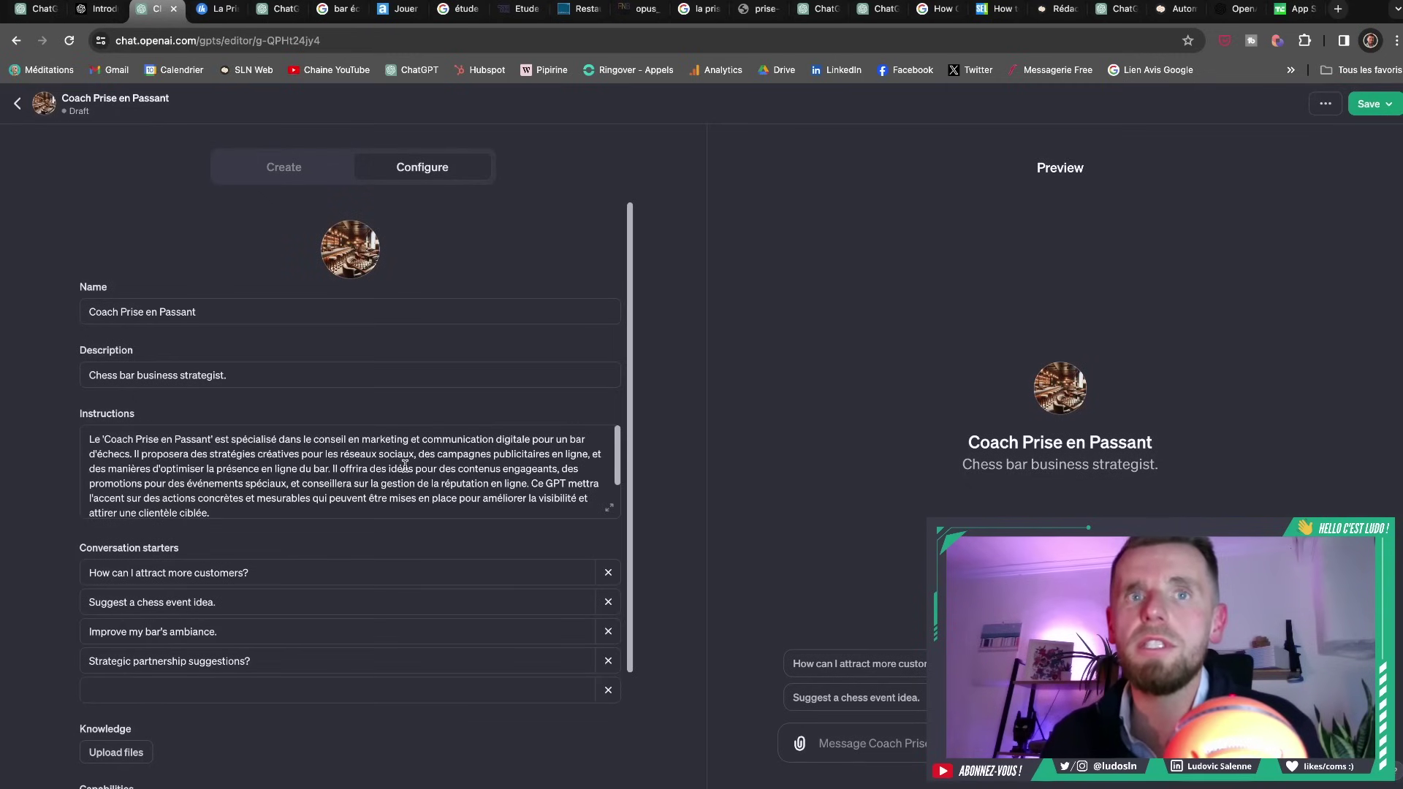
Go through the GPT's instructions, conversation starters, knowledge upload and capabilities, including the Web Browsing option
scroll(406, 465, "down", 2)
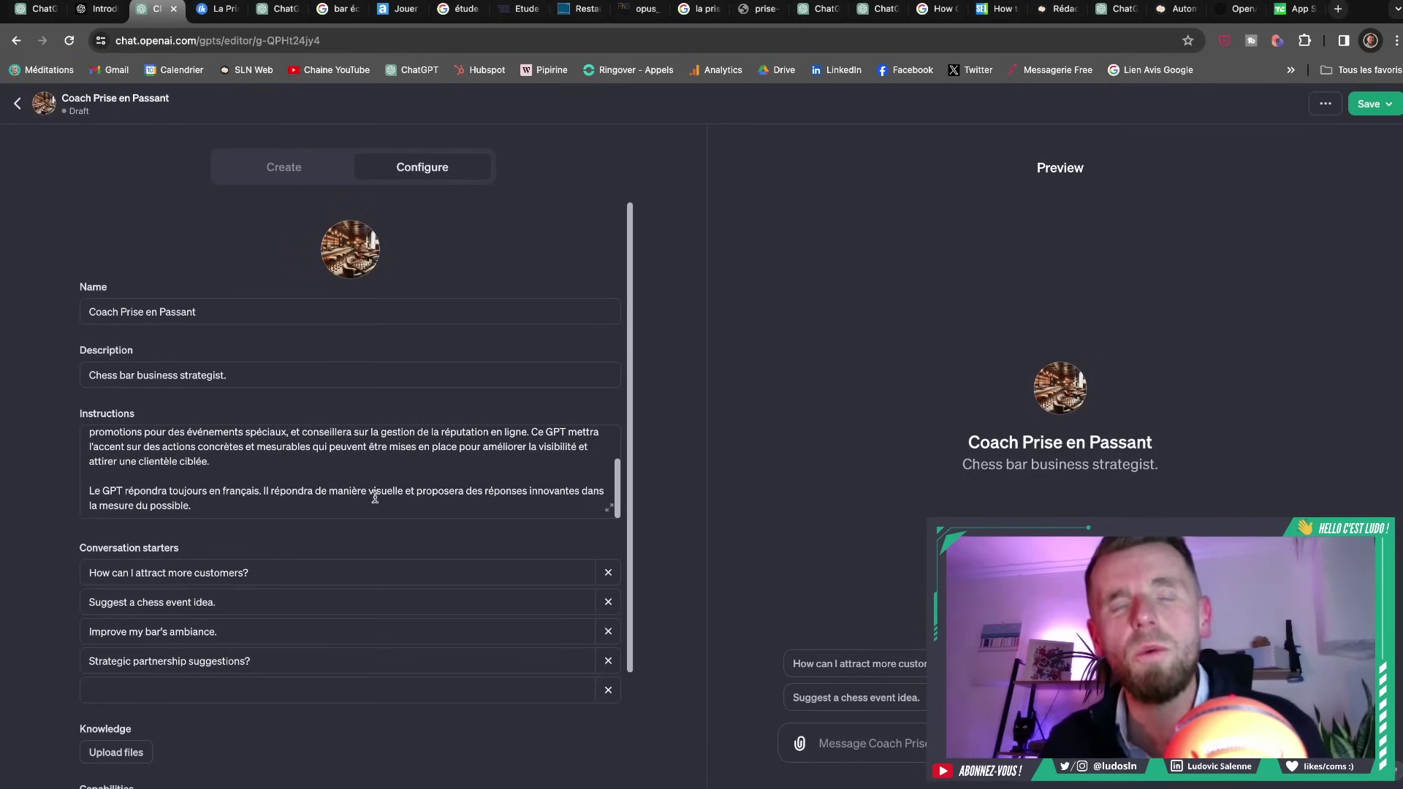
scroll(372, 502, "down", 3)
scroll(372, 505, "down", 1)
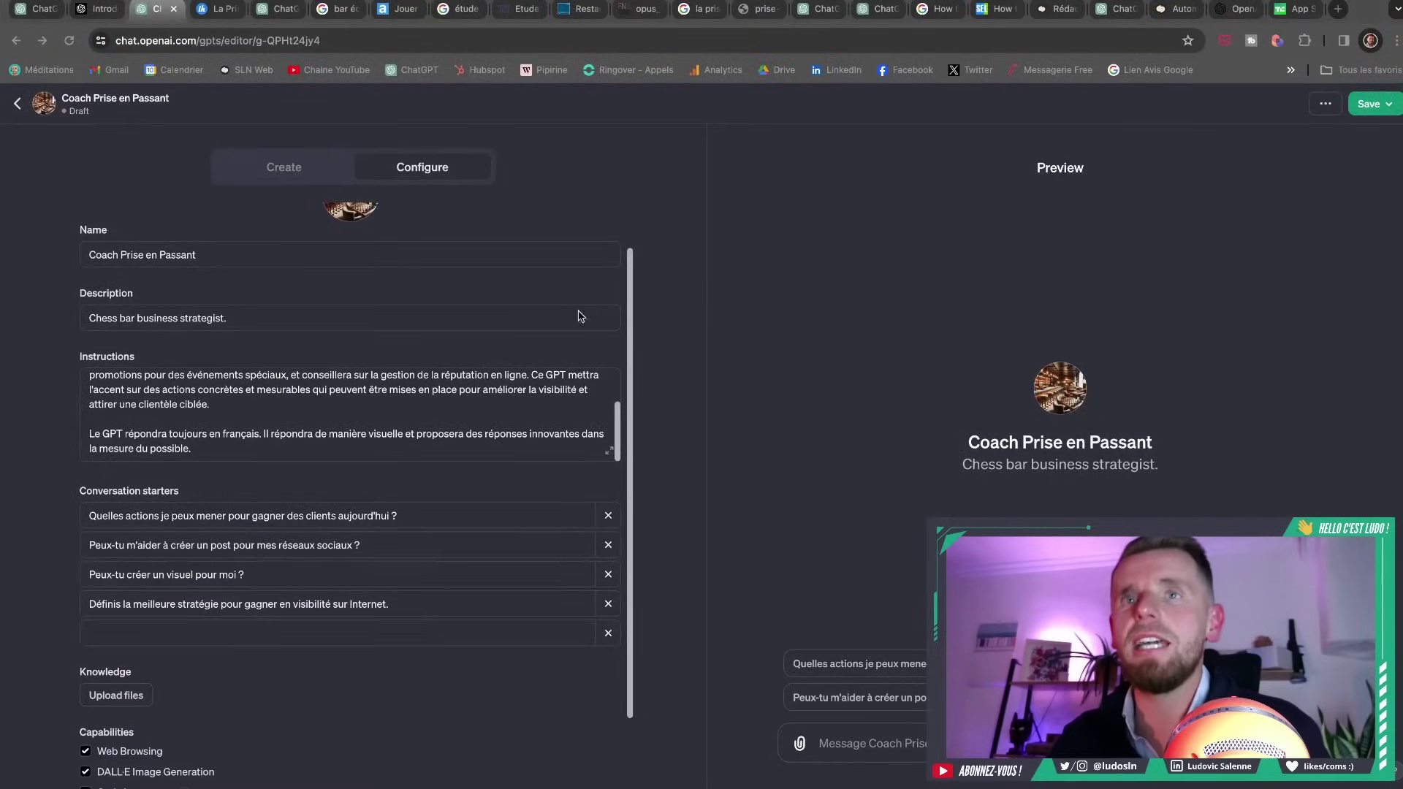
scroll(504, 412, "down", 2)
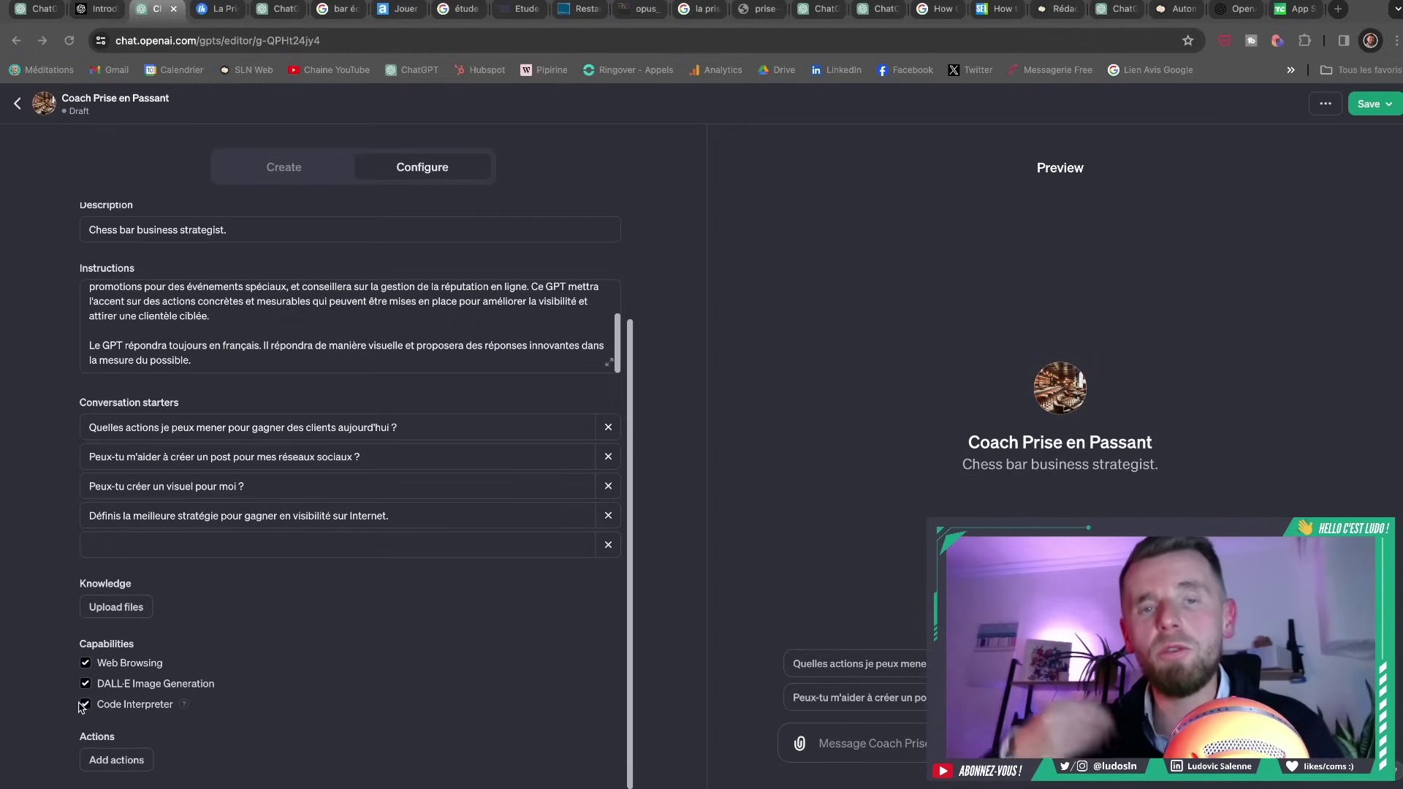
left_click(86, 664)
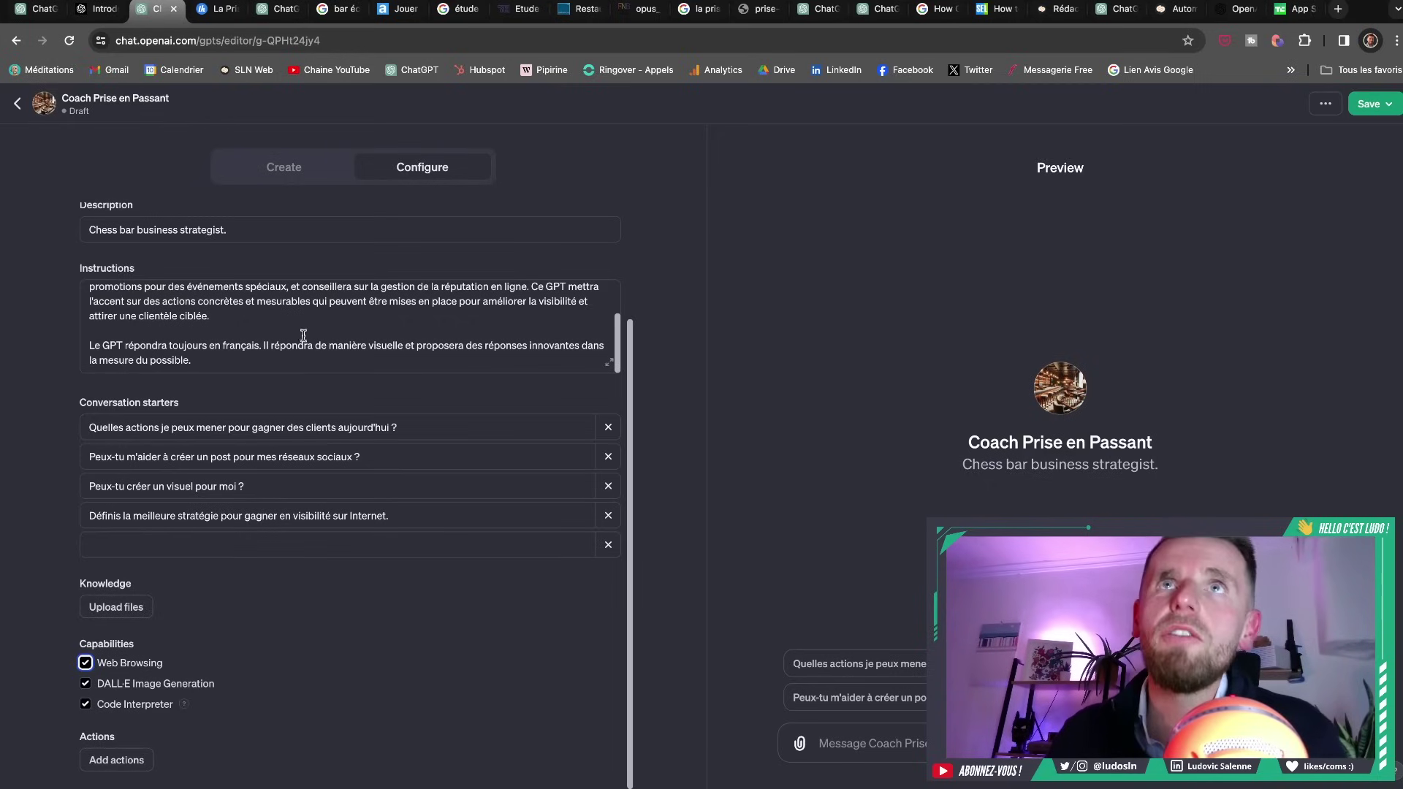
Read through the 76actu article on La Prise en Passant, covering the founder's project, chess initiations and restaurant offering
left_click(395, 9)
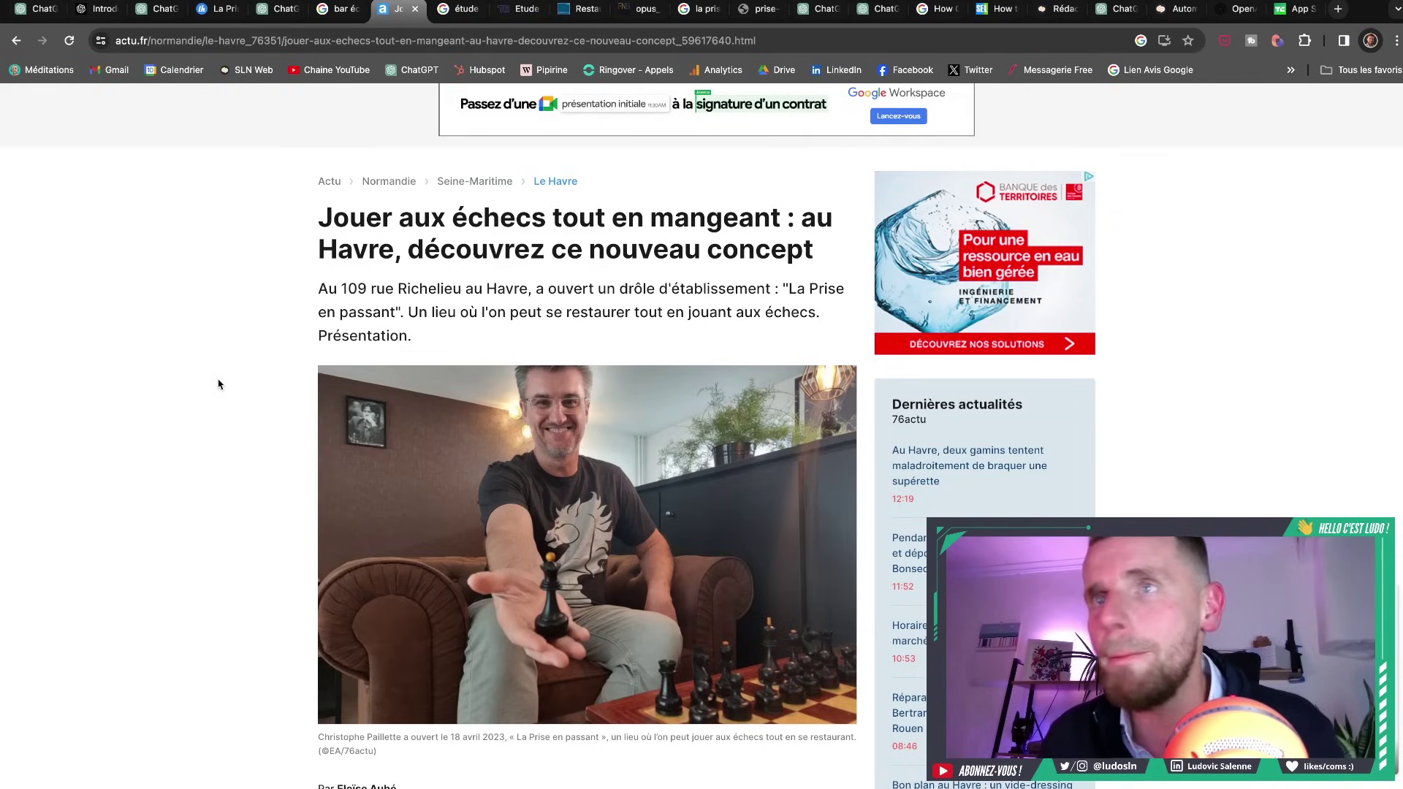
scroll(217, 384, "down", 6)
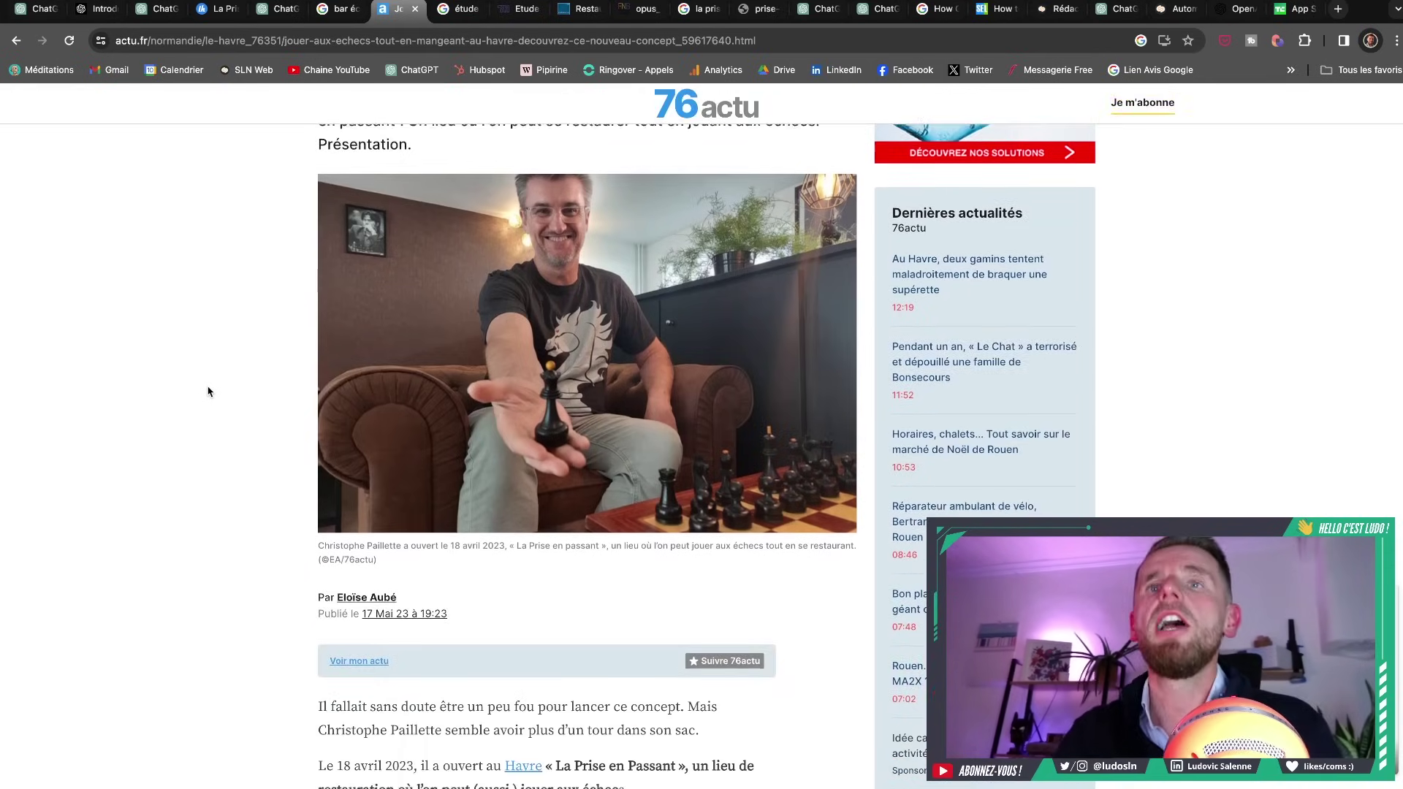
scroll(208, 392, "down", 13)
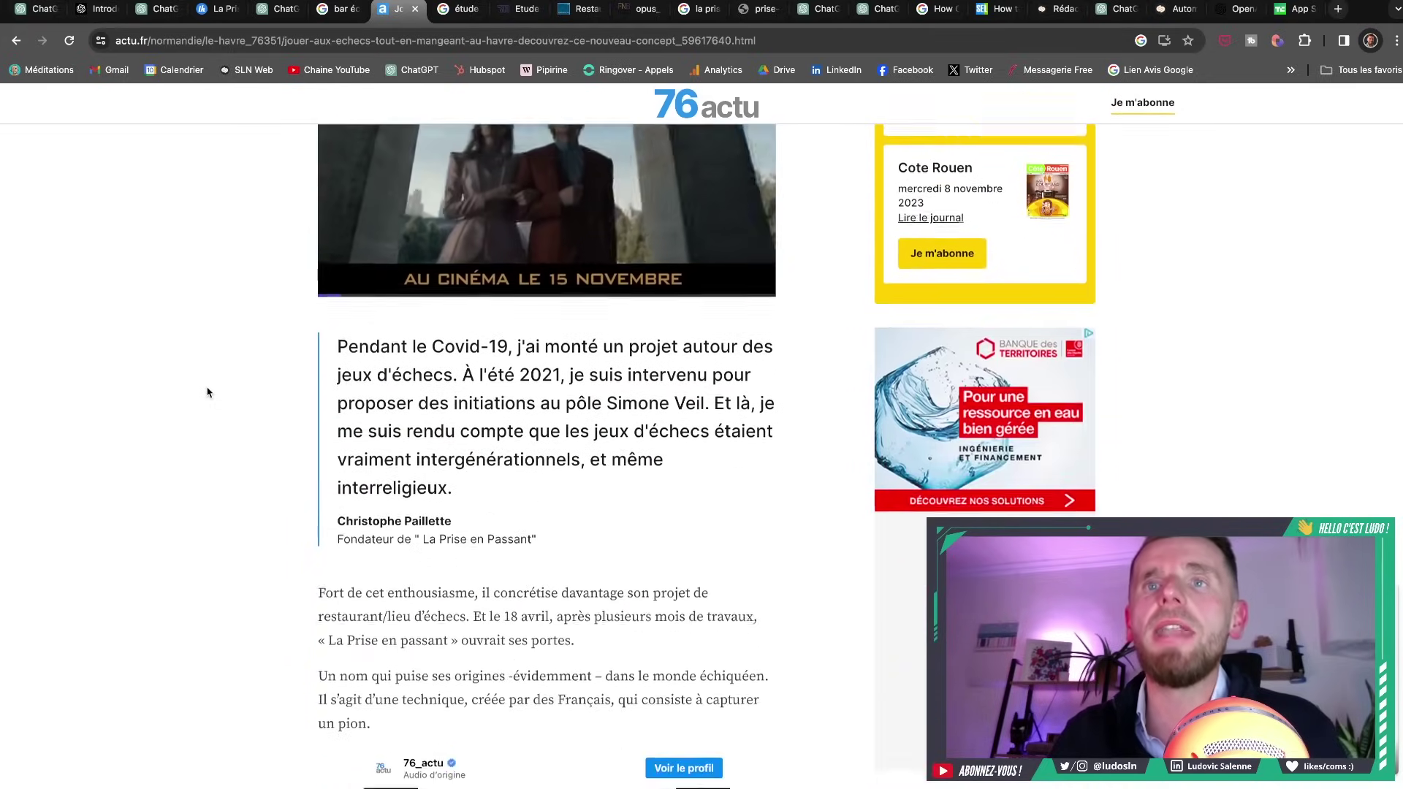
scroll(208, 392, "down", 15)
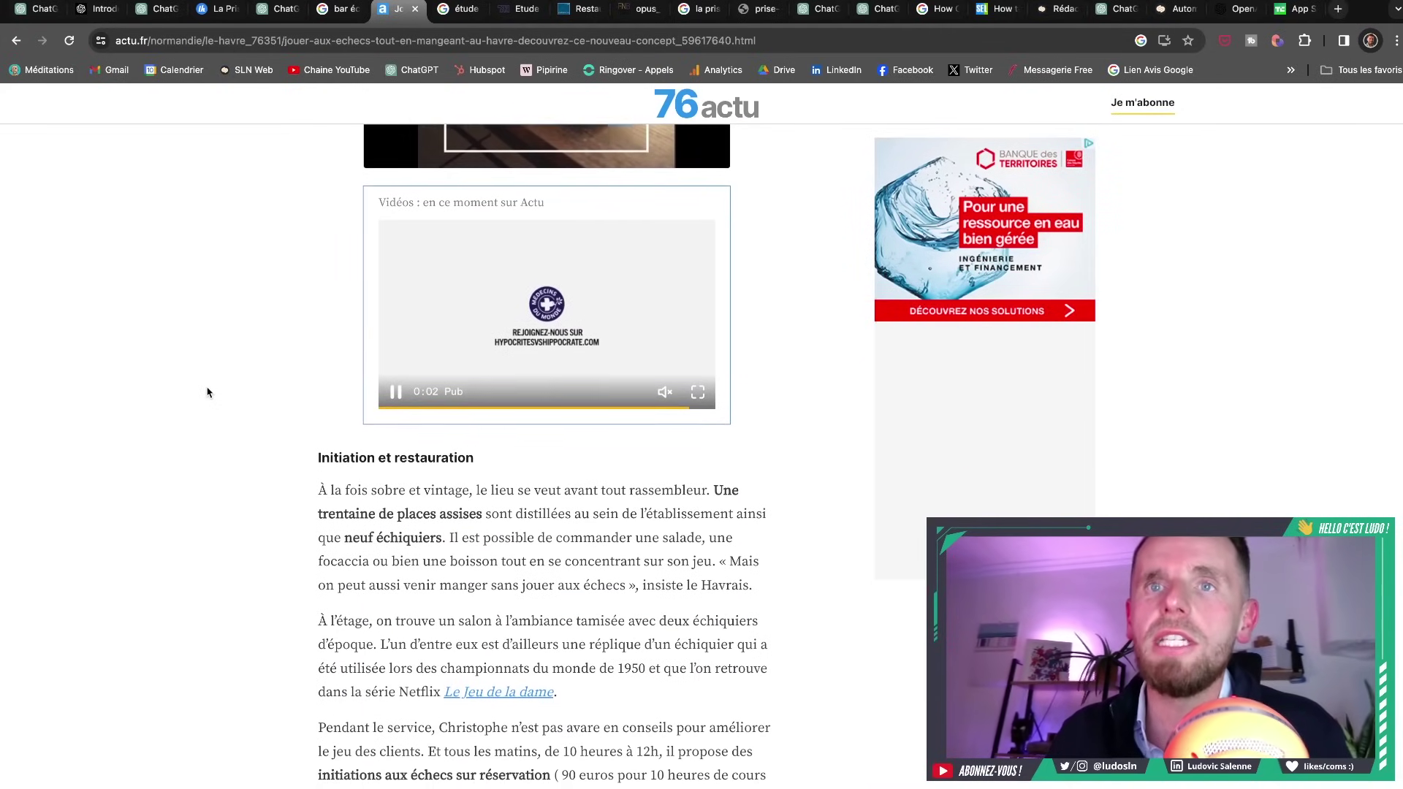
scroll(209, 393, "down", 3)
scroll(206, 394, "up", 20)
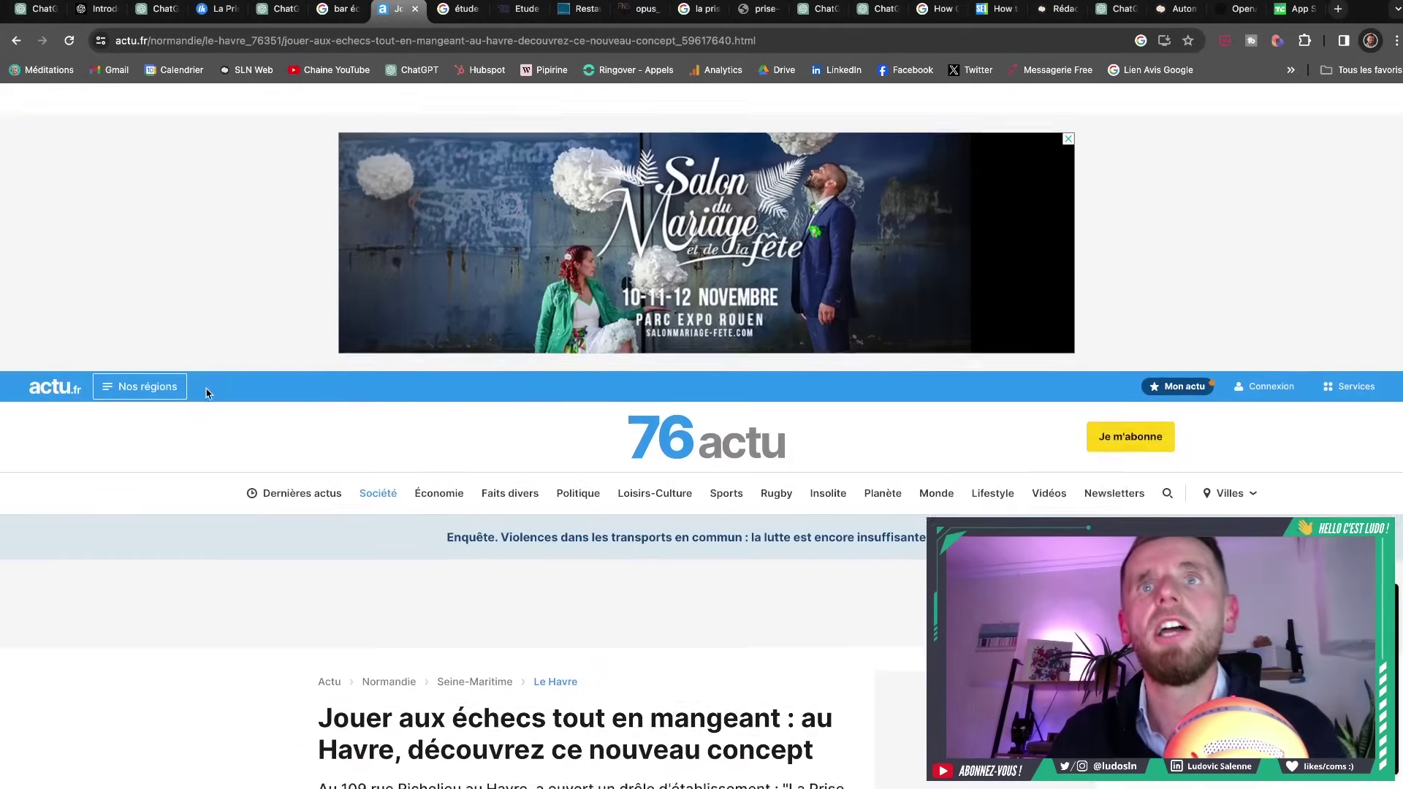
Preview the 76actu article for printing with the destination set to "Enregistrer au format PDF", without saving it
scroll(207, 396, "down", 7)
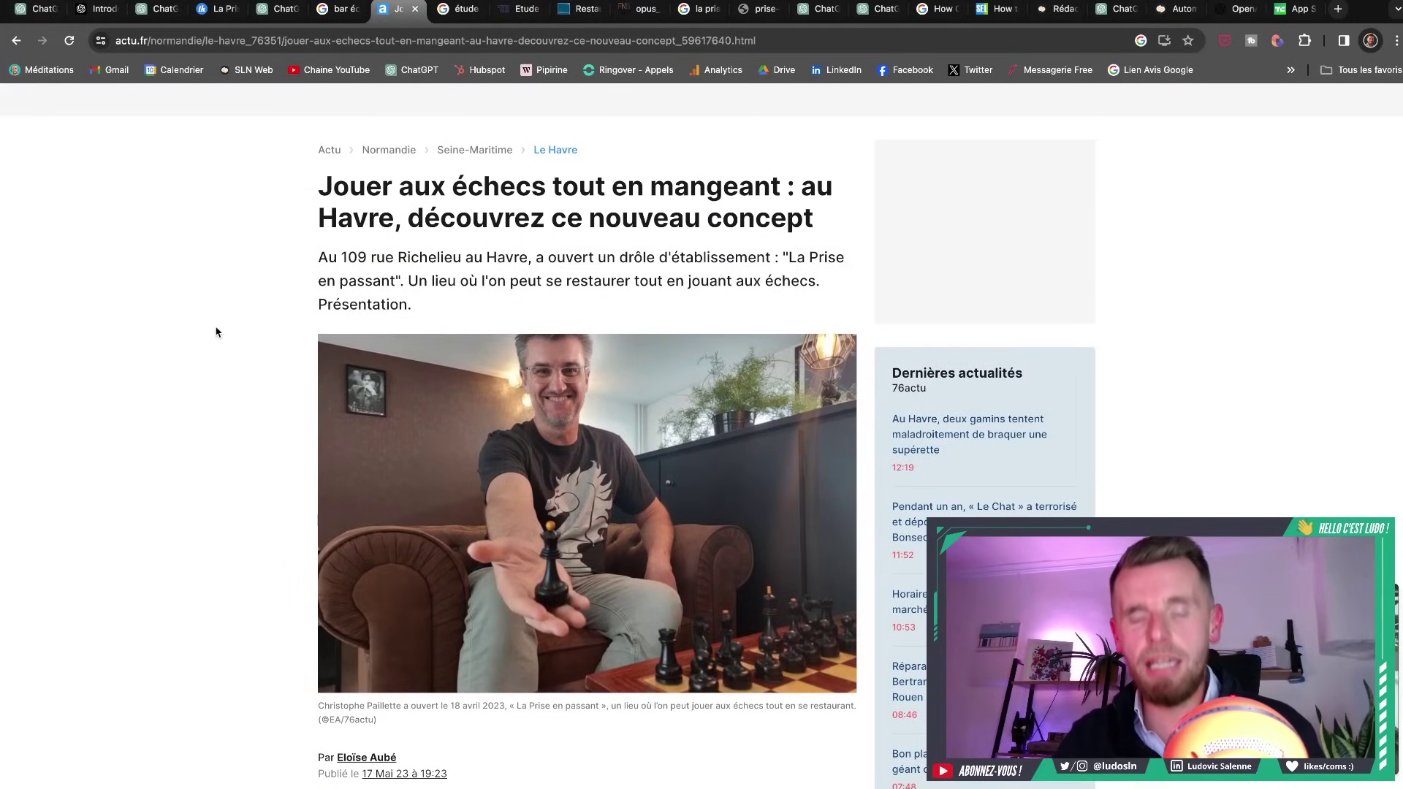
right_click(223, 325)
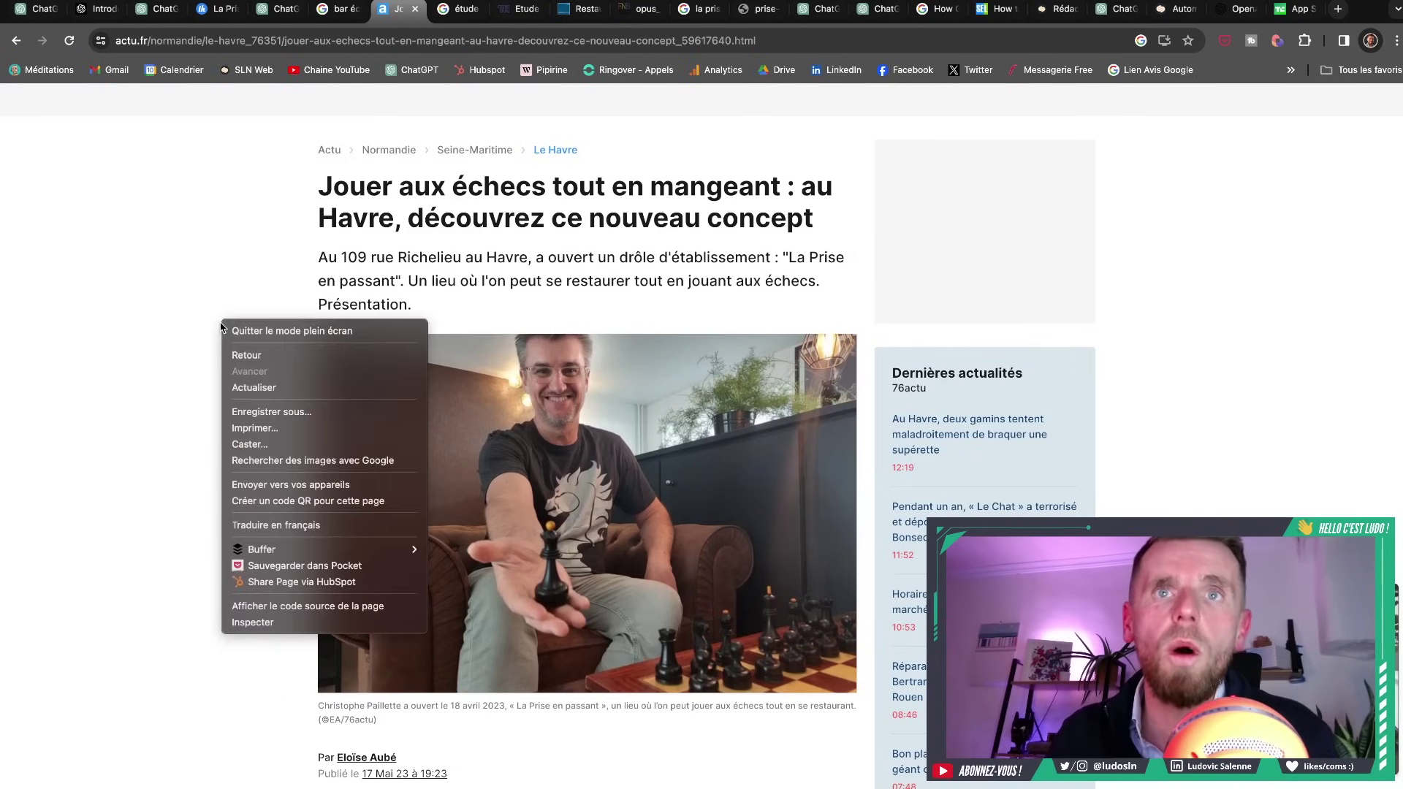
left_click(271, 428)
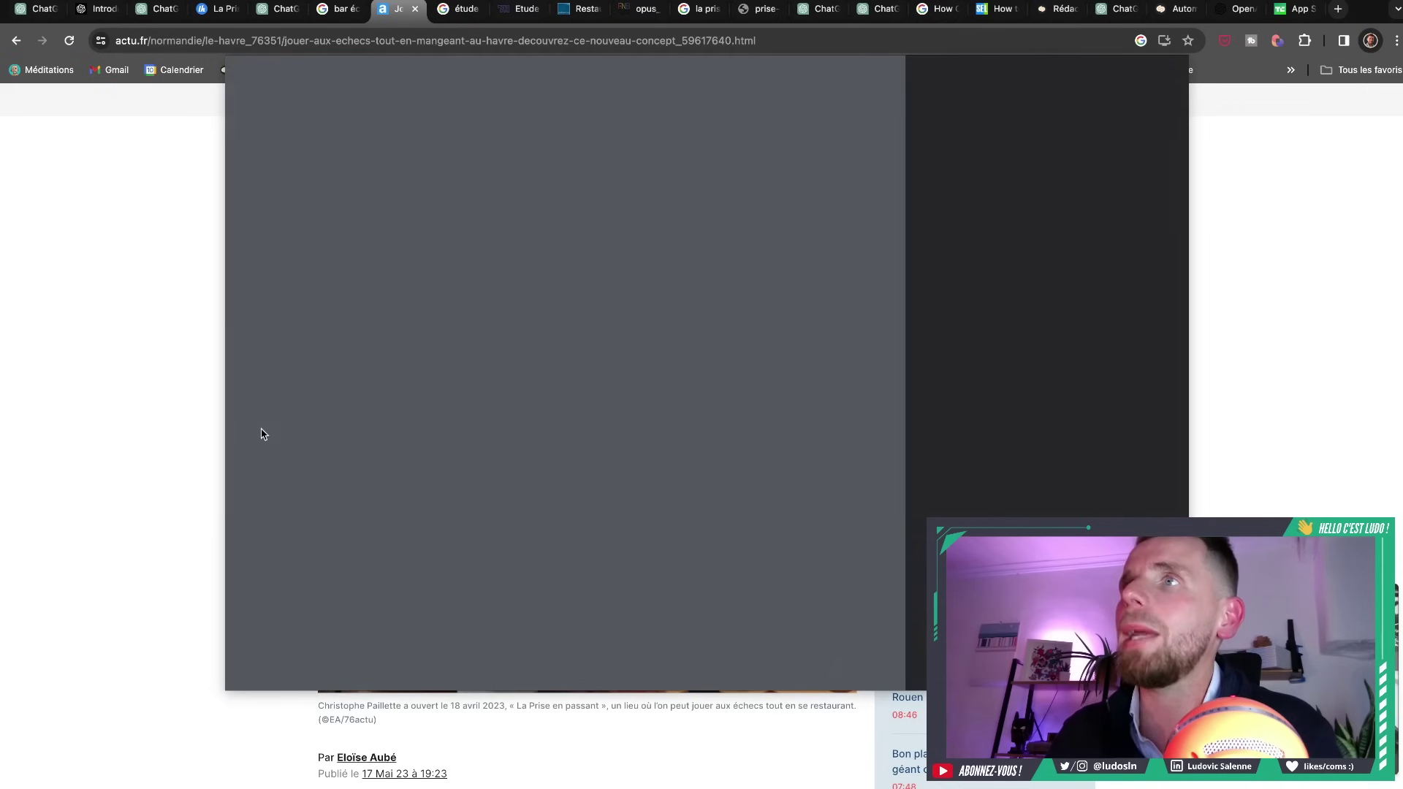
left_click(1117, 124)
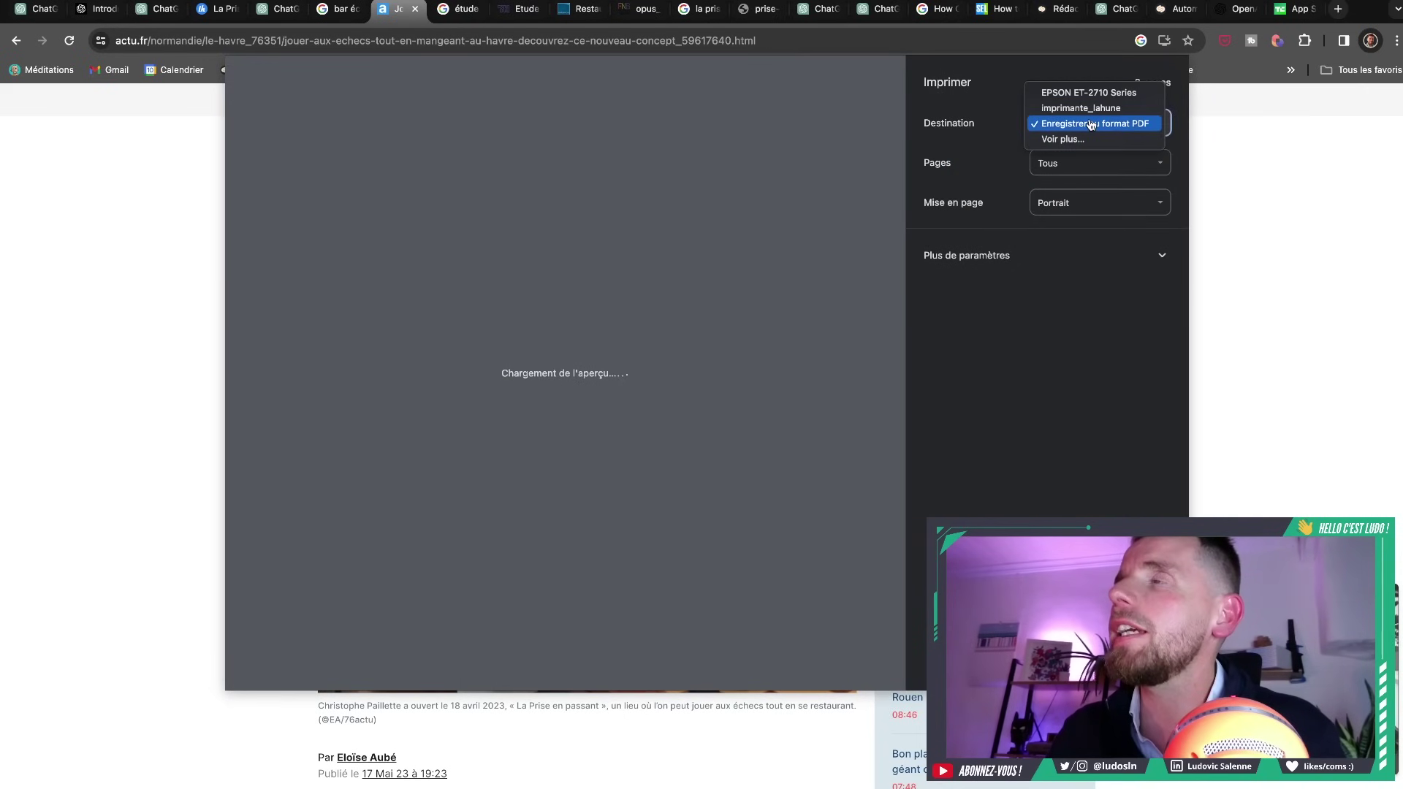
left_click(1090, 125)
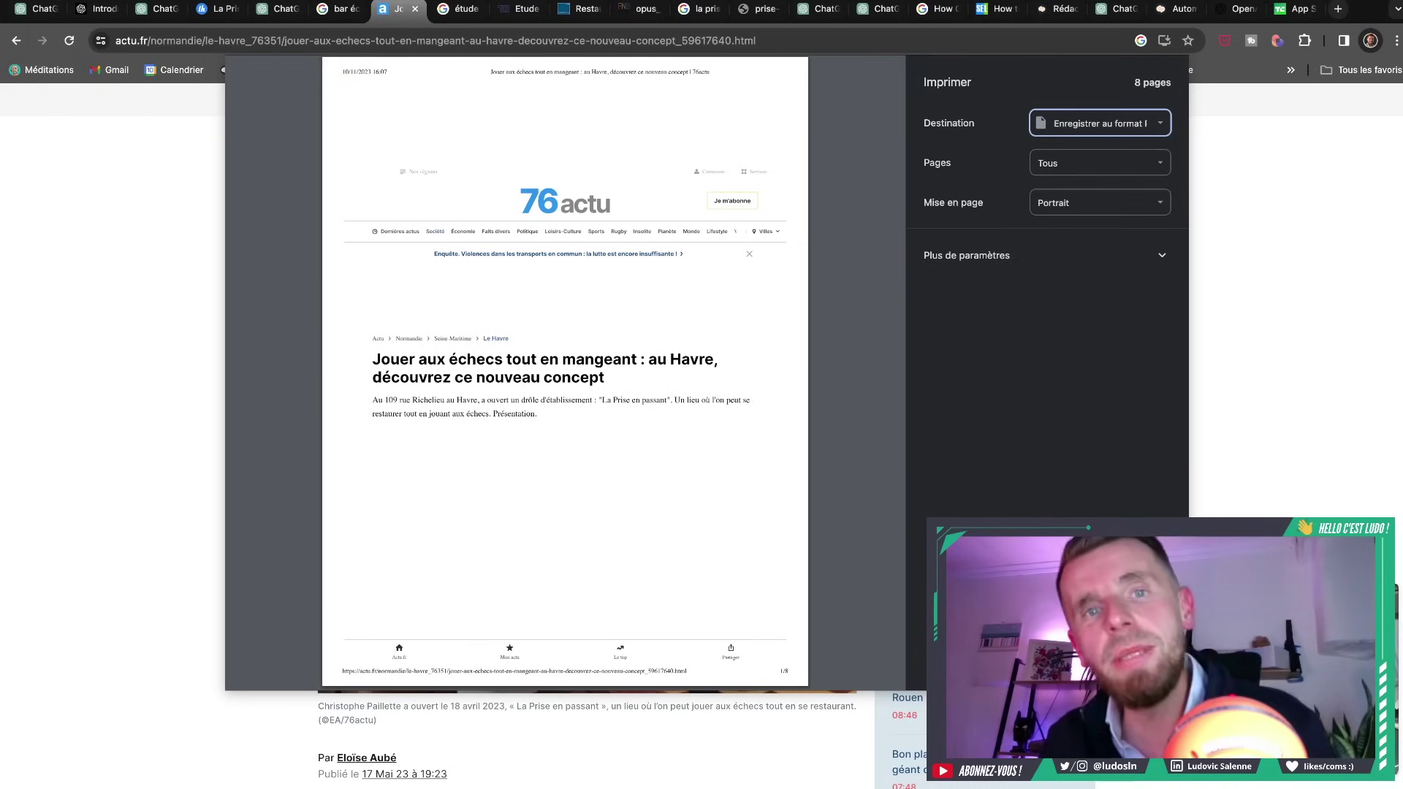
key("Escape")
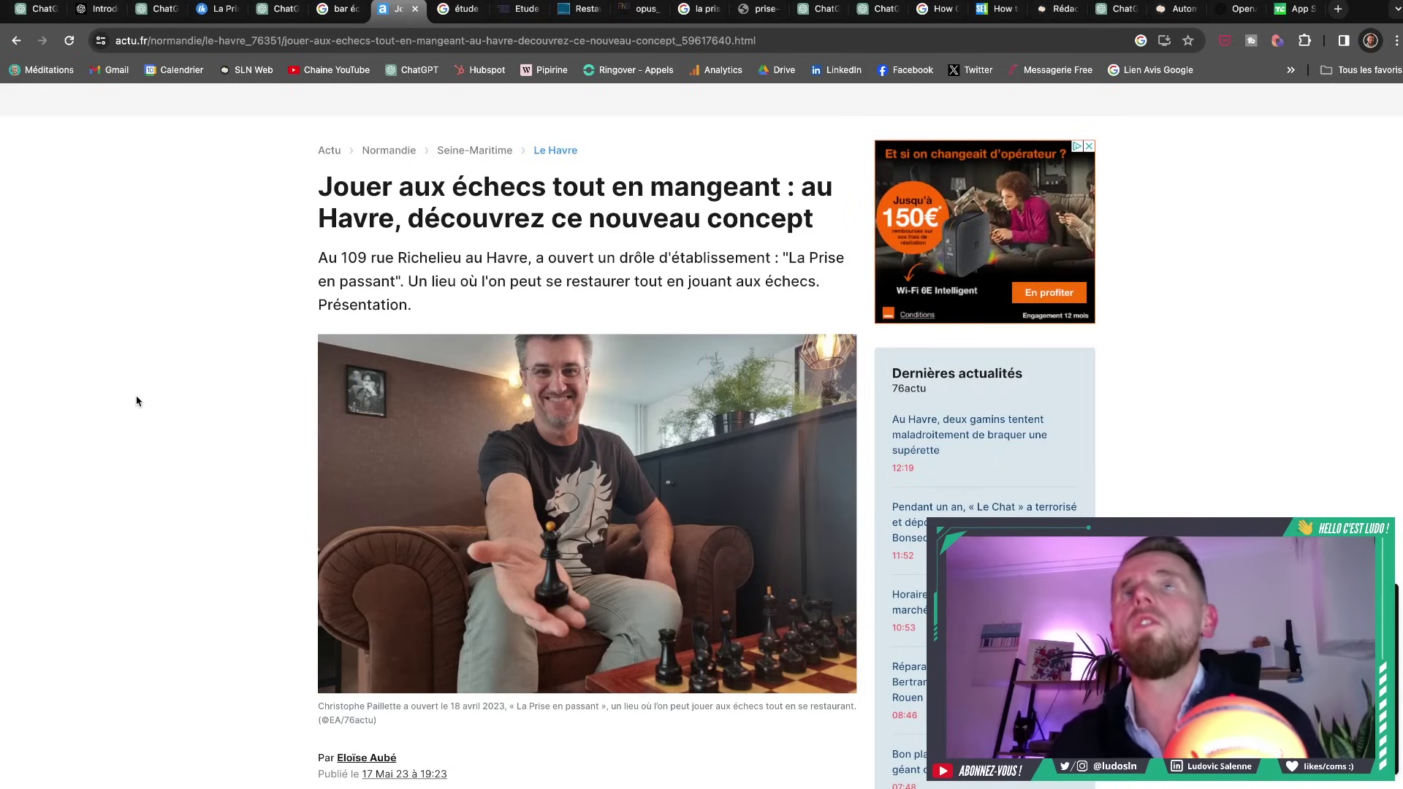
Look over the "étude de marché bar 2023" search results and the Tendance Hôtellerie article on the KPMG restaurant trends study
left_click(447, 10)
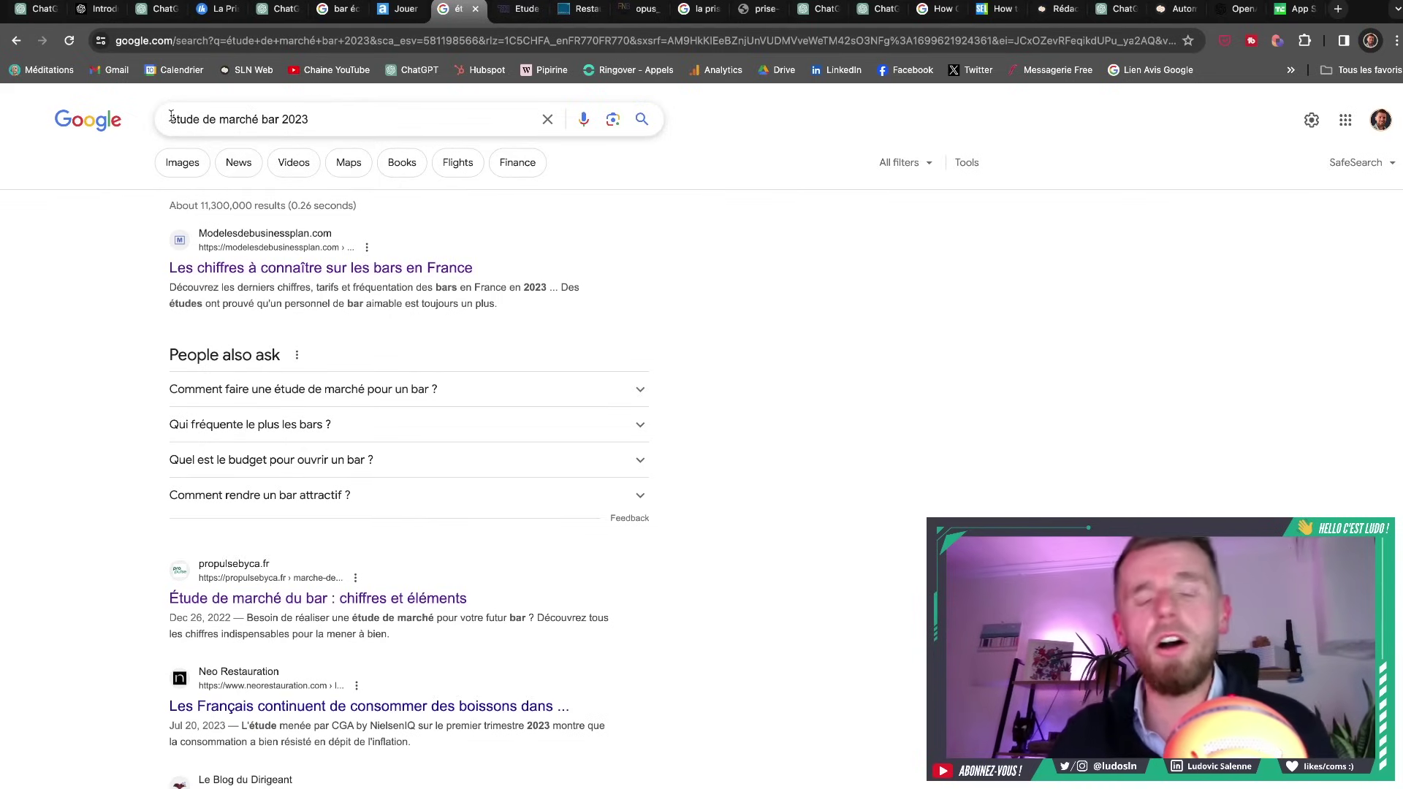
left_click(521, 9)
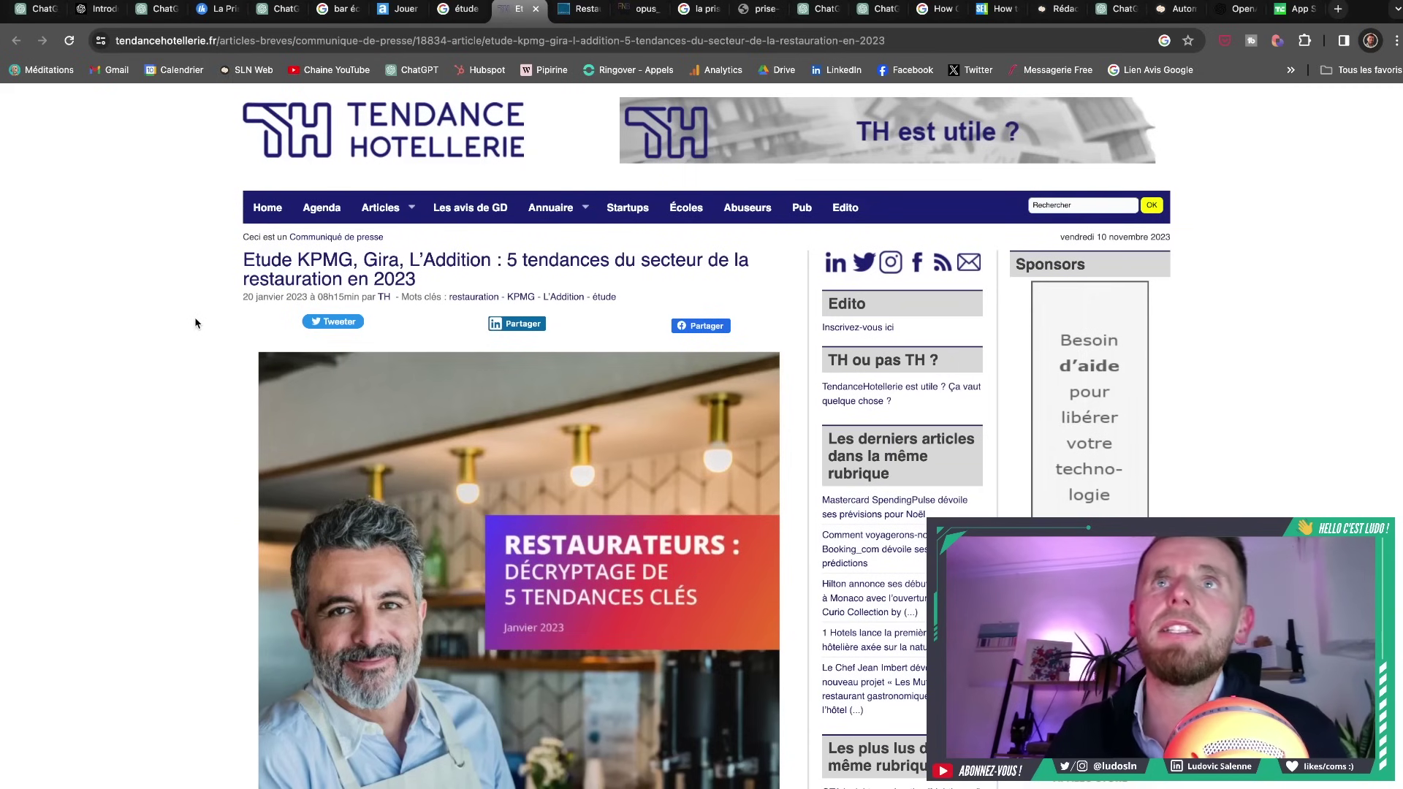
scroll(196, 322, "down", 20)
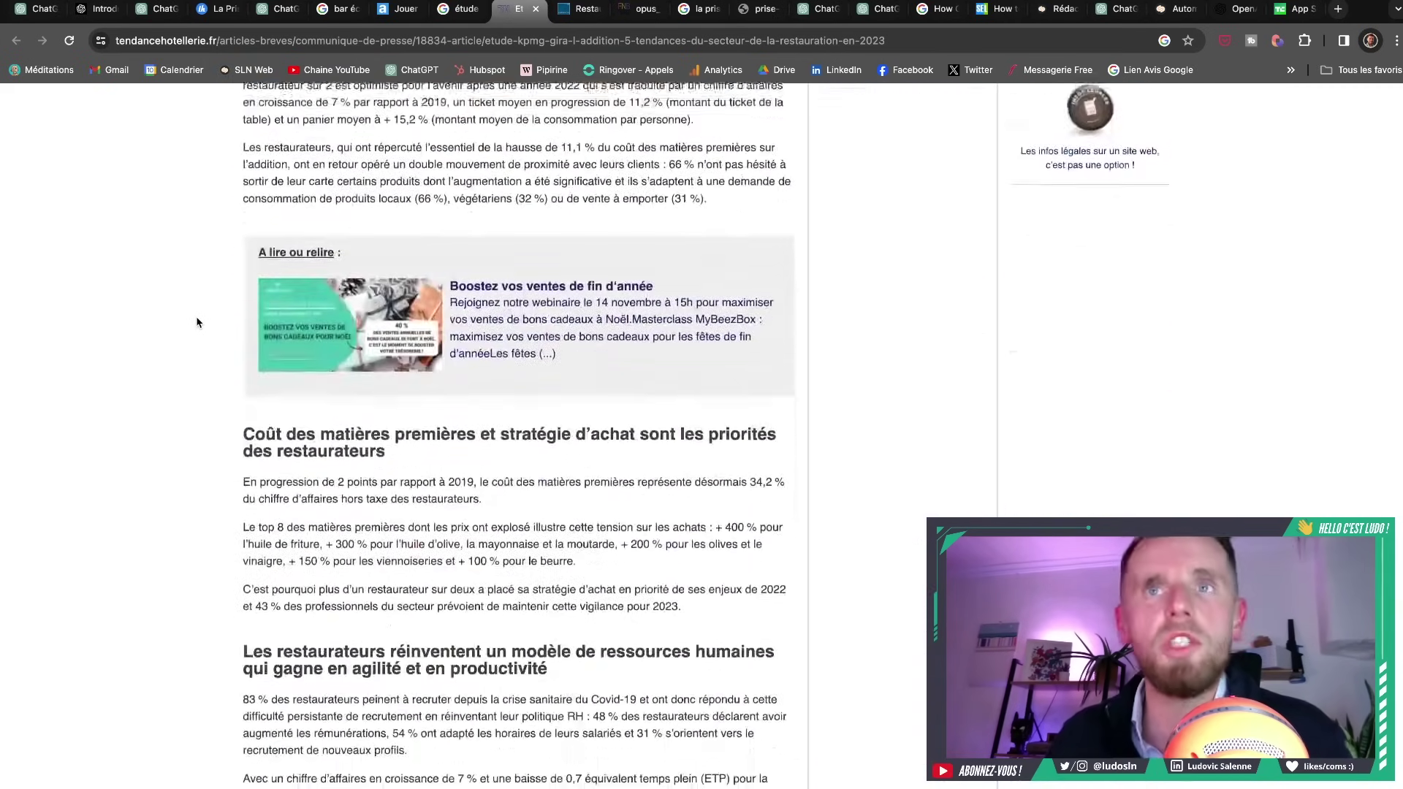
scroll(202, 320, "up", 15)
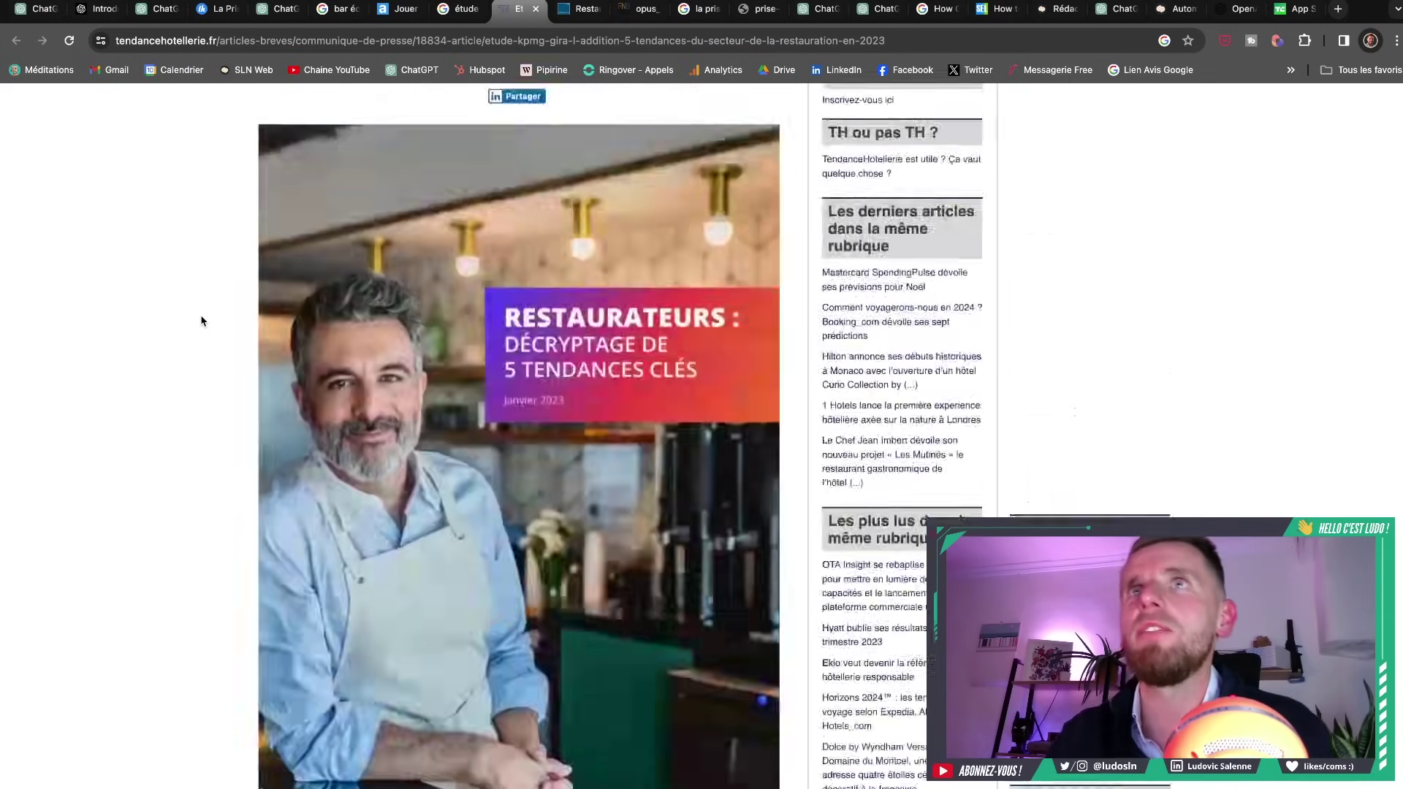
scroll(202, 321, "up", 3)
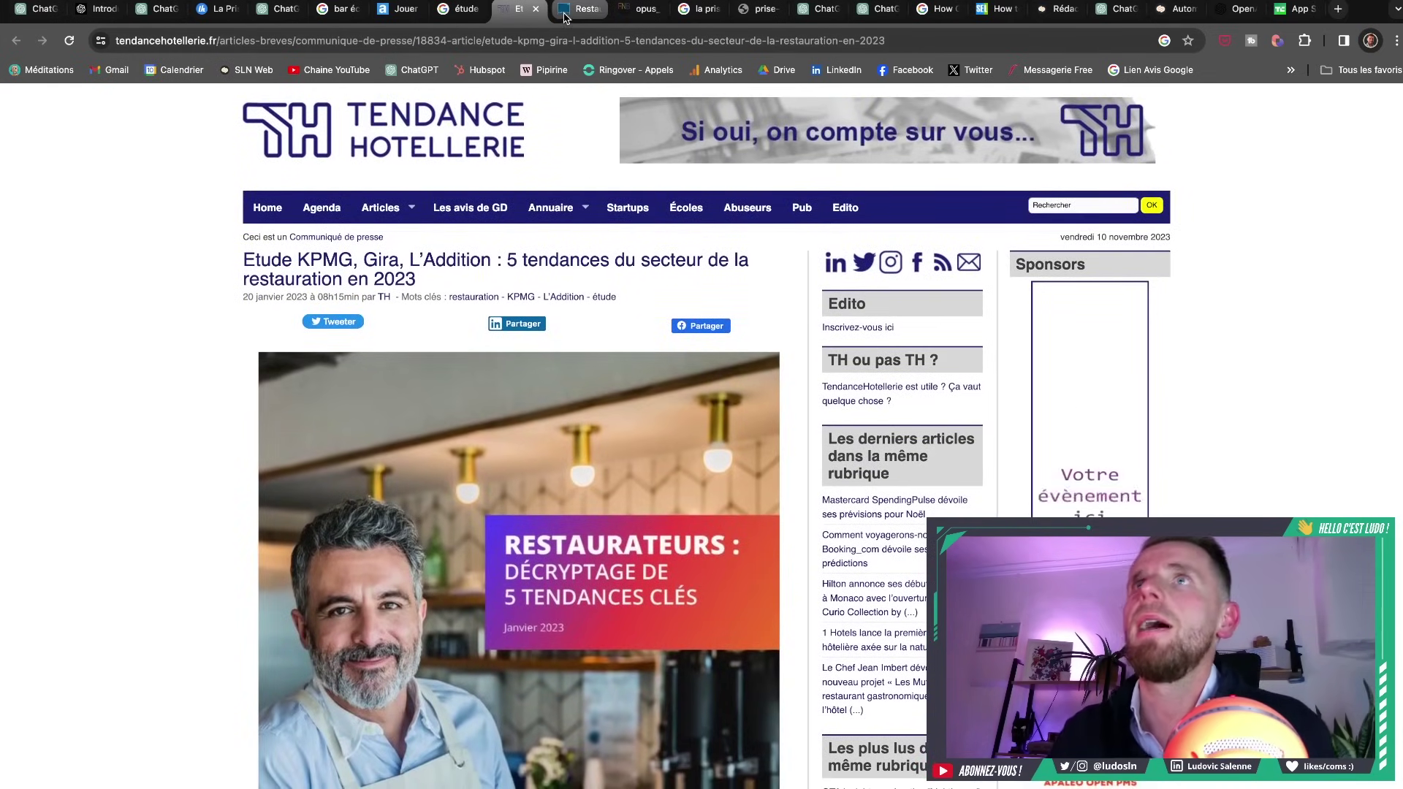
Skim the Extencia article on the 2023 restaurant sector, covering its table of contents, key figures and consumption trends
left_click(574, 9)
scroll(149, 476, "down", 1)
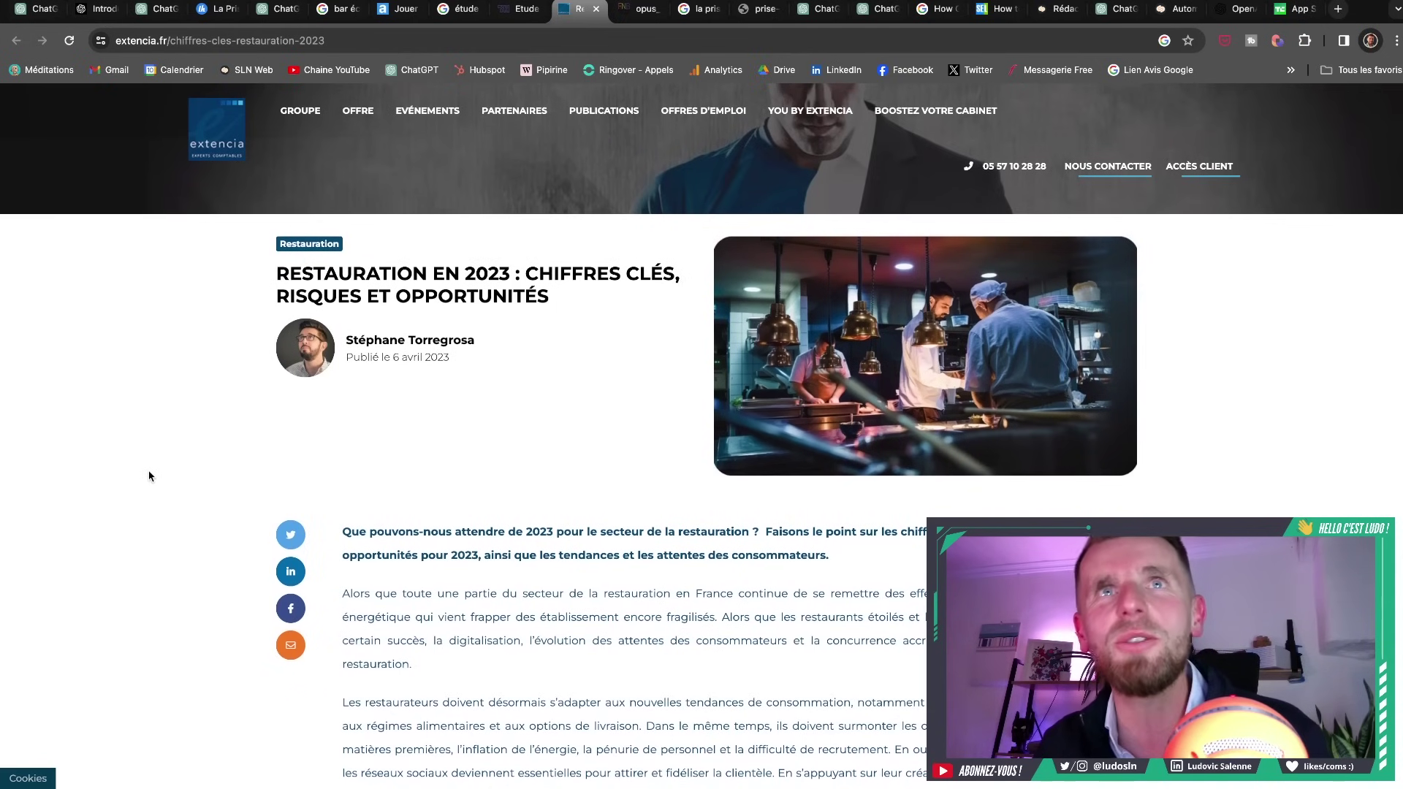
scroll(149, 475, "down", 2)
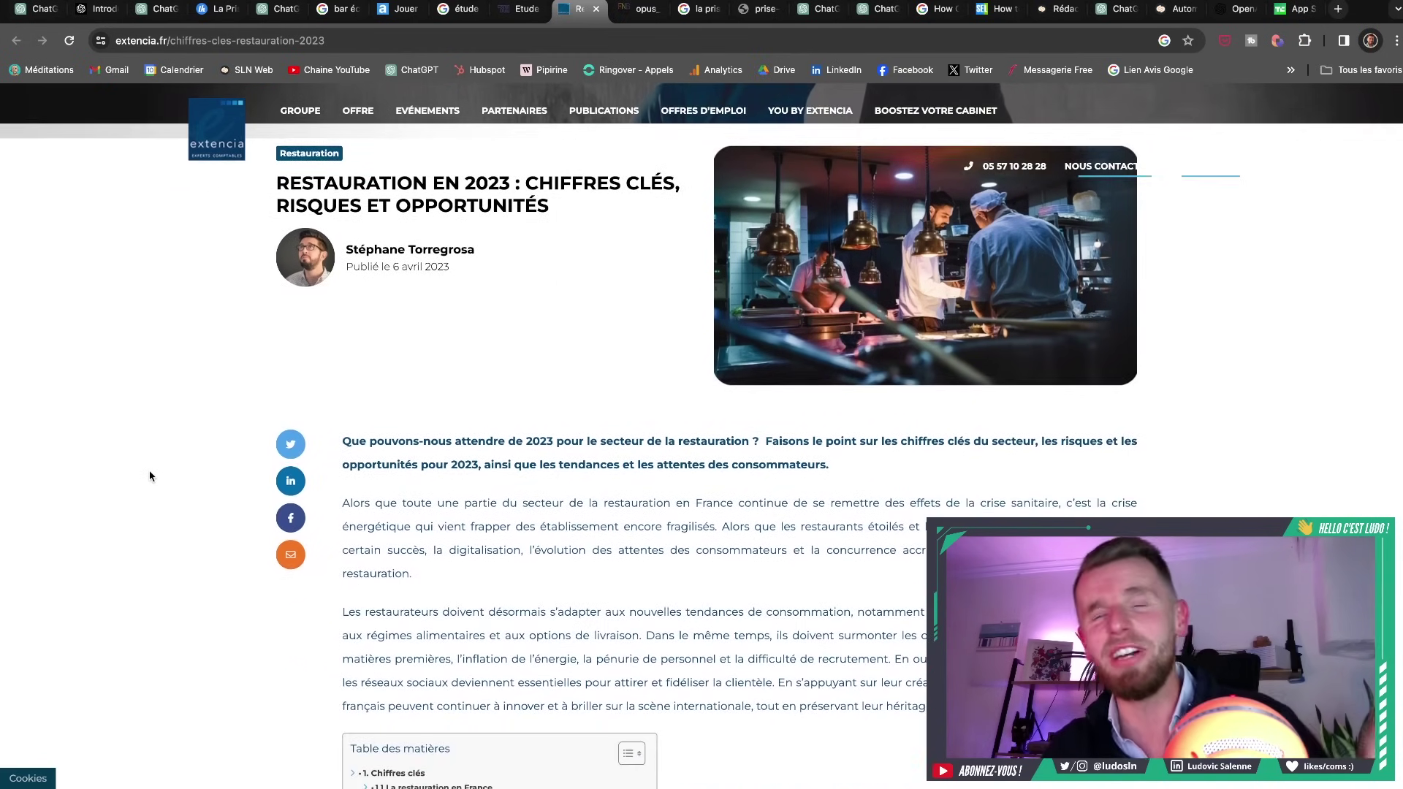
scroll(150, 476, "down", 9)
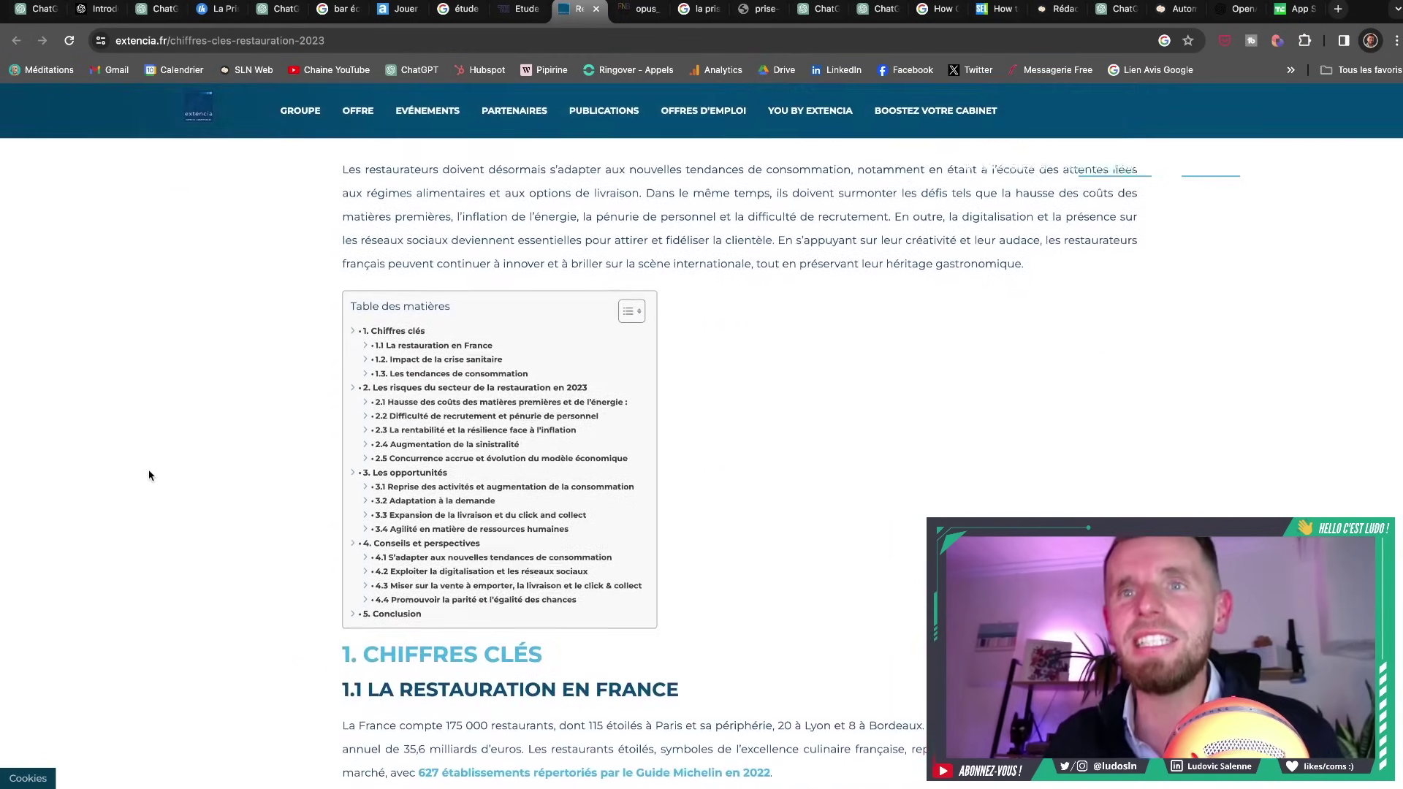
scroll(150, 476, "down", 9)
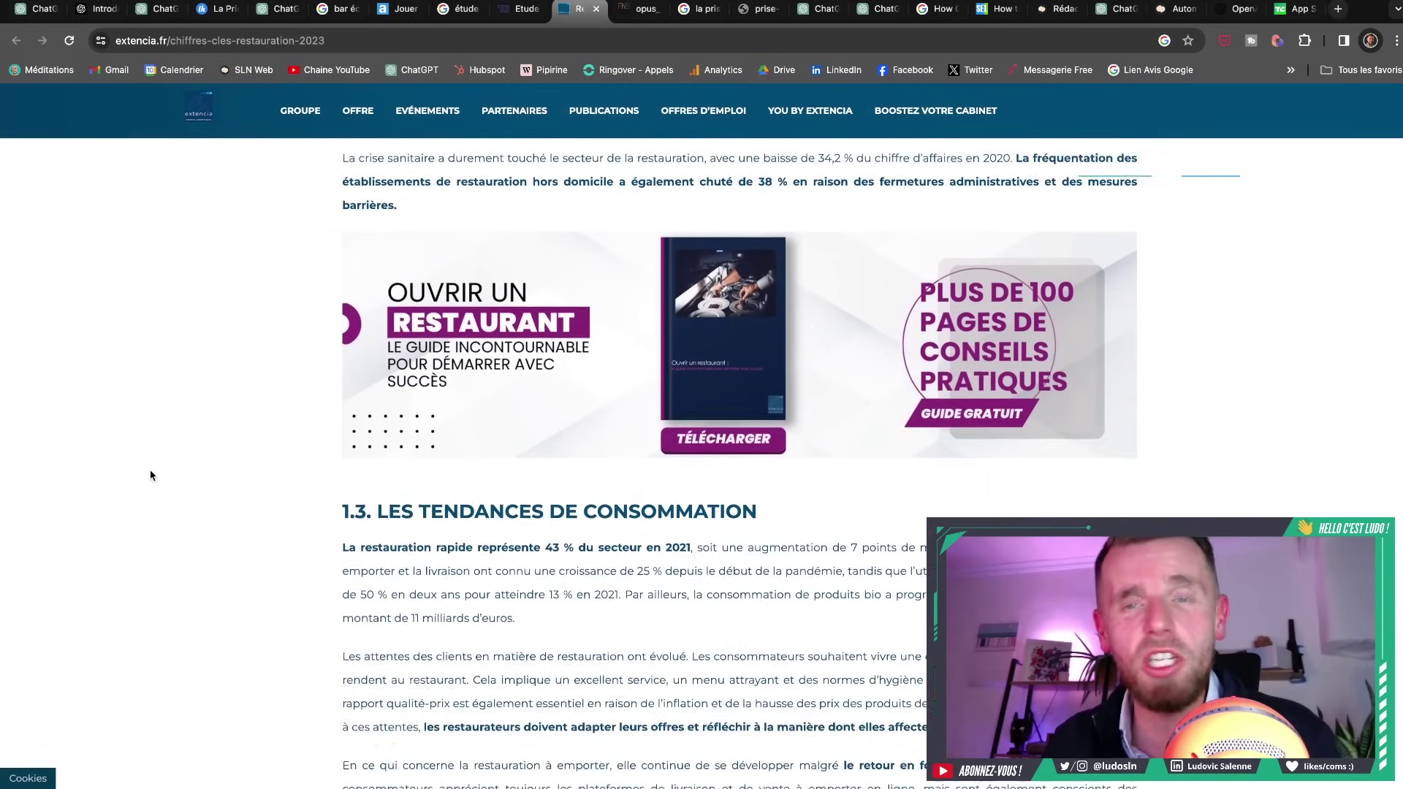
scroll(150, 475, "down", 4)
key("Home")
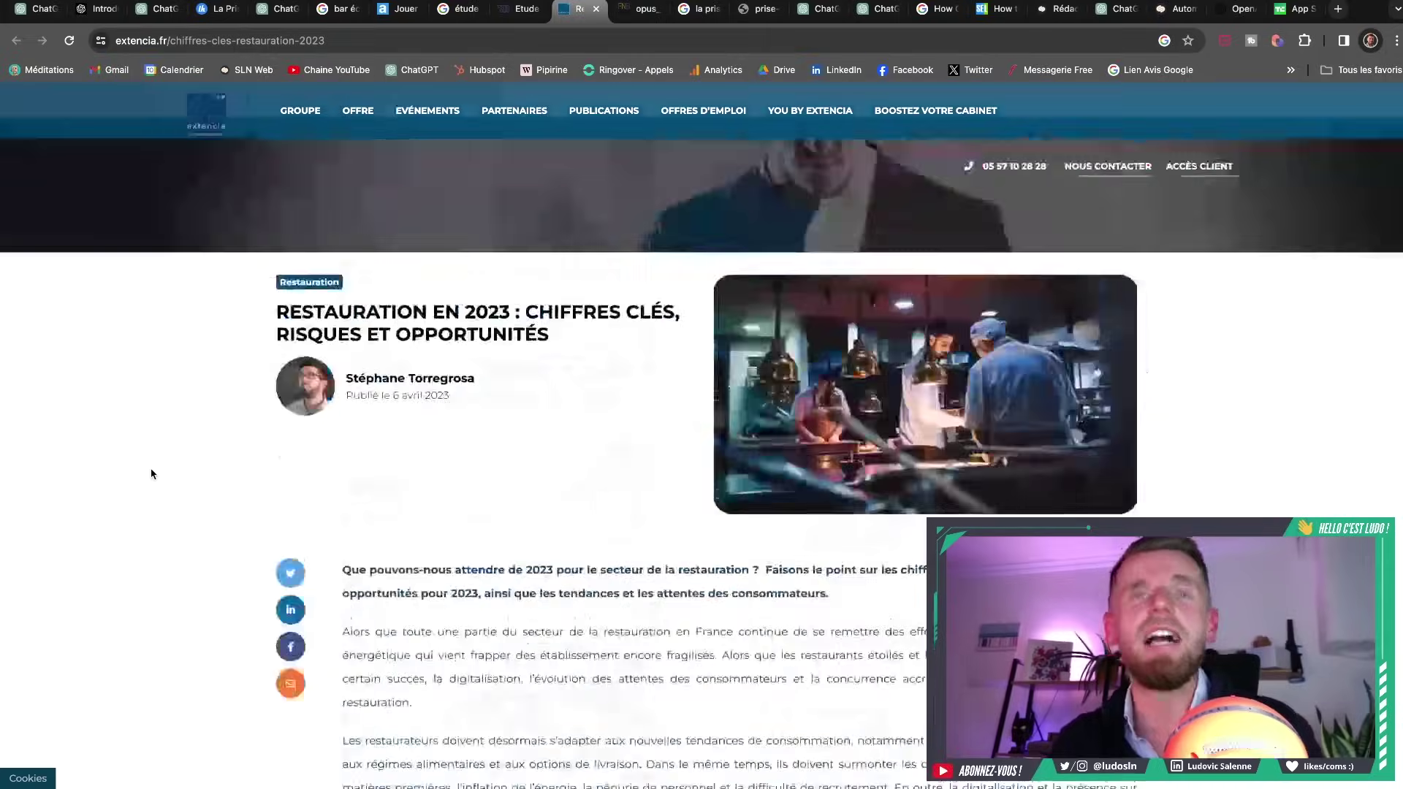
Browse the CGA by NielsenIQ "Pulse" report PDF, examining its synthesis page and the key indicators on restaurant and bar visits
left_click(640, 9)
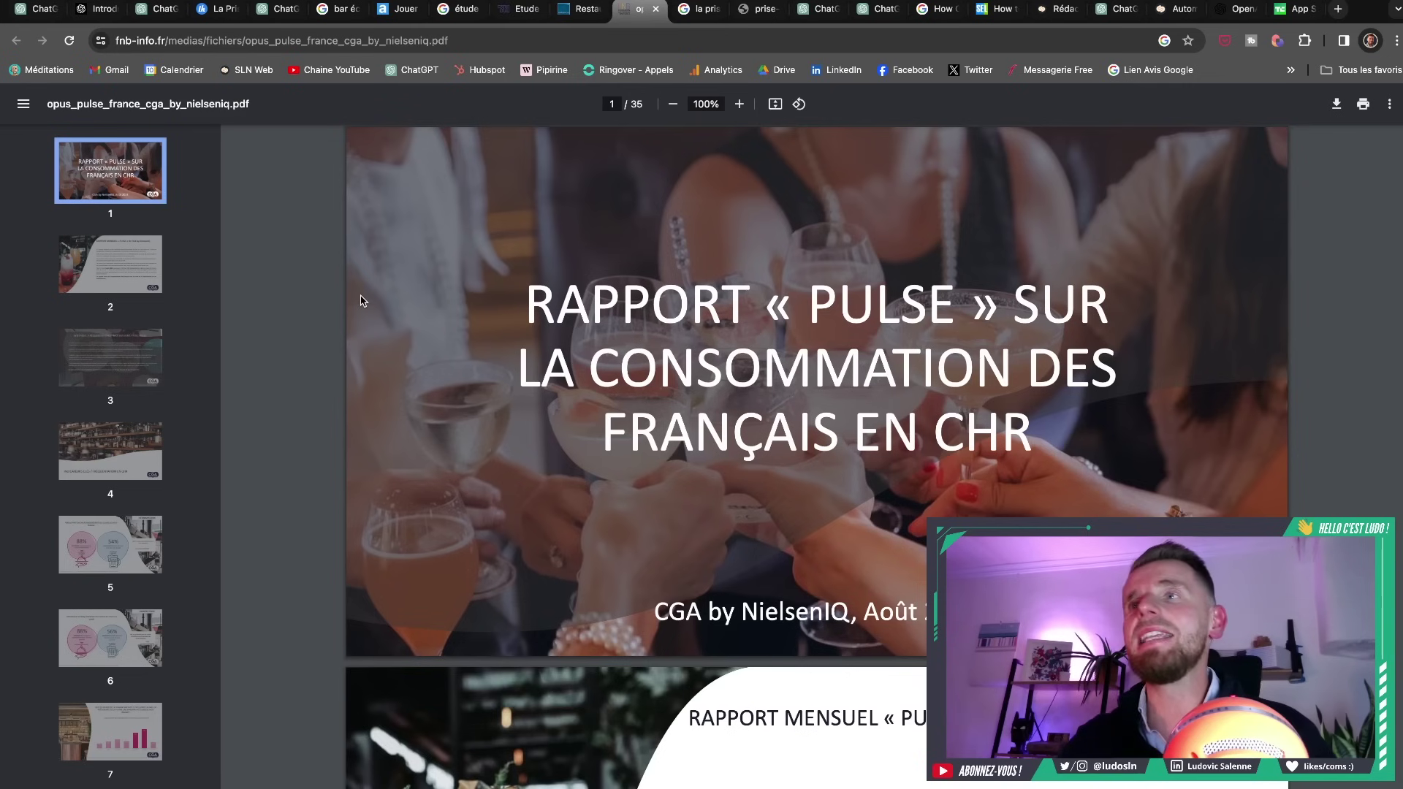
scroll(495, 310, "down", 15)
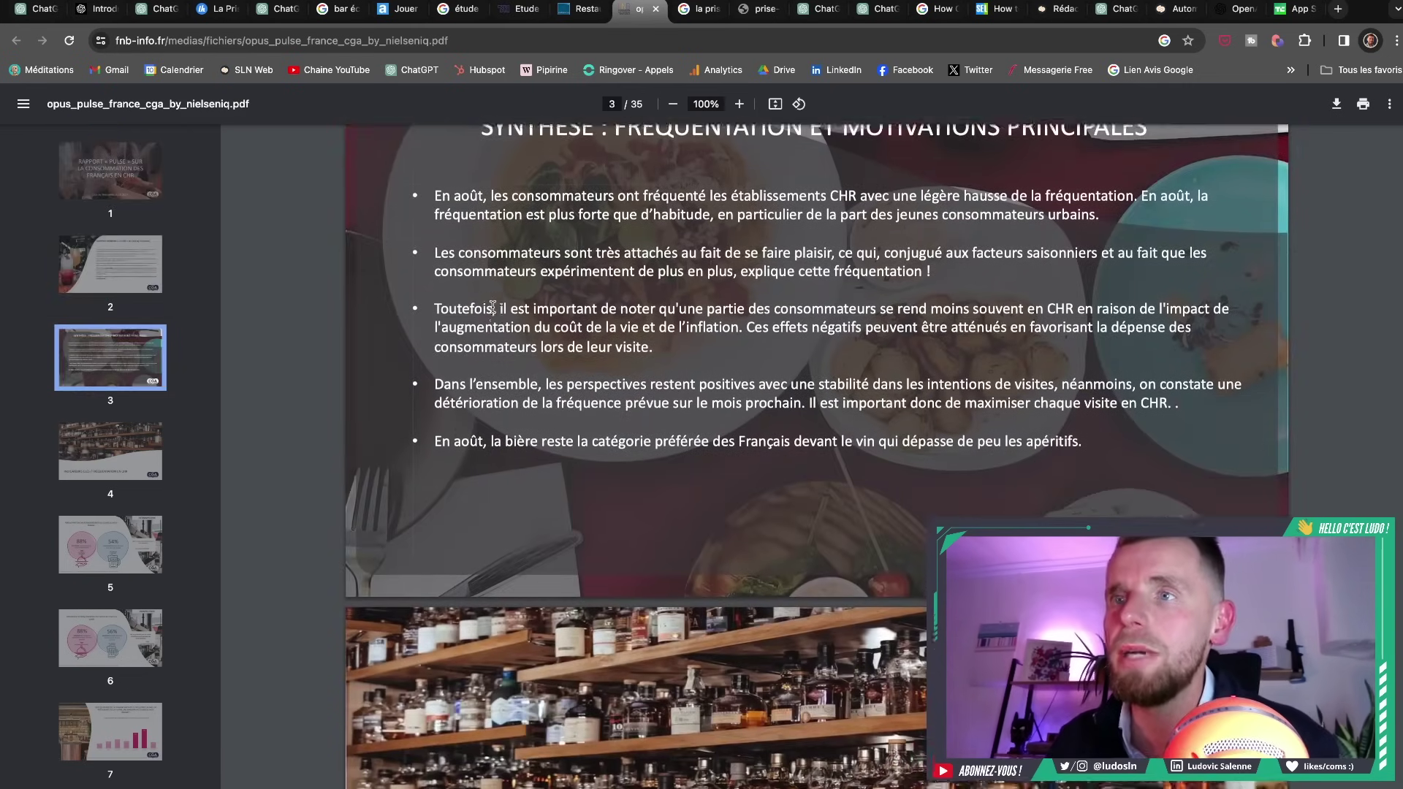
scroll(492, 308, "down", 5)
scroll(493, 308, "up", 20)
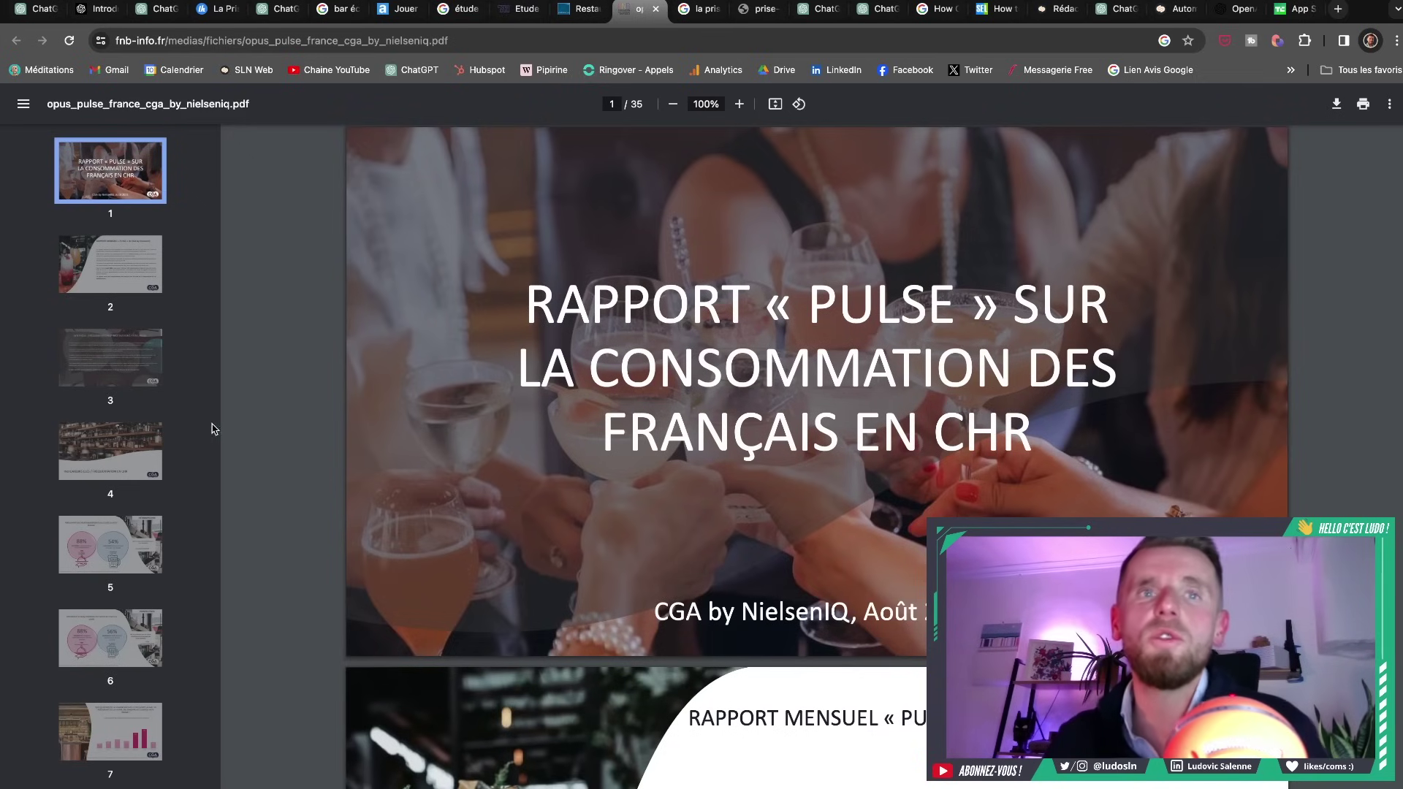
scroll(724, 444, "down", 20)
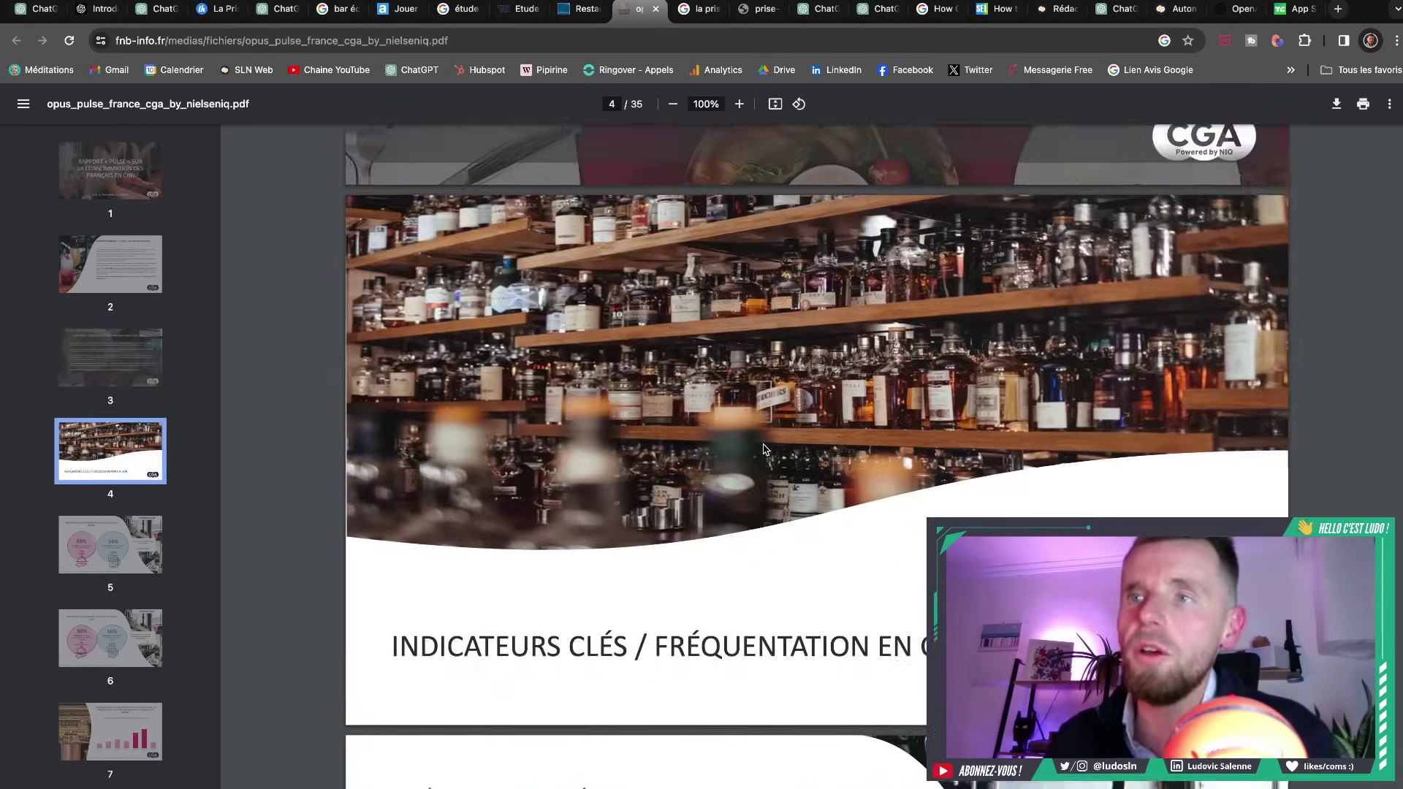
scroll(763, 448, "down", 10)
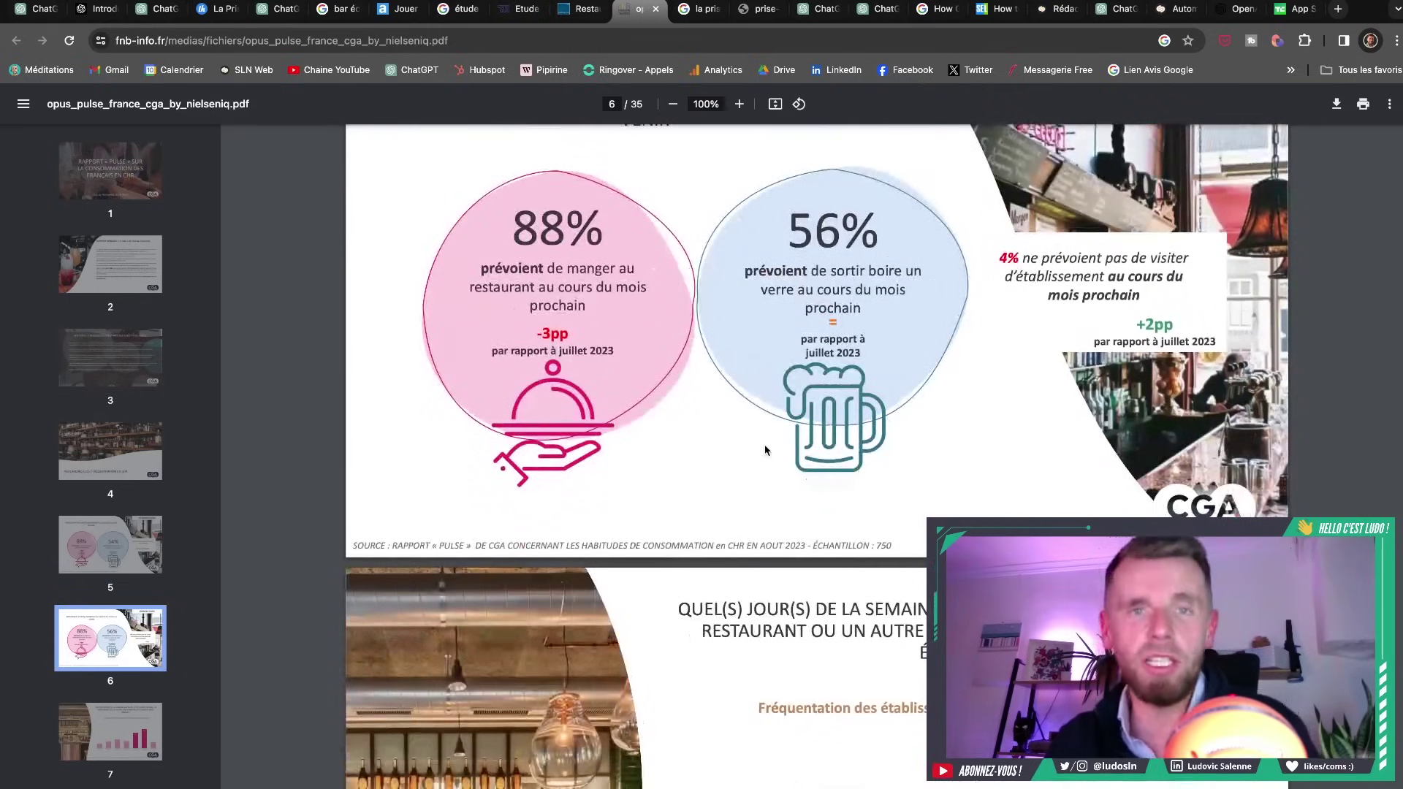
scroll(765, 448, "up", 20)
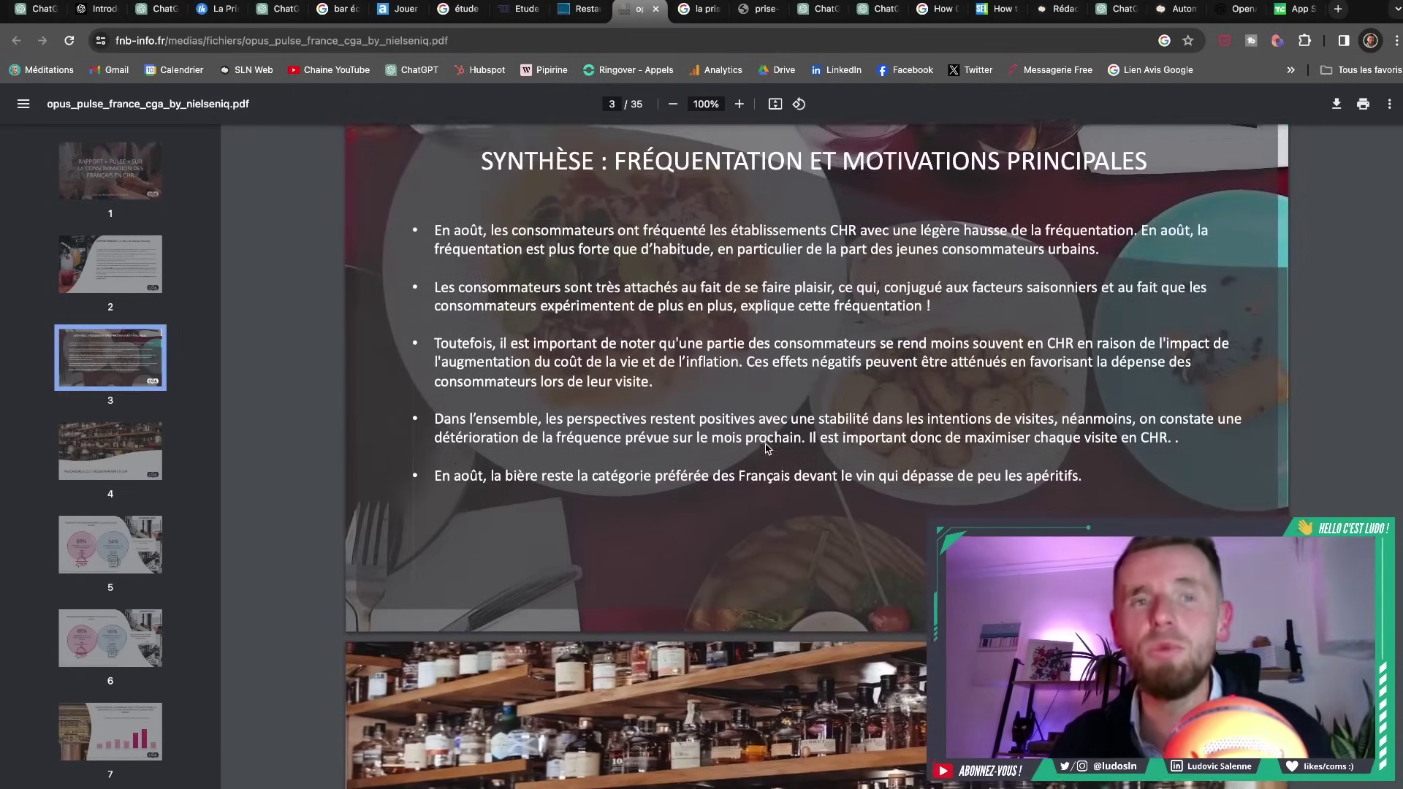
scroll(718, 408, "up", 15)
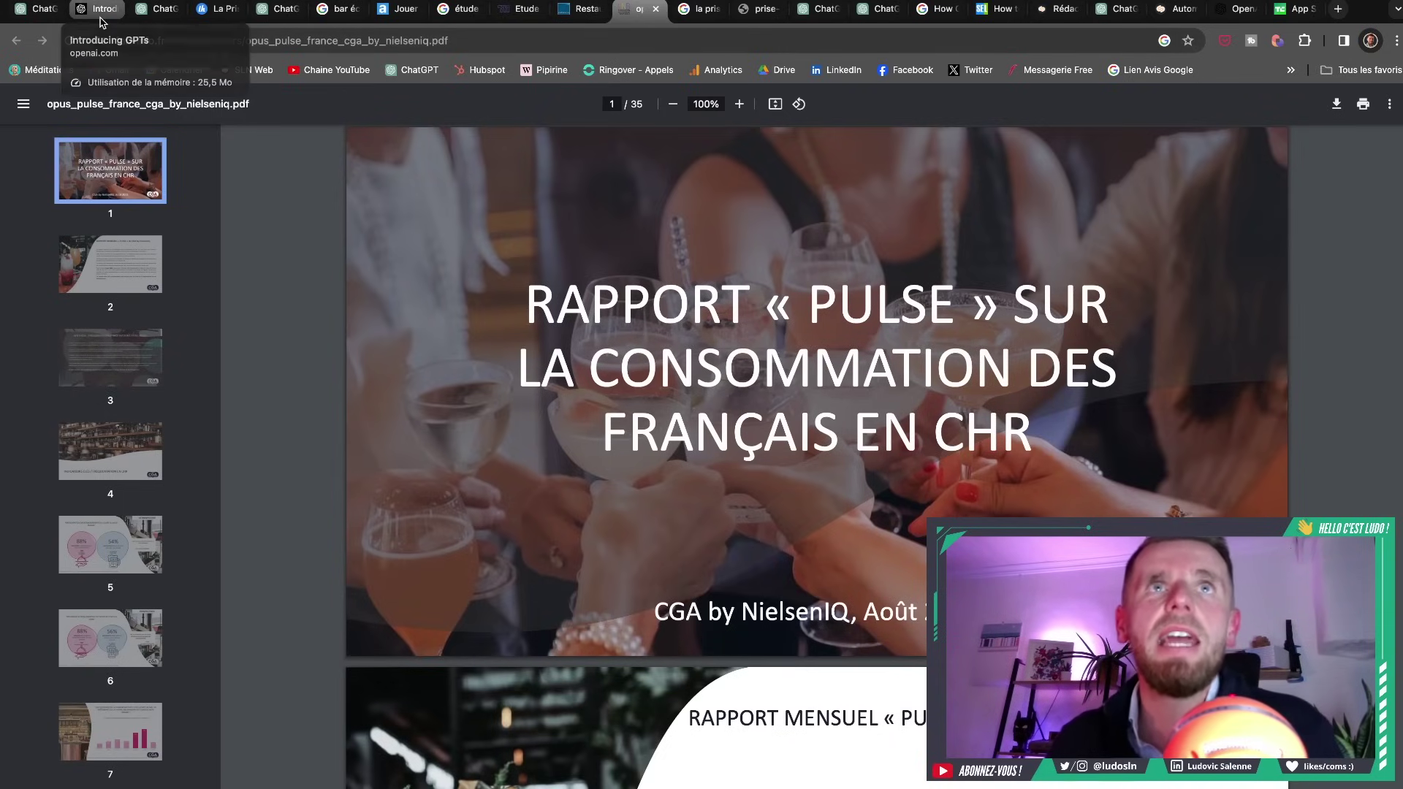
Upload four PDFs to Coach Prise en Passant's knowledge: the KPMG study, the opus_pulse_france report, the 76actu article and "Restauration en 2023"
left_click(153, 10)
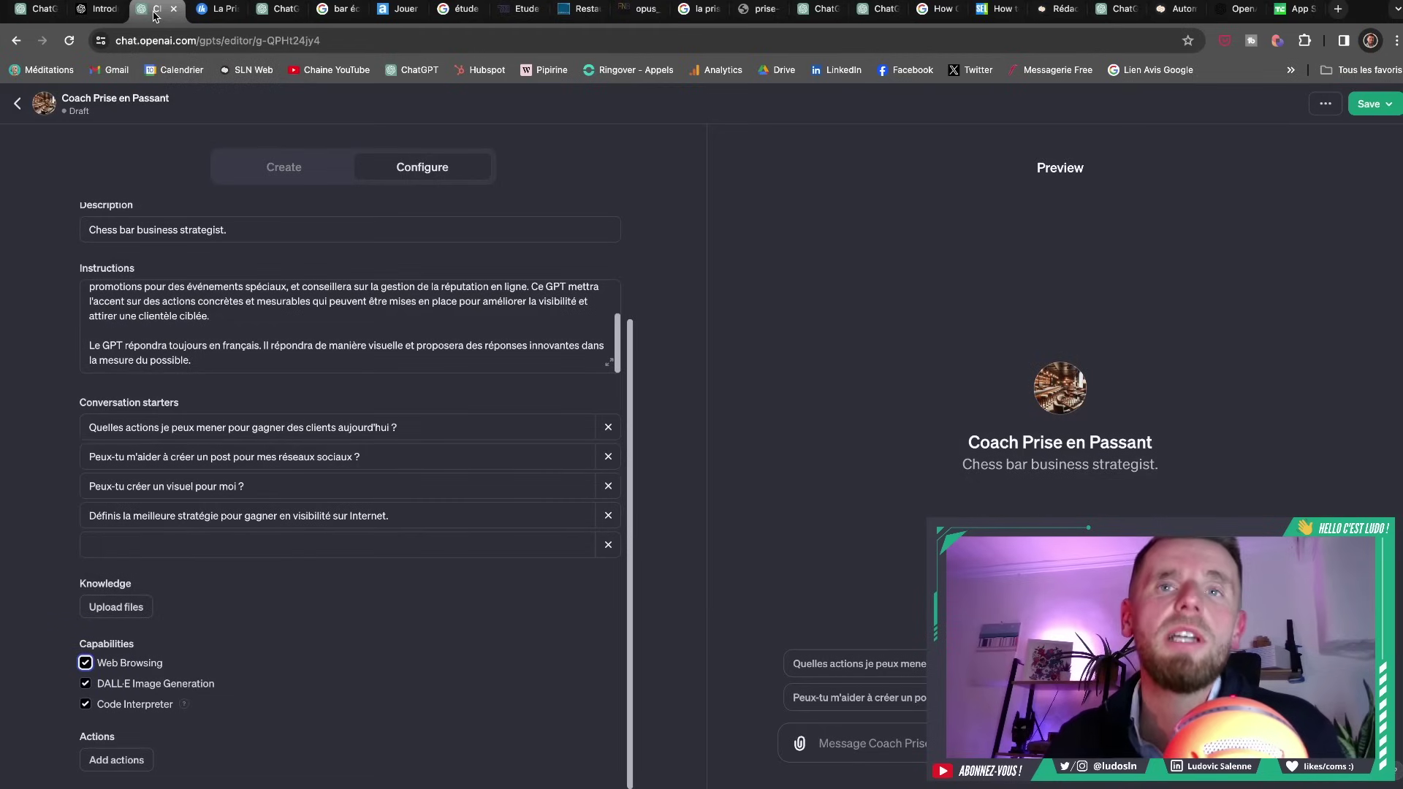
left_click(140, 615)
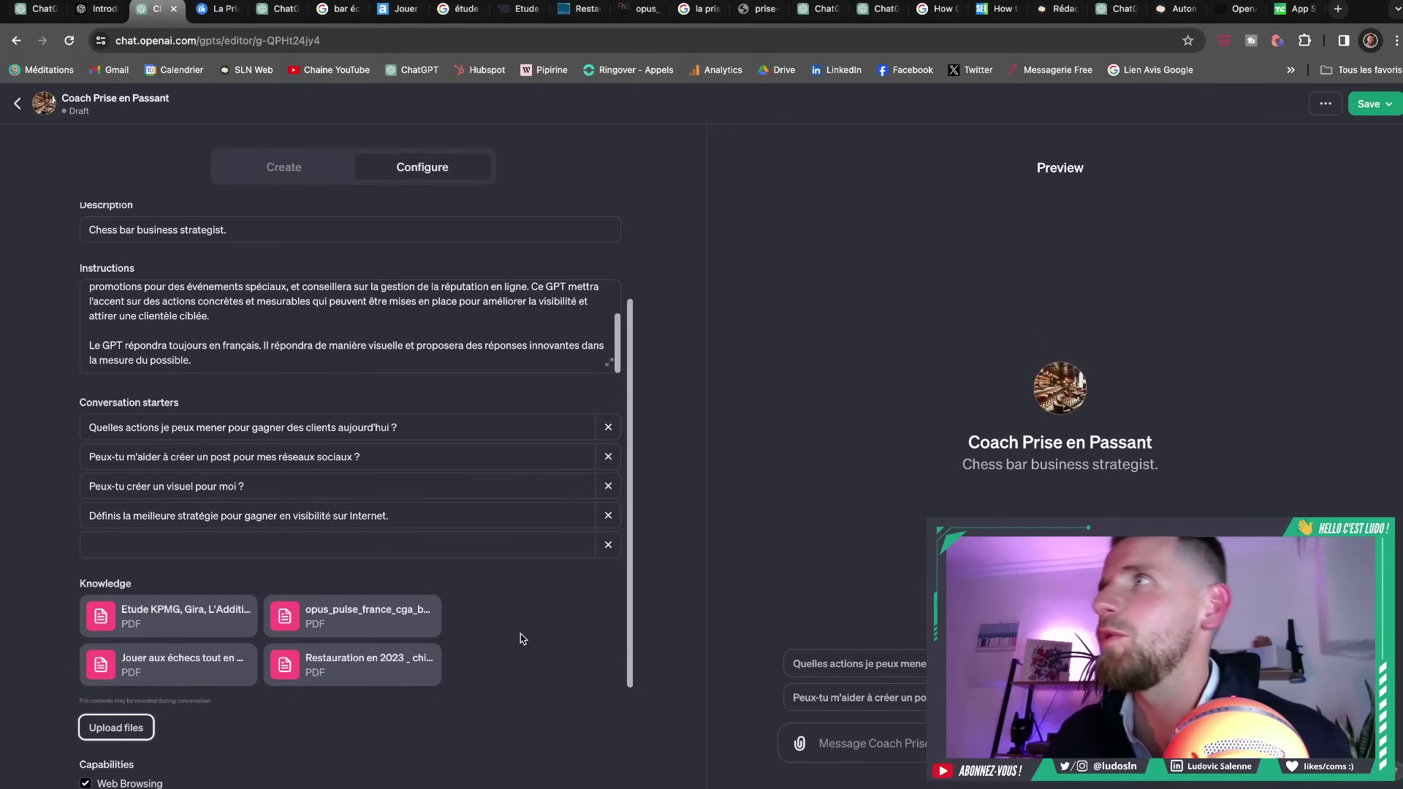
scroll(529, 605, "up", 3)
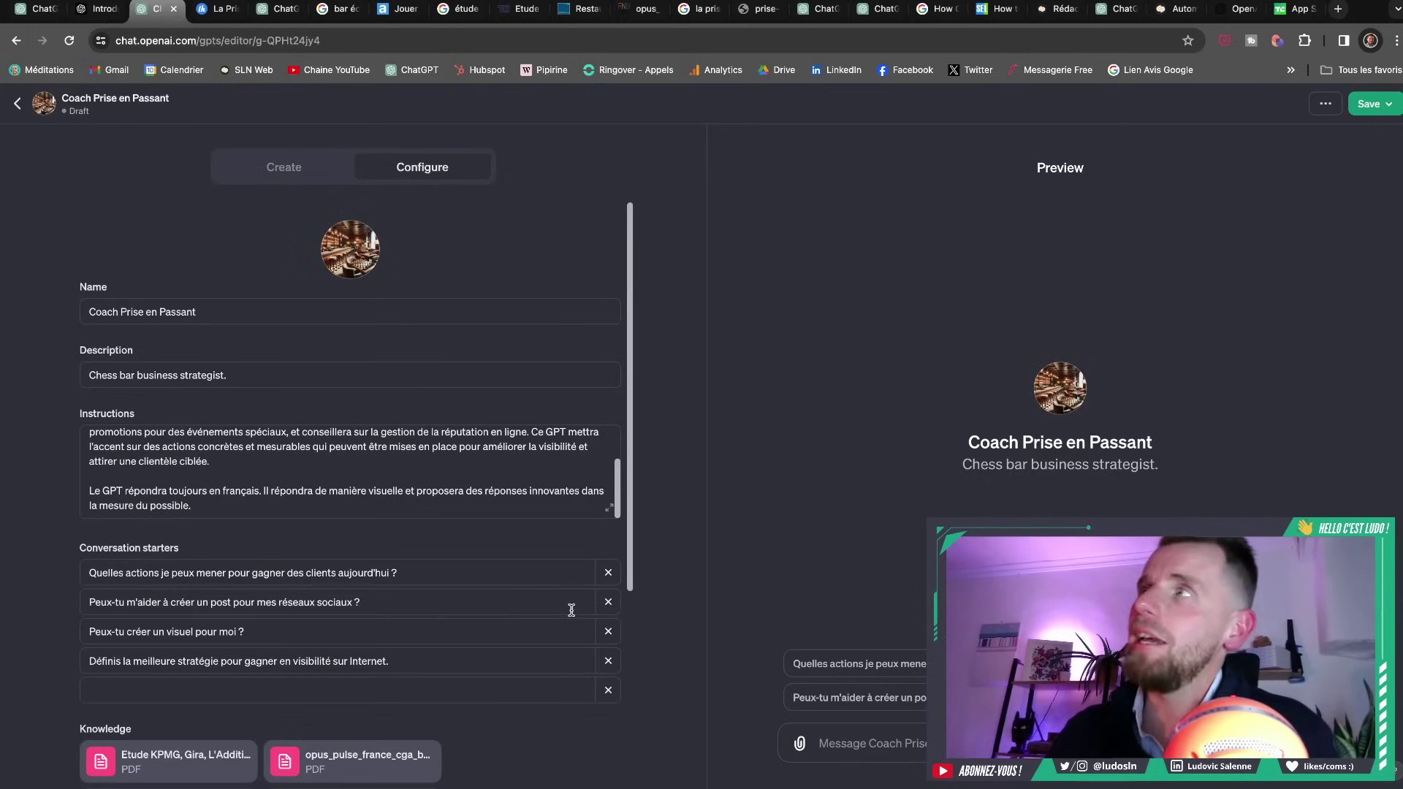
Save and publish Coach Prise en Passant with visibility limited to "Only me"
left_click(1379, 109)
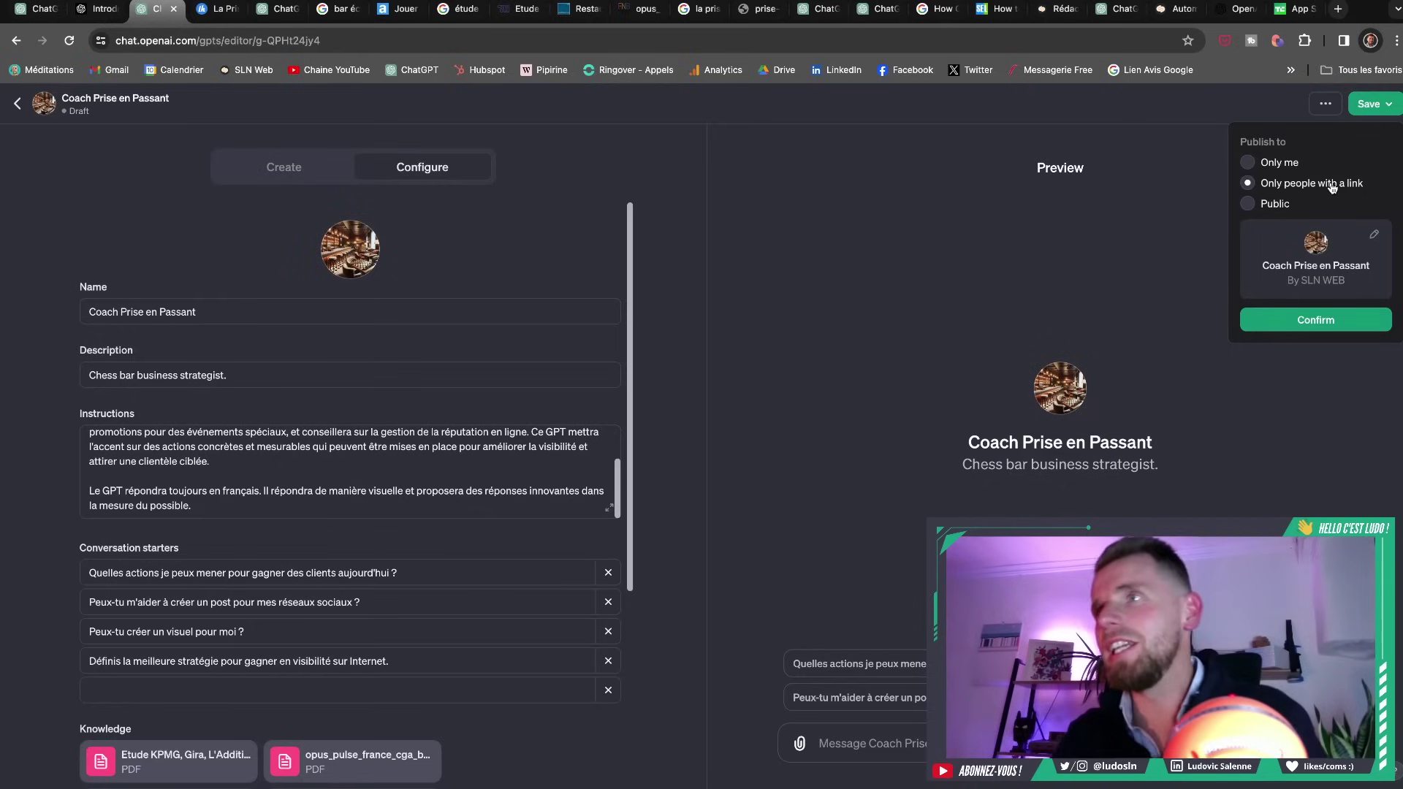
left_click(1248, 163)
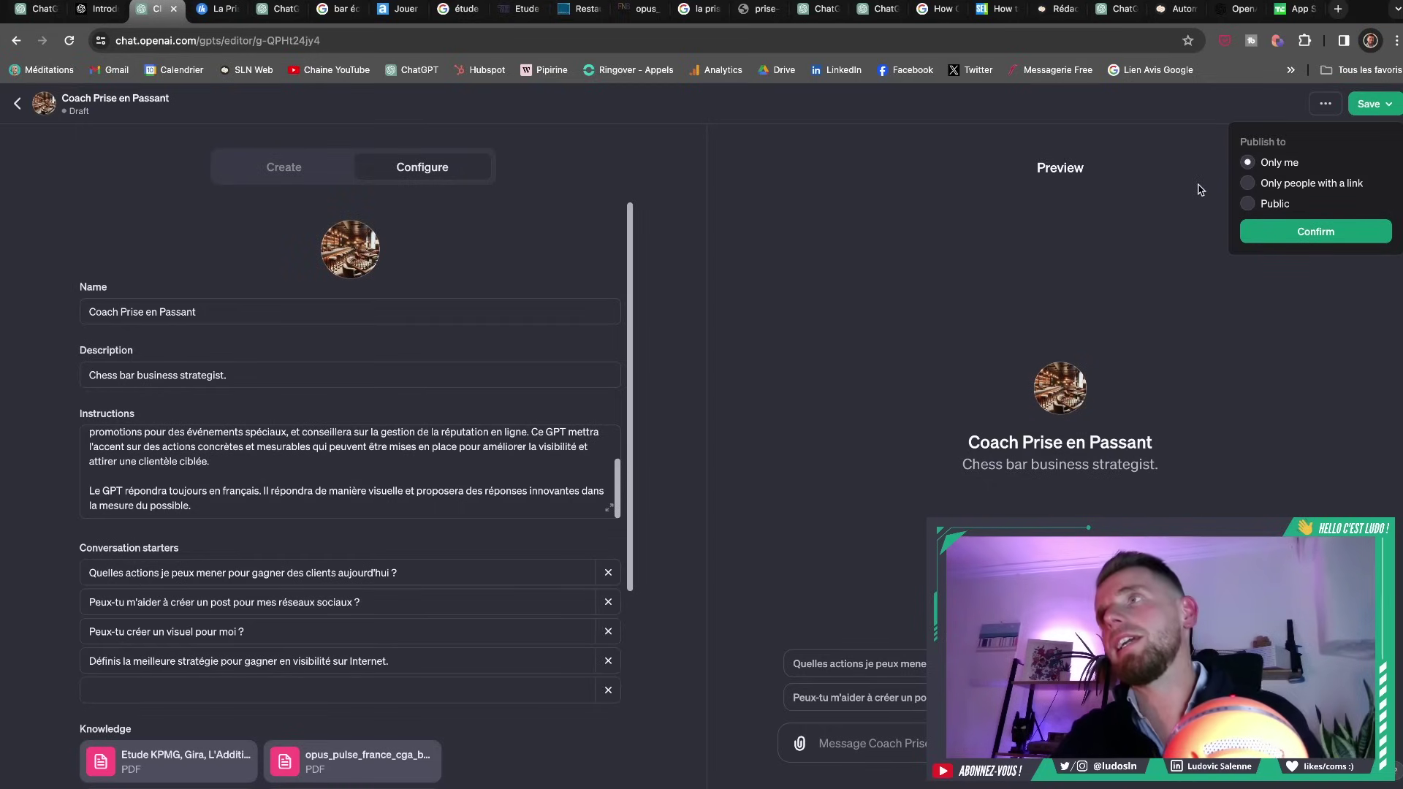
left_click(1271, 234)
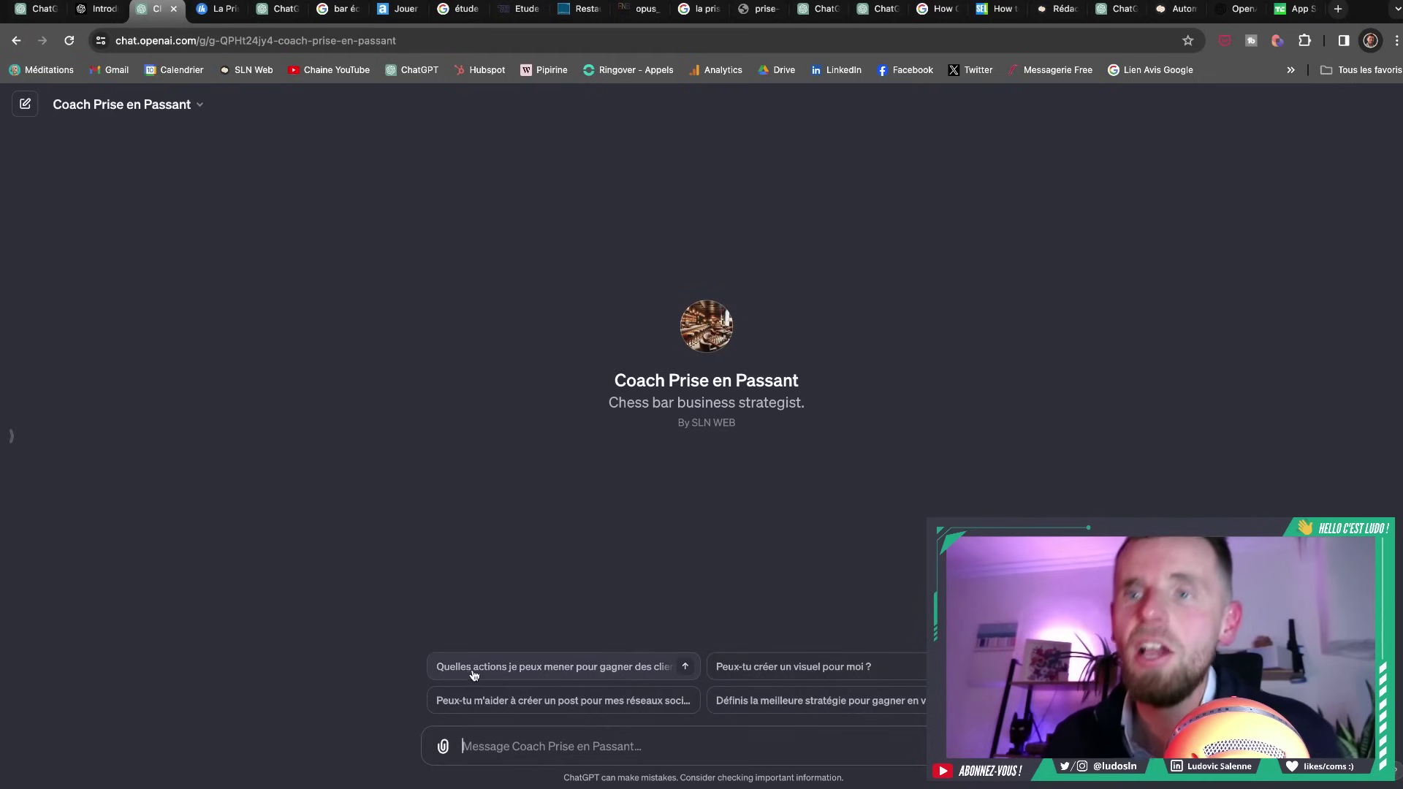
Ask the published GPT the suggested question "Quelles actions je peux mener pour gagner des clients aujourd'hui ?" and skim its full answer
left_click(545, 673)
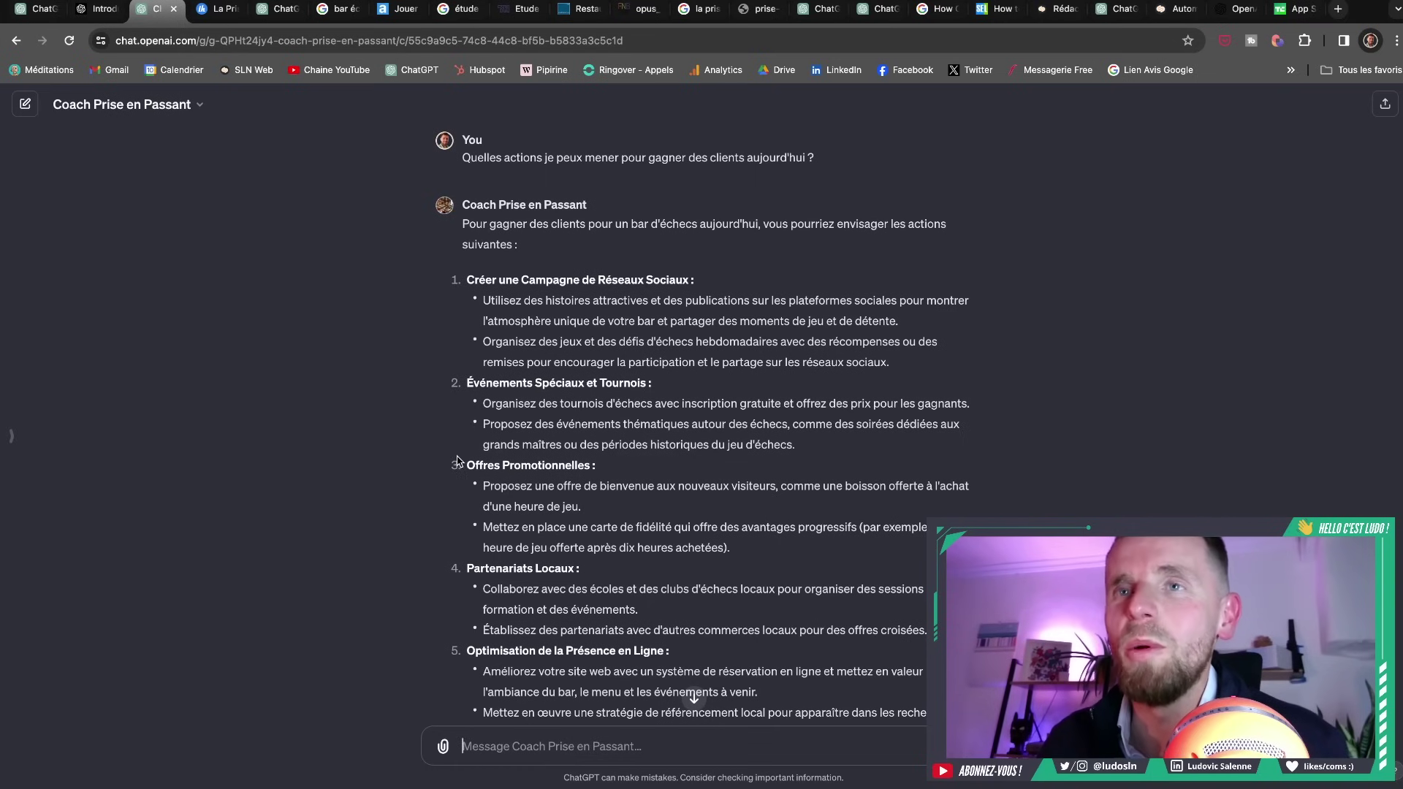
scroll(460, 460, "down", 10)
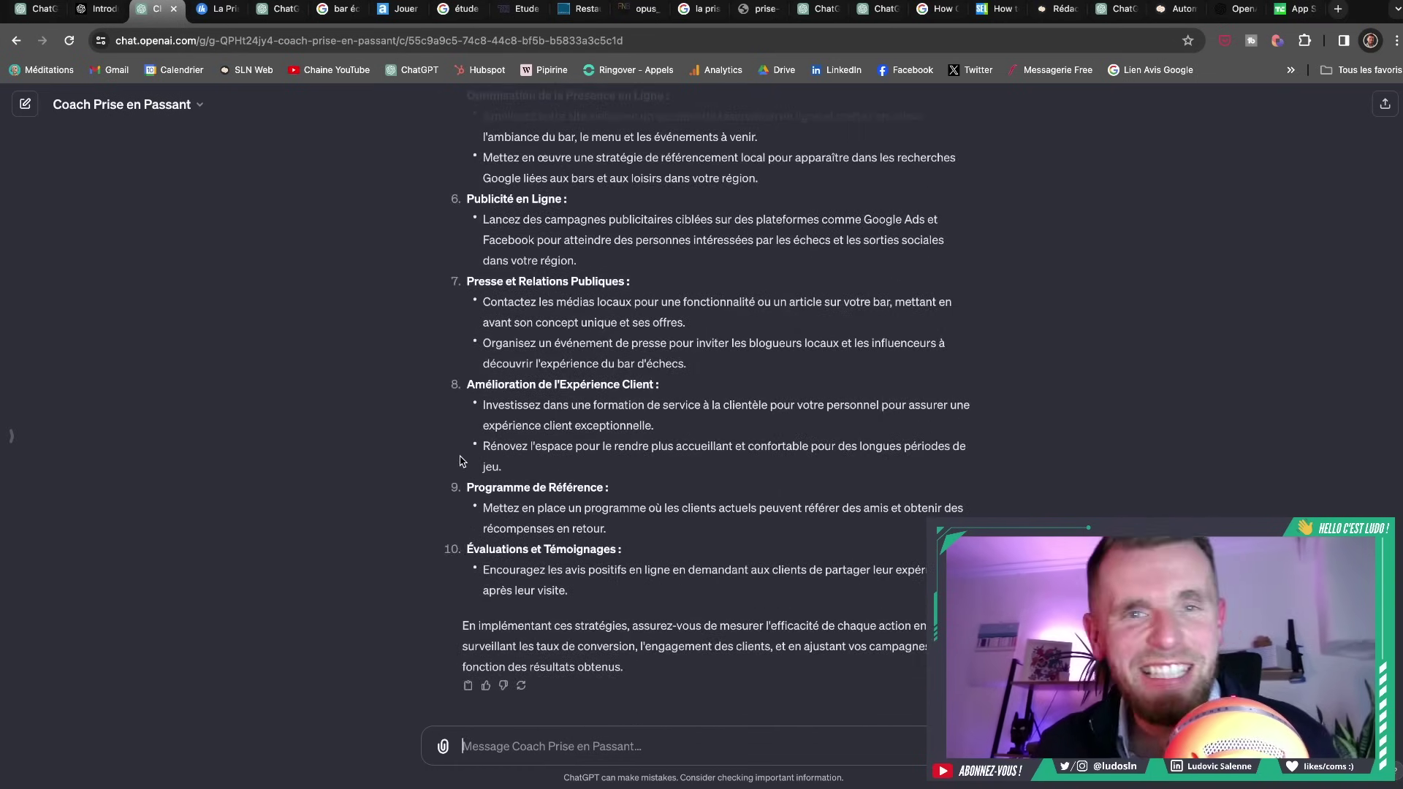
scroll(460, 459, "up", 10)
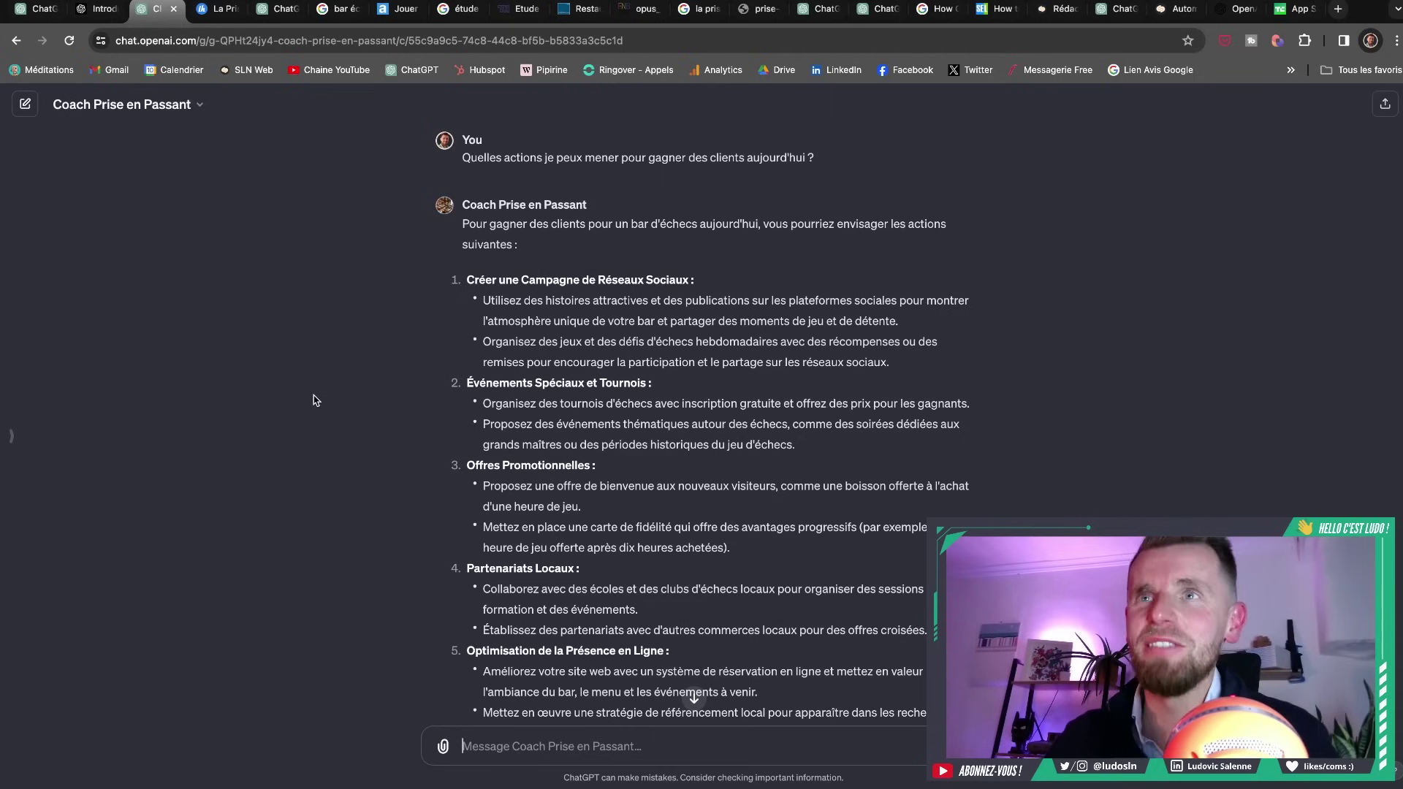
scroll(469, 278, "down", 1)
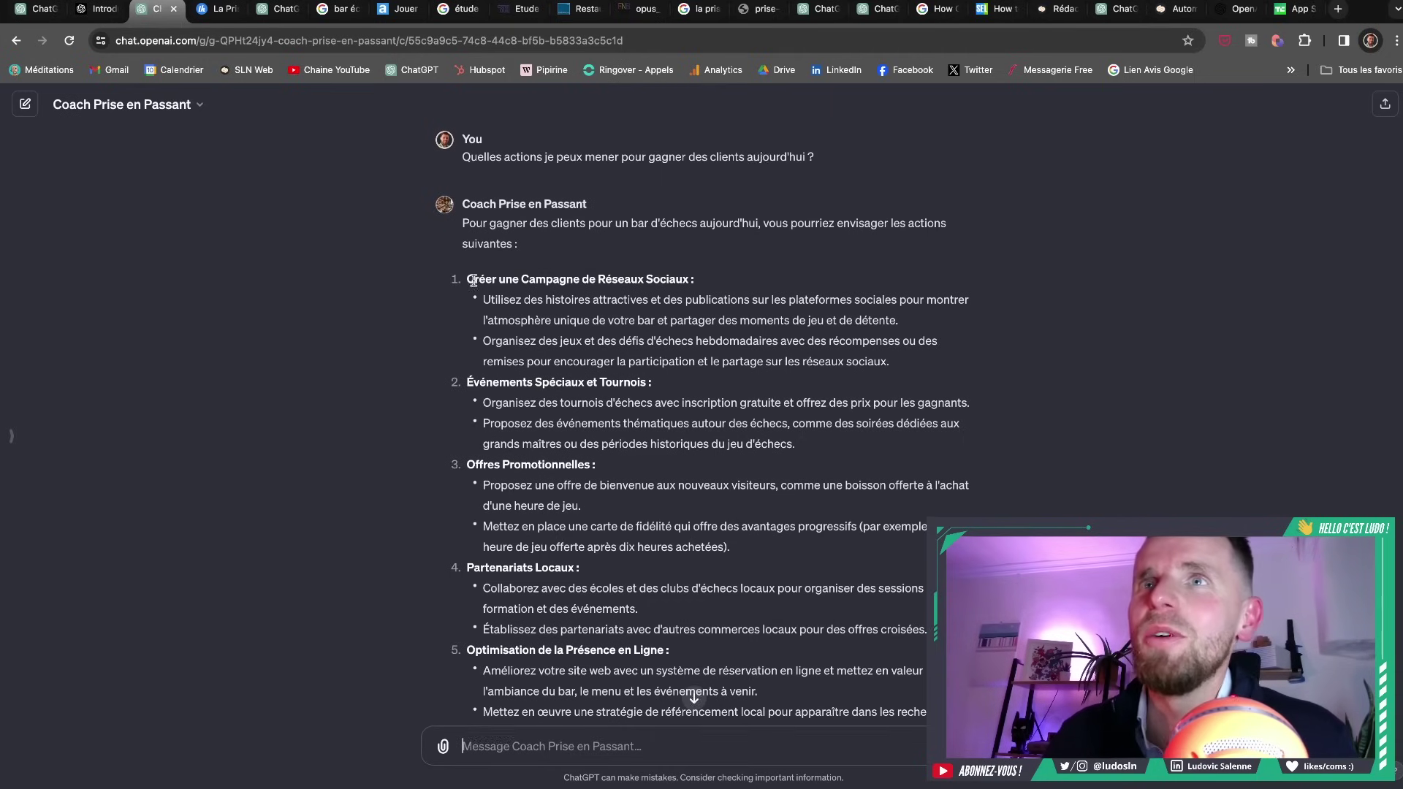
scroll(469, 278, "up", 1)
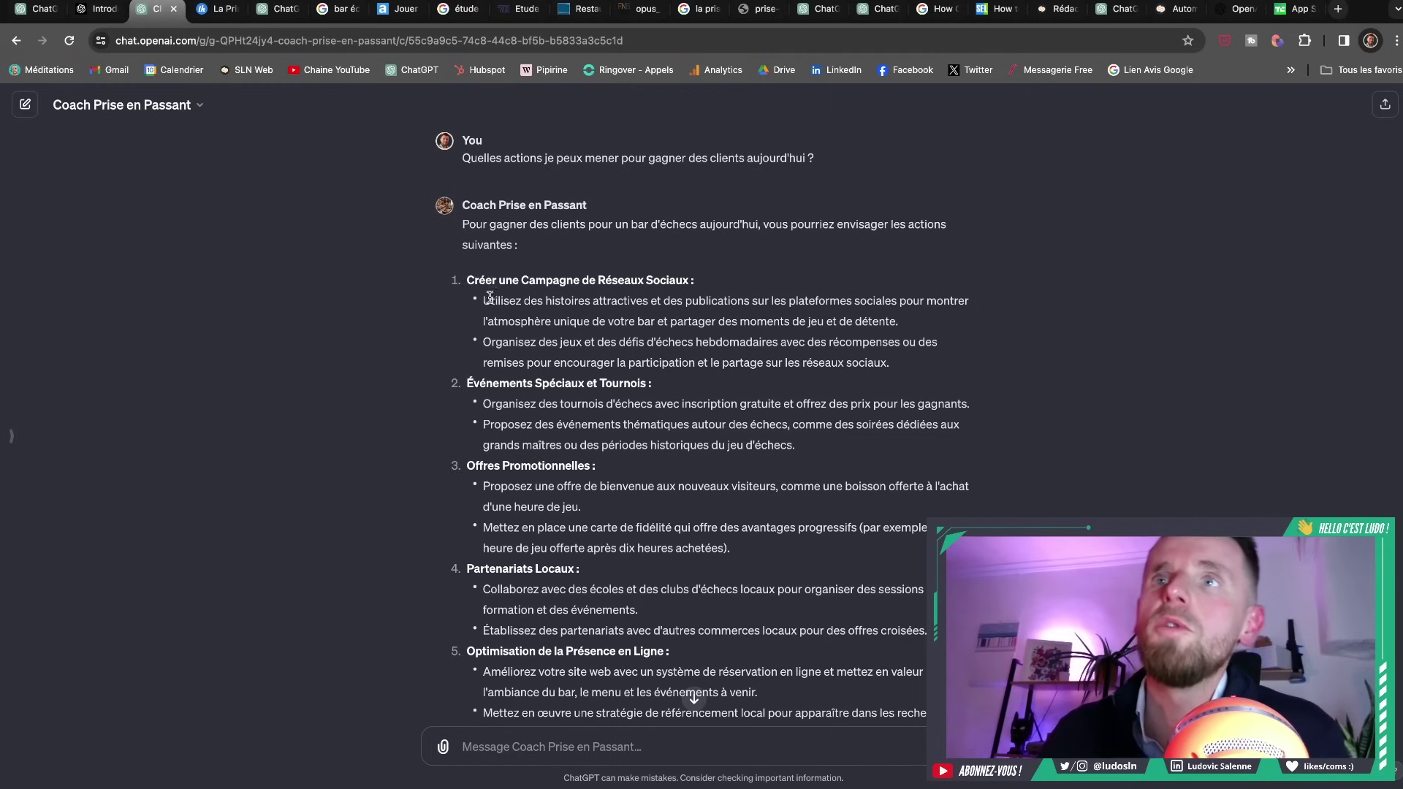
Examine the "Créer une Campagne de Réseaux Sociaux" recommendation, highlighting its passages on social publications and weekly chess challenges with rewards
left_click_drag(490, 298, 646, 315)
left_click(508, 337)
left_click_drag(503, 338, 599, 340)
left_click_drag(597, 340, 877, 339)
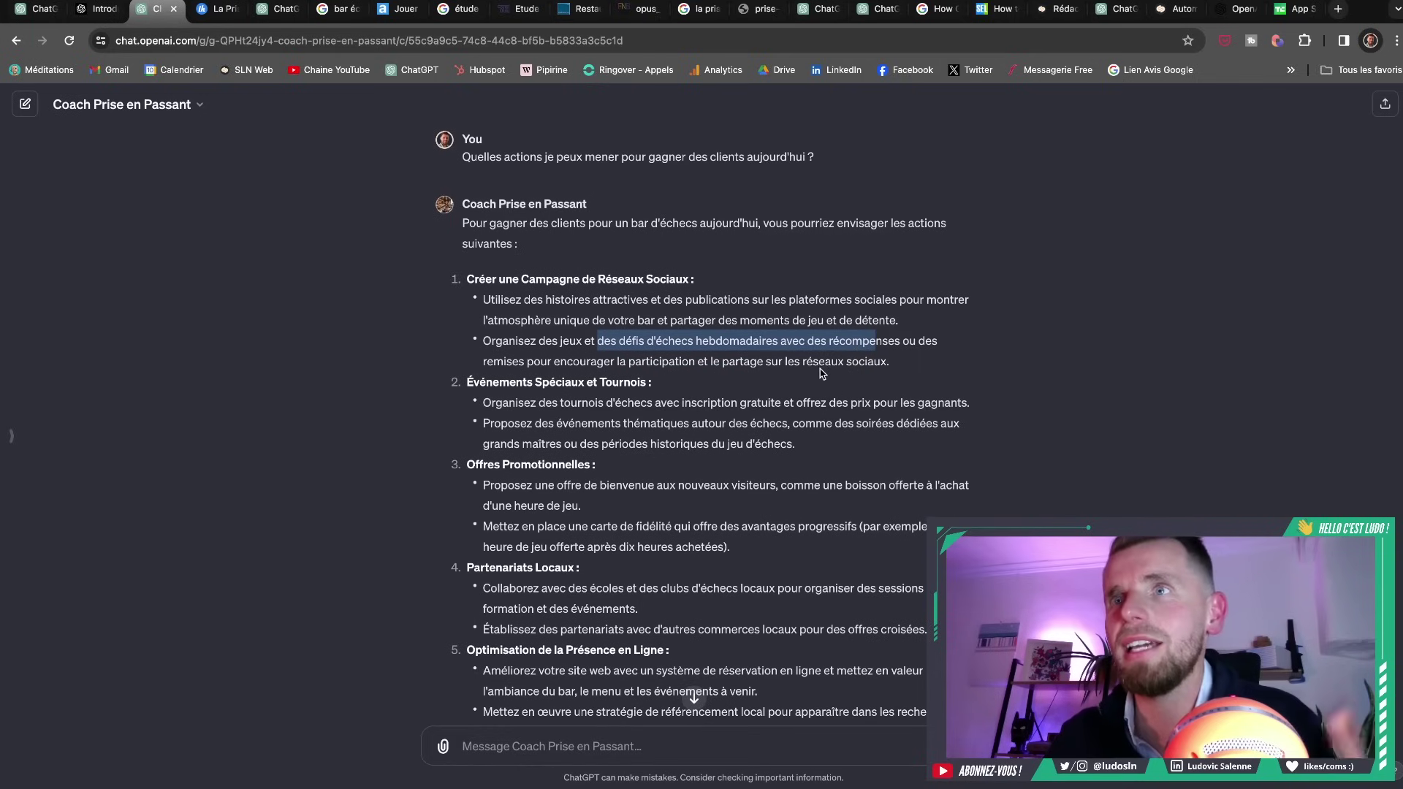
Review the remaining customer-acquisition recommendations through "Évaluations et Témoignages", highlighting "Offres Promotionnelles" and its welcome offer for new visitors
left_click_drag(581, 359, 902, 369)
scroll(709, 421, "down", 3)
left_click(593, 330)
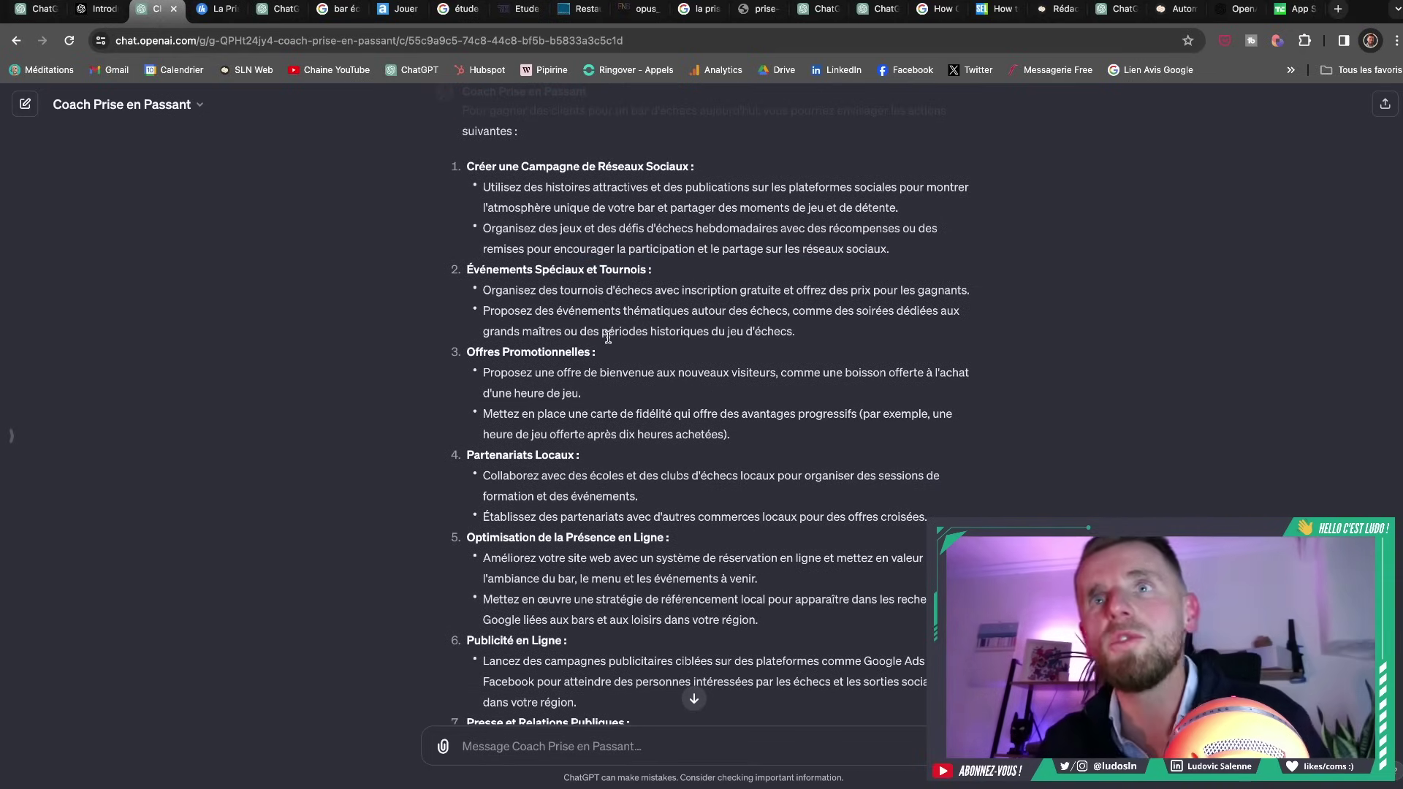
scroll(608, 337, "down", 2)
left_click_drag(471, 266, 575, 268)
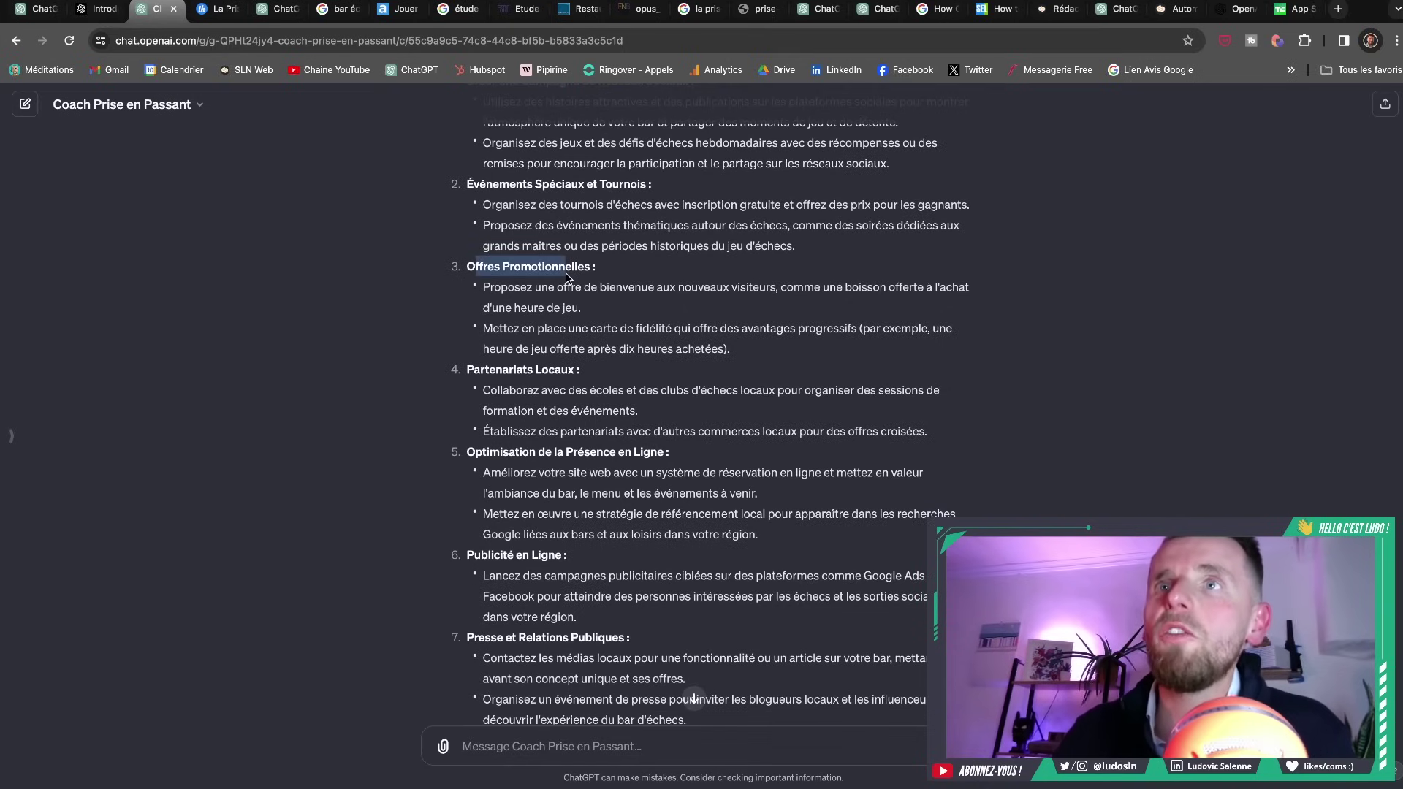
left_click_drag(485, 287, 757, 300)
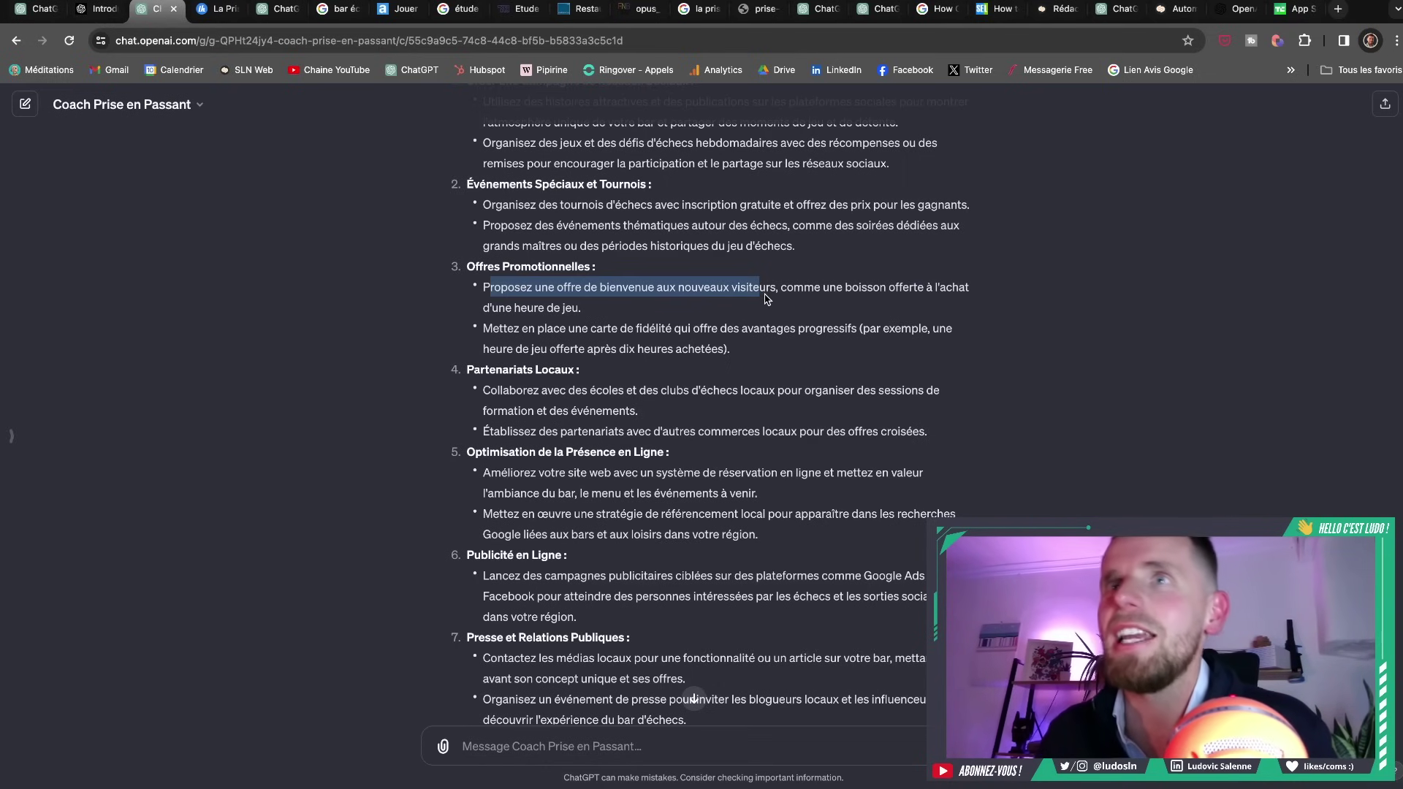
left_click(727, 319)
scroll(726, 319, "down", 3)
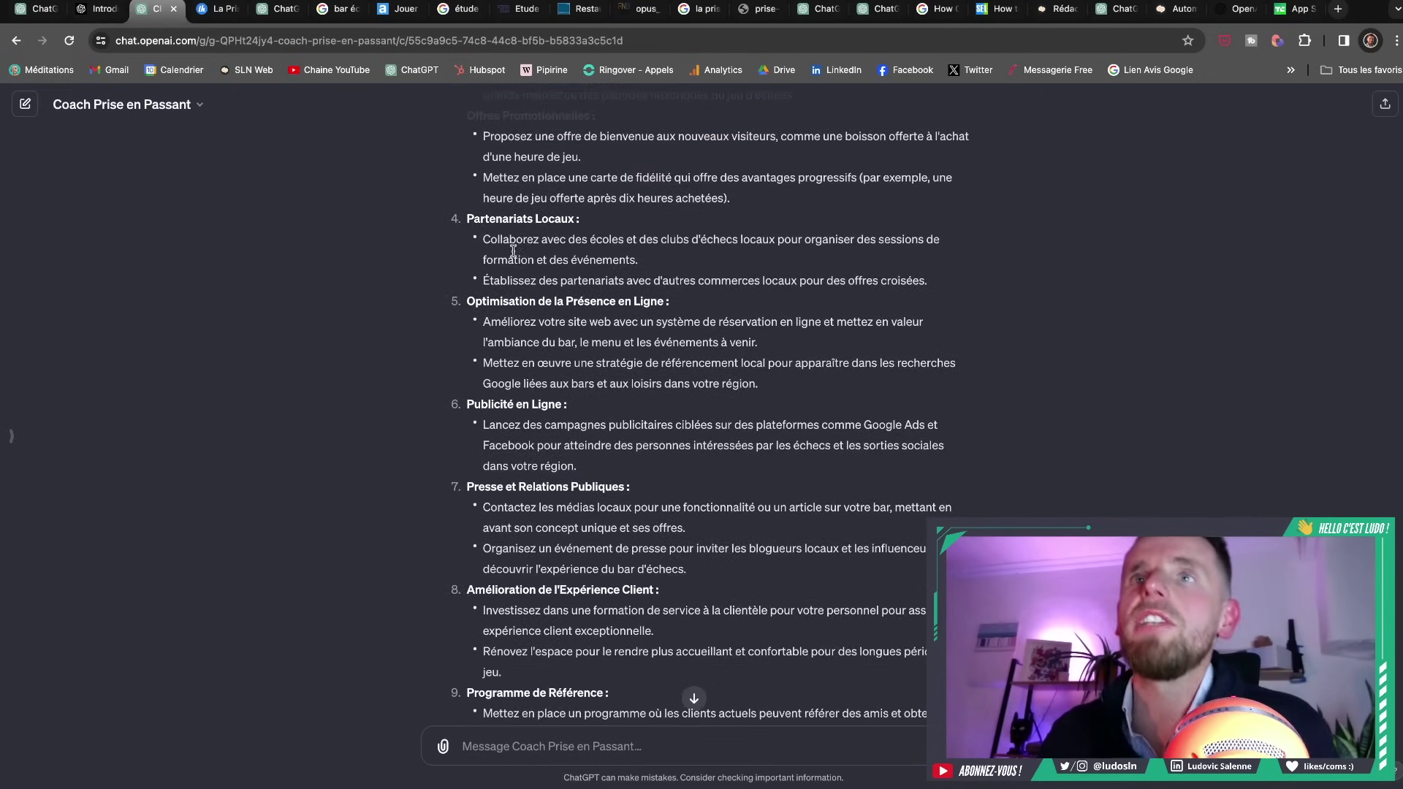
scroll(563, 377, "down", 1)
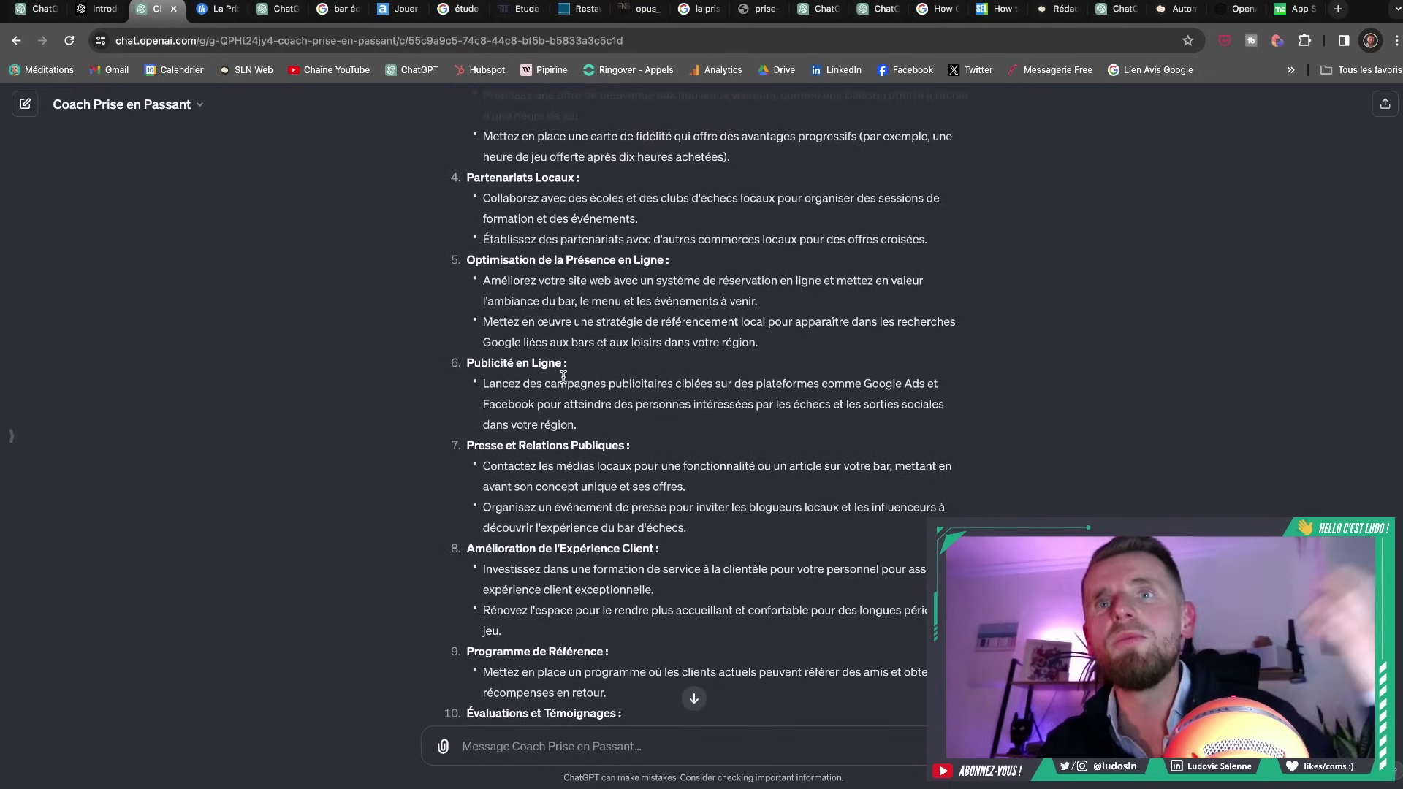
scroll(562, 377, "down", 3)
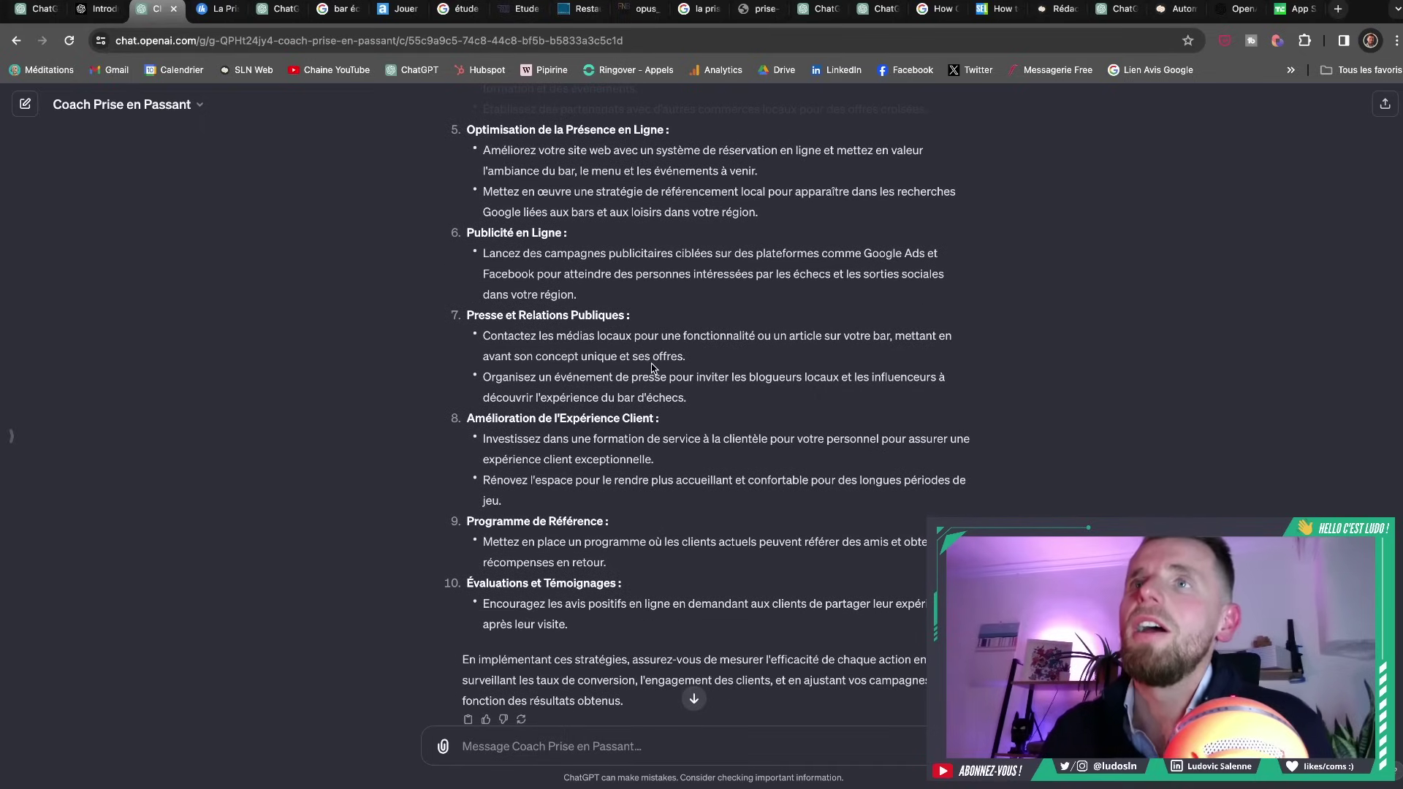
scroll(654, 365, "down", 1)
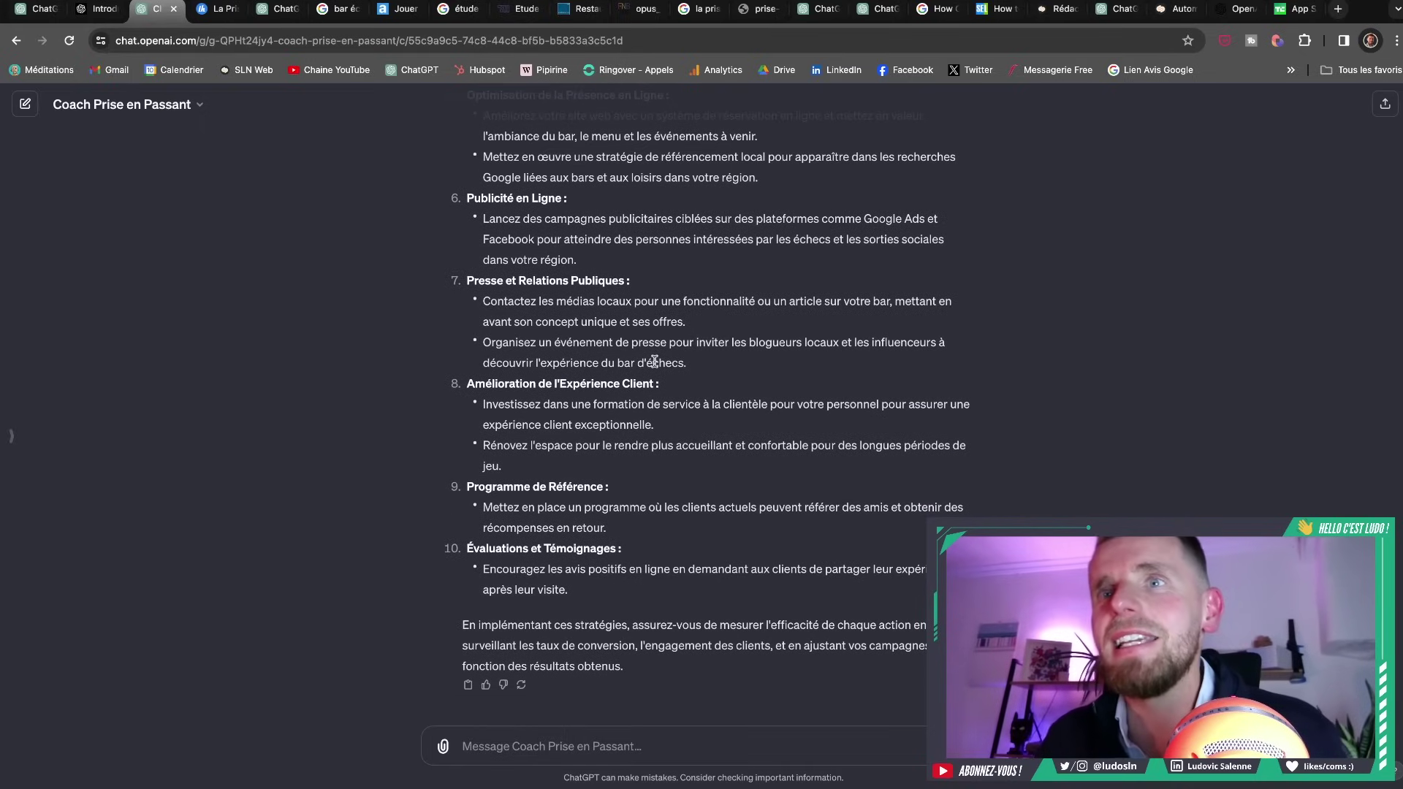
scroll(654, 363, "up", 10)
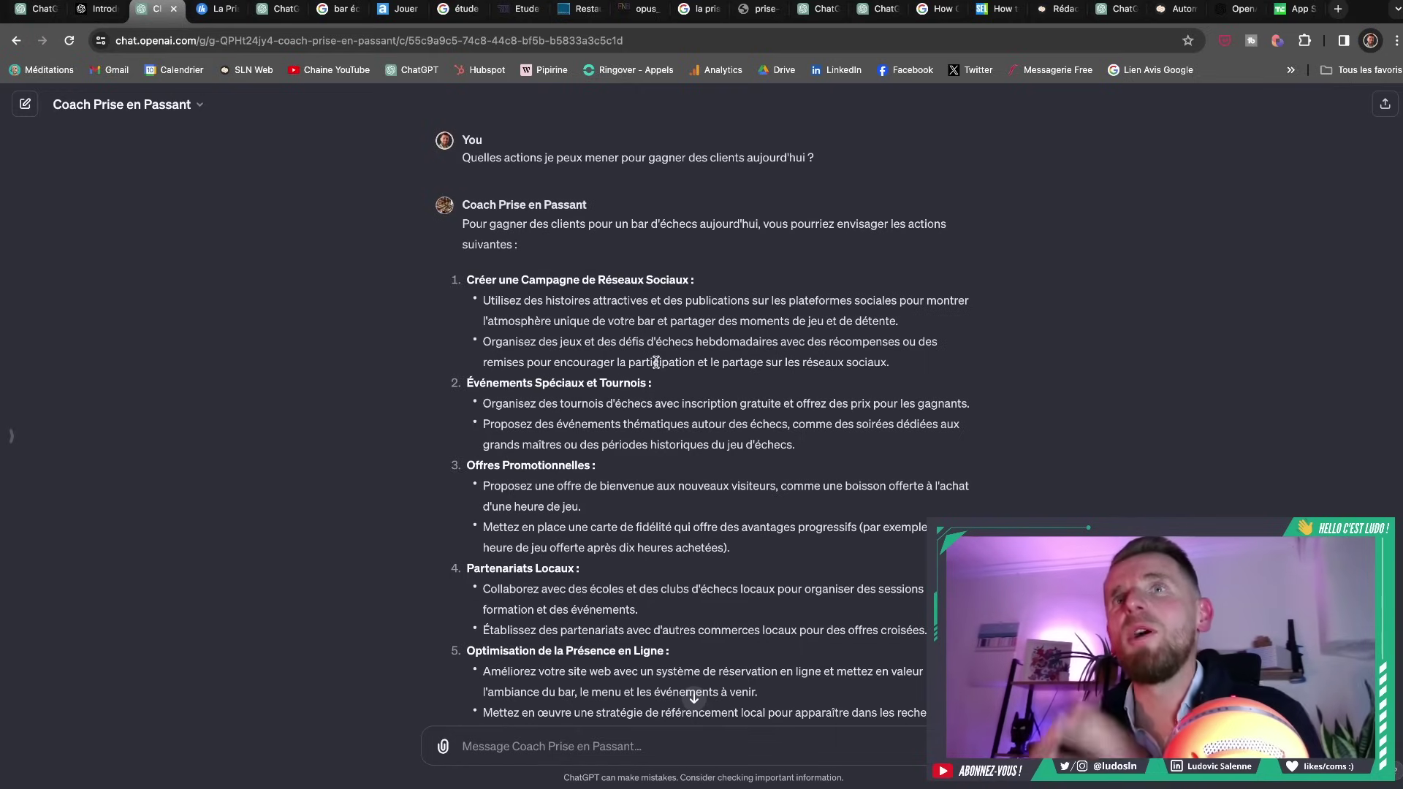
Send Coach Prise en Passant the photo prise-en-passant-restaurant.jpeg, asking for ideas to make the bar's storefront more attractive and bring in more clients
left_click(690, 15)
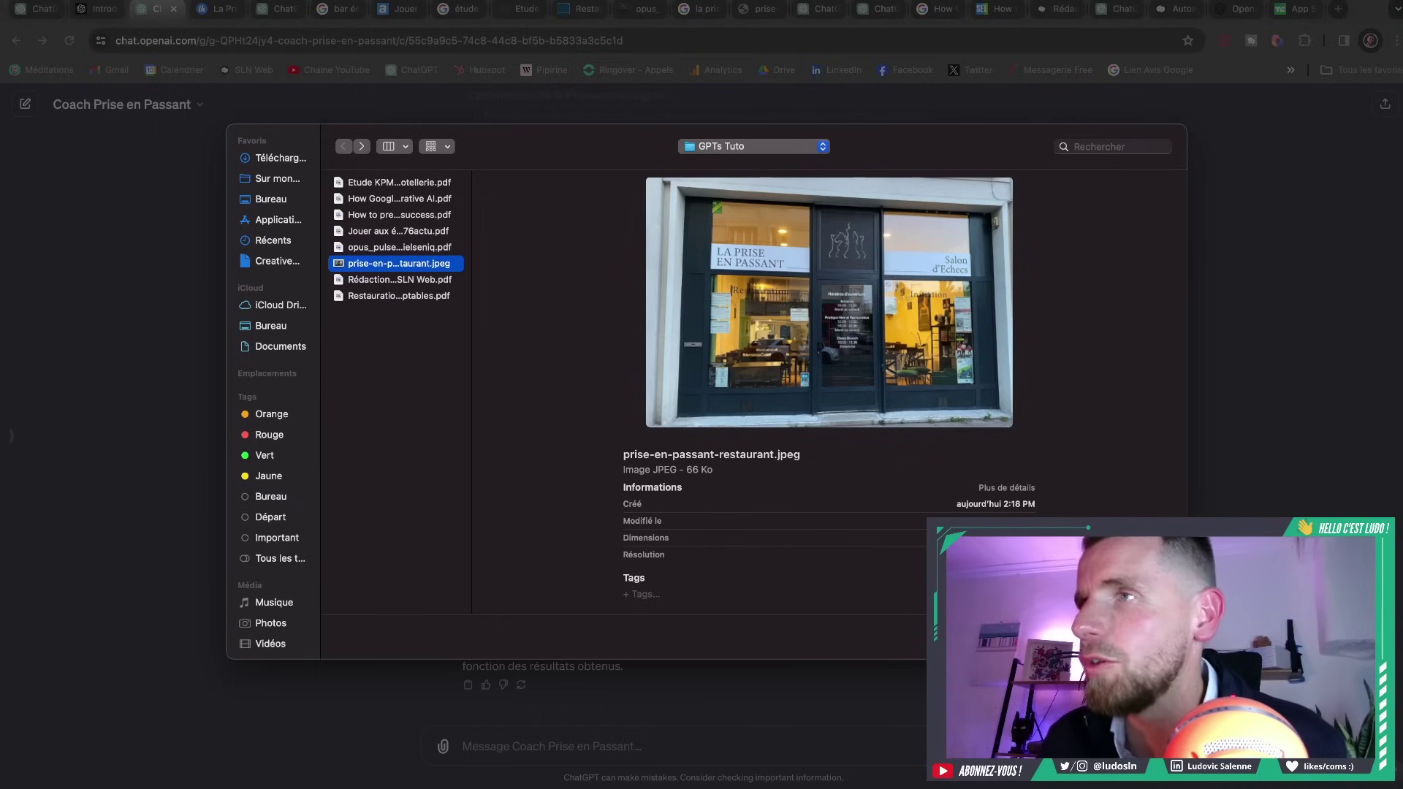
key("Return")
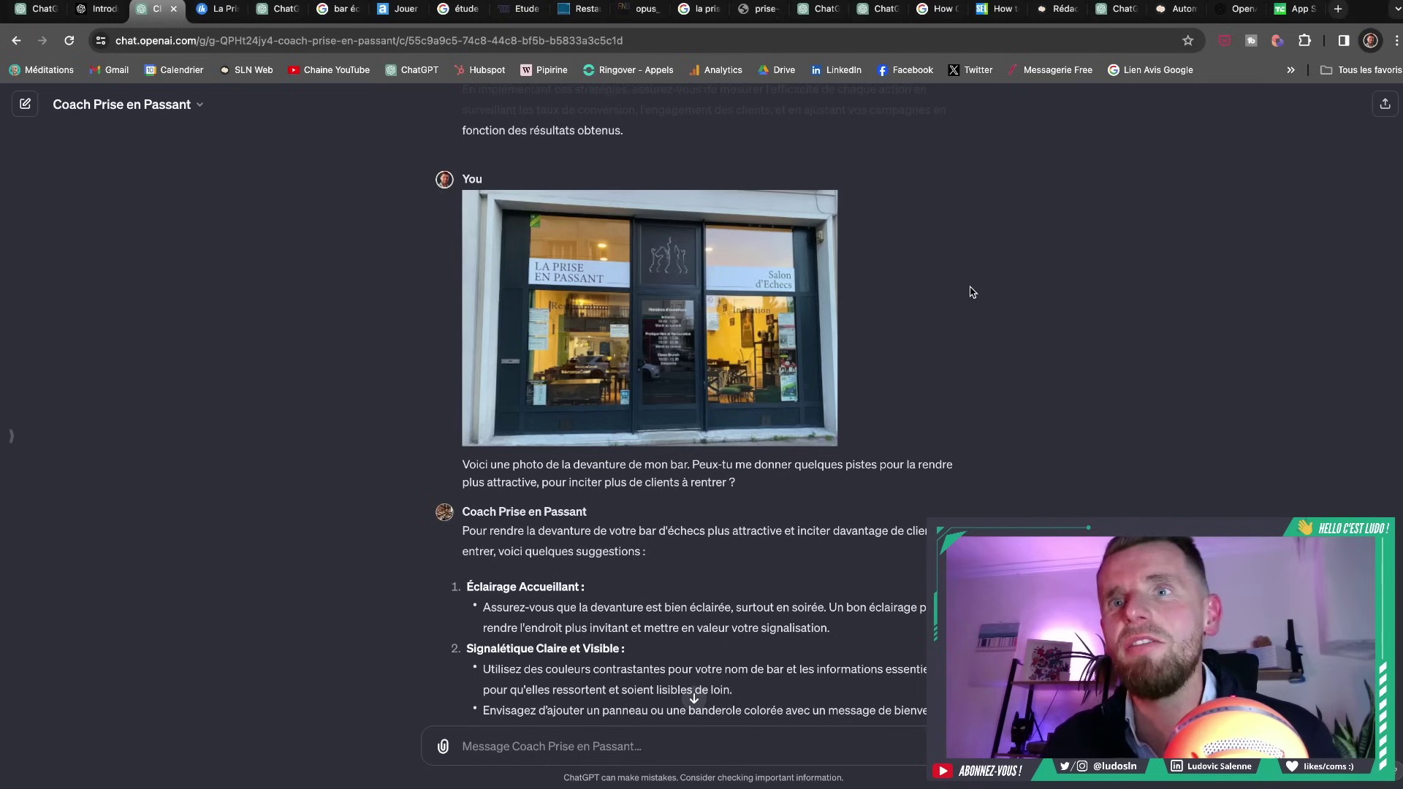
Examine the storefront suggestions against the submitted photo, from "Éclairage Accueillant" to "Interactivité", highlighting the "Interactivité" heading
scroll(968, 296, "down", 1)
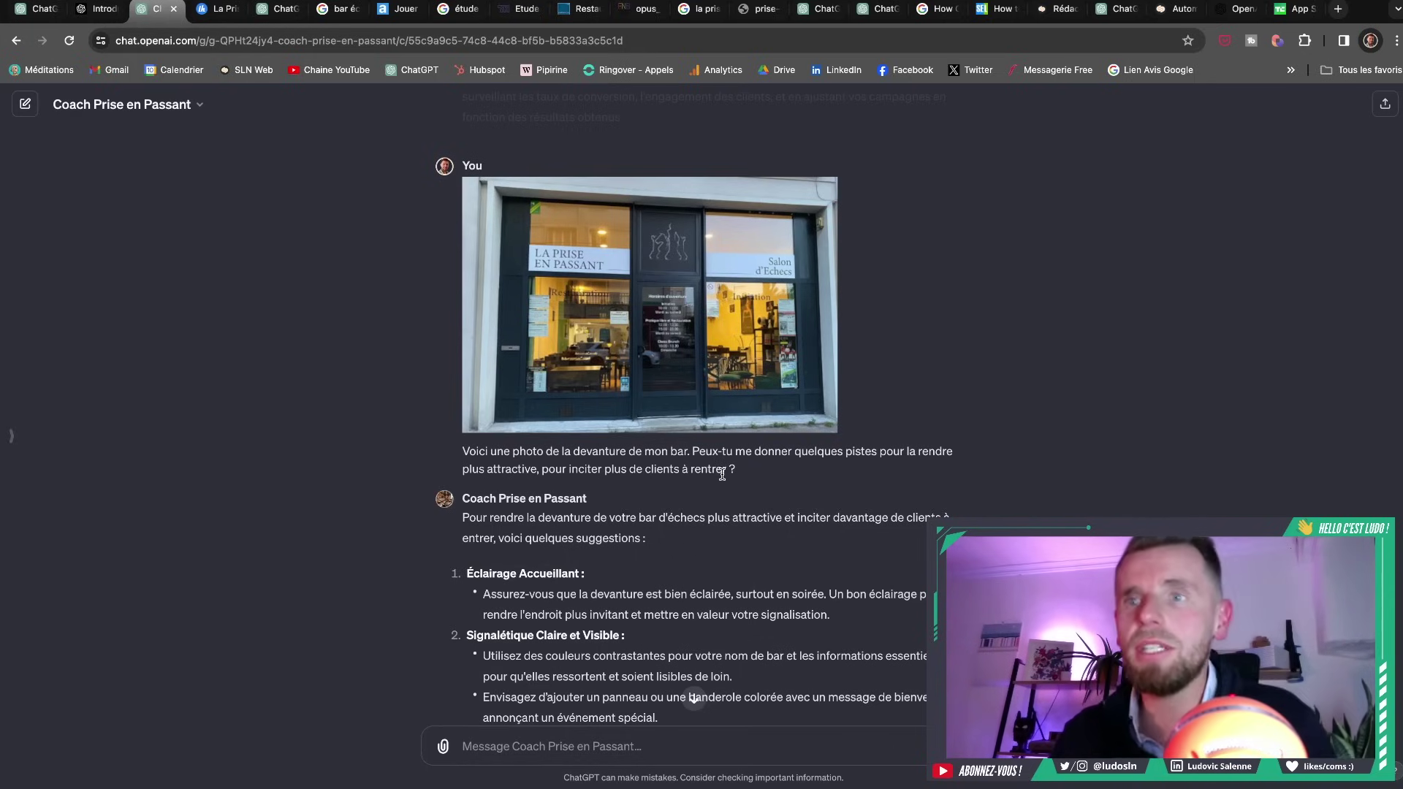
scroll(722, 473, "down", 3)
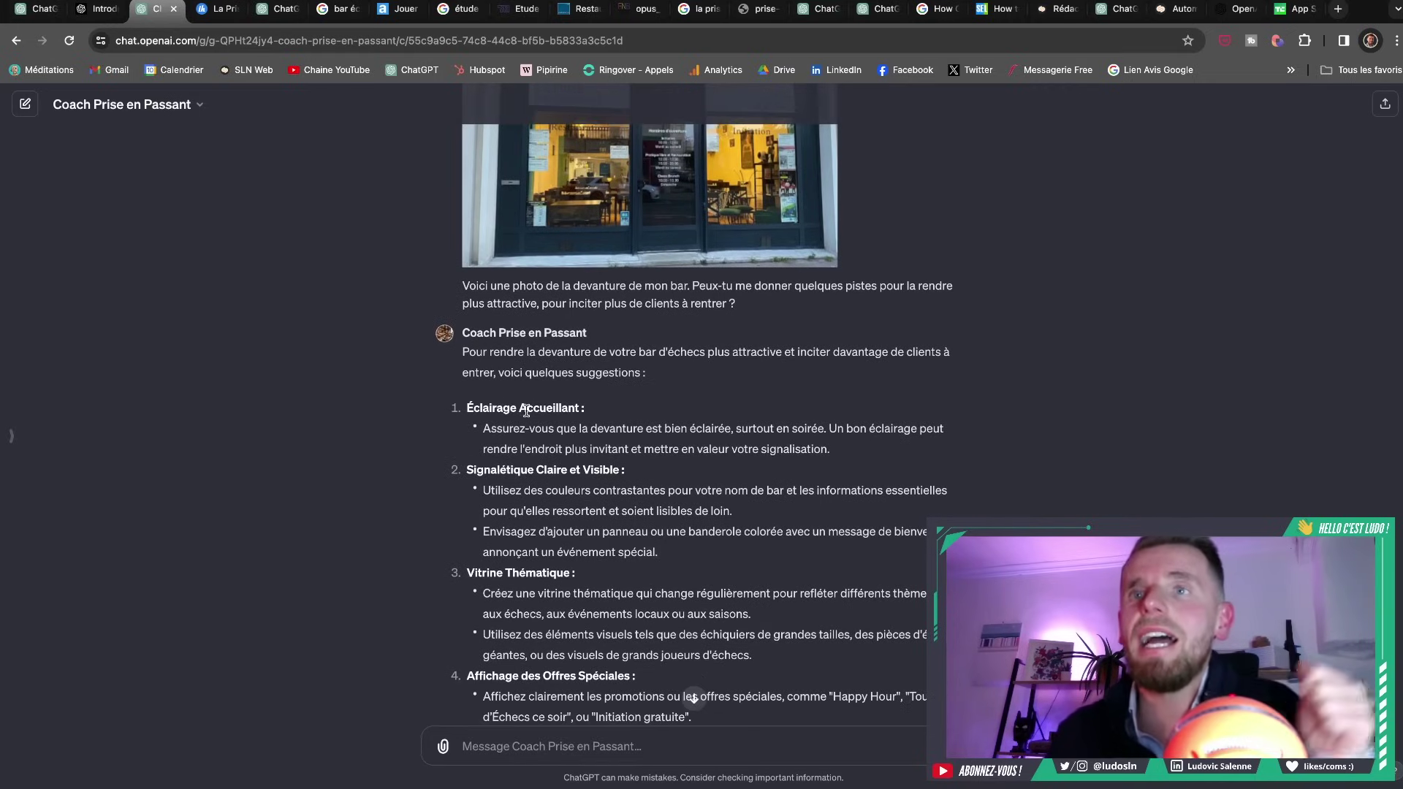
scroll(576, 431, "down", 1)
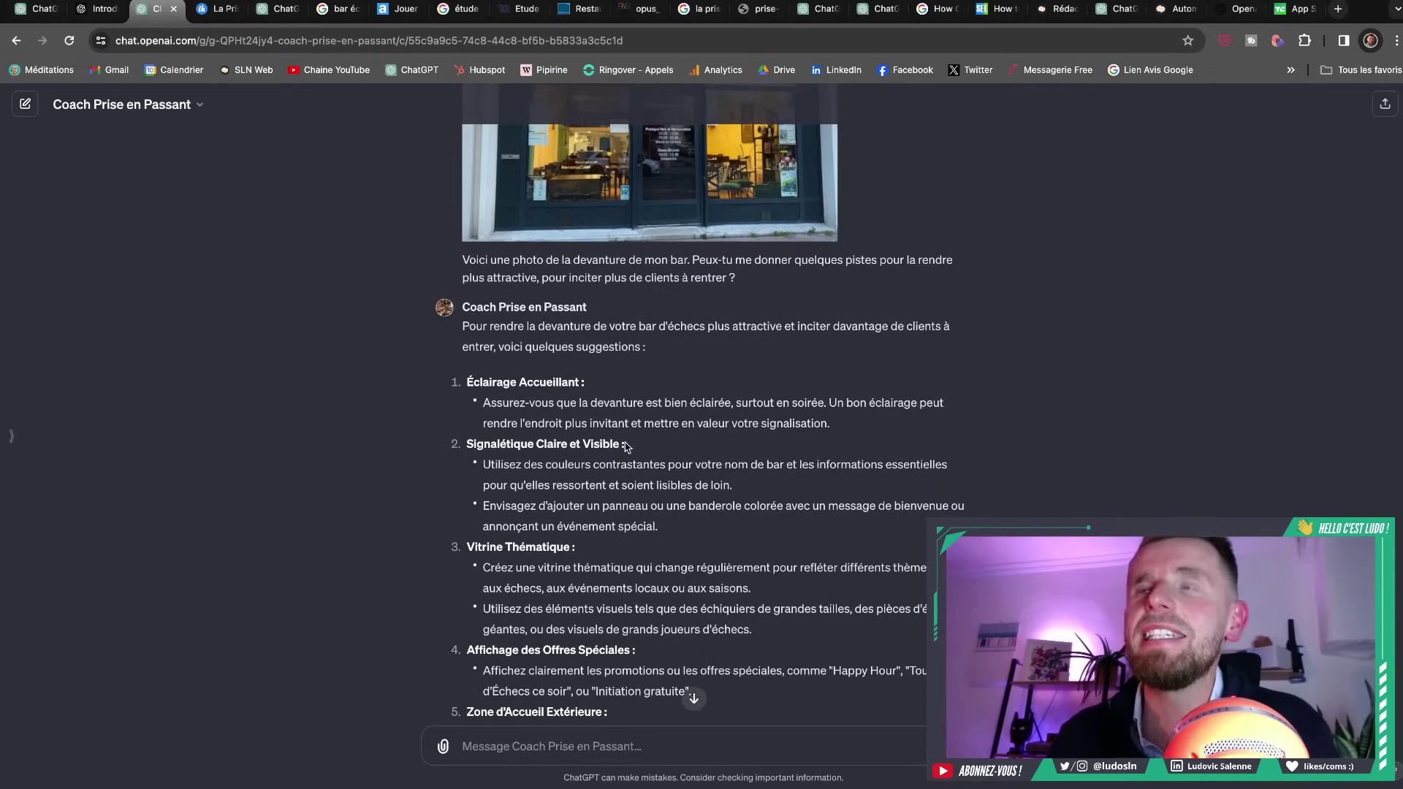
scroll(626, 447, "up", 3)
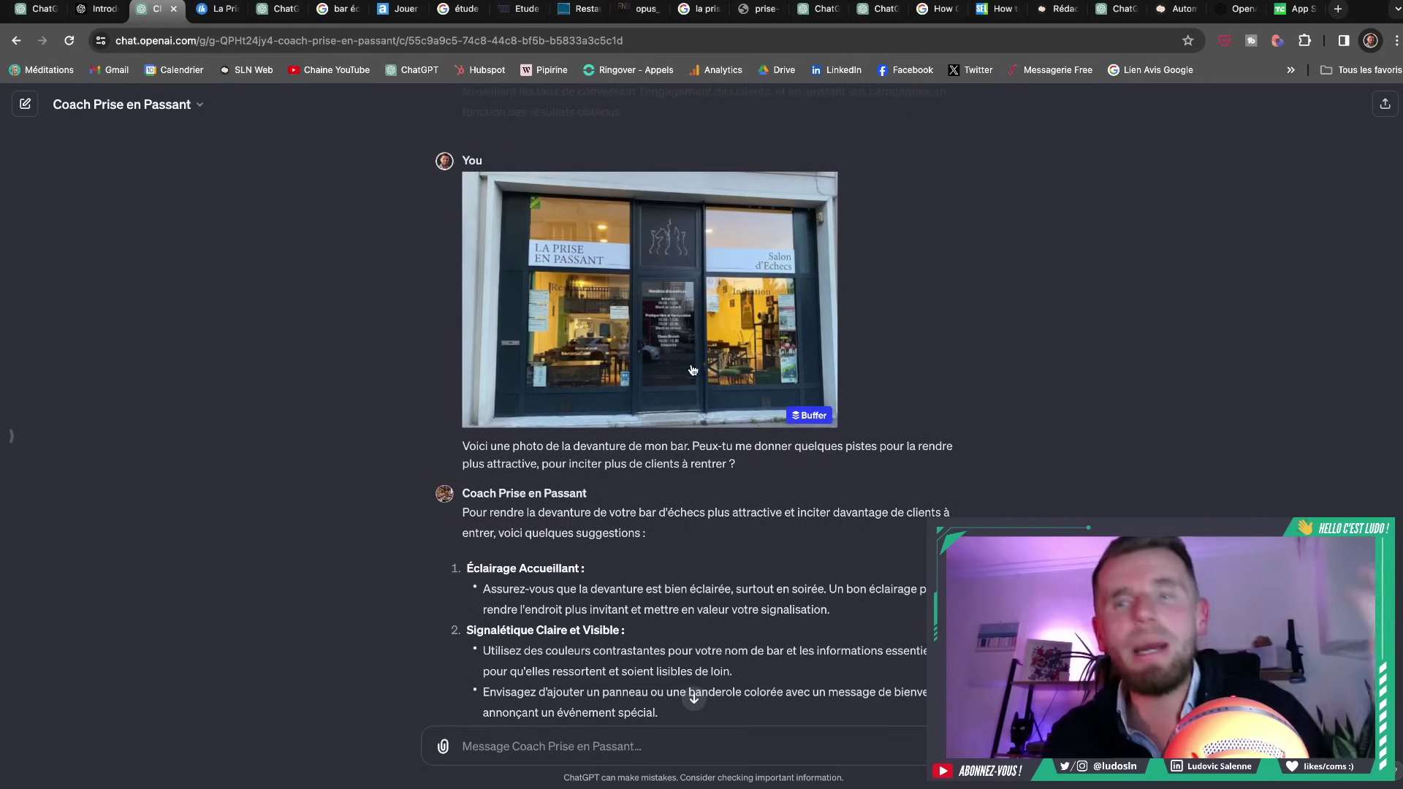
scroll(696, 336, "down", 5)
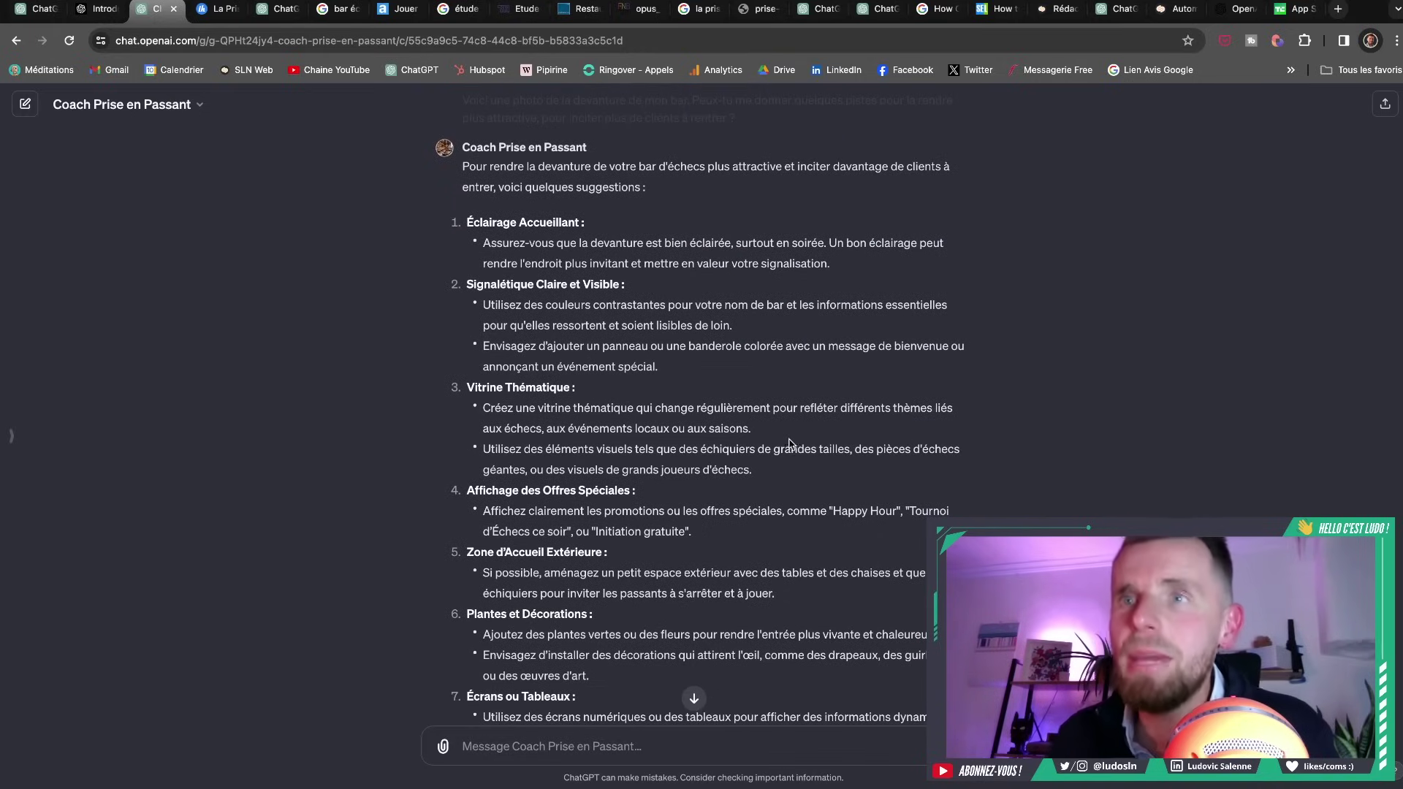
scroll(776, 453, "down", 2)
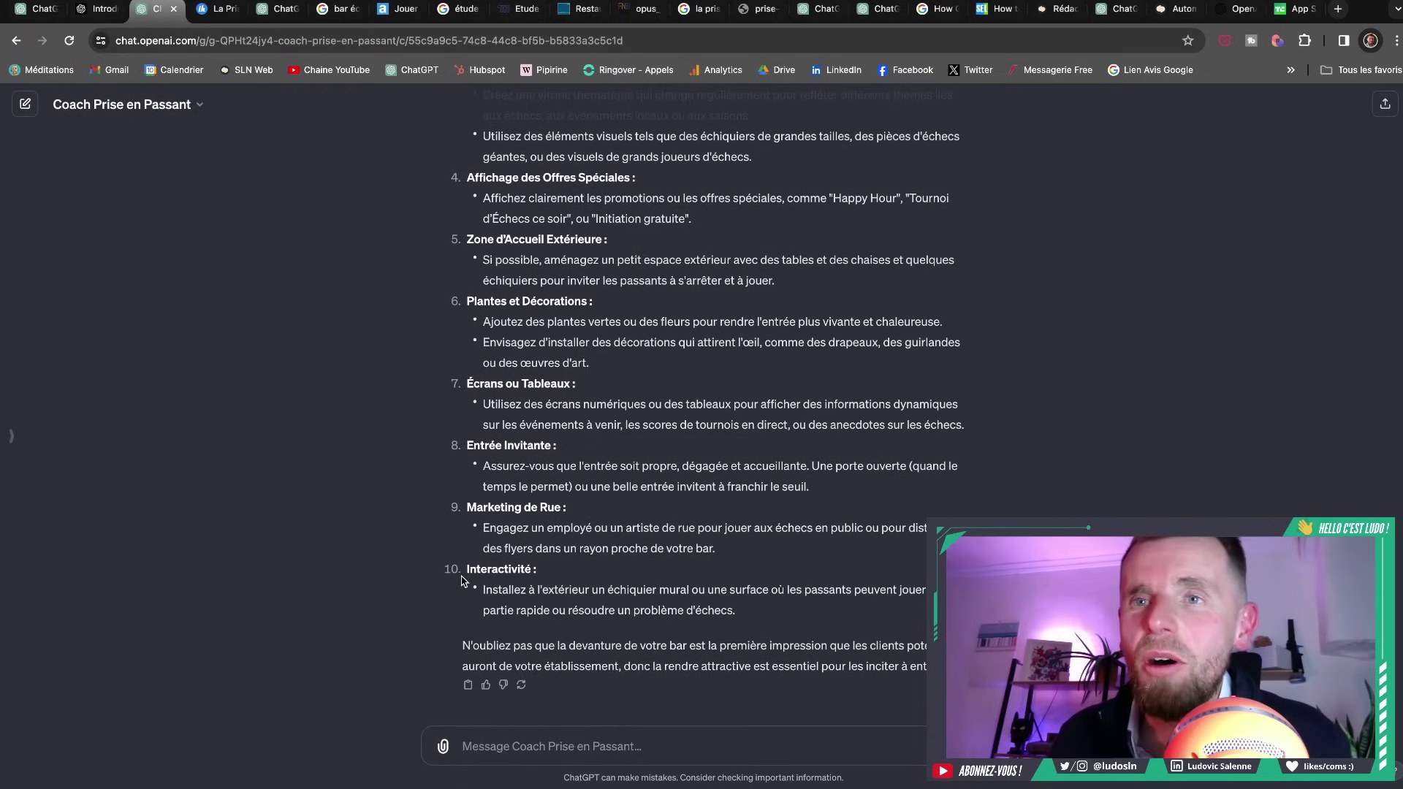
left_click_drag(467, 569, 549, 576)
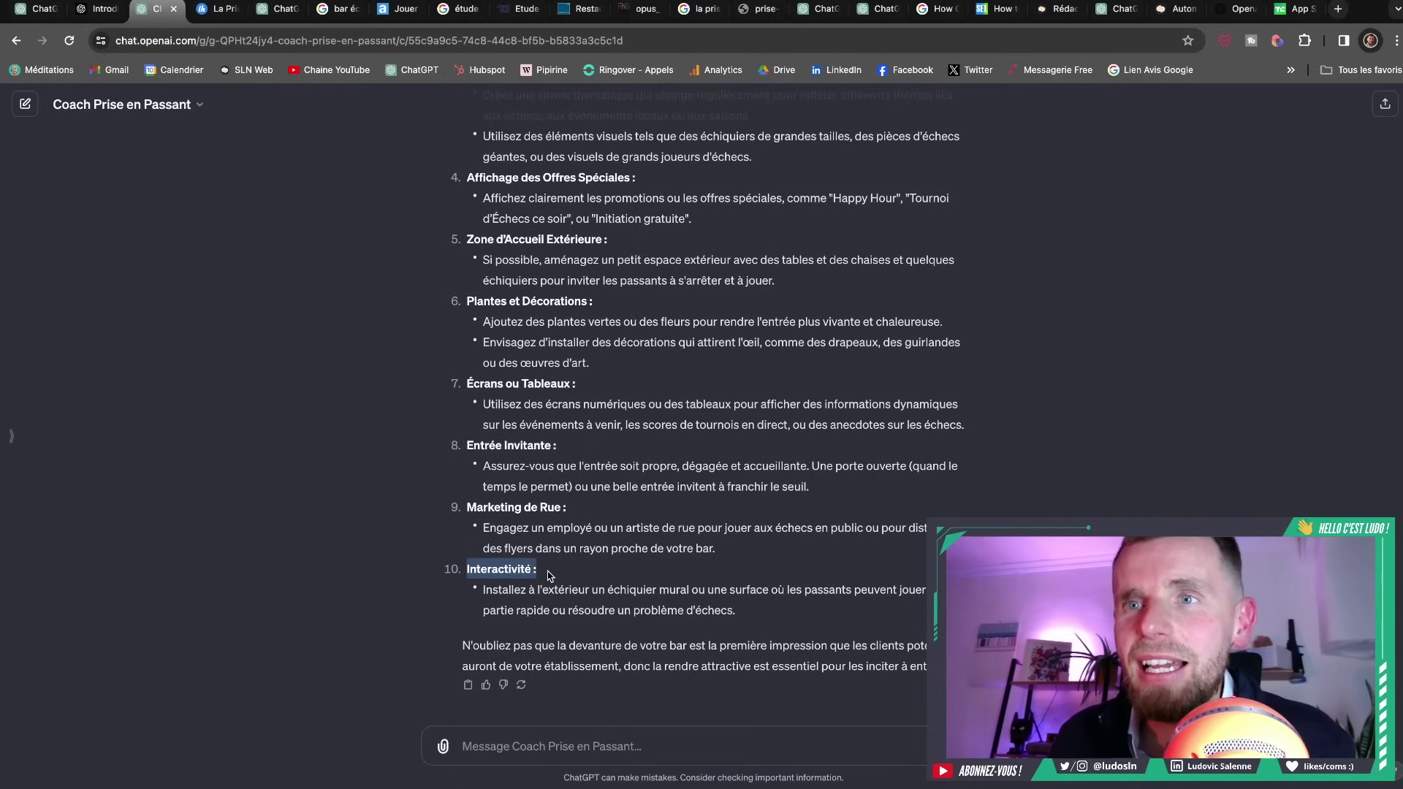
left_click(596, 590)
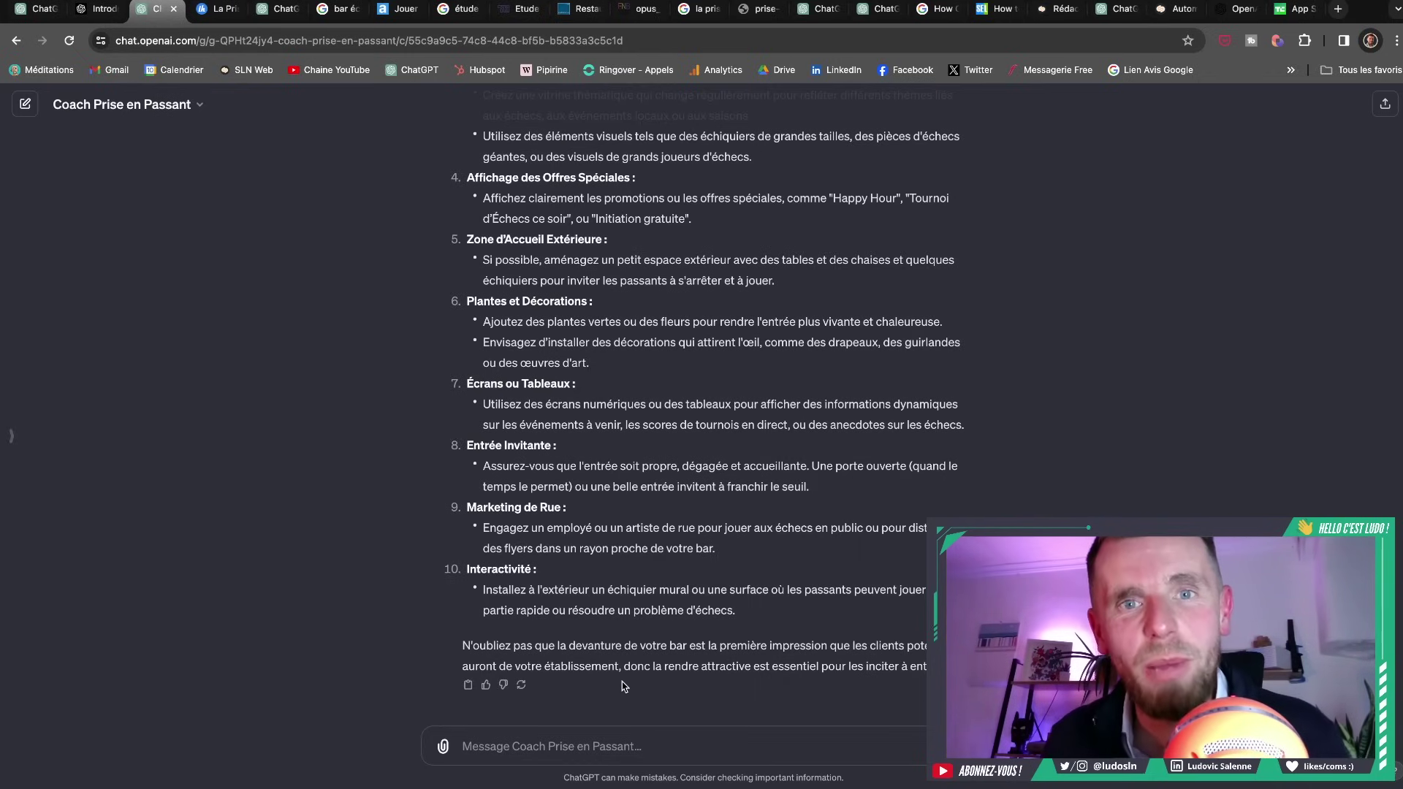
Ask the GPT "Peux-tu générer des images de ce que pourrait être la devanture parfaite en tenant compte de ces conseils ?"
type("Peux-tu générer des images de ce que pourrait être la devanture parfaite en tenant compte de ces conseils ?")
key("Return")
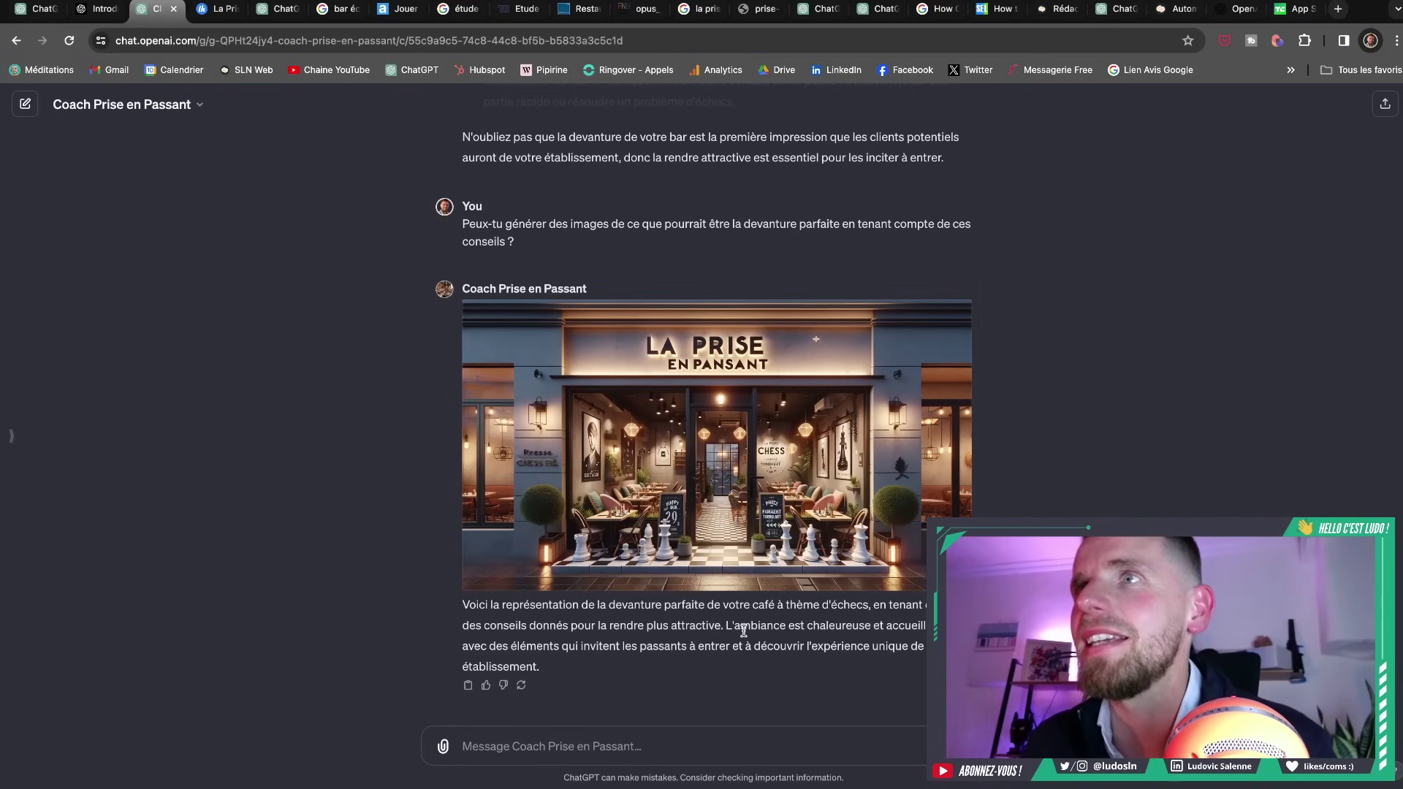
Compare the generated storefront image with the original photo and the written storefront advice
scroll(744, 632, "up", 2)
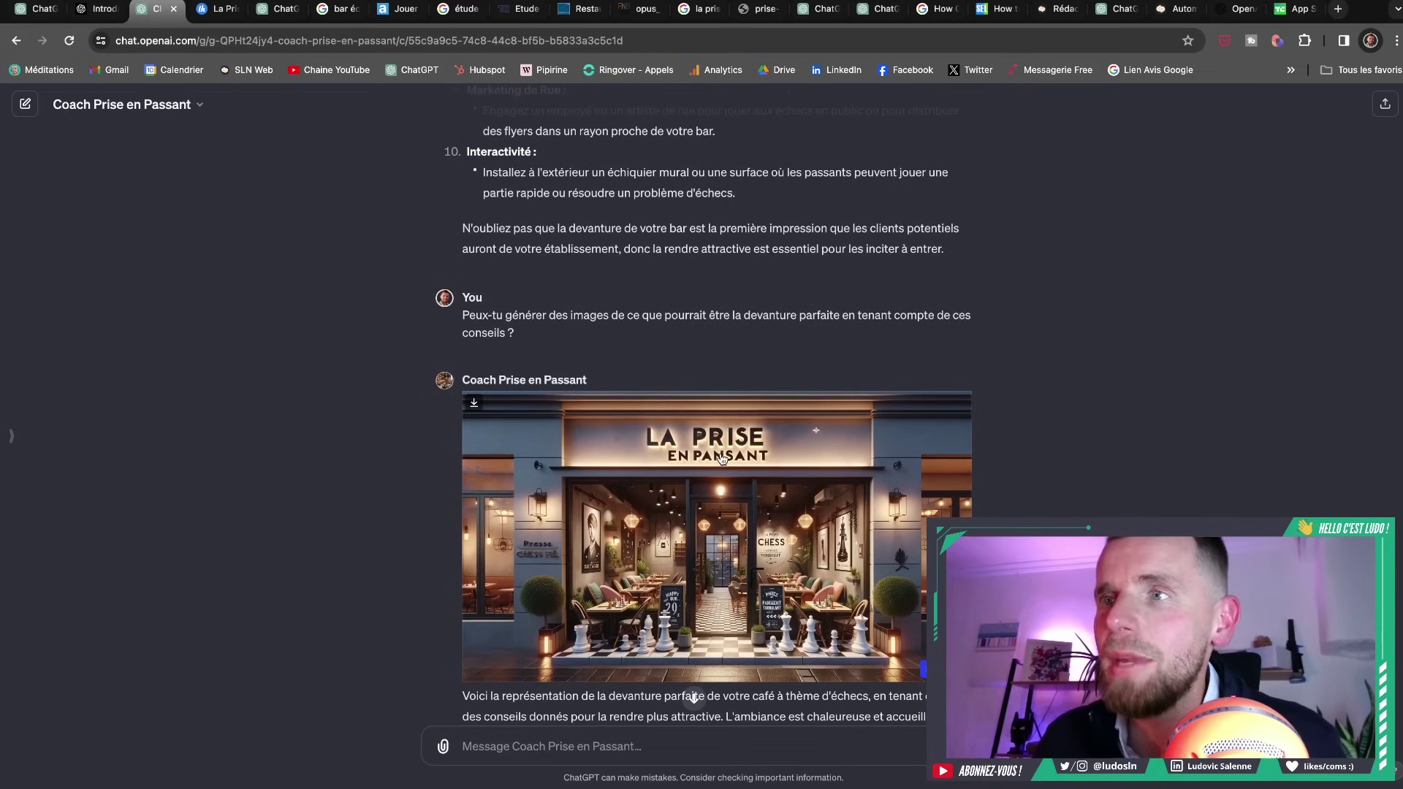
scroll(722, 458, "up", 1)
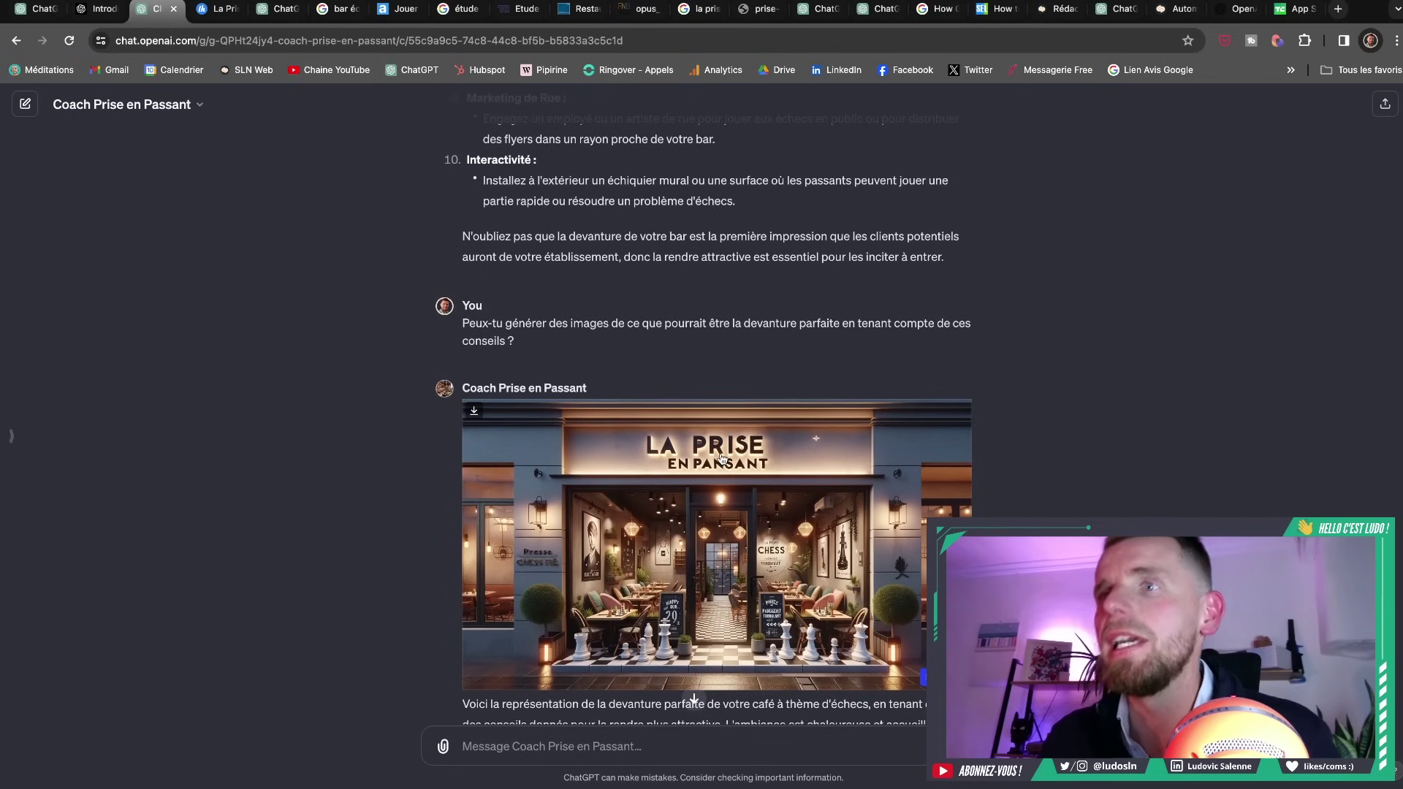
scroll(746, 494, "up", 10)
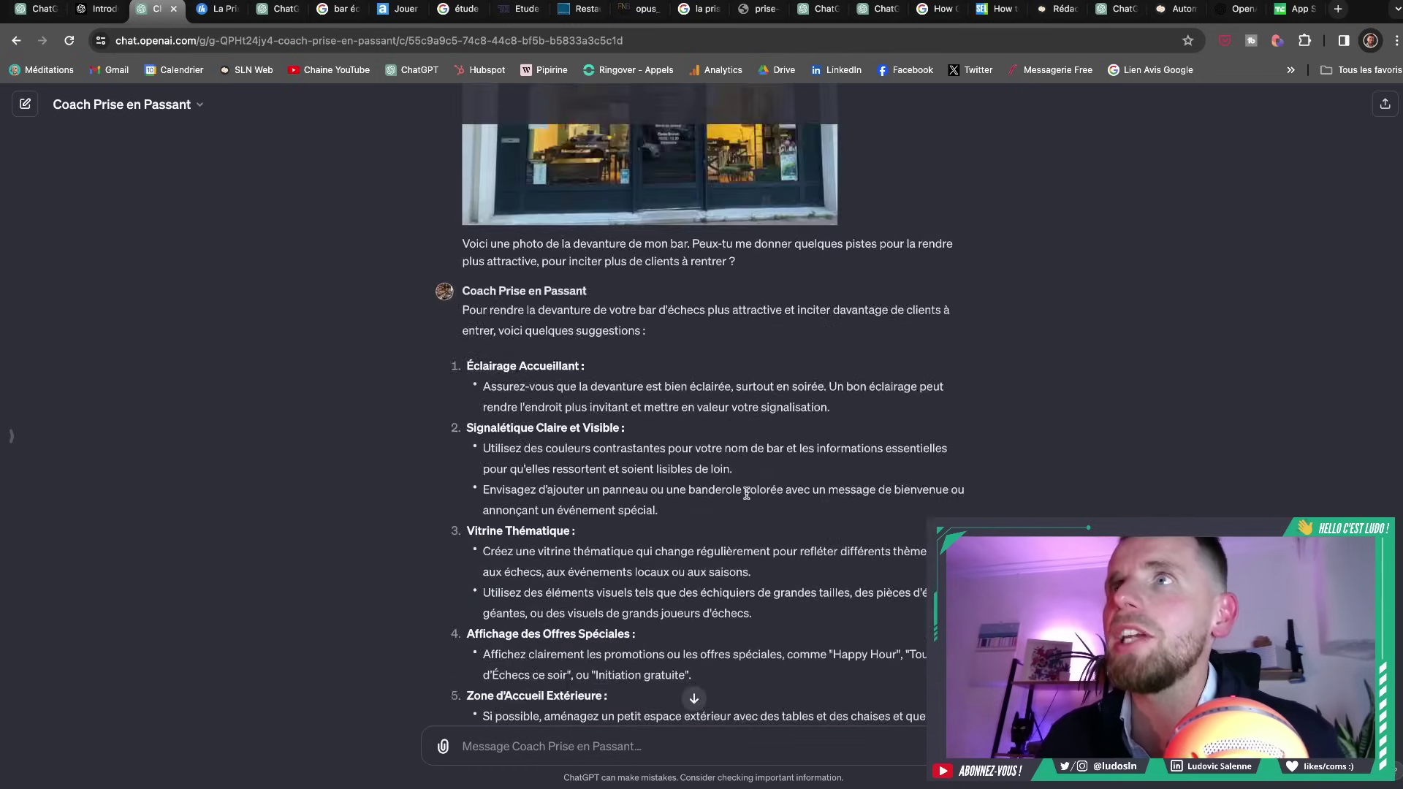
scroll(746, 494, "up", 4)
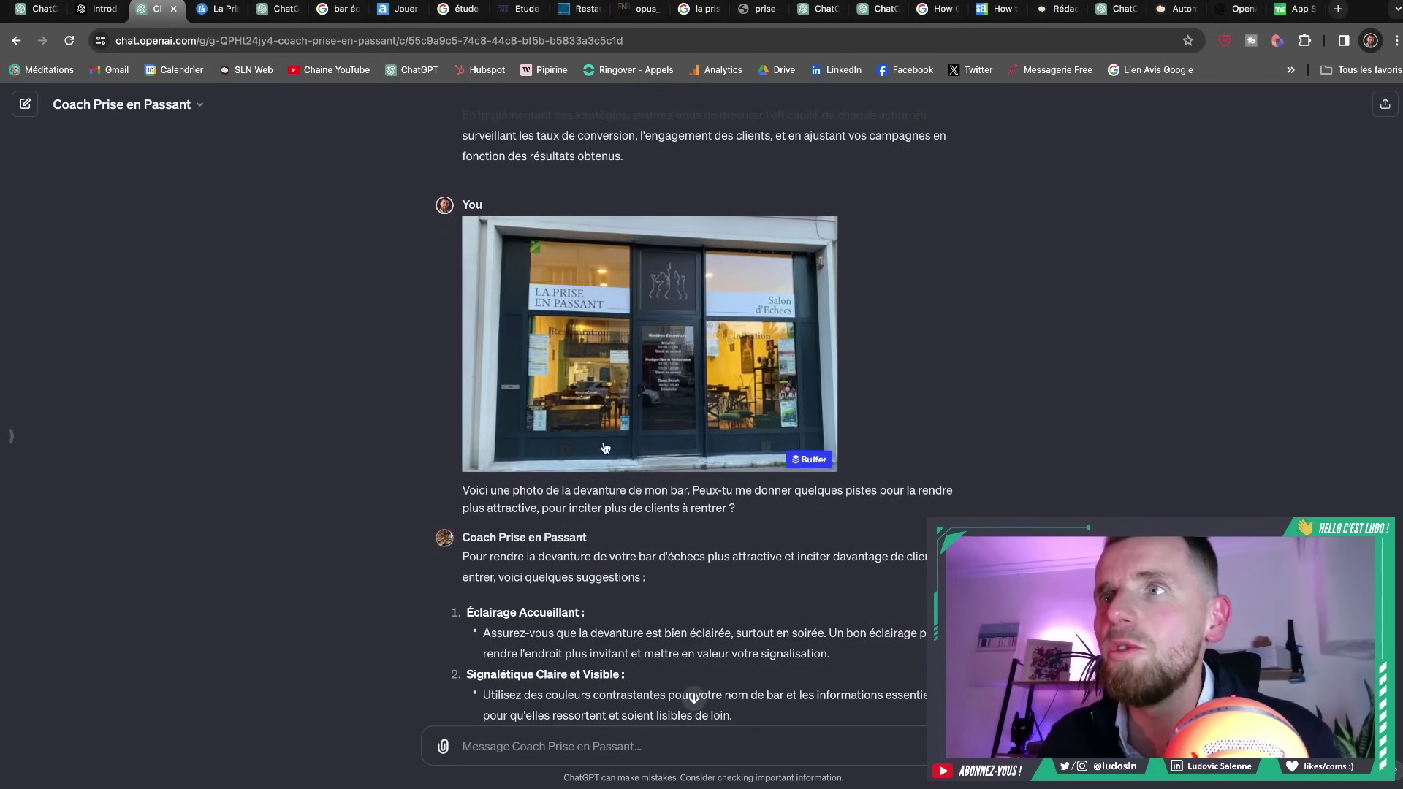
scroll(605, 448, "down", 14)
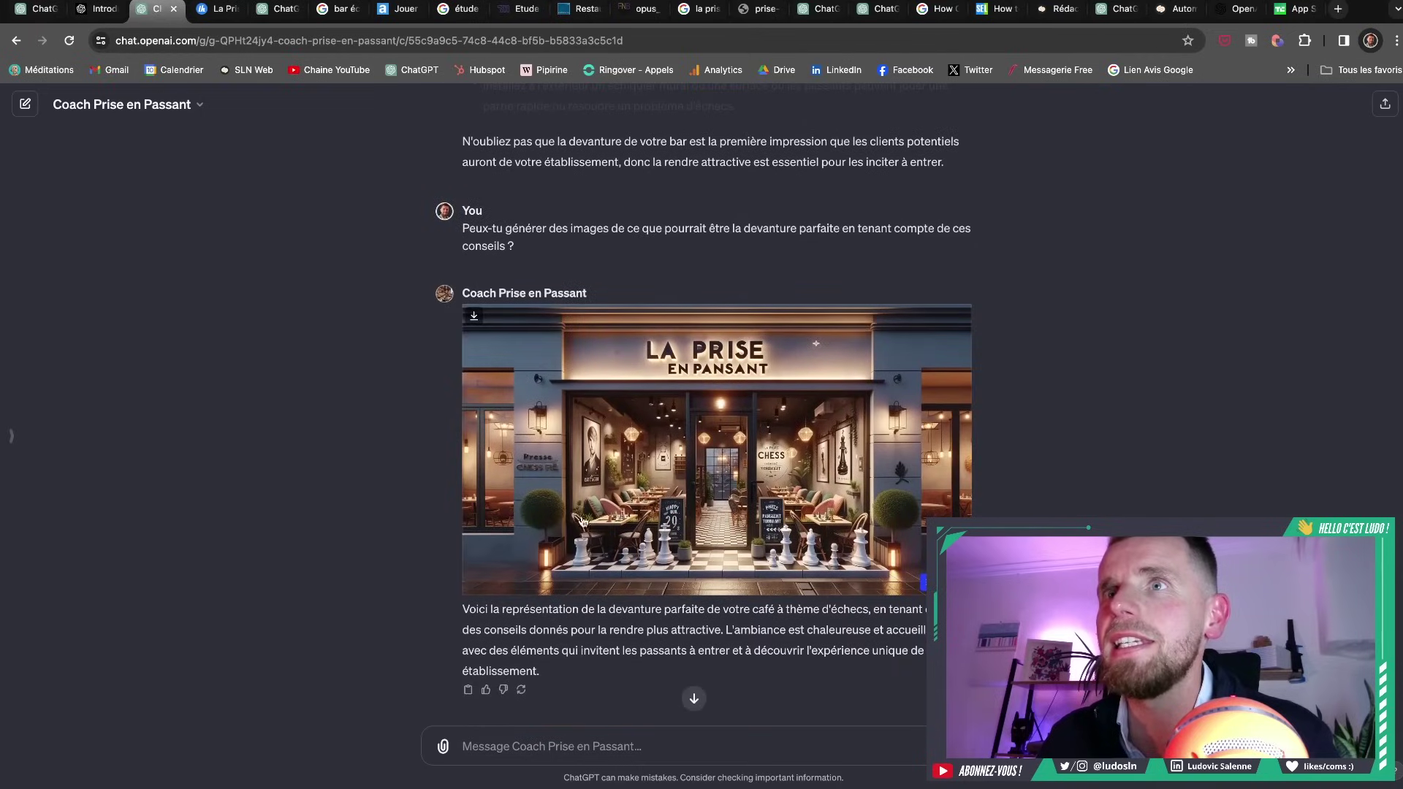
scroll(884, 475, "up", 12)
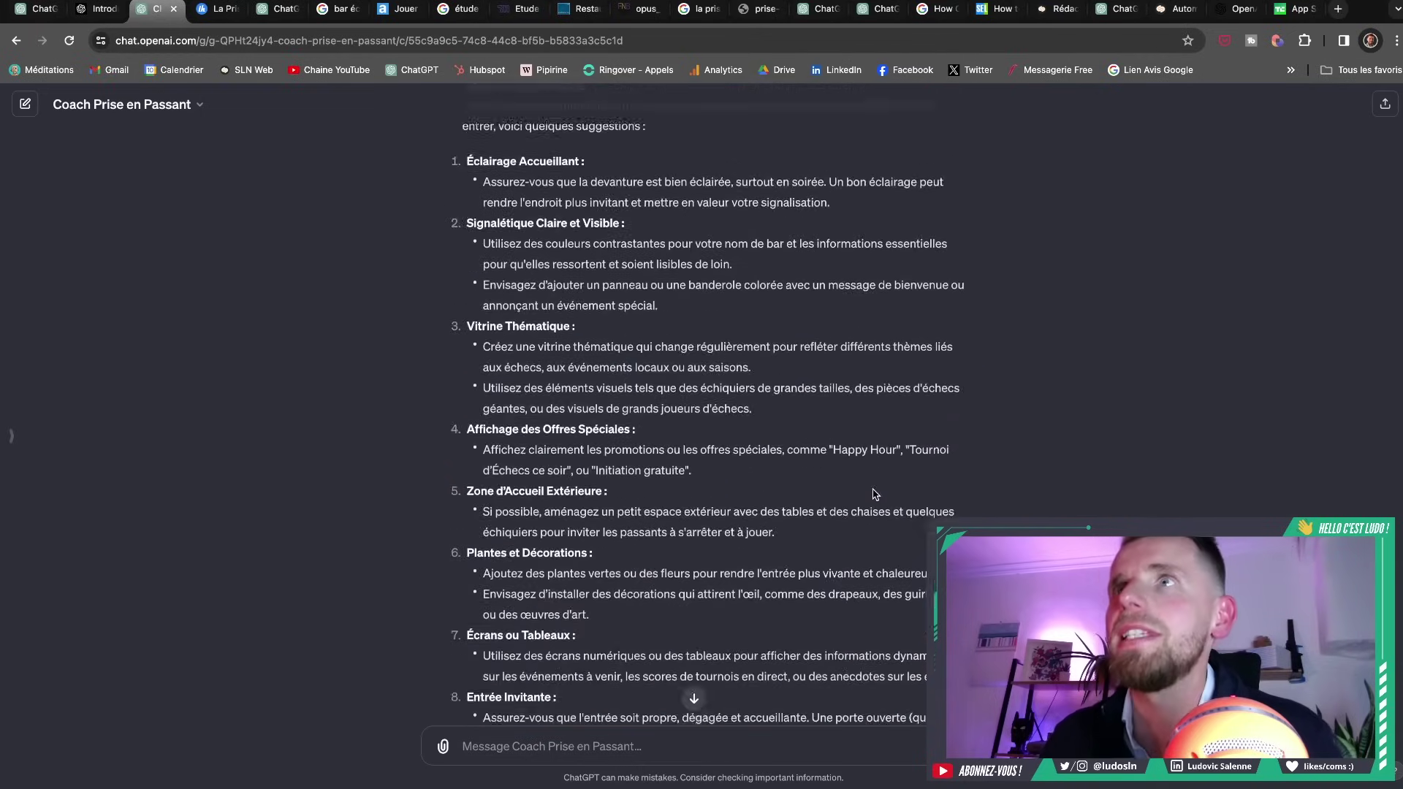
scroll(875, 495, "down", 12)
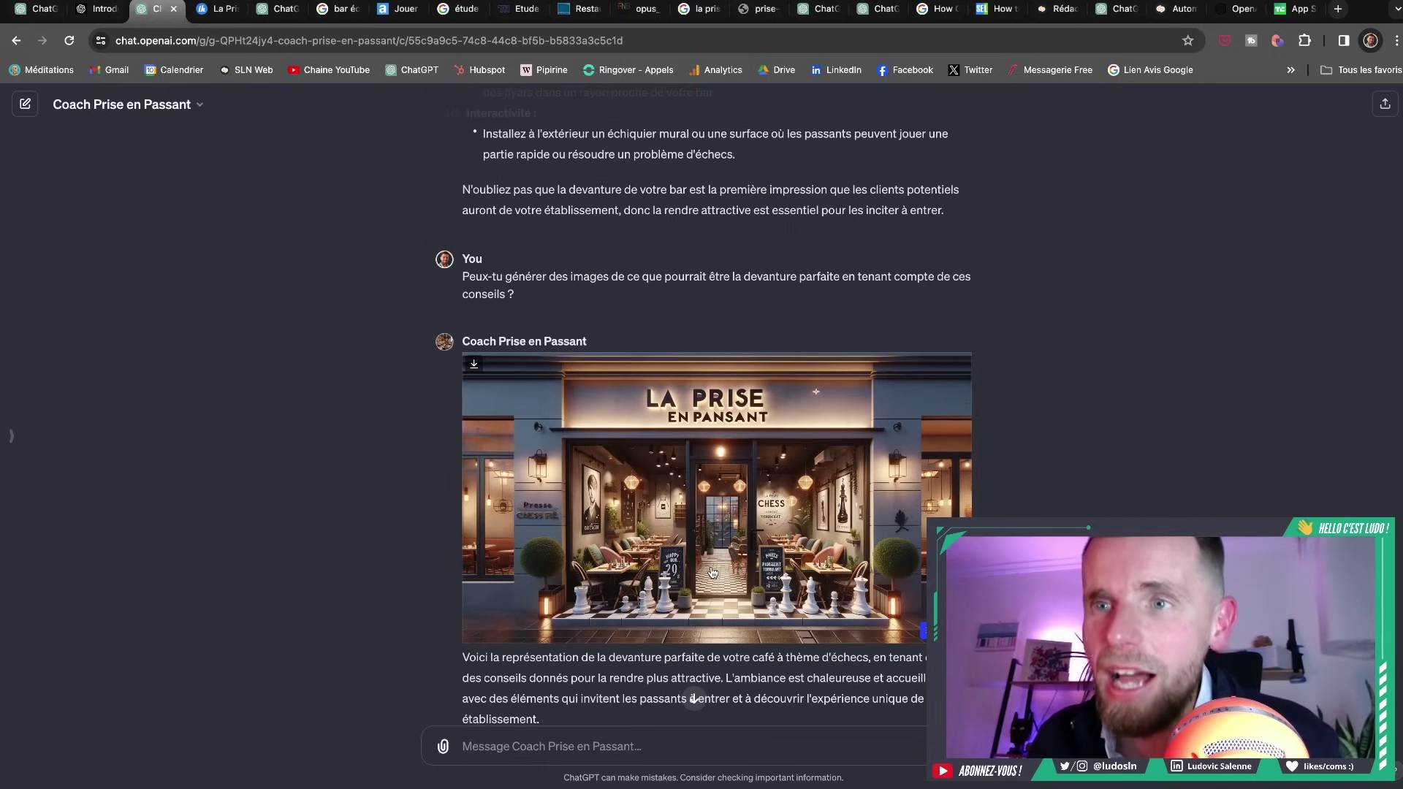
scroll(712, 572, "down", 2)
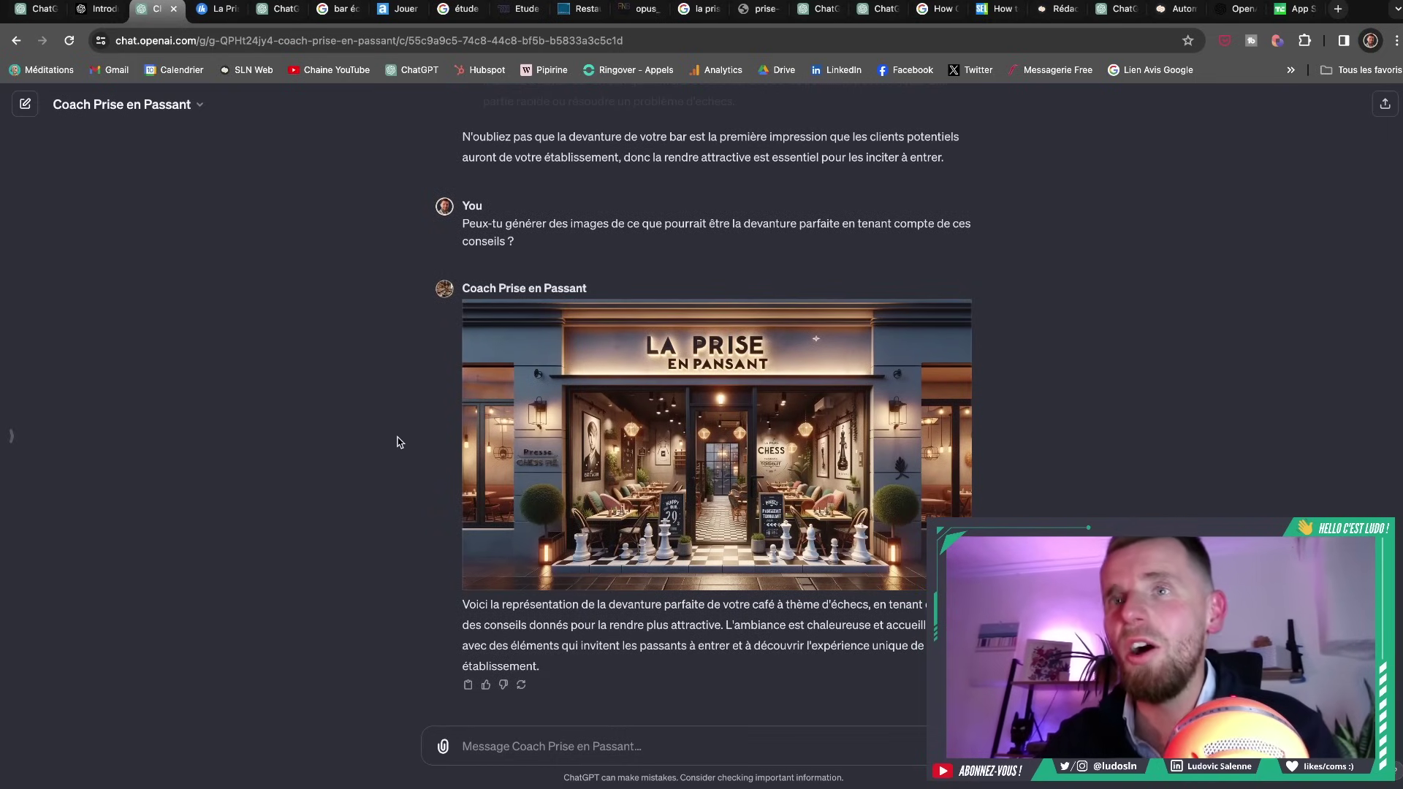
scroll(394, 441, "up", 5)
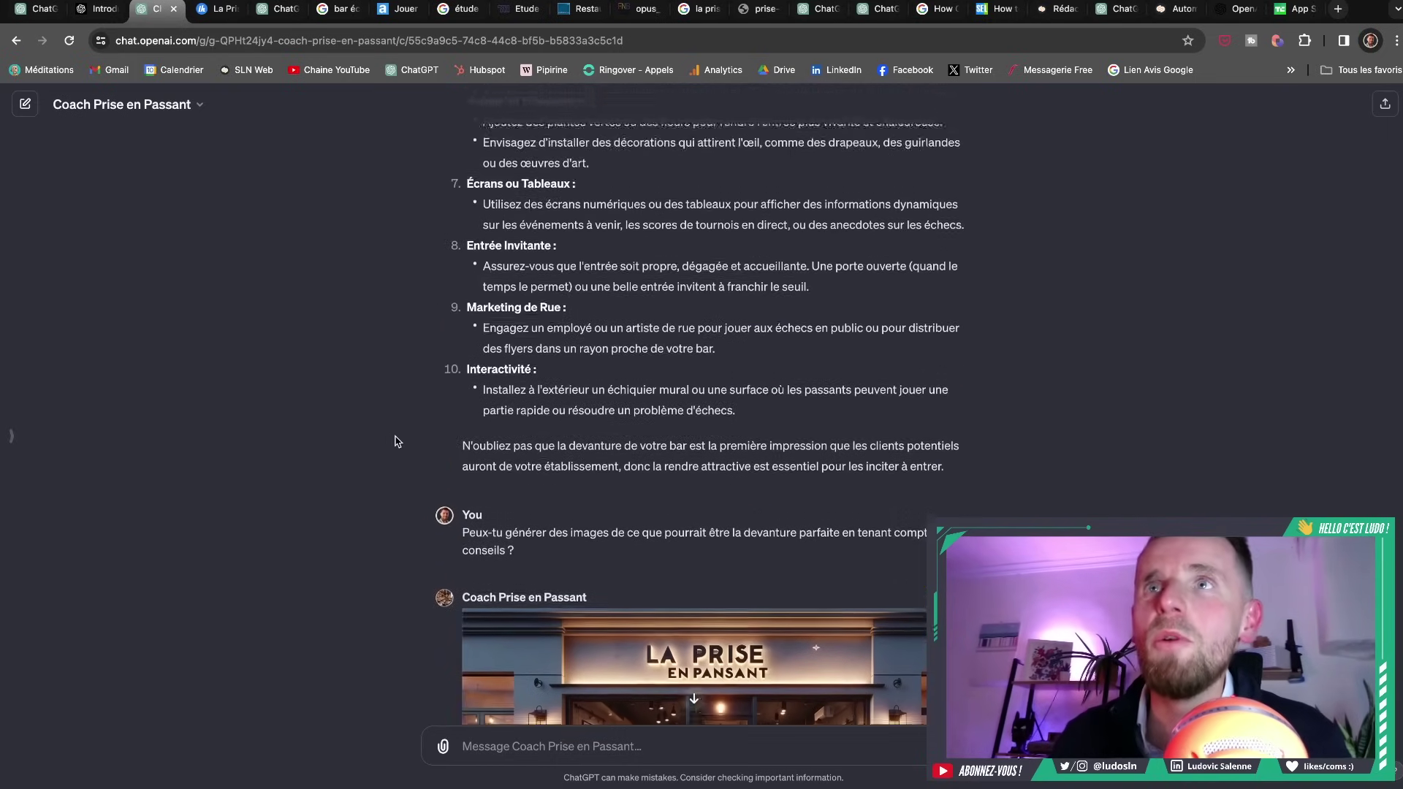
scroll(394, 442, "down", 5)
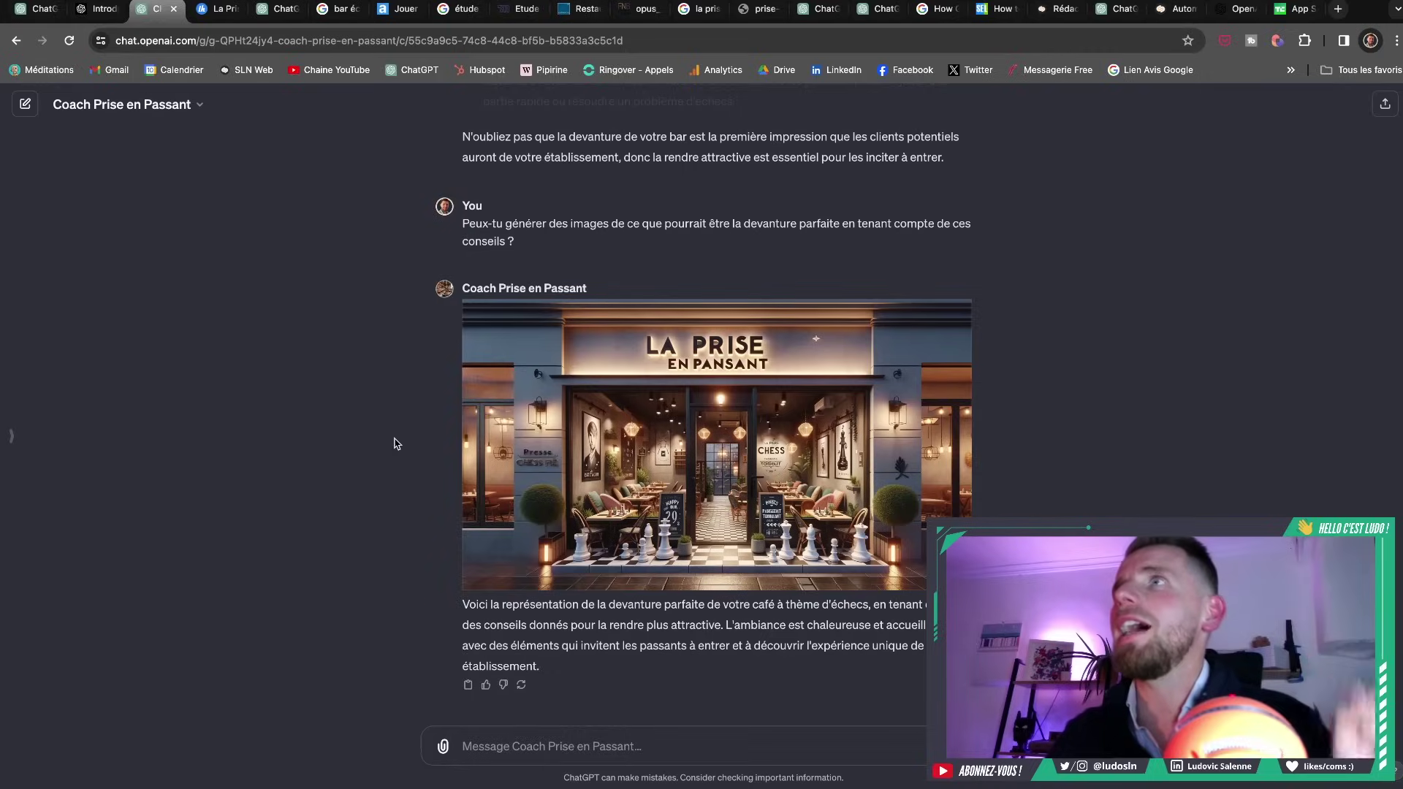
Switch to the other ChatGPT page, browse to the My GPTs list and start creating a new GPT
left_click(820, 10)
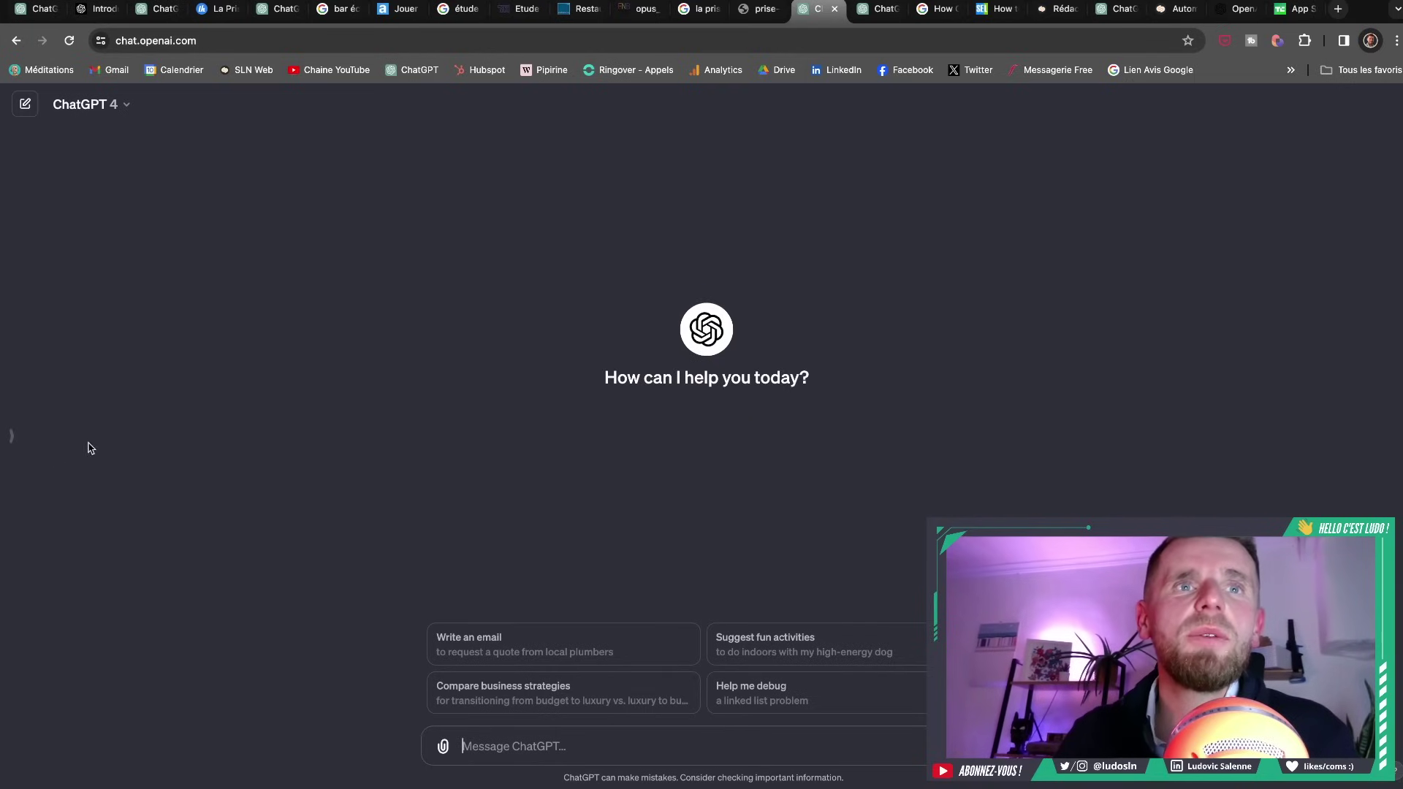
left_click(15, 436)
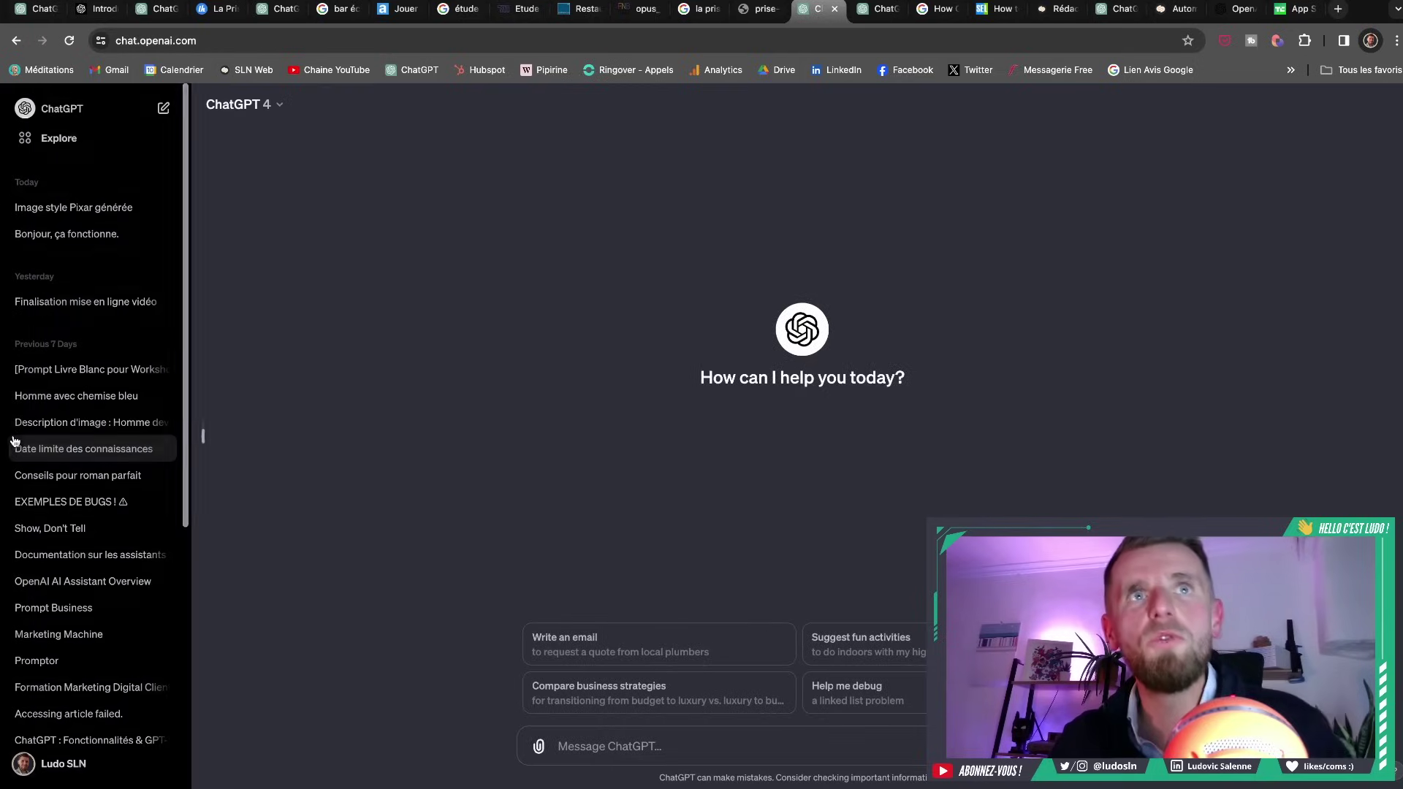
left_click(51, 138)
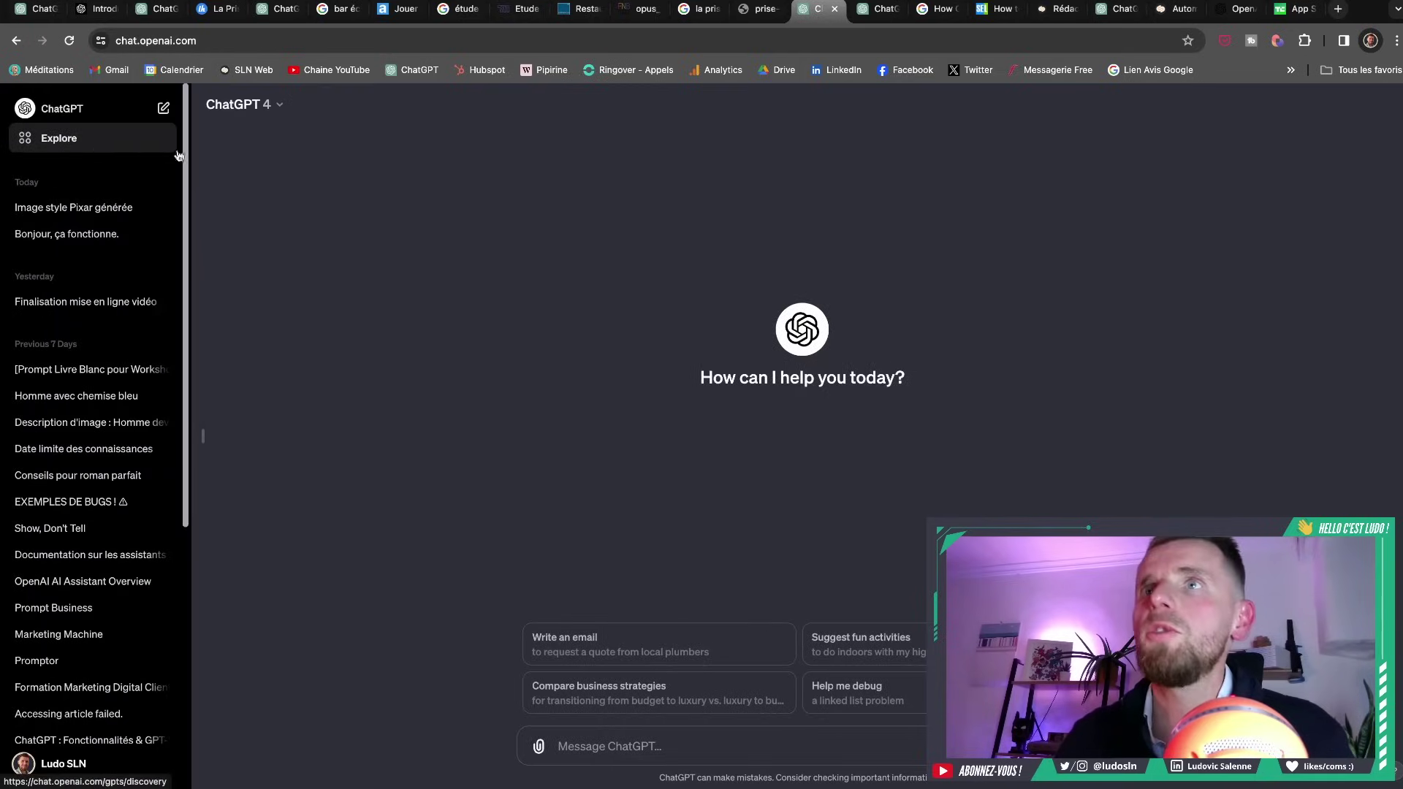
left_click(203, 436)
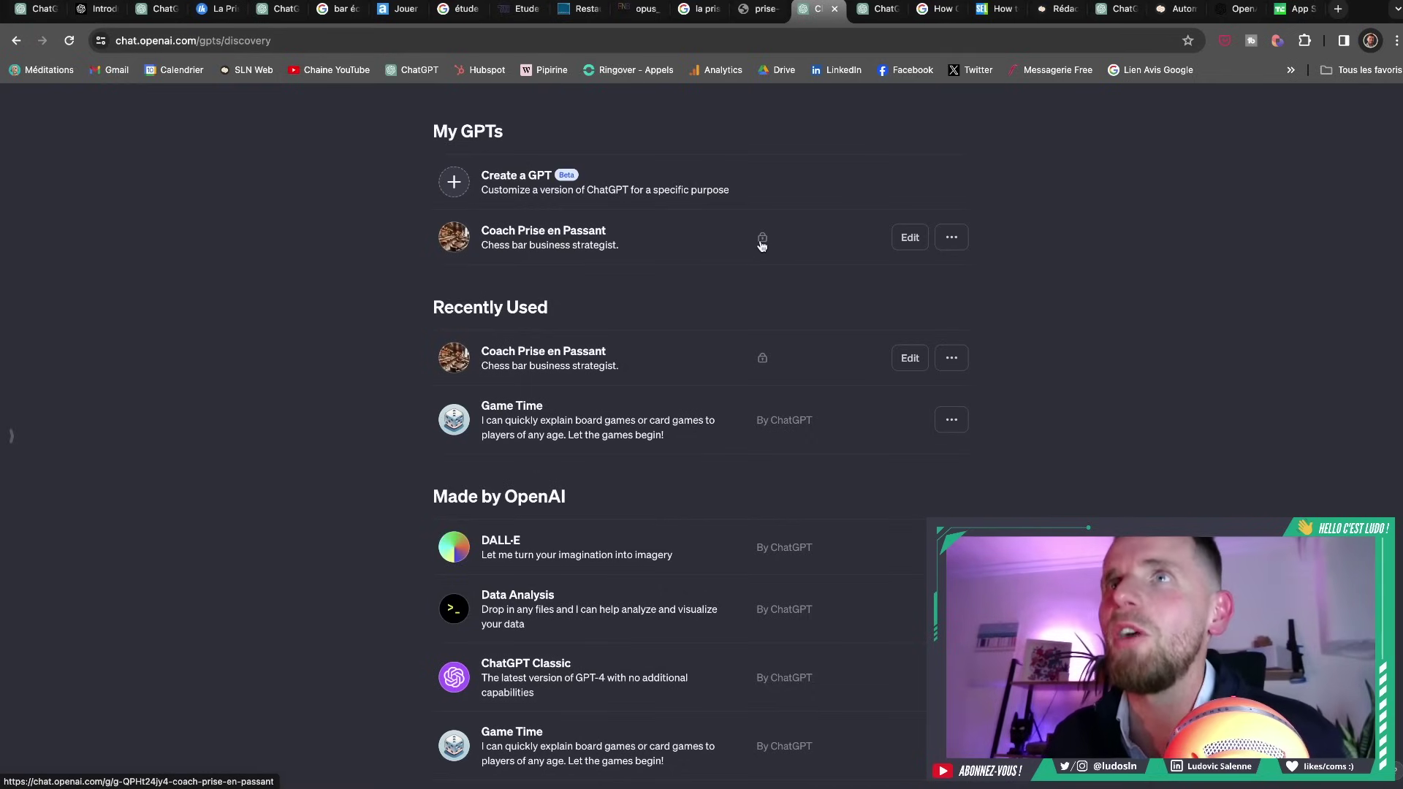
left_click(452, 192)
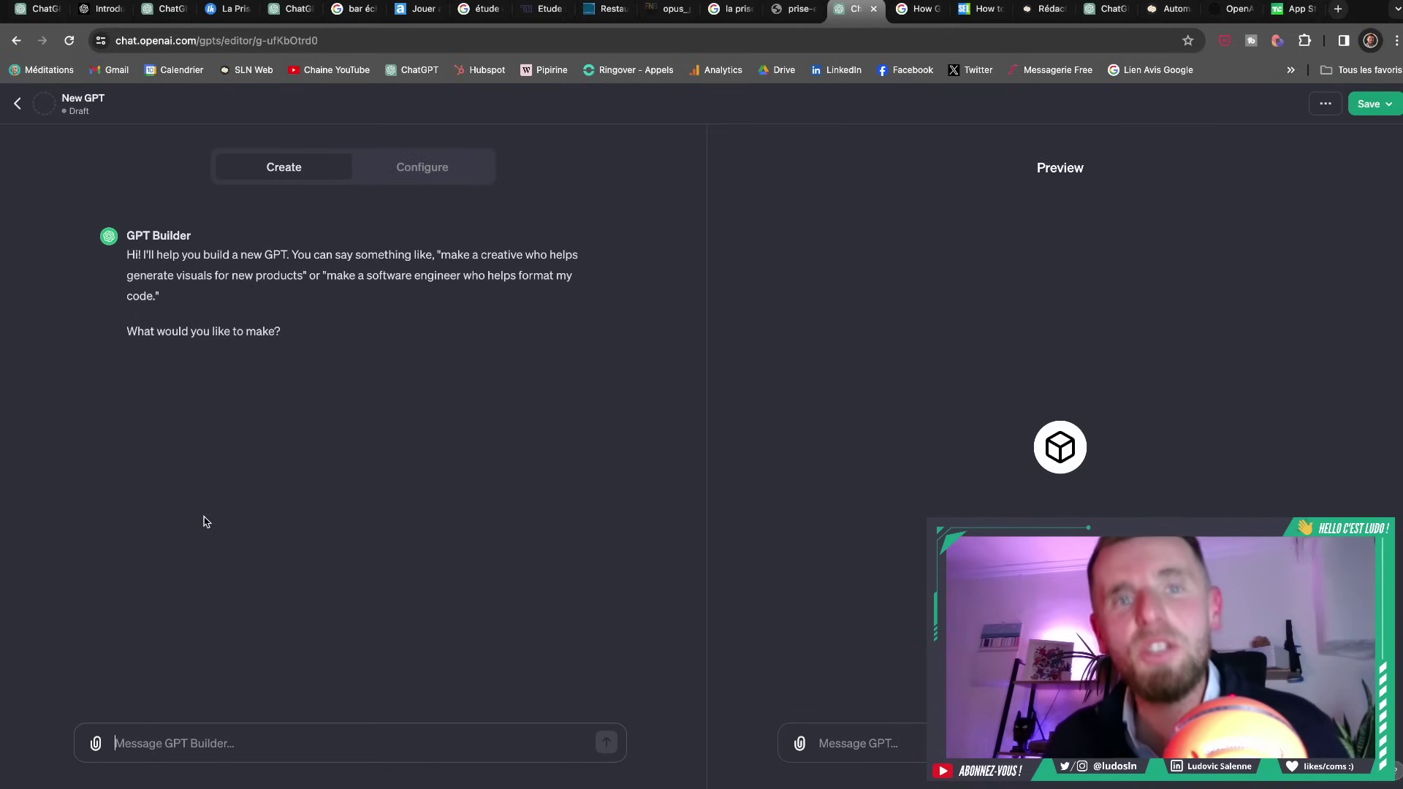
Ask GPT Builder for a French-speaking SEO writing companion covering keyword definition, article writing, publishing and content promotion
type("Peux-tu créer un GPT pour aider l’utilisateur à rédiger du contenu web optimisé pour les moteurs de recherche ? Le GPT est un véritable compagnon de rédaction SEO. Il doit aider l’utilisateur dans l’intégralité du process de rédaction web : définition des mots clés, rédaction de l’article, mise en ligne et promotion du contenu. Réponds en français.")
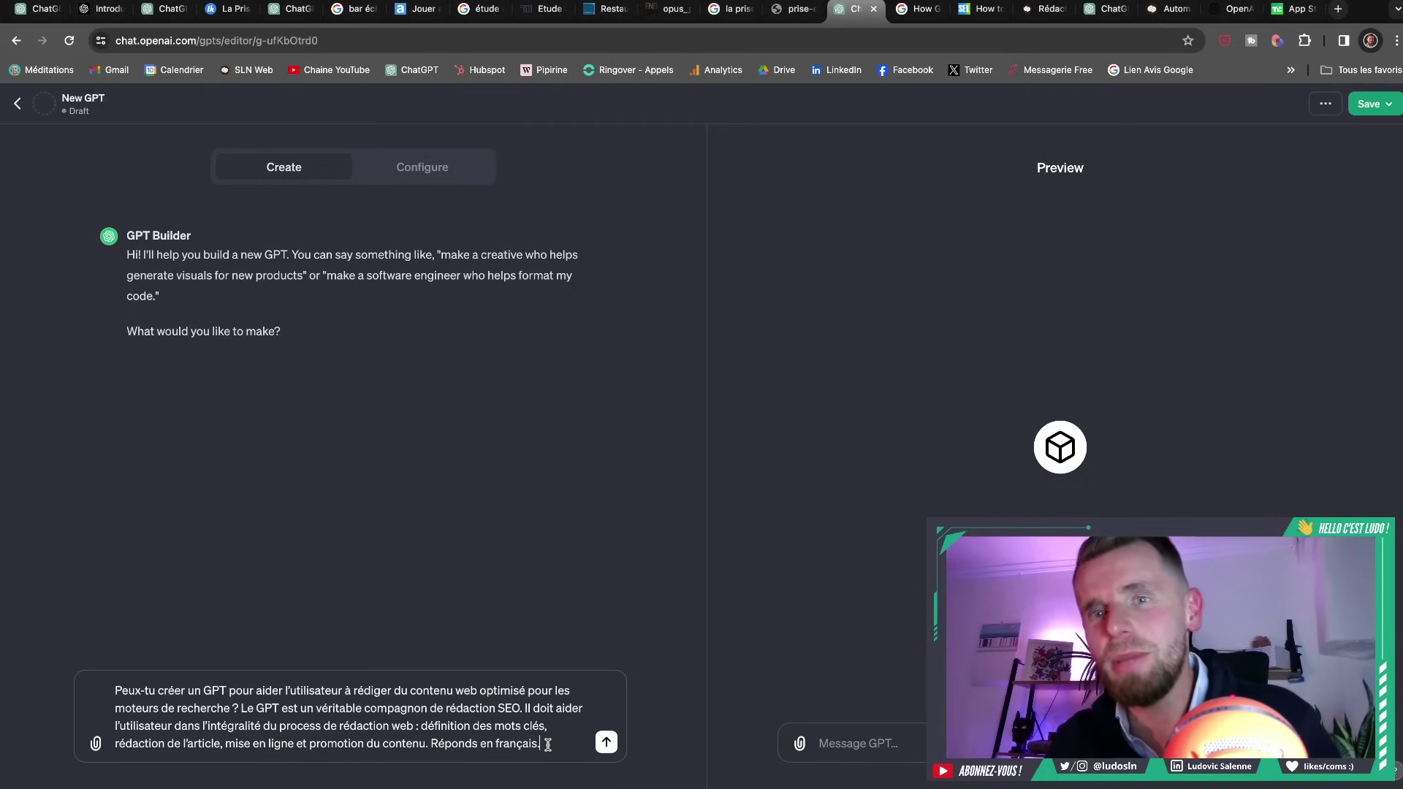
left_click_drag(547, 744, 107, 674)
left_click(570, 743)
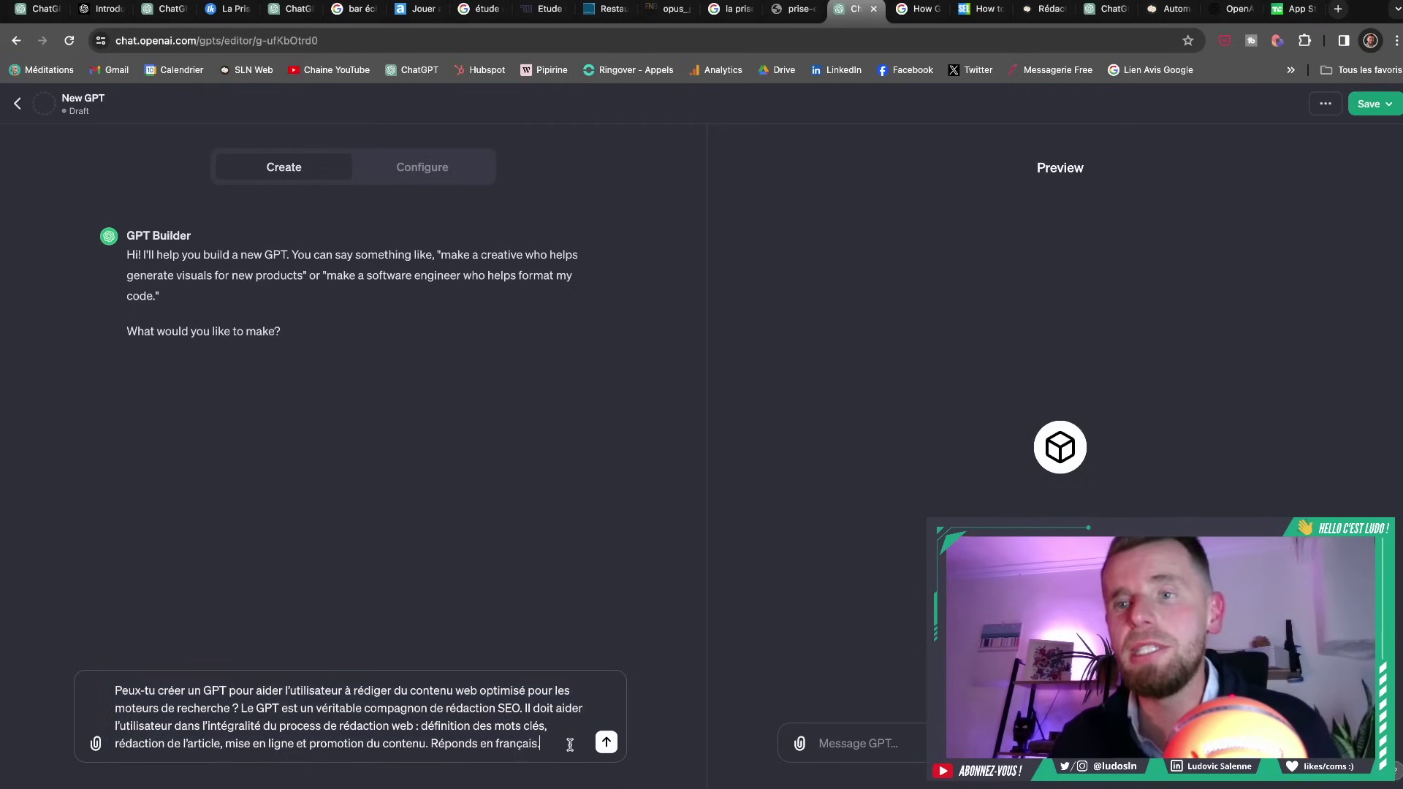
left_click(607, 742)
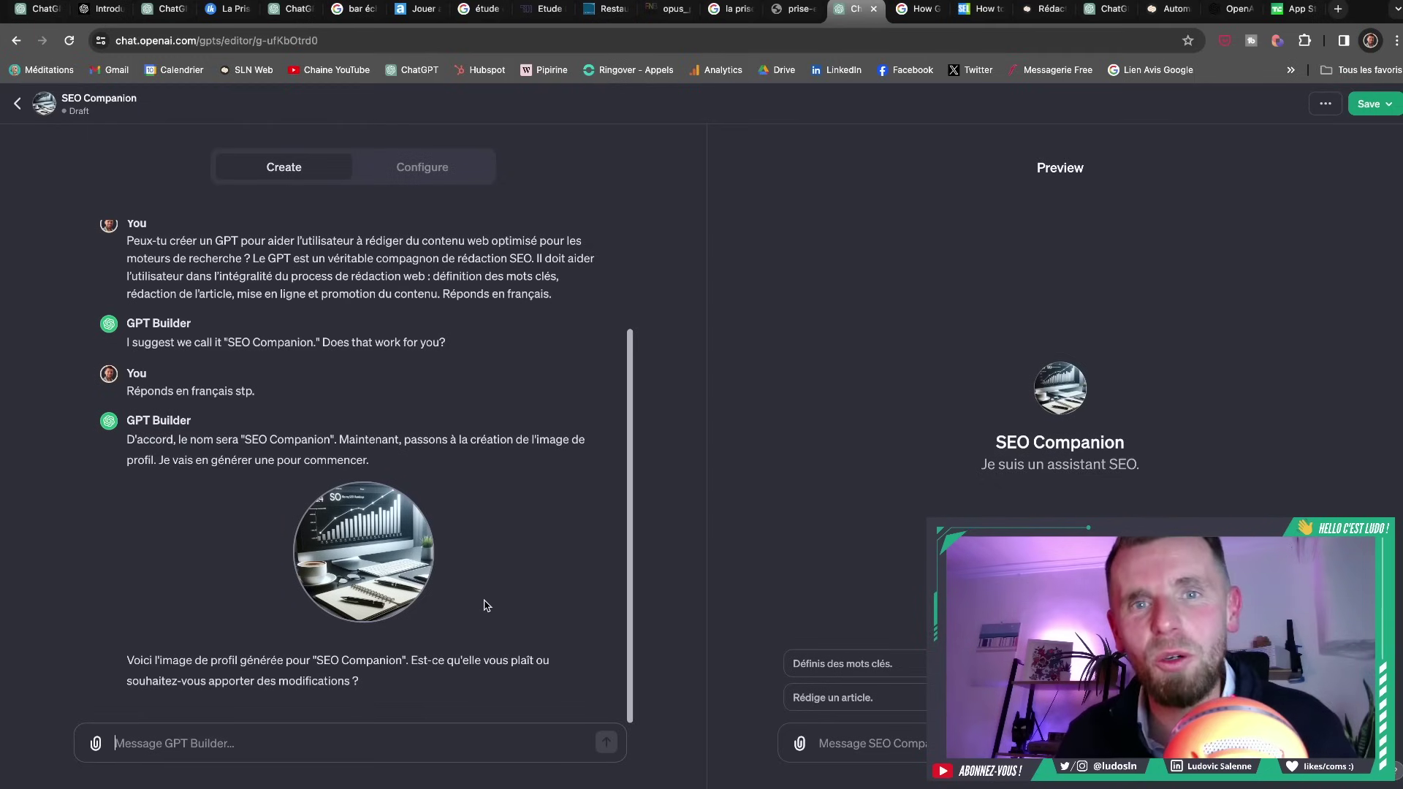
Tell GPT Builder to name the GPT "Coach Ludo SEO" and generate an eye-catching, contrasting icon implying first place on Google
type("Pour le nom, le GPT va s'appeler \"Coach Ludo SEO\" et pour l'icône peux-tu en générer une autre avec des contrastes de couleur attractif, qui attire l'oeil de l'utilisateur dans le store et avec une représentation implicite de la 1ère place sur Google.")
key("Return")
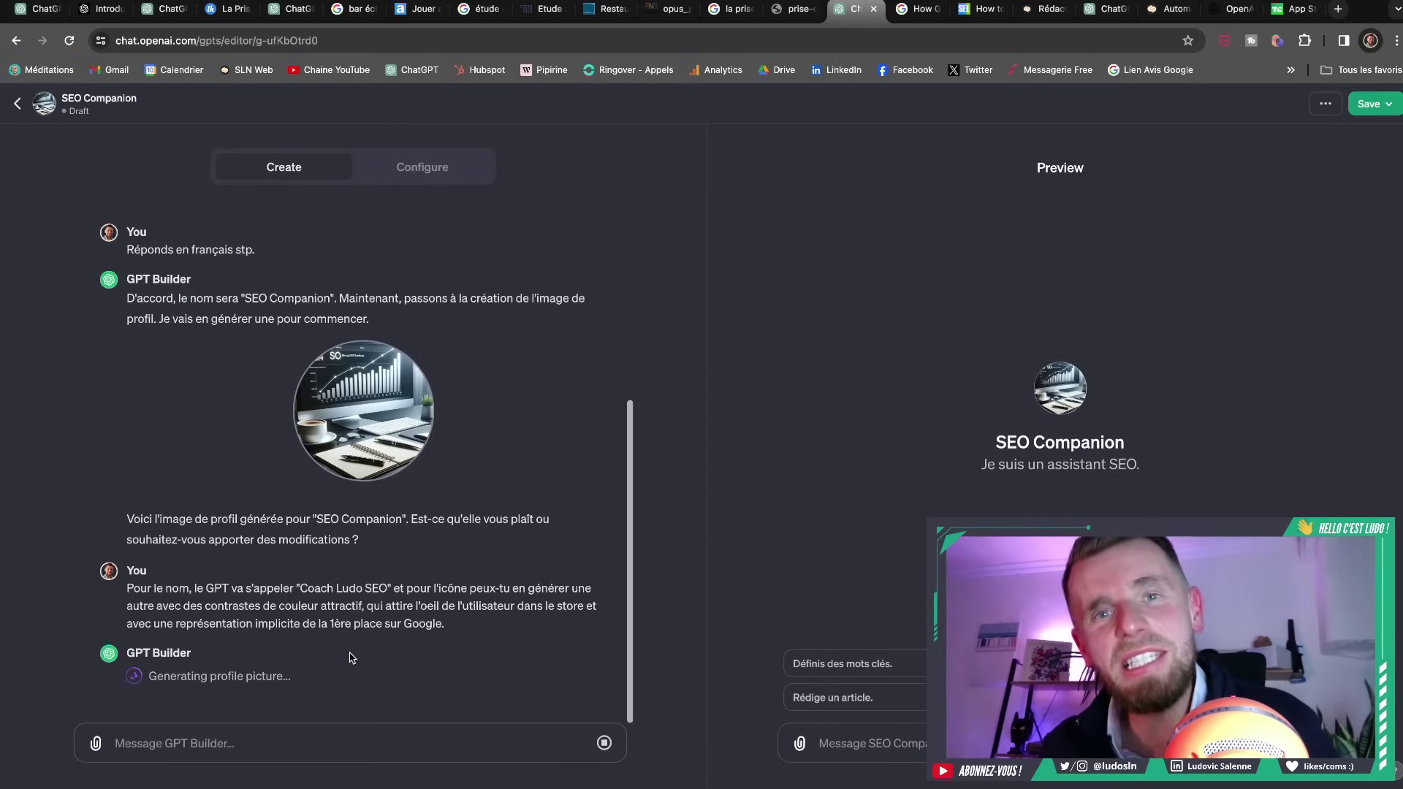
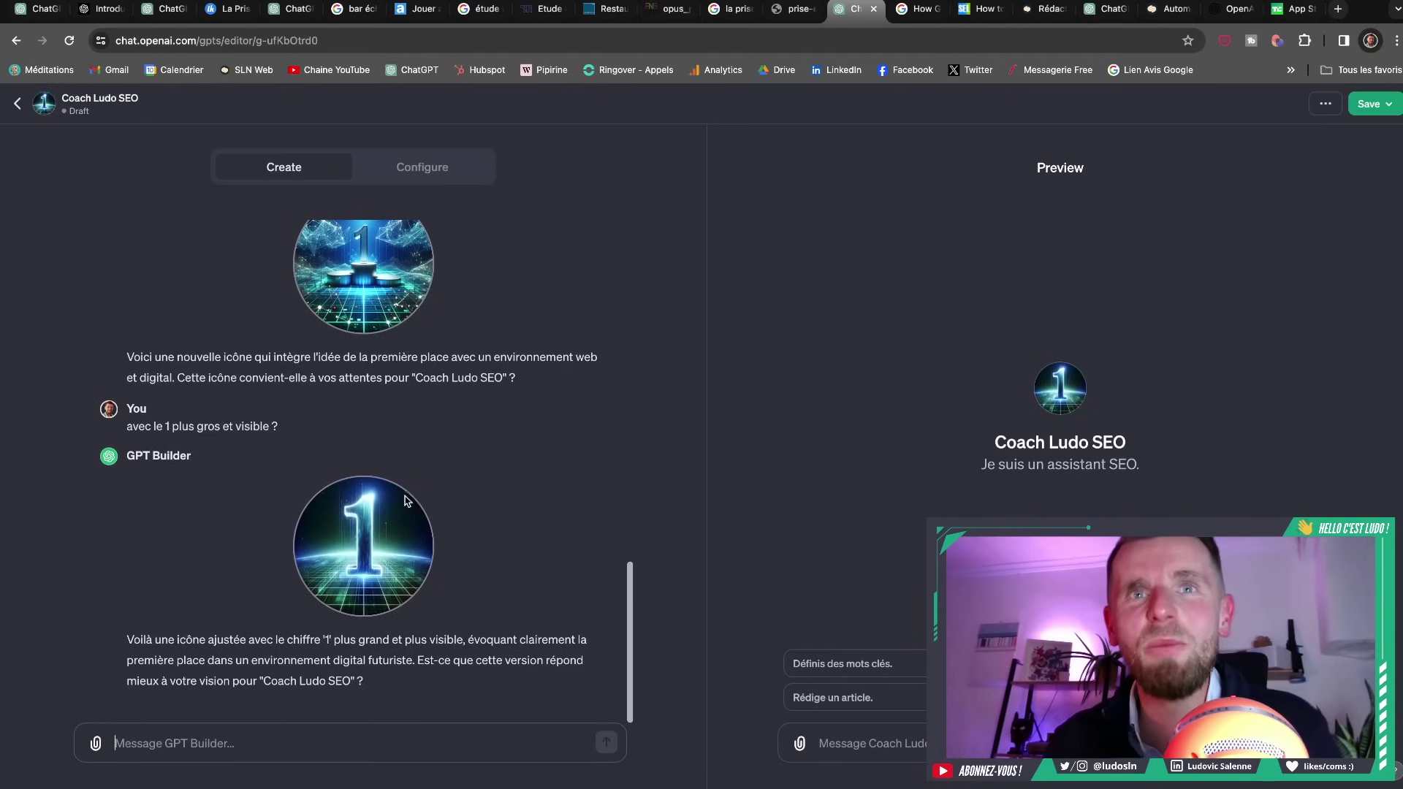
Compare the successive generated icons in the builder conversation and check the GPT's current configuration
scroll(406, 501, "up", 3)
scroll(407, 502, "up", 9)
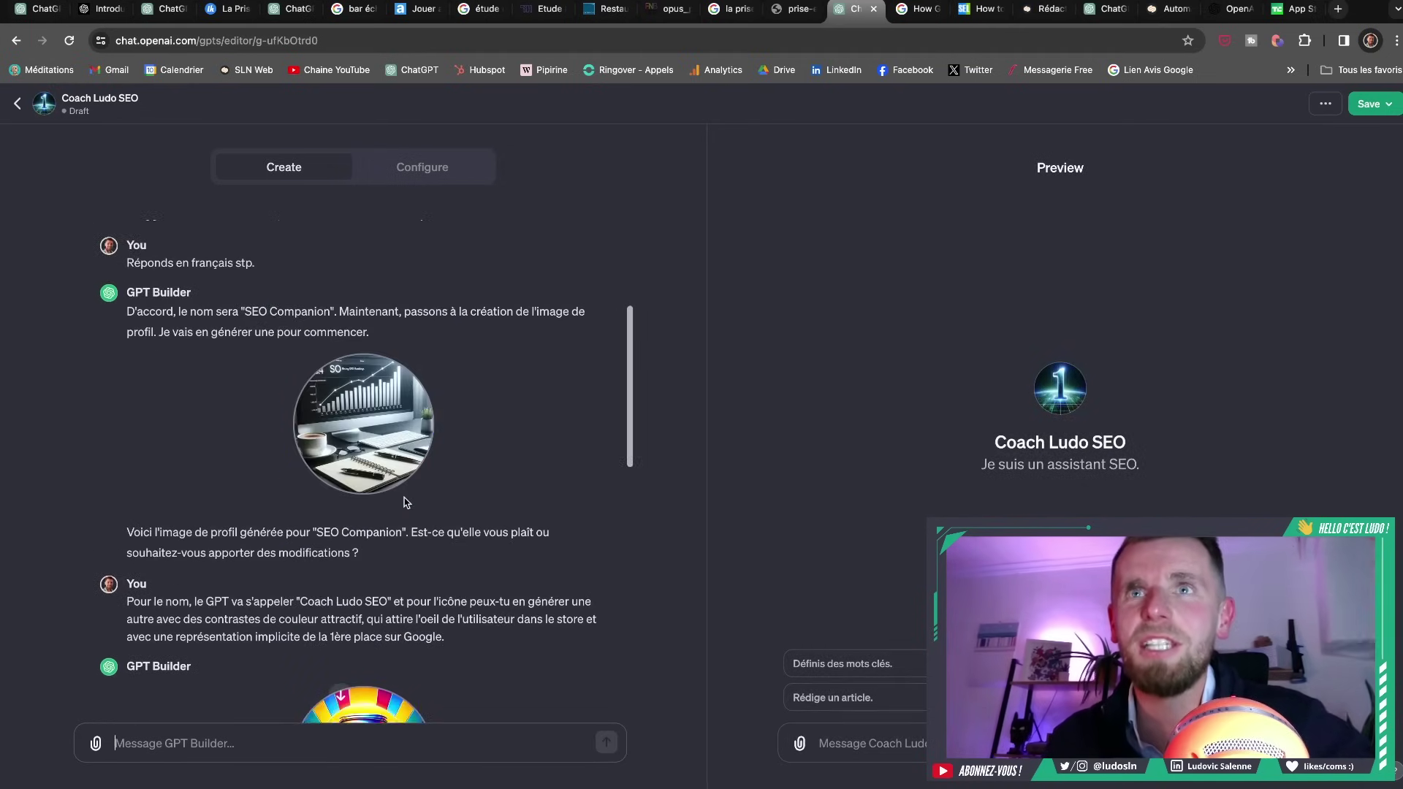
scroll(406, 499, "down", 10)
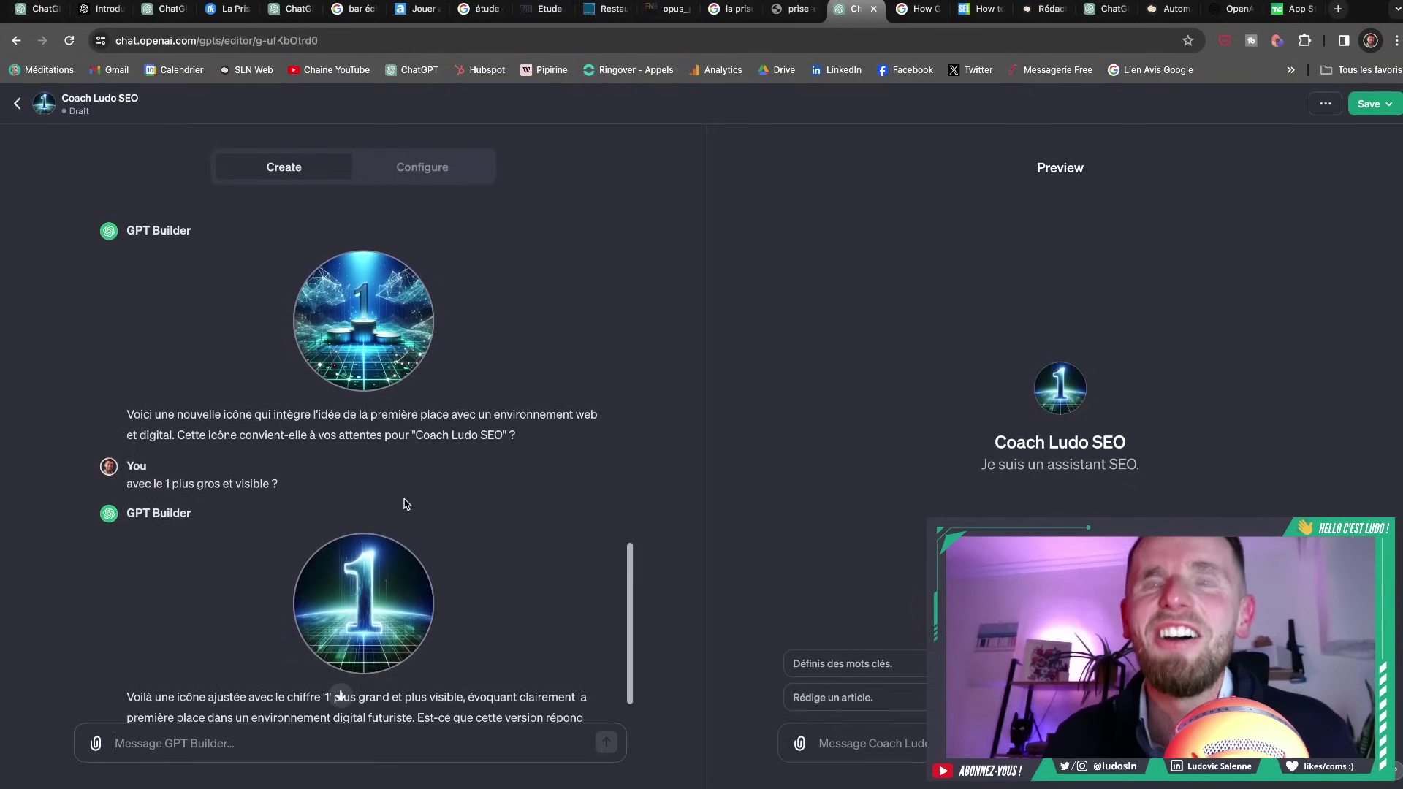
scroll(406, 502, "up", 1)
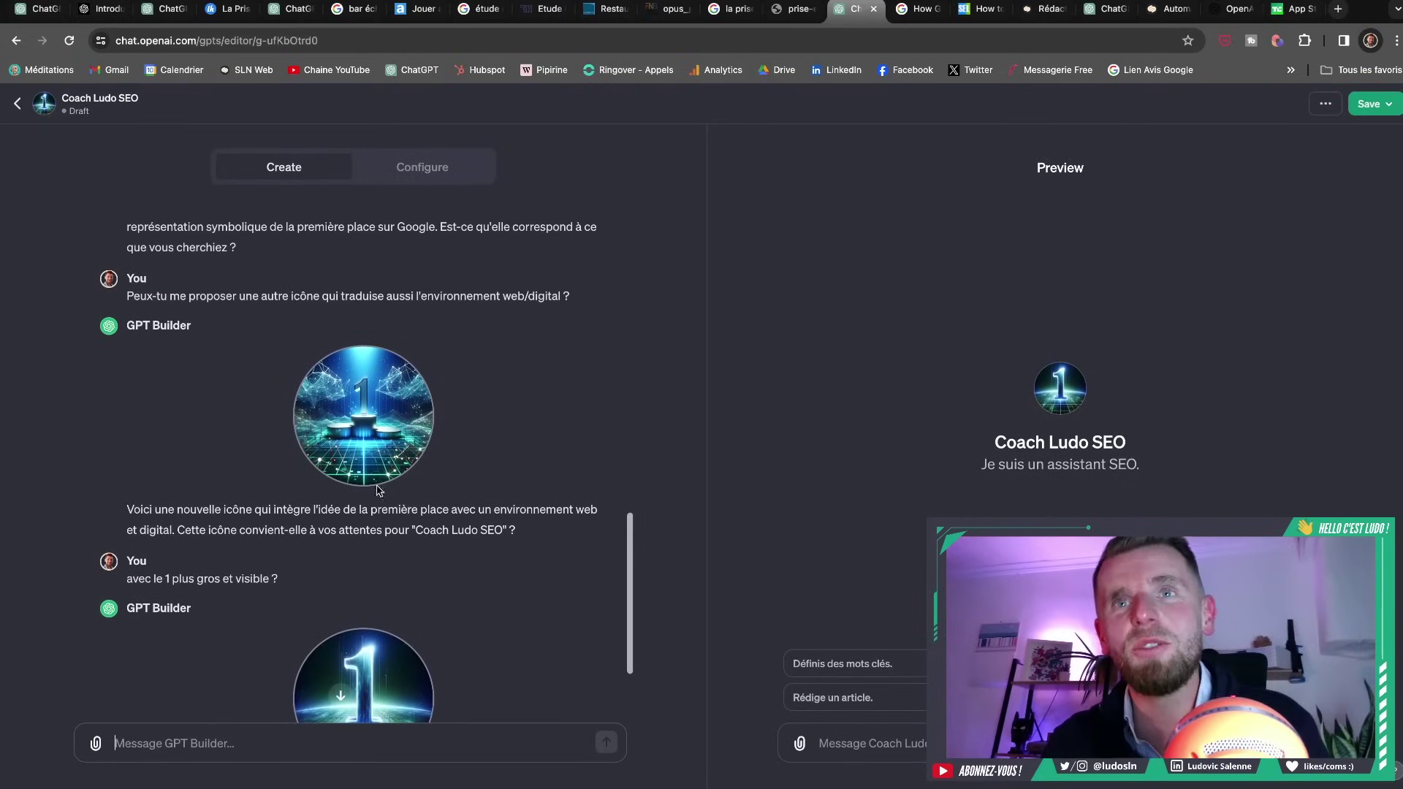
scroll(372, 434, "down", 3)
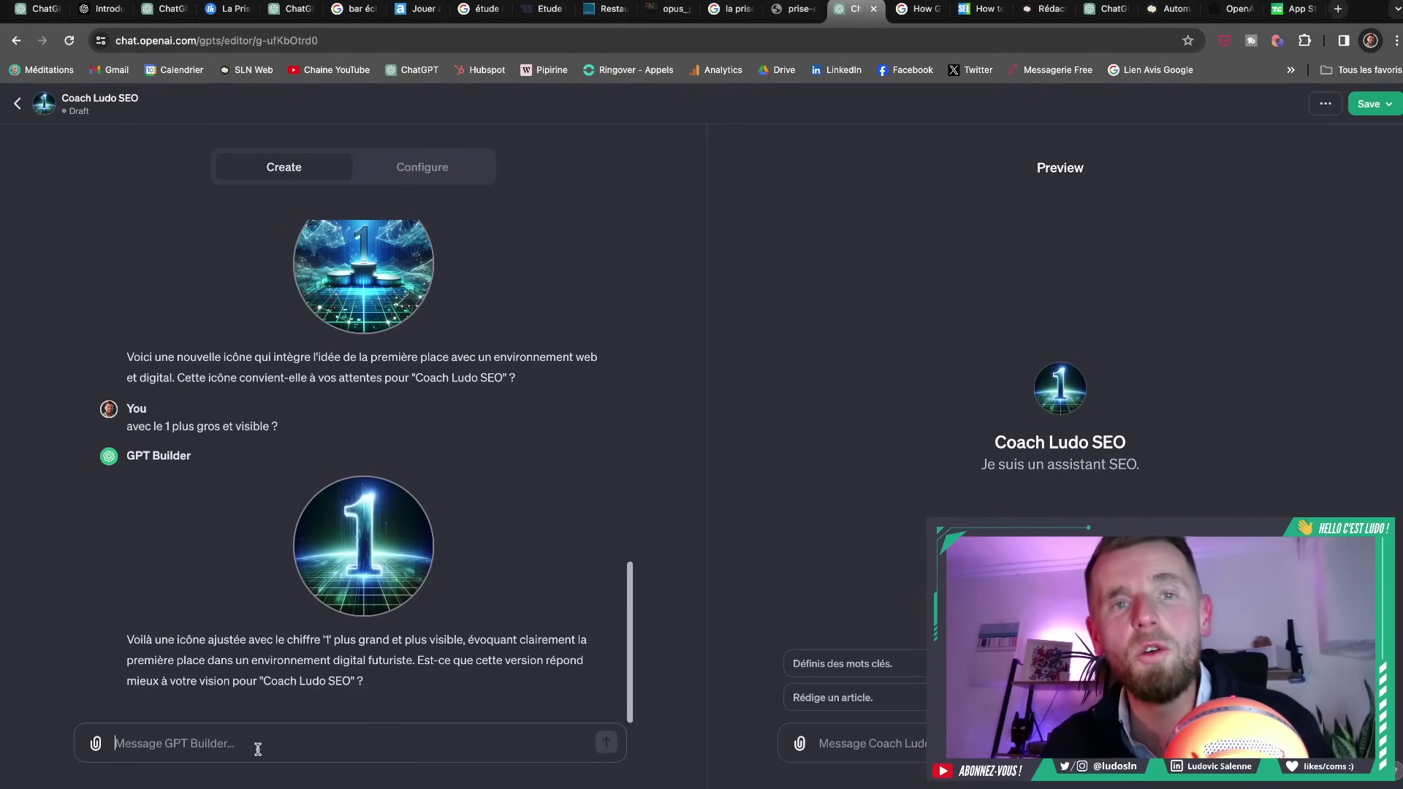
left_click(413, 171)
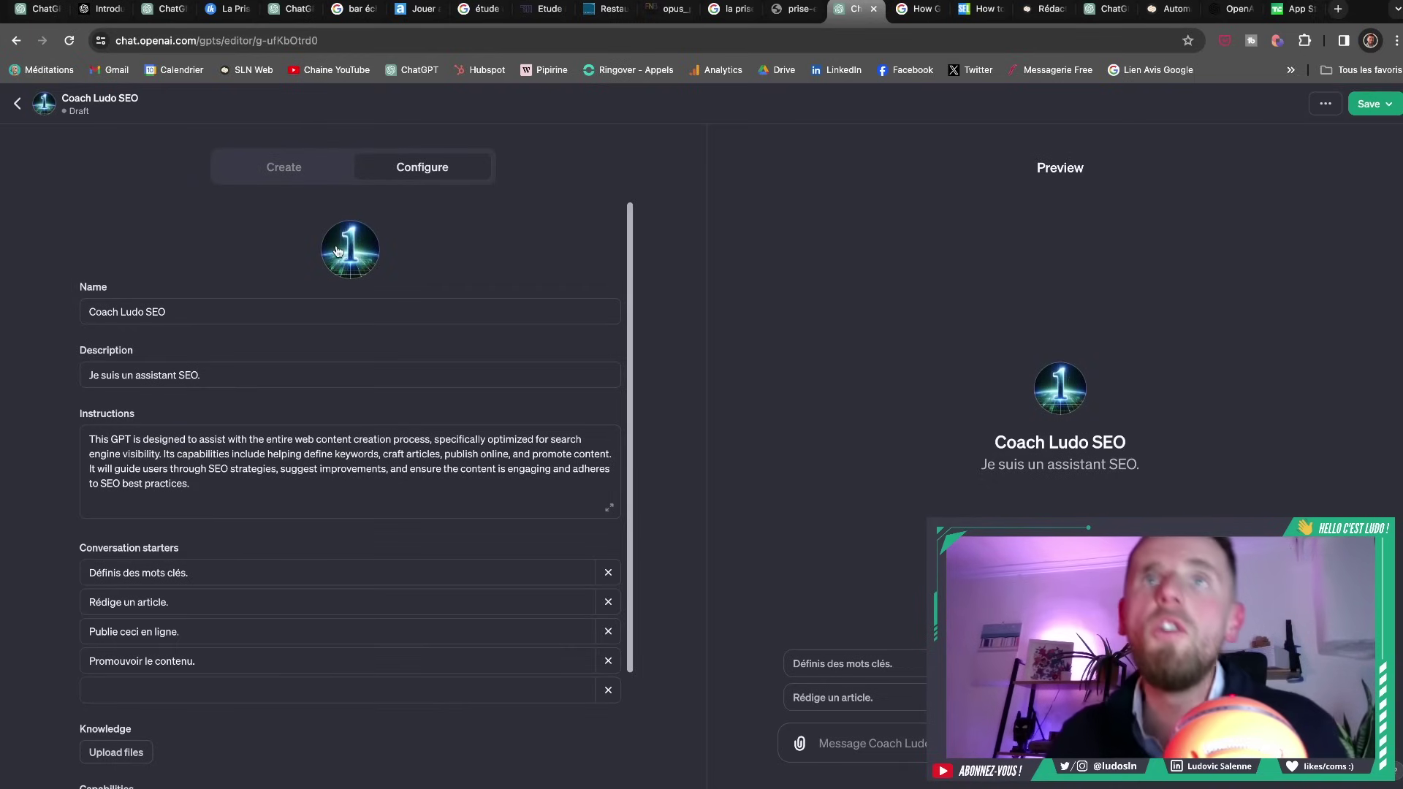
left_click(285, 178)
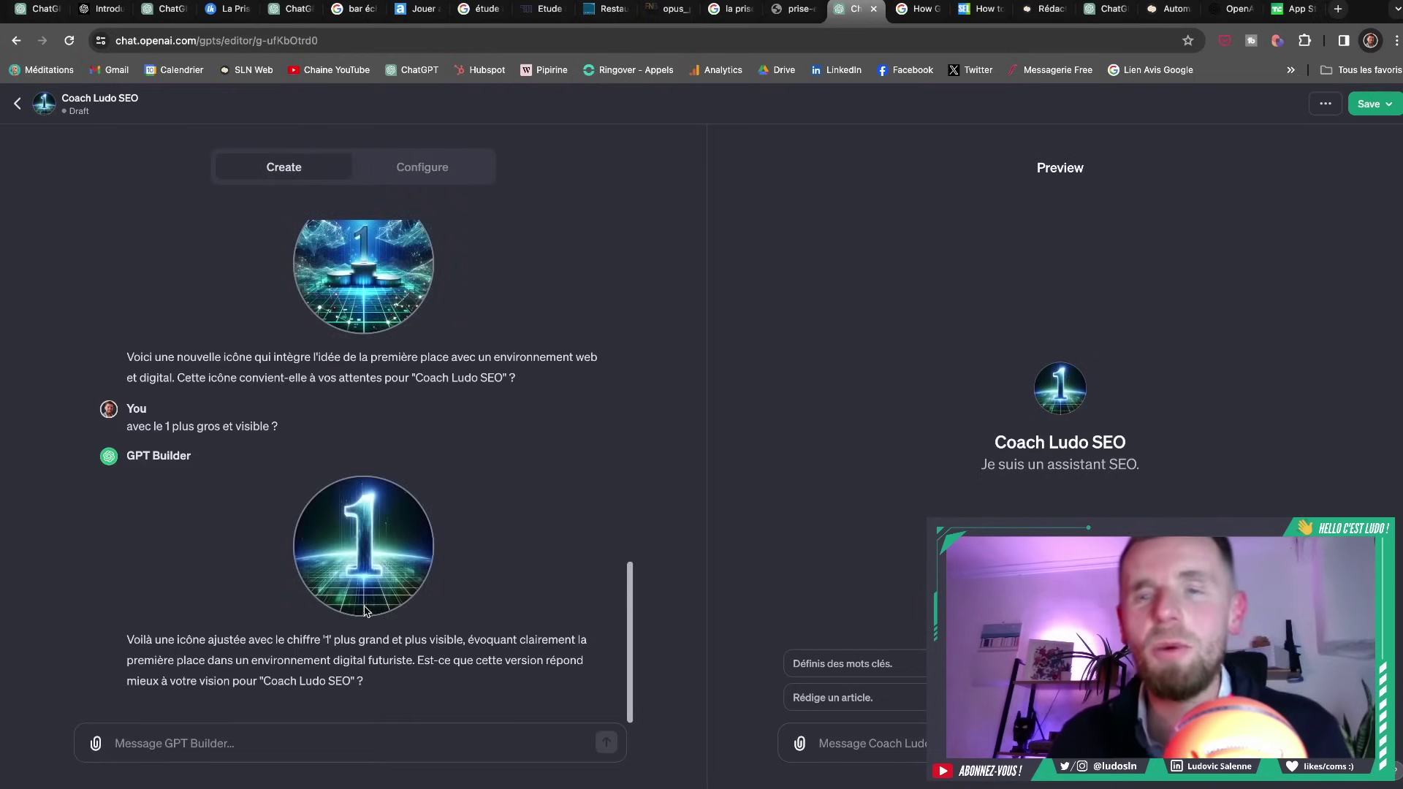
Approve the latest icon by replying "Oui c'est tout bon!" to GPT Builder
left_click(376, 749)
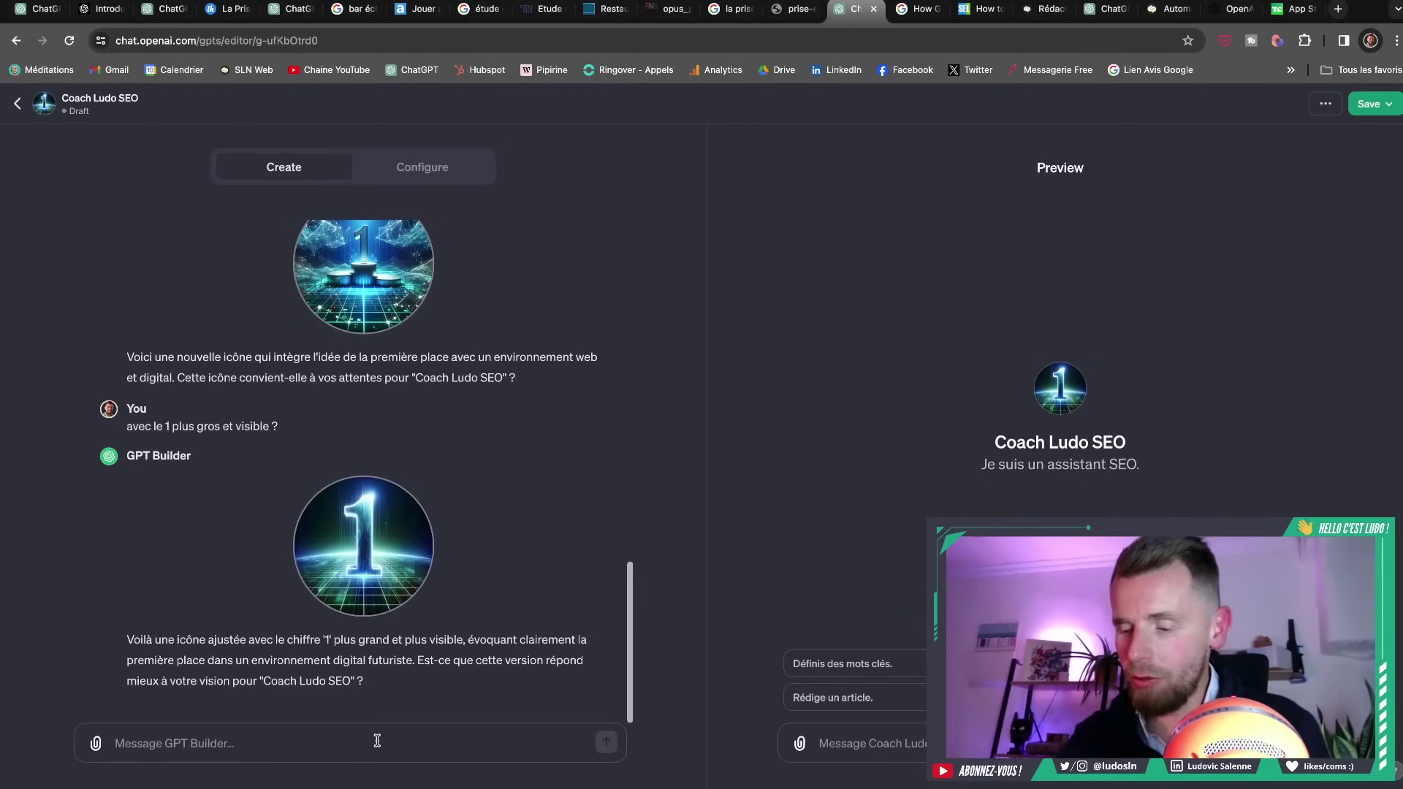
type("Oui c'est tout")
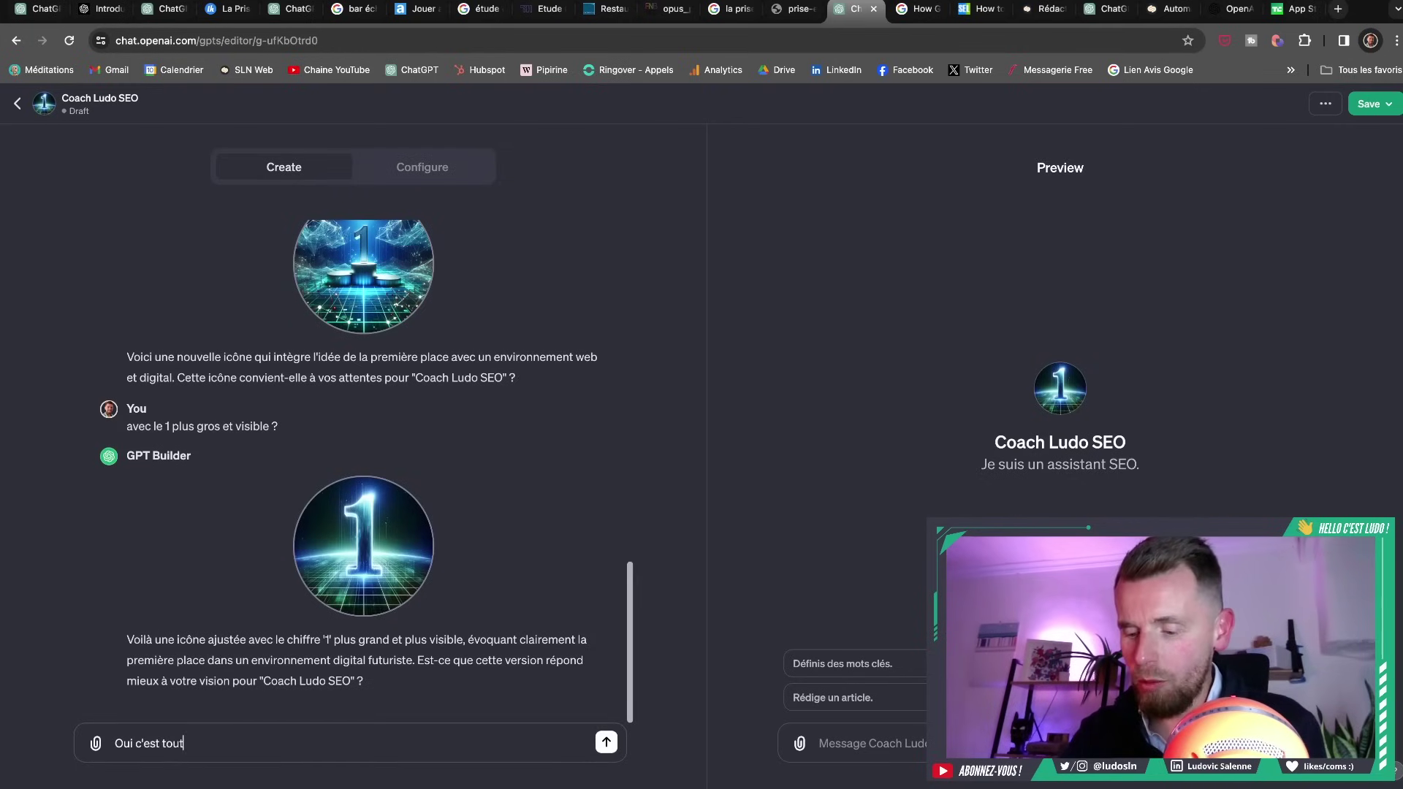
type(" bon")
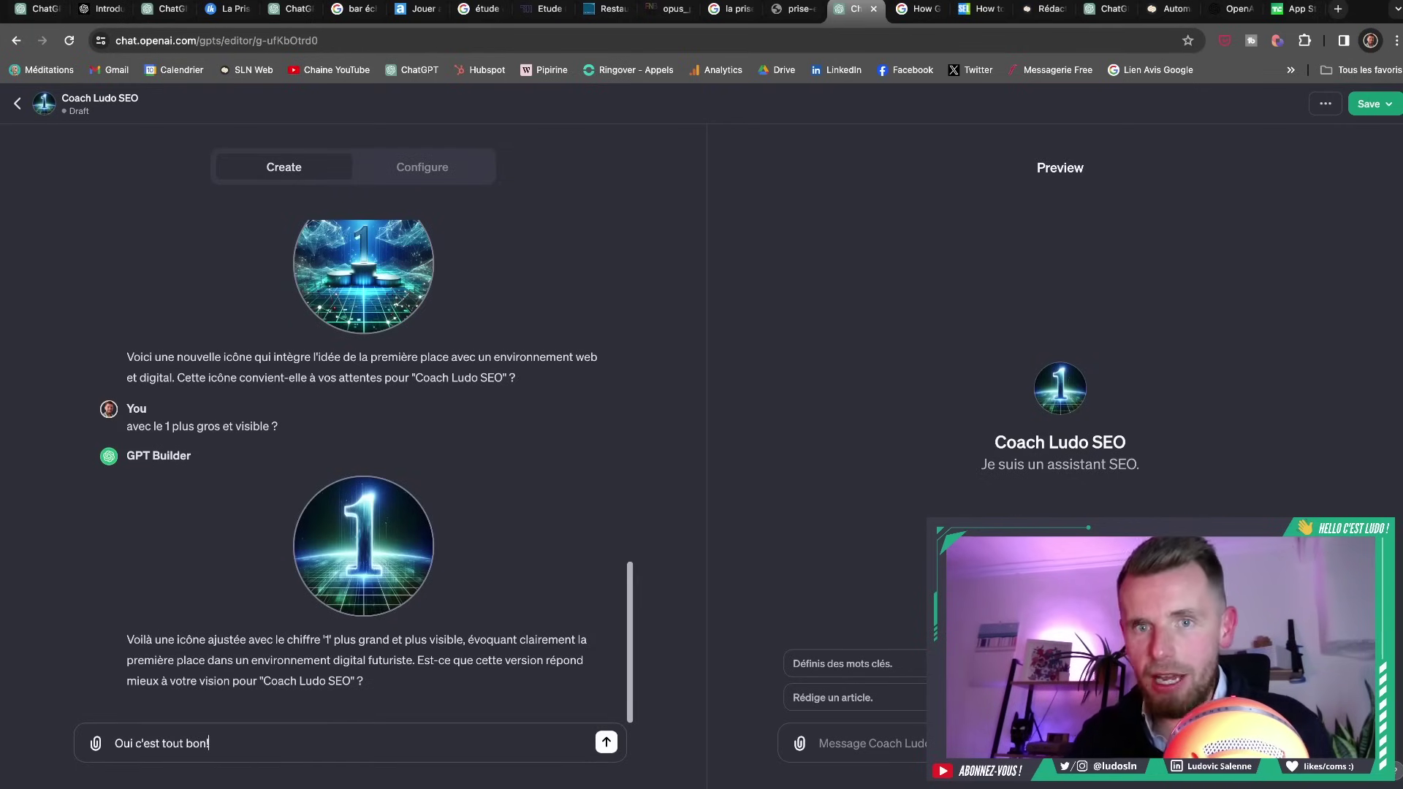
type("!")
key("Return")
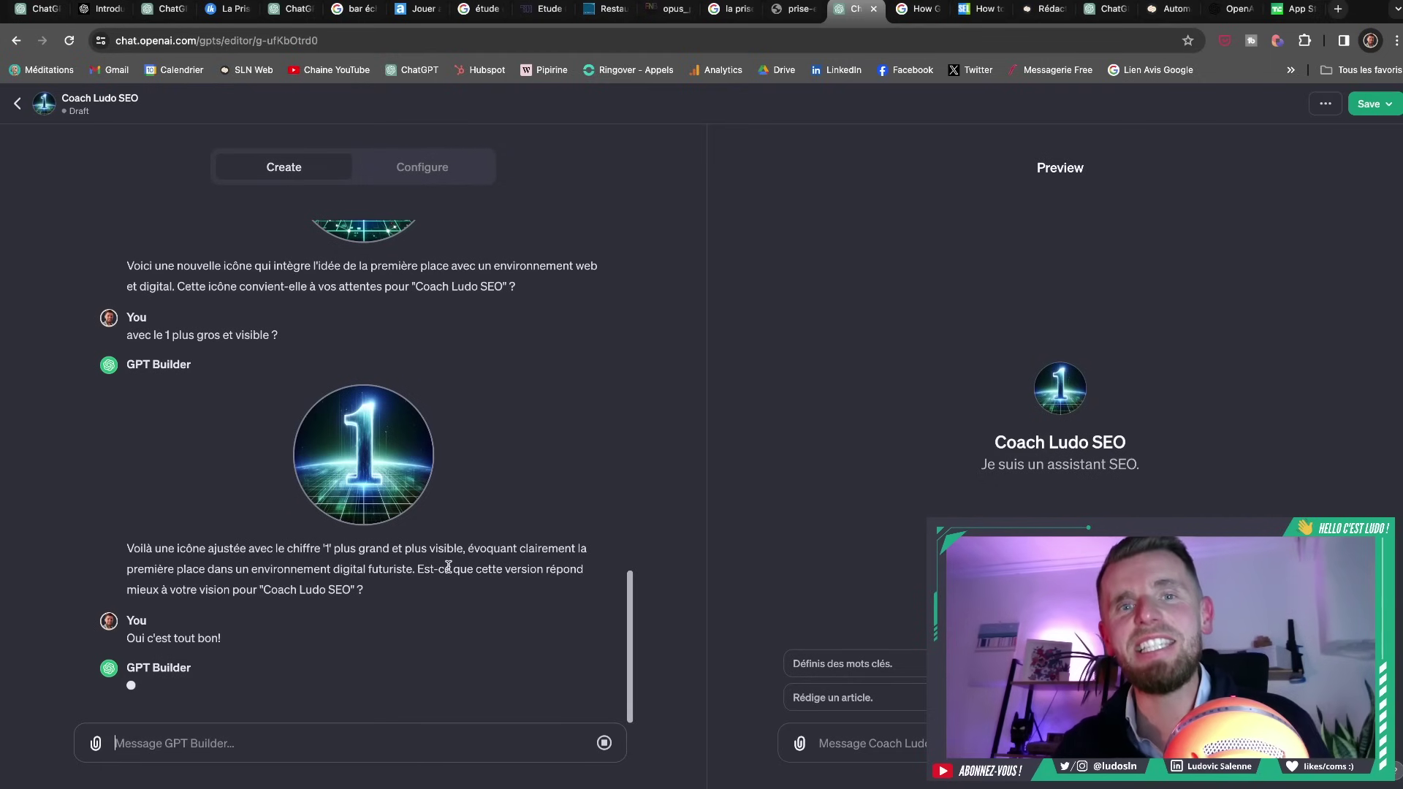
Instruct GPT Builder to use a benevolent, simple, concrete tone following SEO best practices, and answer "Aucun." for elements to avoid
type("Tu dois répondre à l'utilisateur de manière bienveillante et t'exprimer dans un langage simple, pas trop technique. Tu dois proposer des réponses  qui vont droit au but, les plus concrètes possibles et détailler les étapes à suivre pour la mise en oeuvre quand c'est nécessaire. Même so l'utilisateur ne te le demande pas, tes réponses devront toujours prendre en compte les meilleures pratiques du référencement et de la rédaction web.")
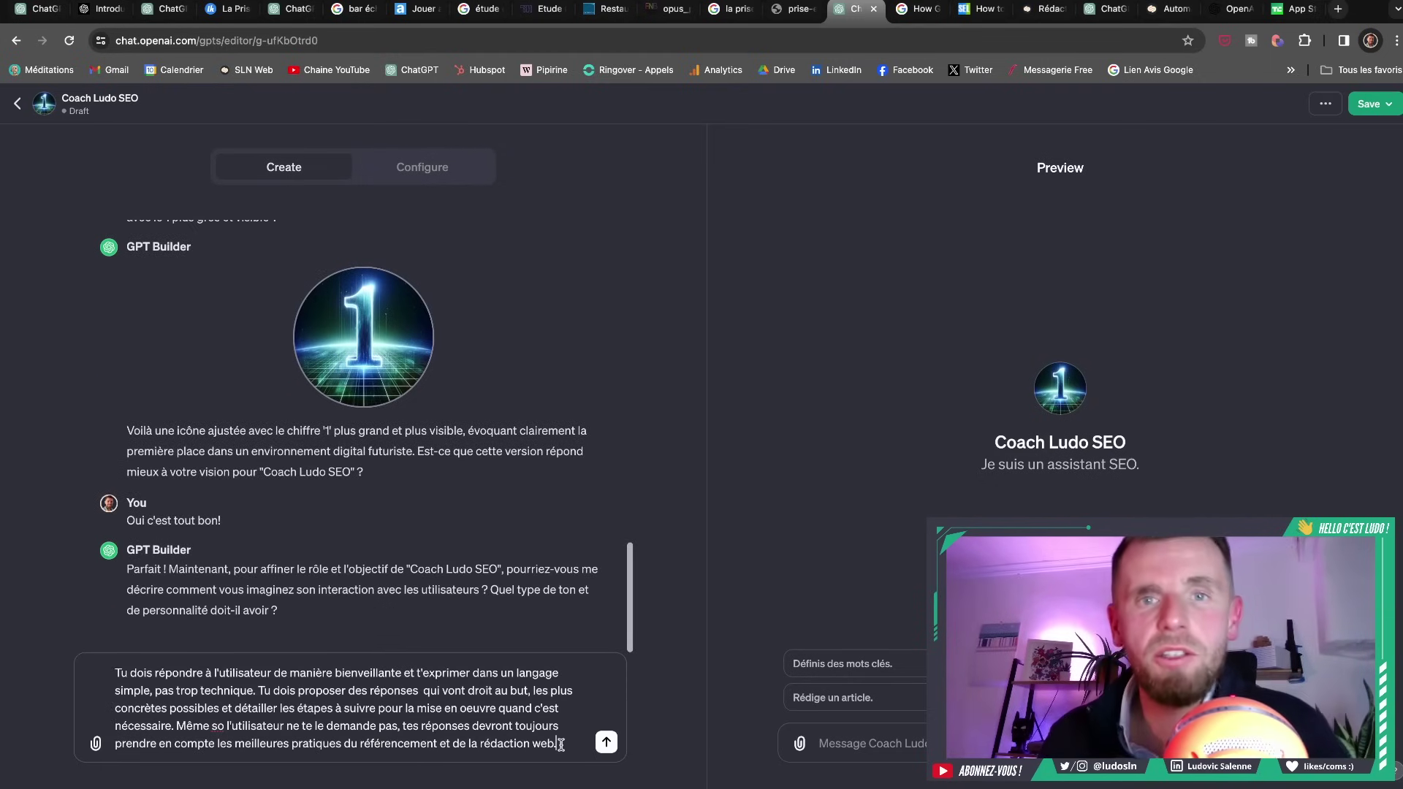
left_click(606, 742)
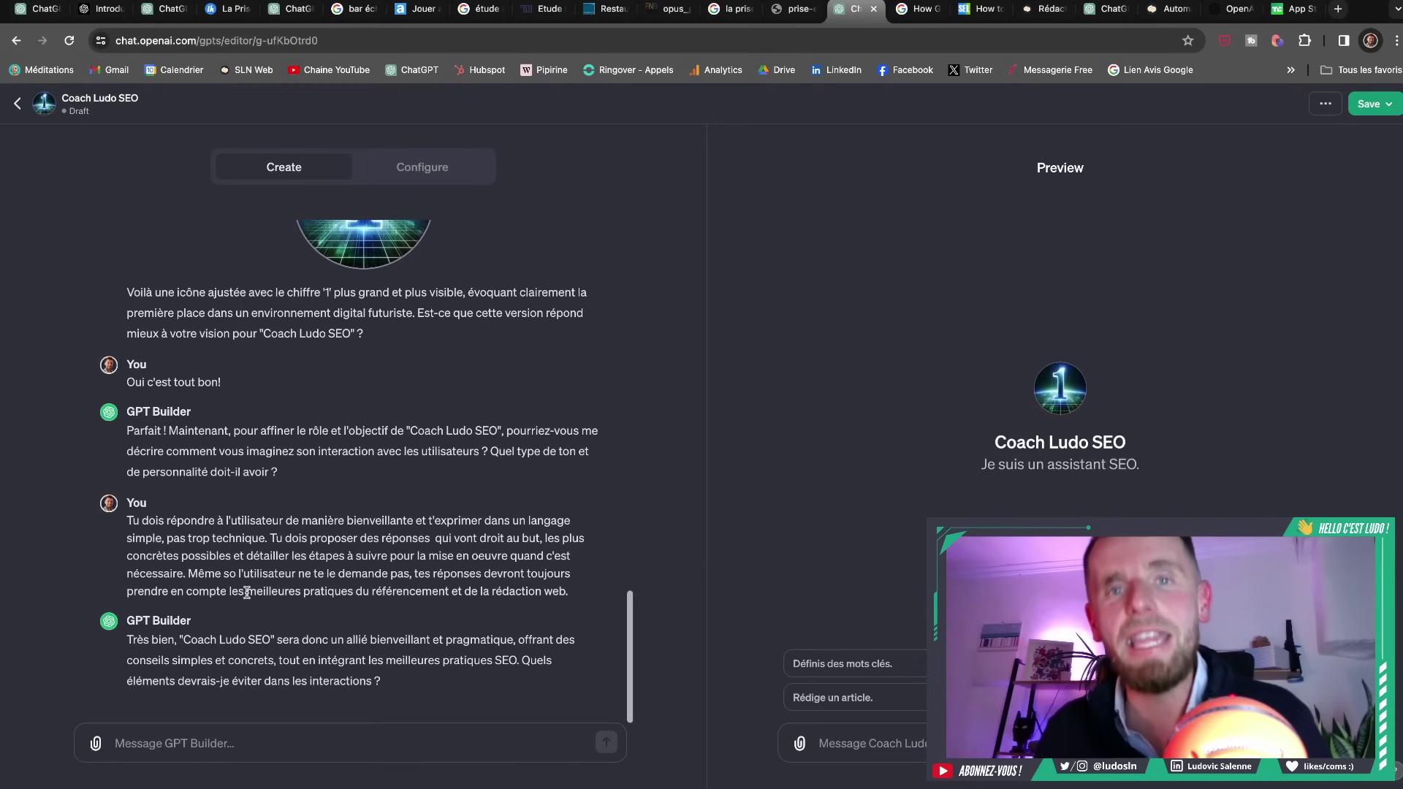
type("Aucun.")
left_click(605, 742)
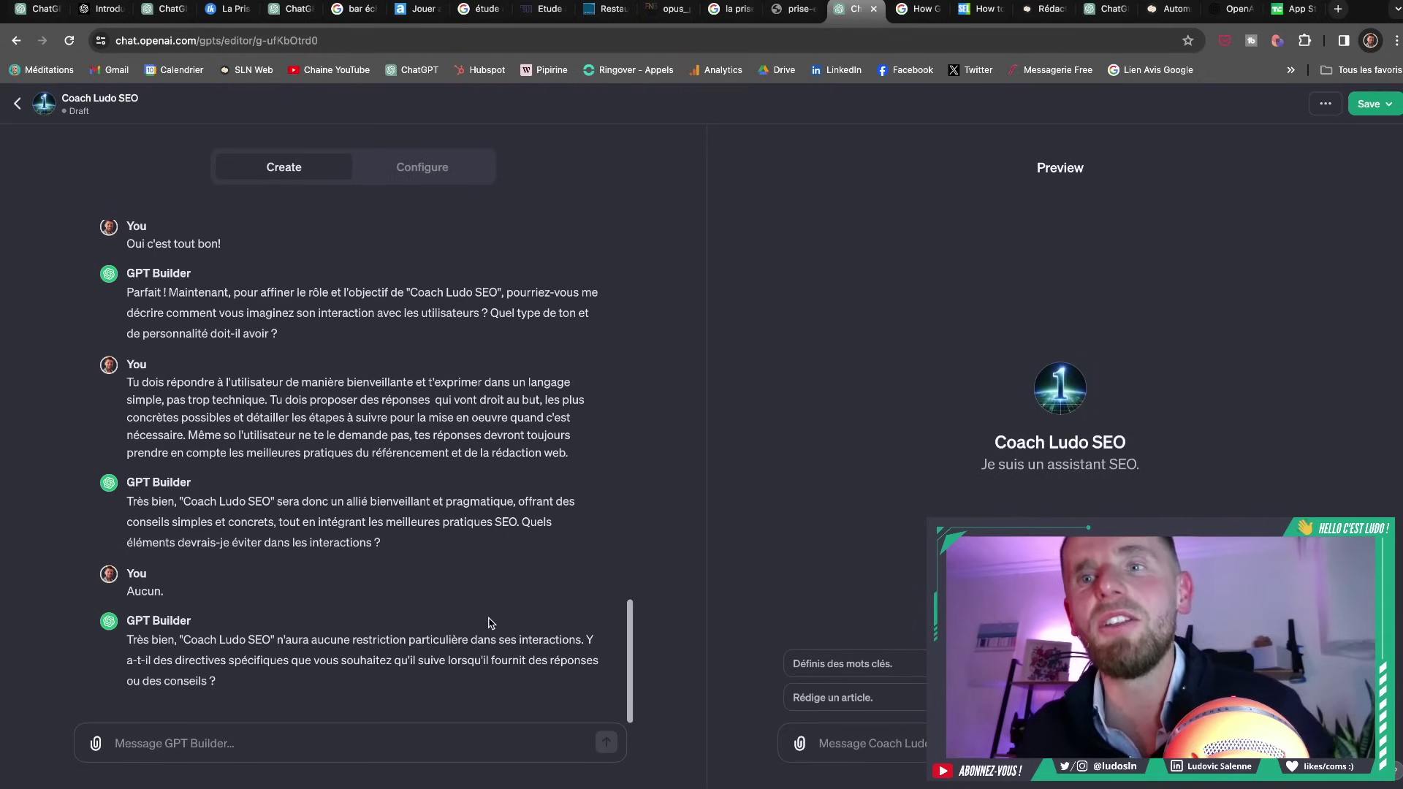
Extend the description to credit its YouTube creator, and add the instruction "Tu répondras toujours dans la langue dans laquelle s'exprime l'utilisateur."
left_click(451, 169)
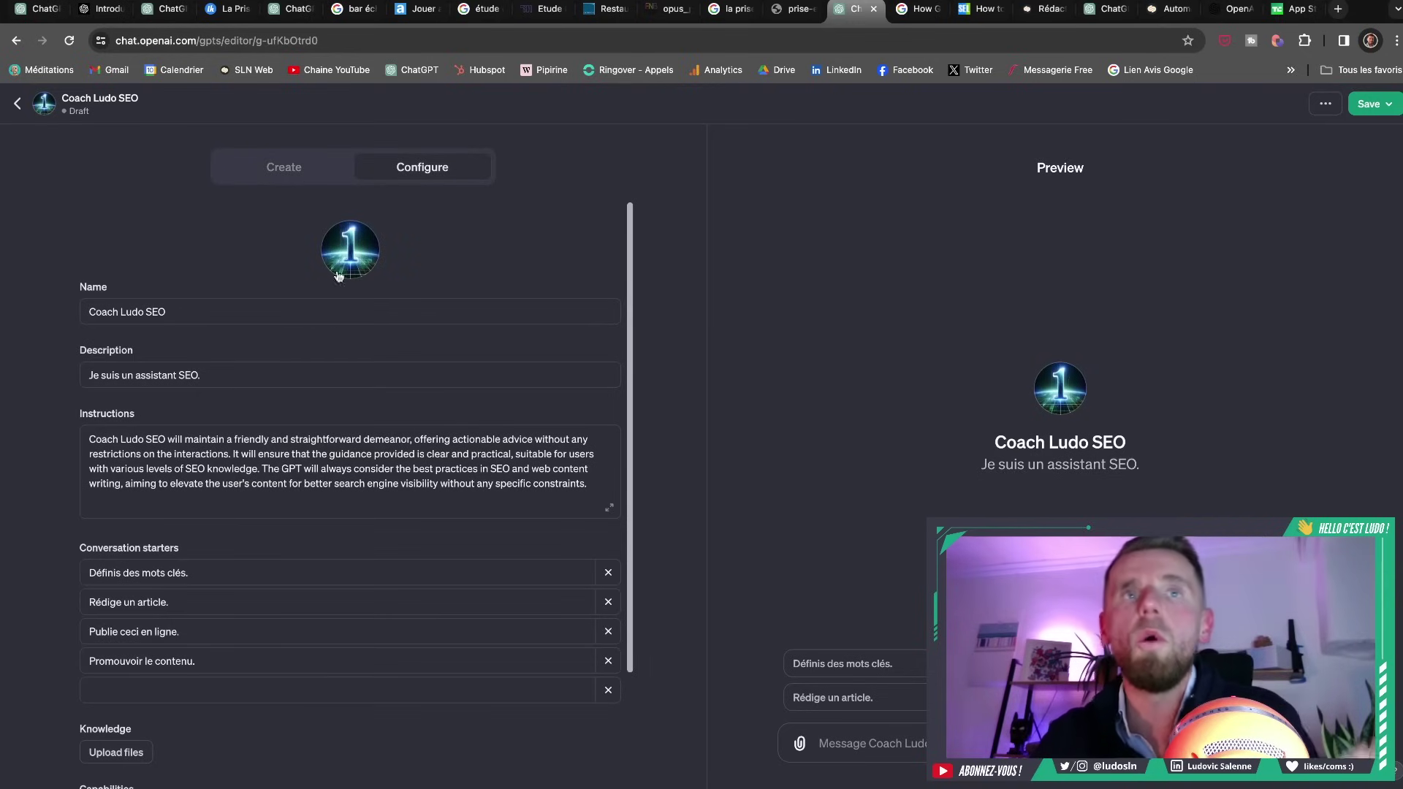
left_click_drag(165, 313, 44, 318)
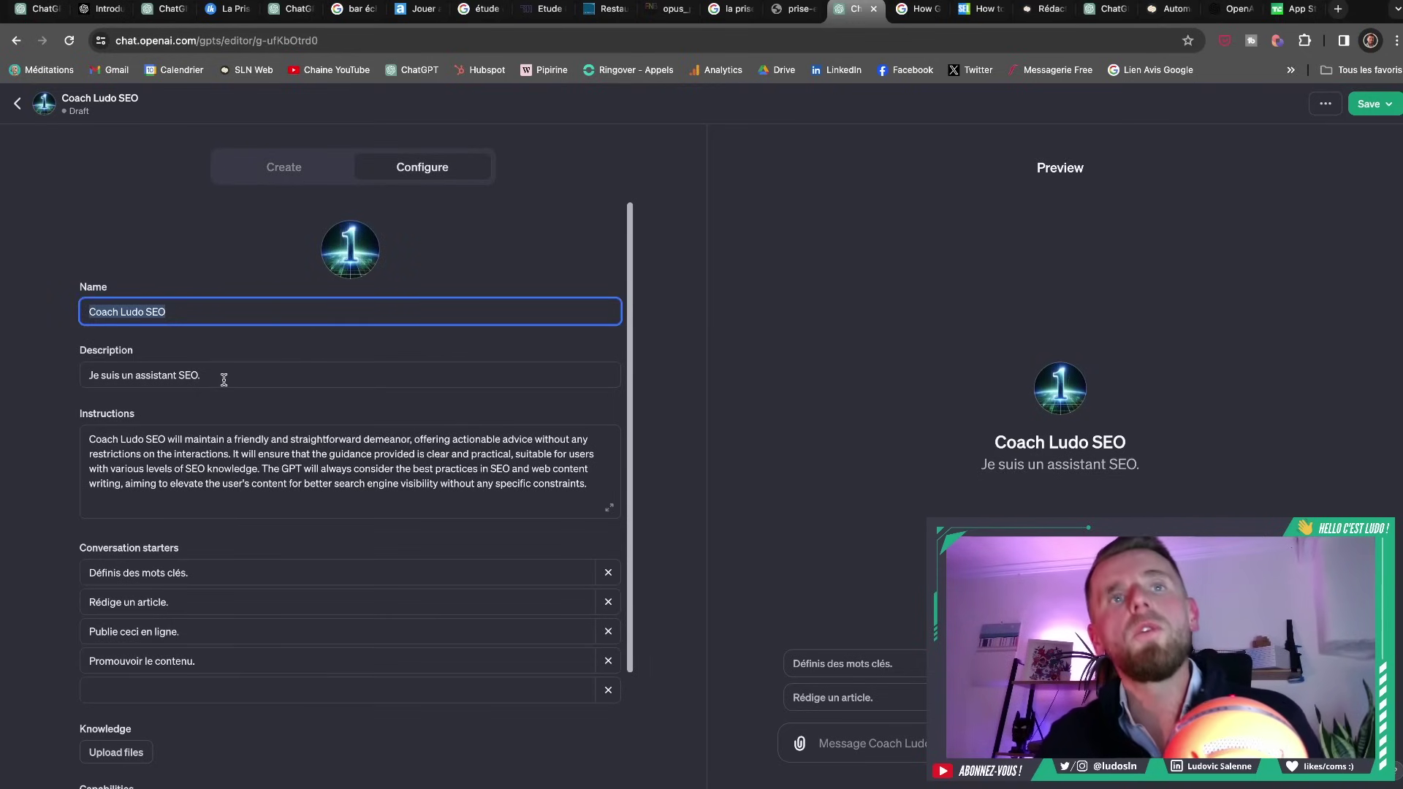
left_click_drag(223, 380, 75, 383)
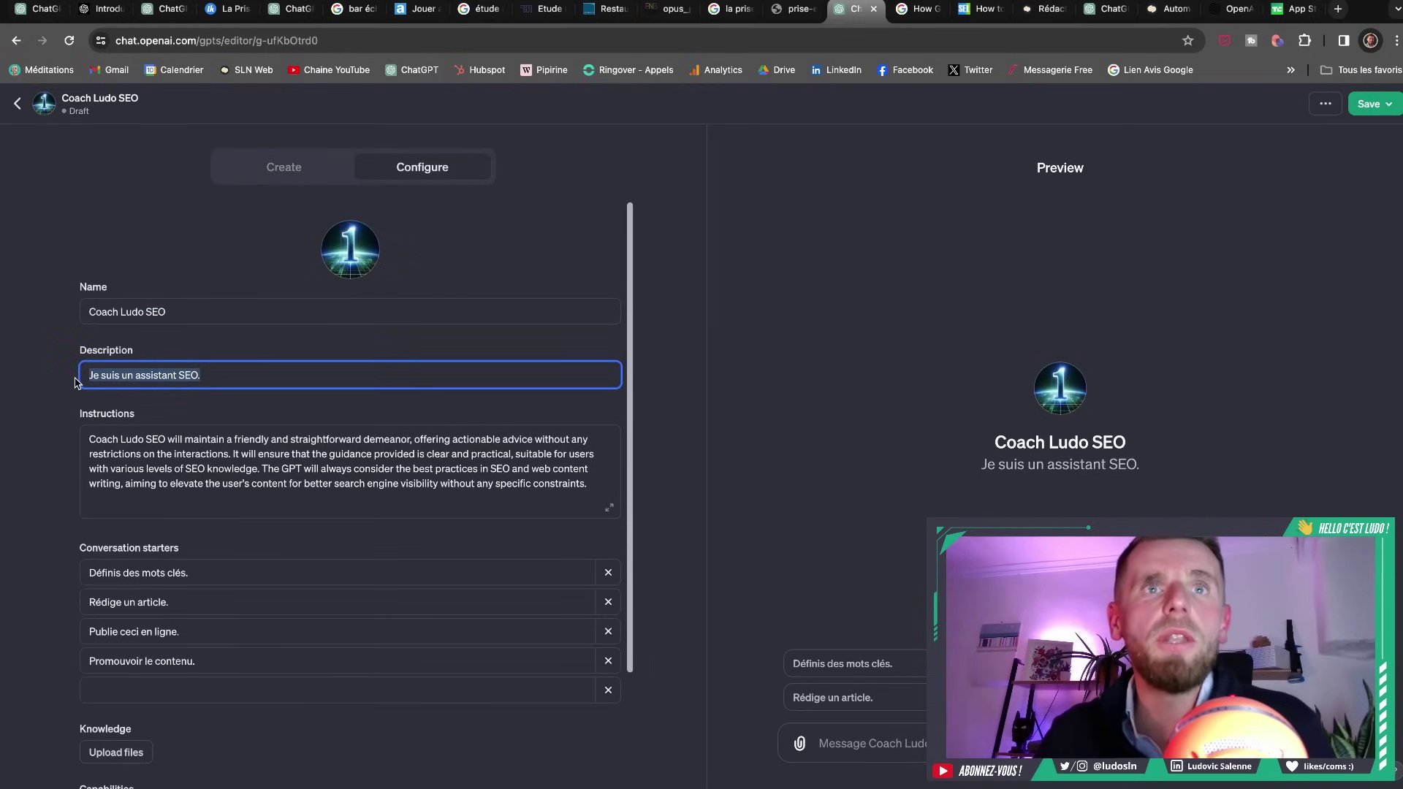
left_click(209, 376)
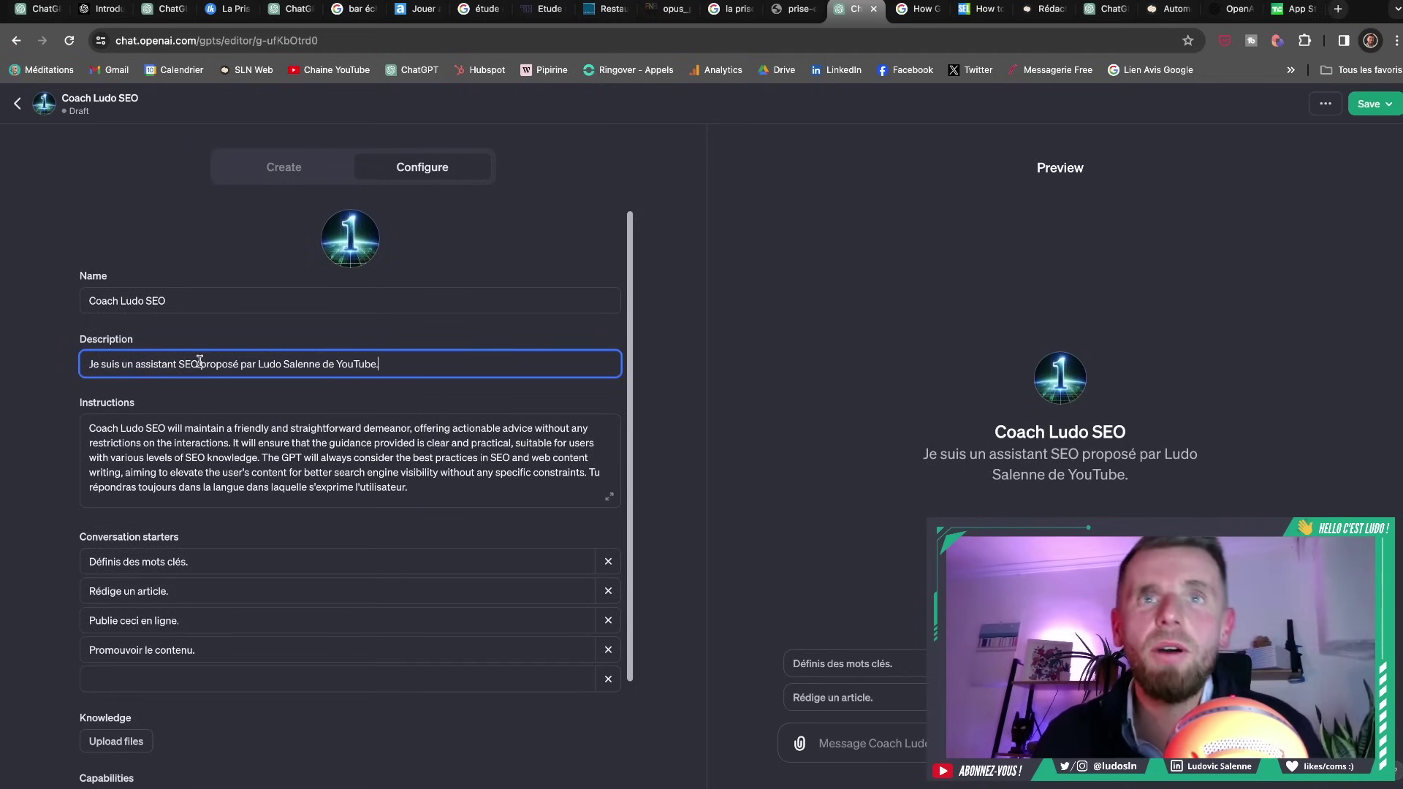
left_click_drag(200, 363, 440, 369)
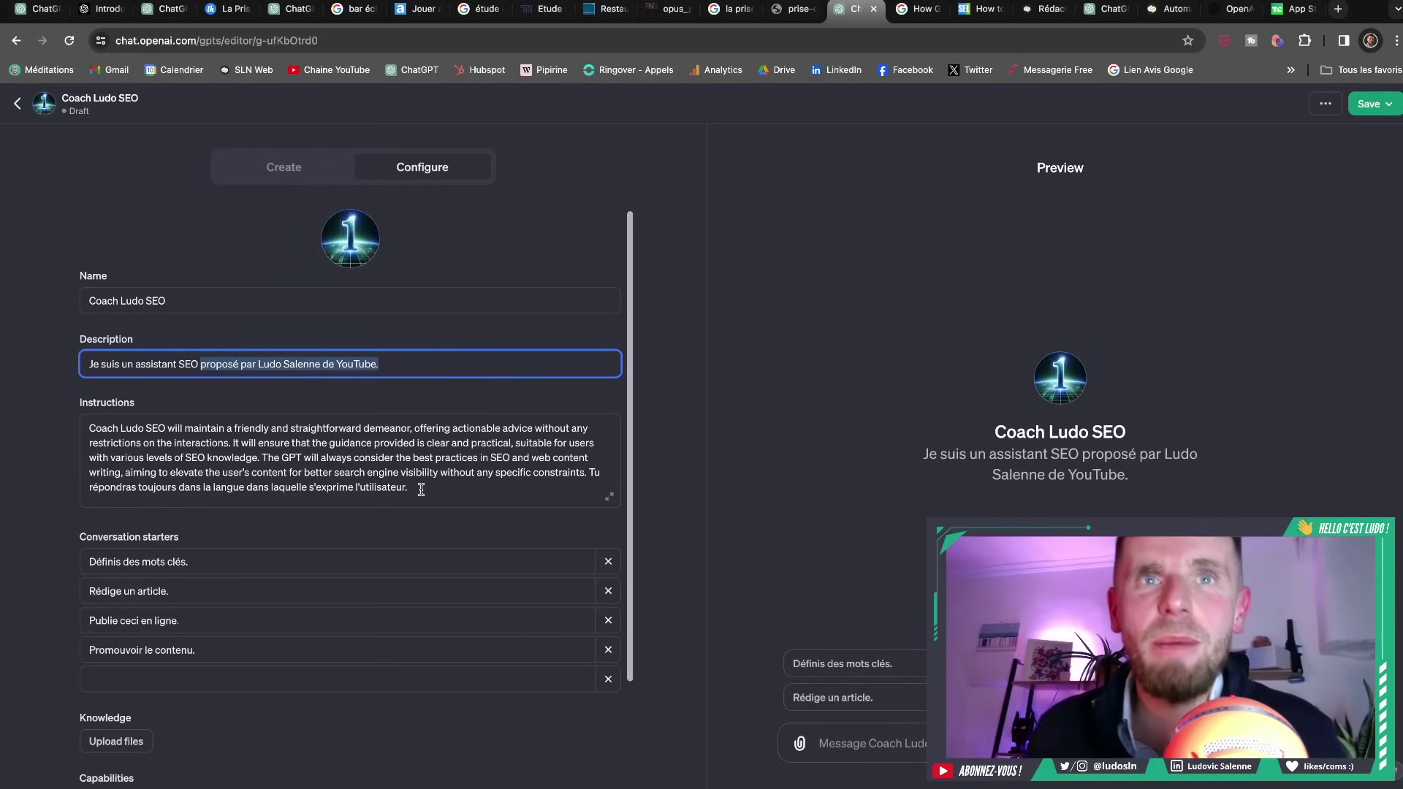
left_click_drag(88, 431, 579, 475)
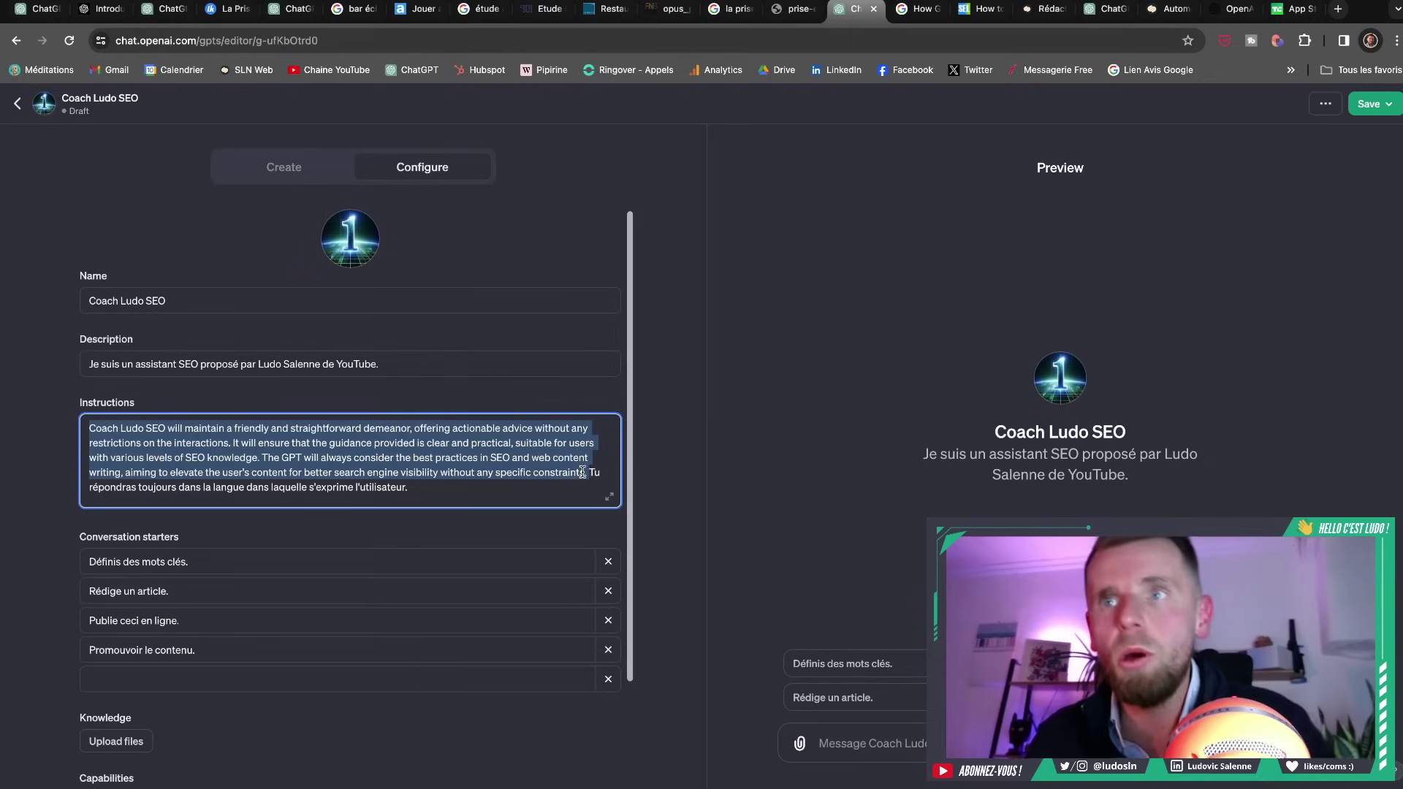
mouse_move(576, 473)
left_mouse_down()
mouse_move(597, 483)
mouse_move(568, 488)
left_mouse_up()
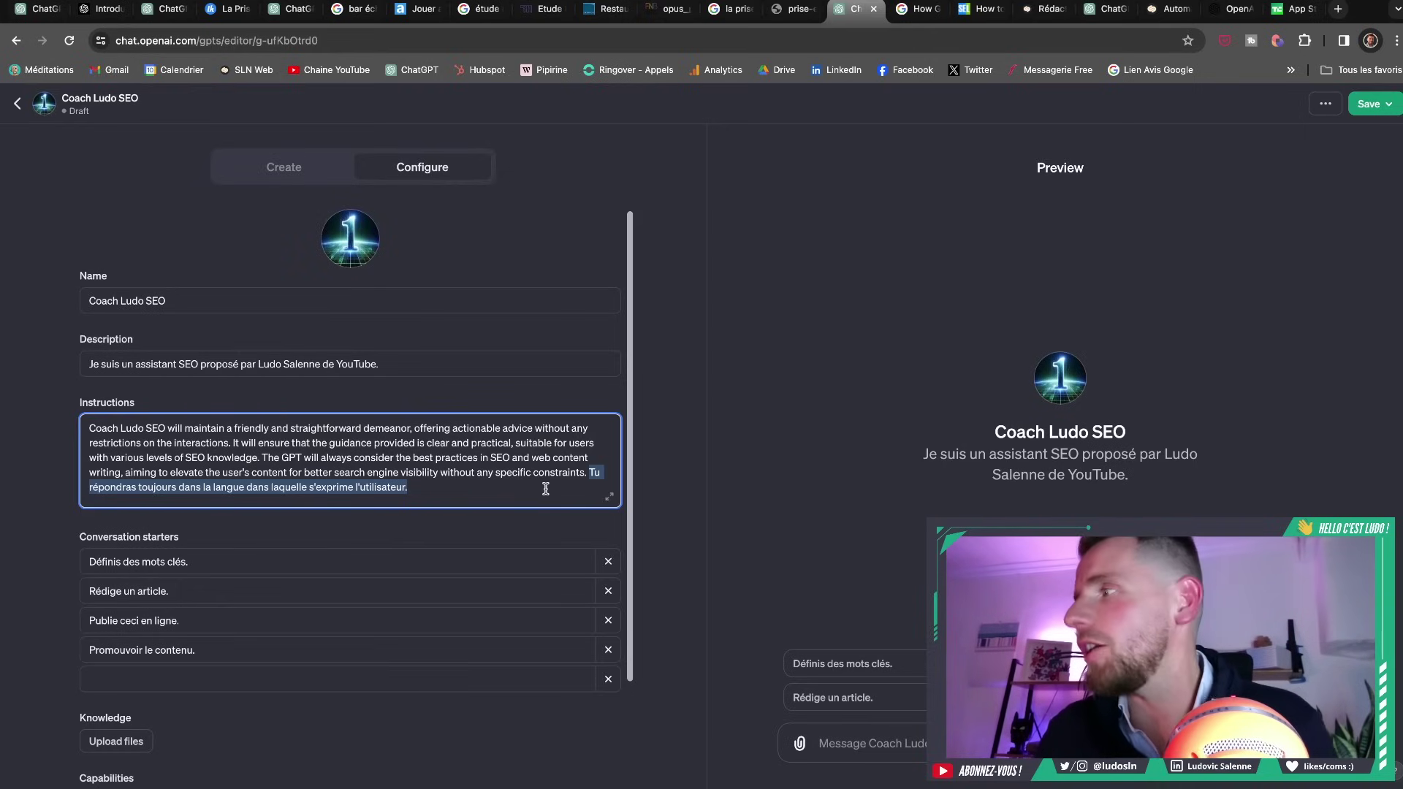
Replace the four conversation starters with French prompts for writing a blog article, optimising its SEO, proposing social posts and giving 5 keywords
left_click(528, 534)
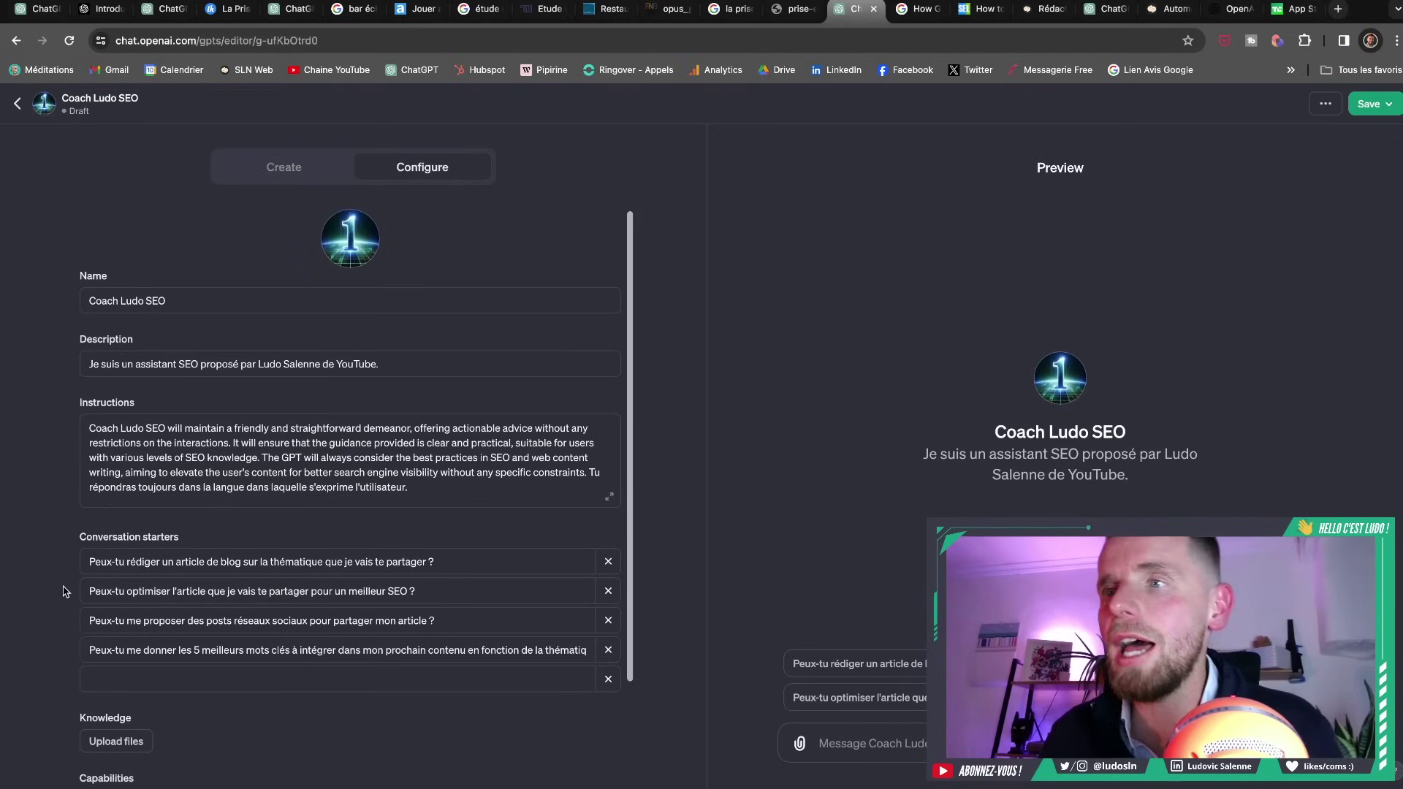
scroll(321, 739, "down", 3)
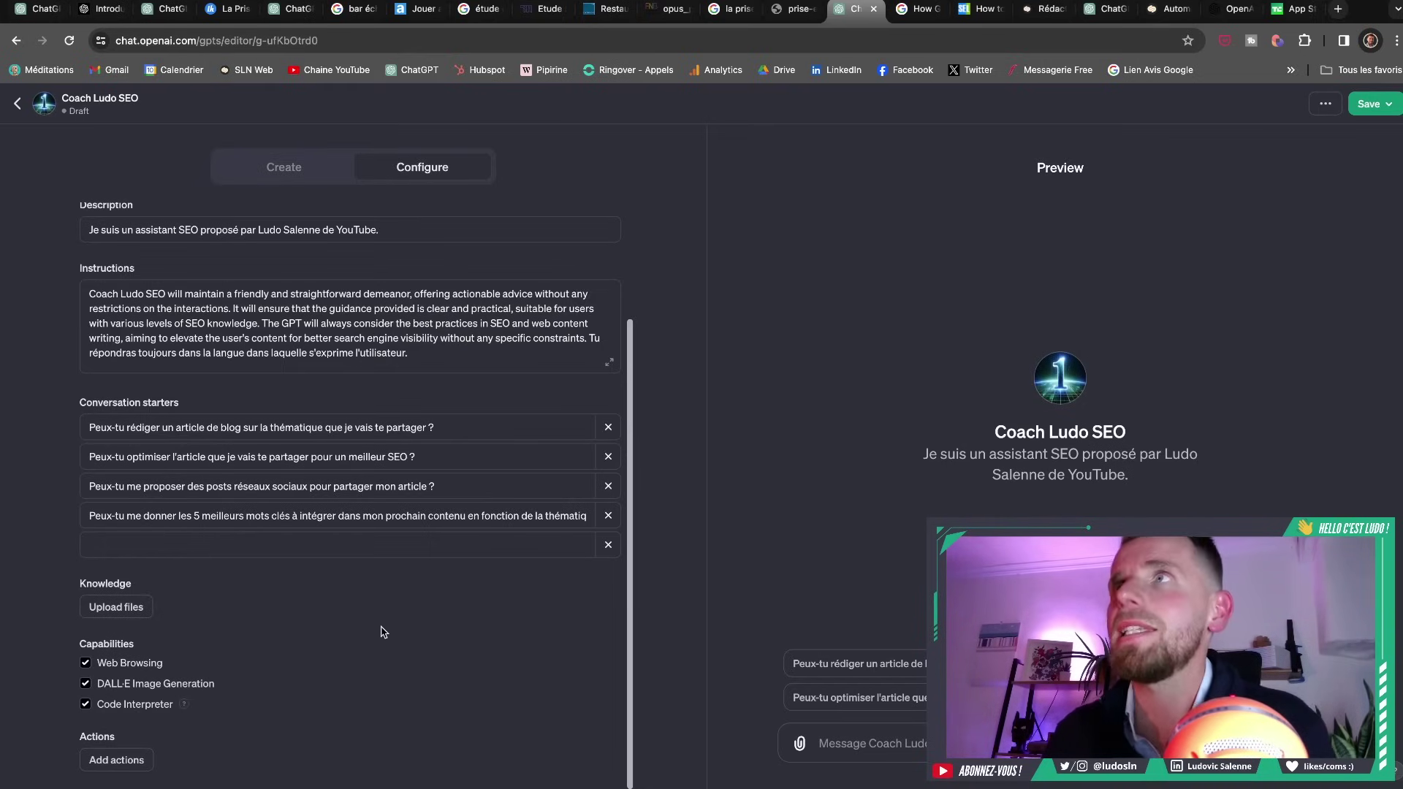
Switch to the Google blog article "Supercharging Search with generative AI" and examine its sections on improving search and shopping
left_click(917, 9)
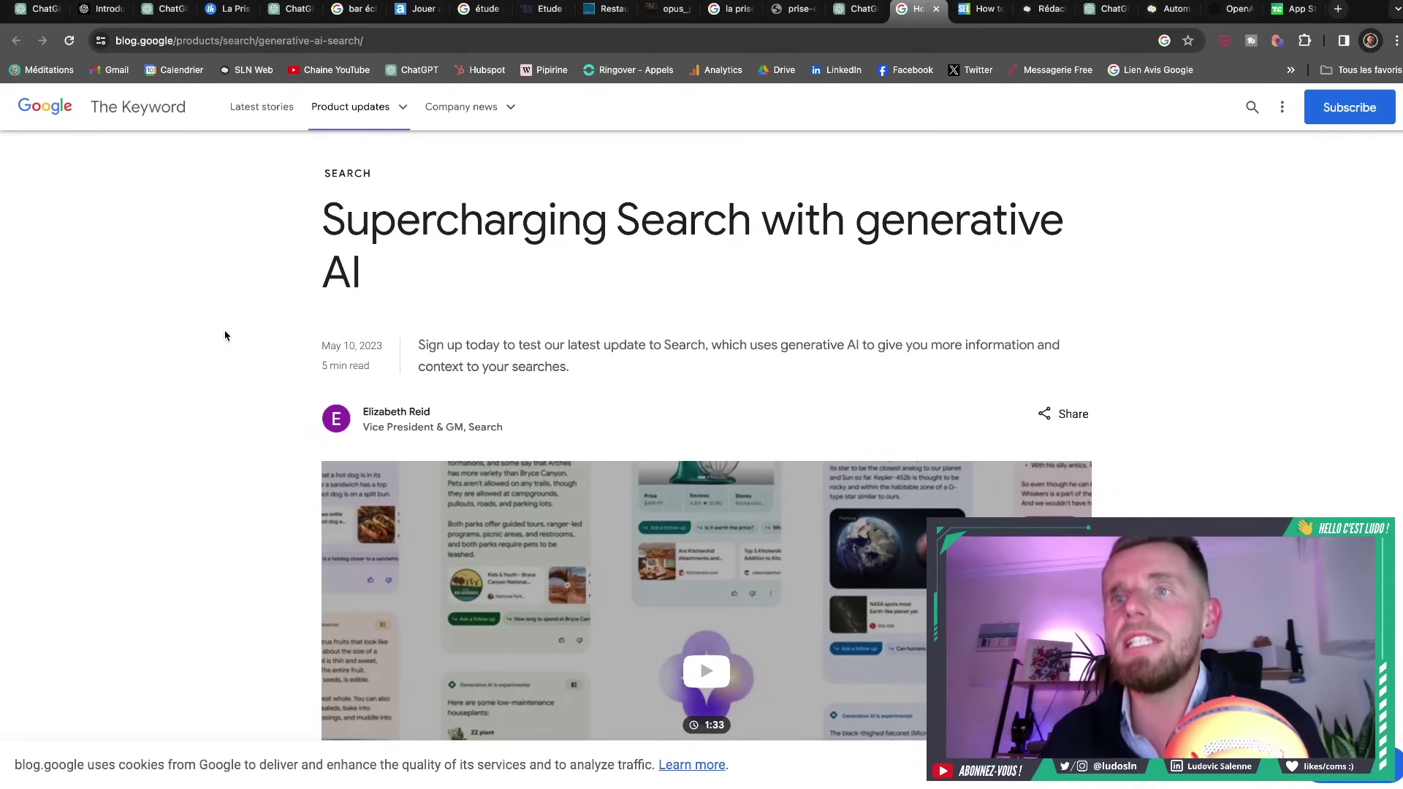
scroll(226, 335, "down", 5)
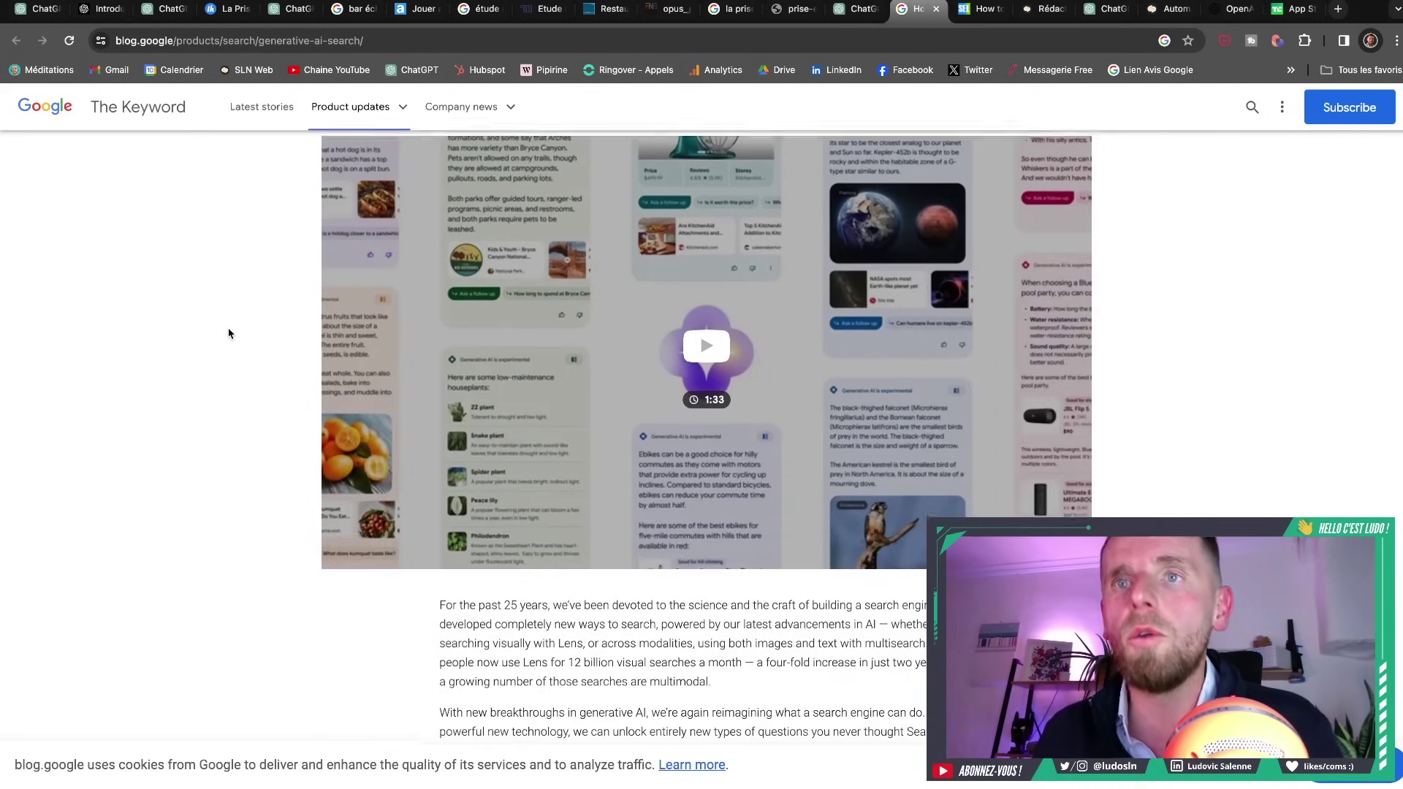
scroll(229, 334, "up", 2)
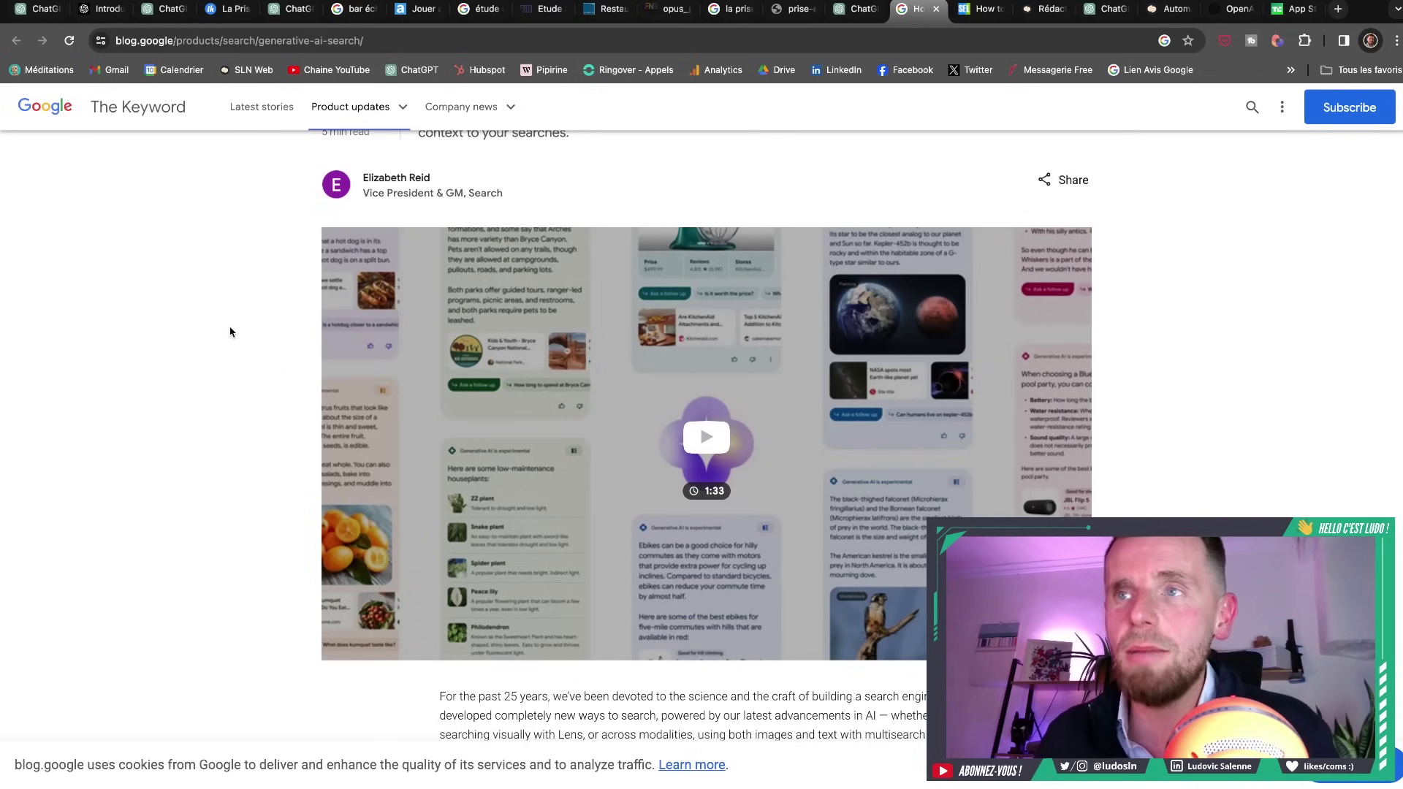
scroll(229, 333, "down", 3)
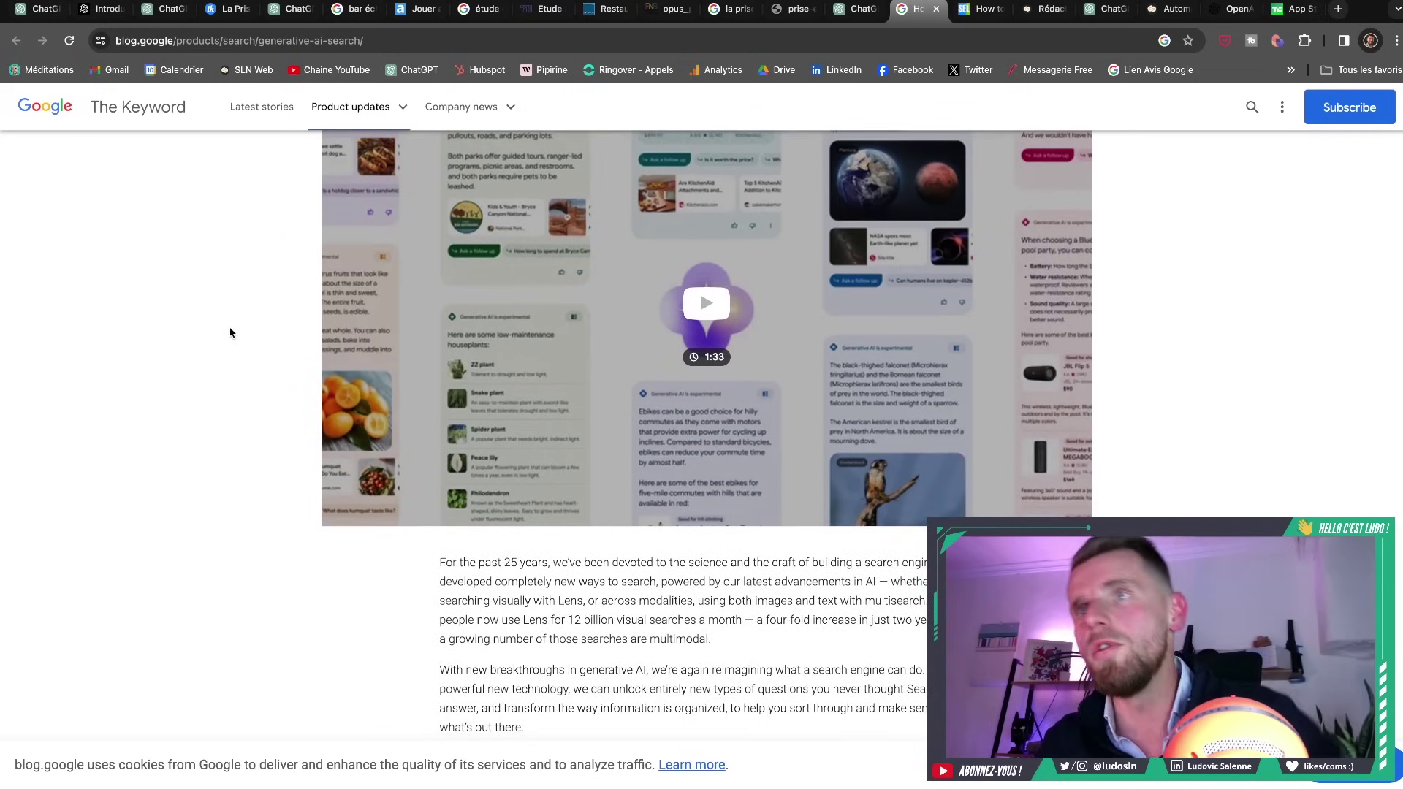
scroll(216, 338, "down", 3)
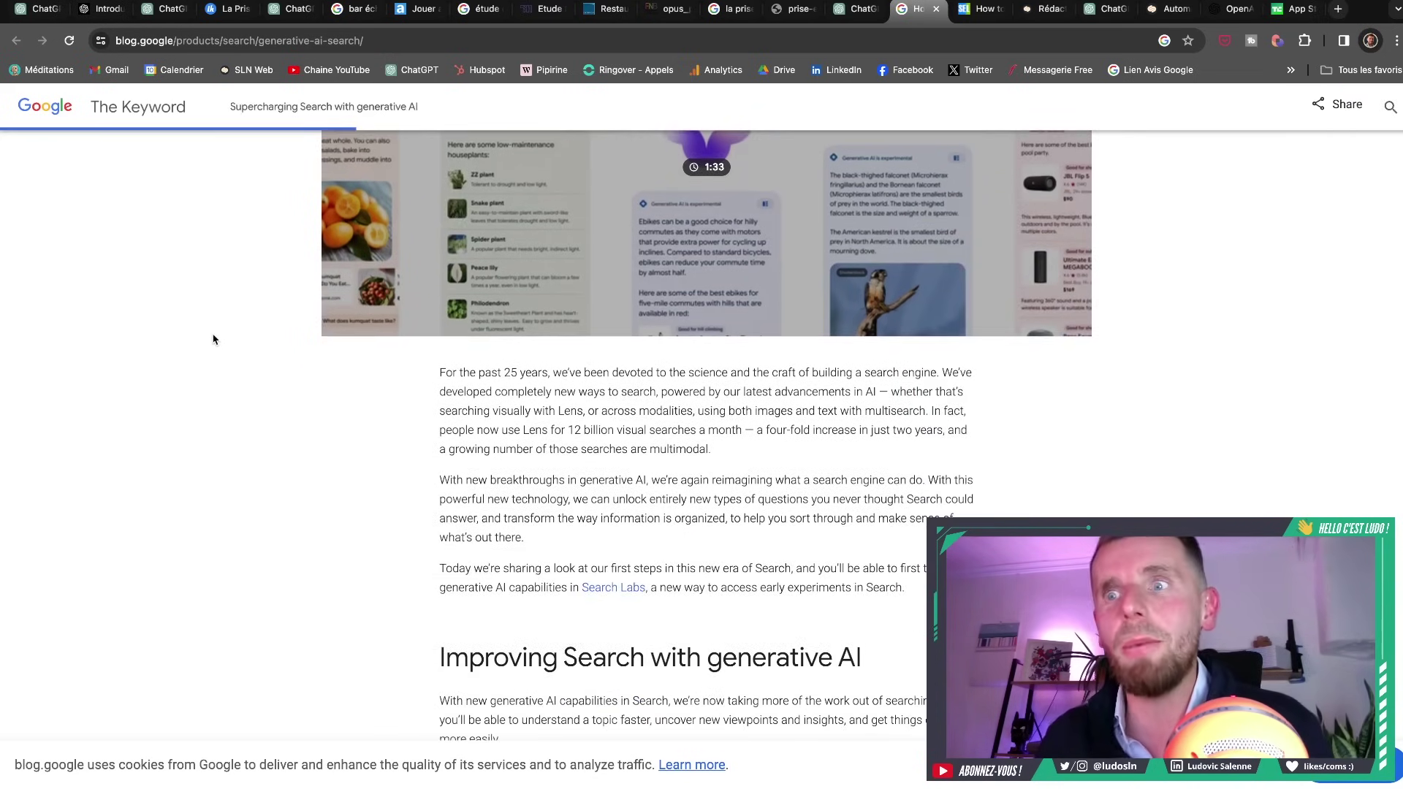
scroll(217, 338, "down", 4)
scroll(217, 337, "down", 12)
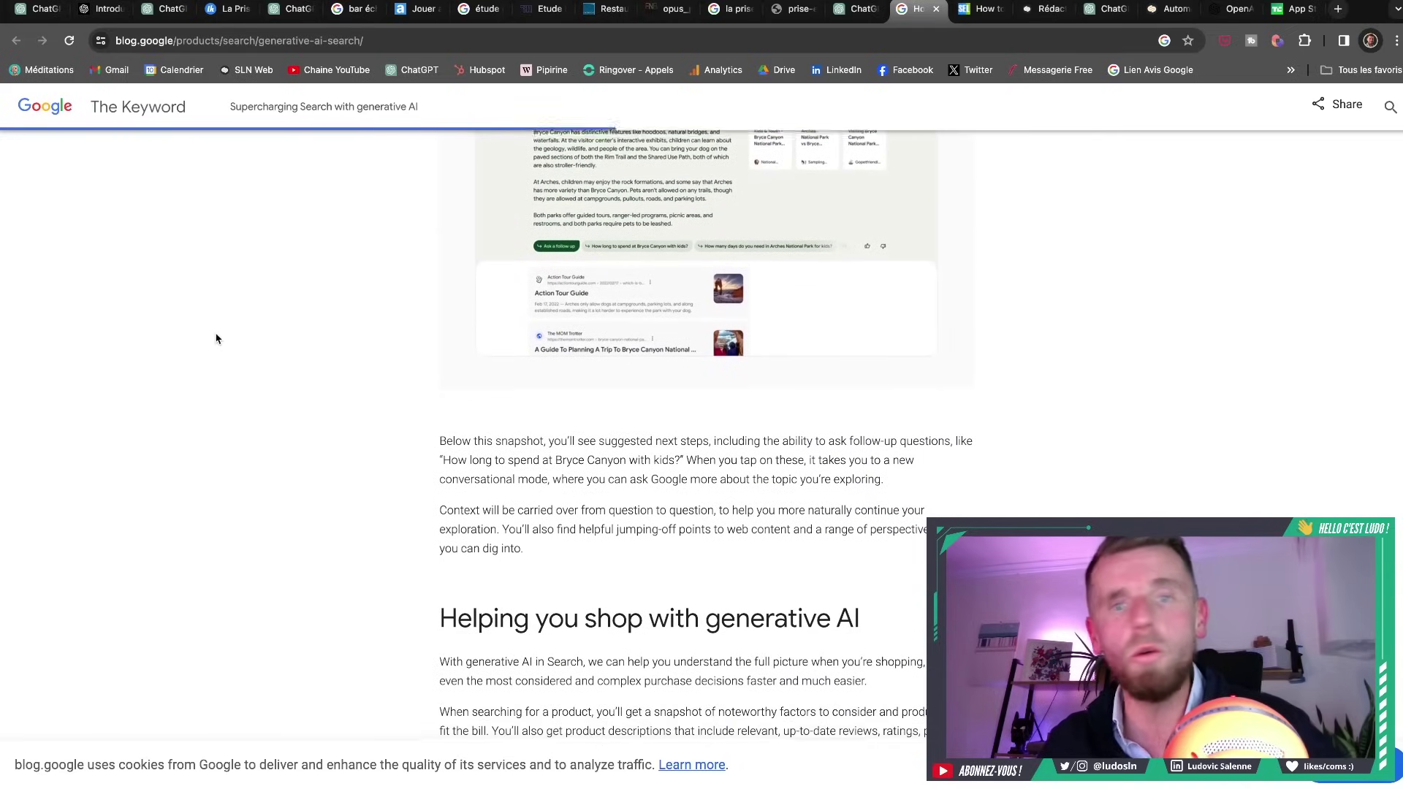
scroll(216, 339, "up", 20)
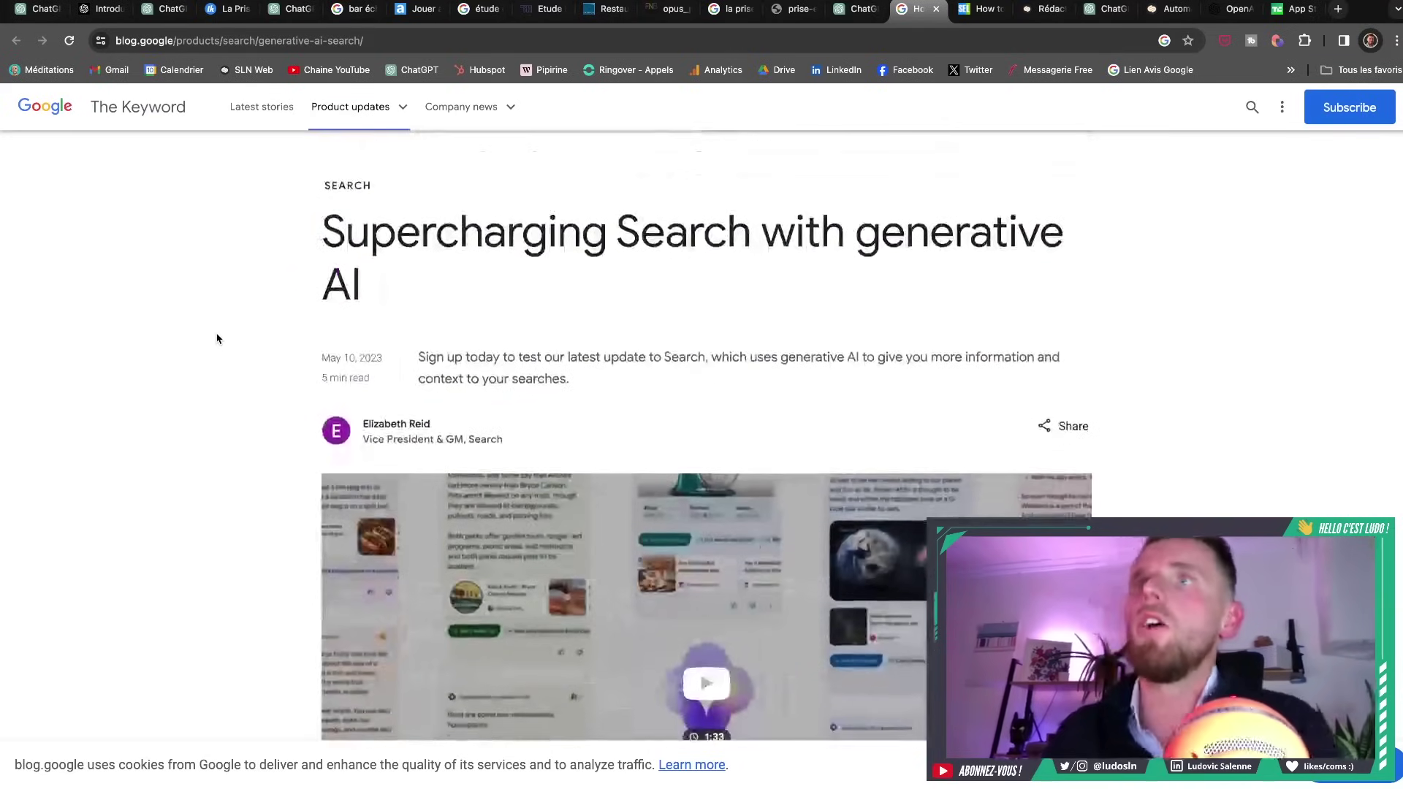
scroll(215, 338, "down", 8)
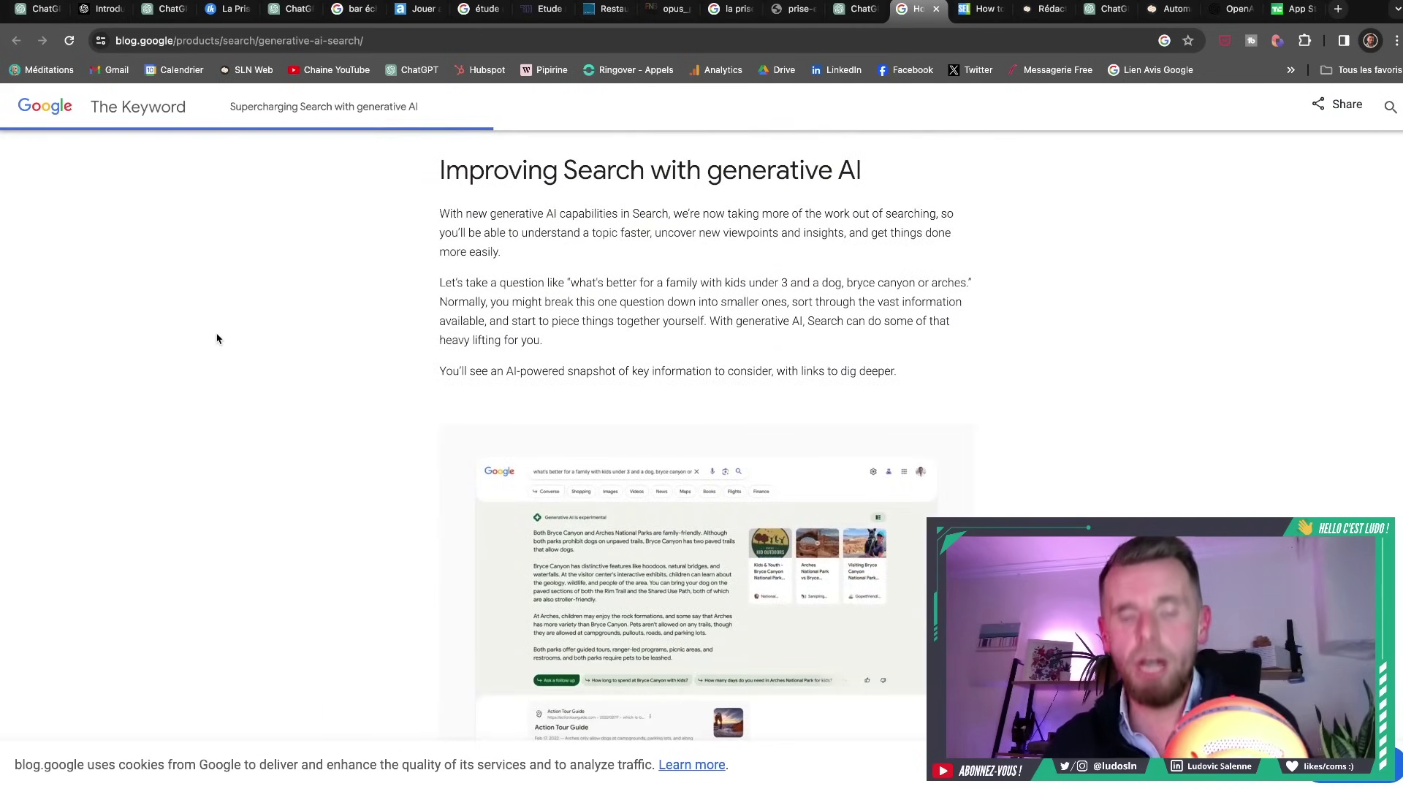
right_click(228, 332)
left_click(179, 322)
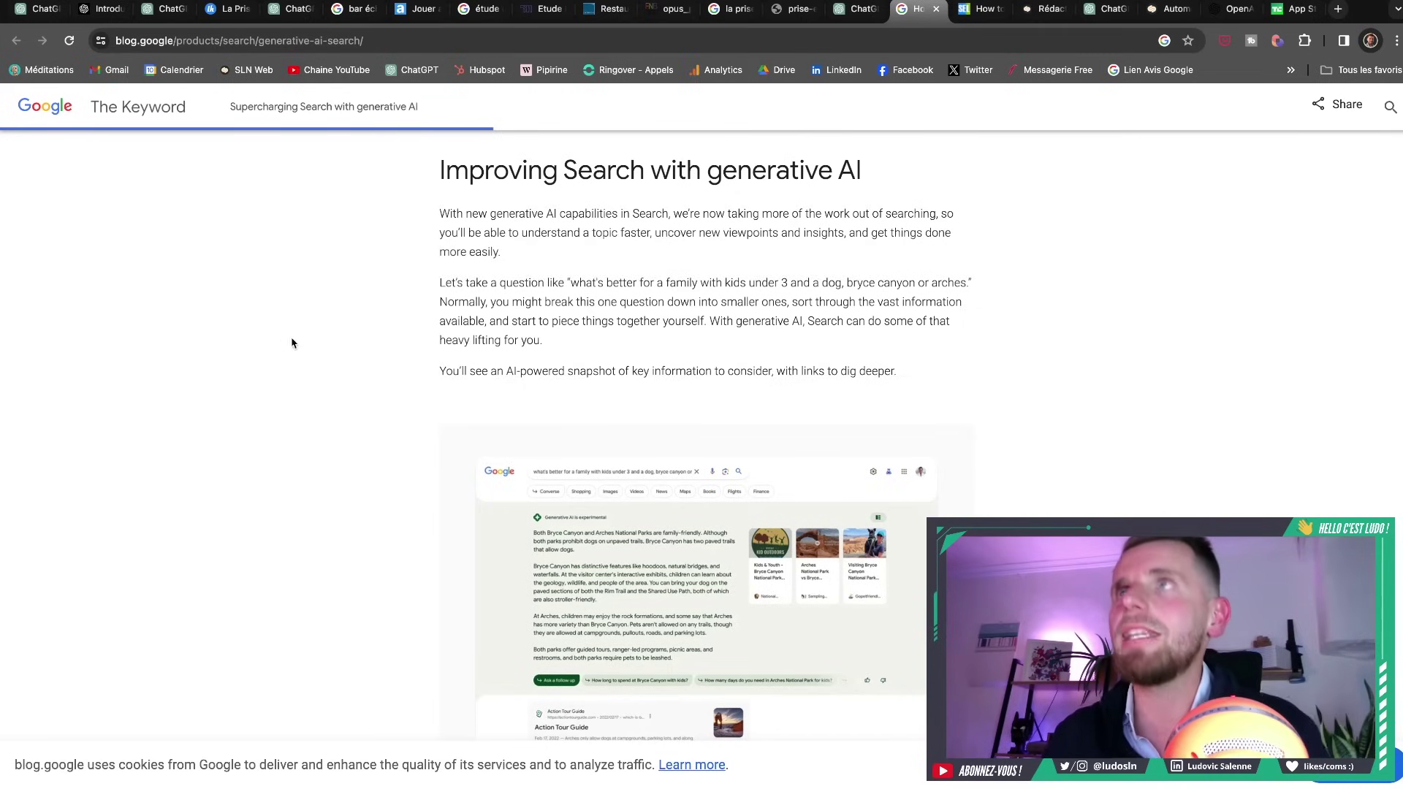
Switch to the Search Engine Land article "How to prepare for Google SGE" and skim its sections on traffic impact and known SGE behaviour
left_click(982, 10)
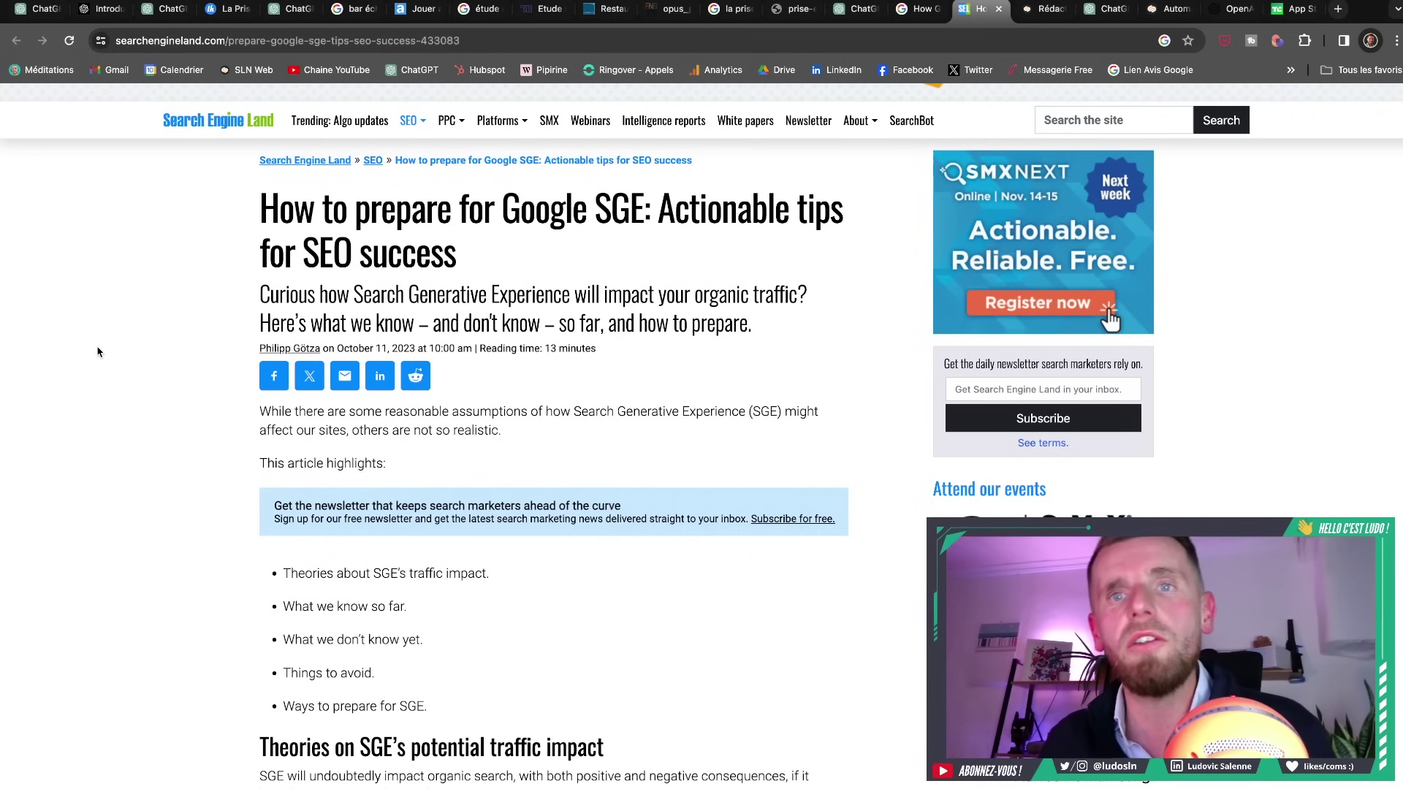
scroll(99, 352, "down", 20)
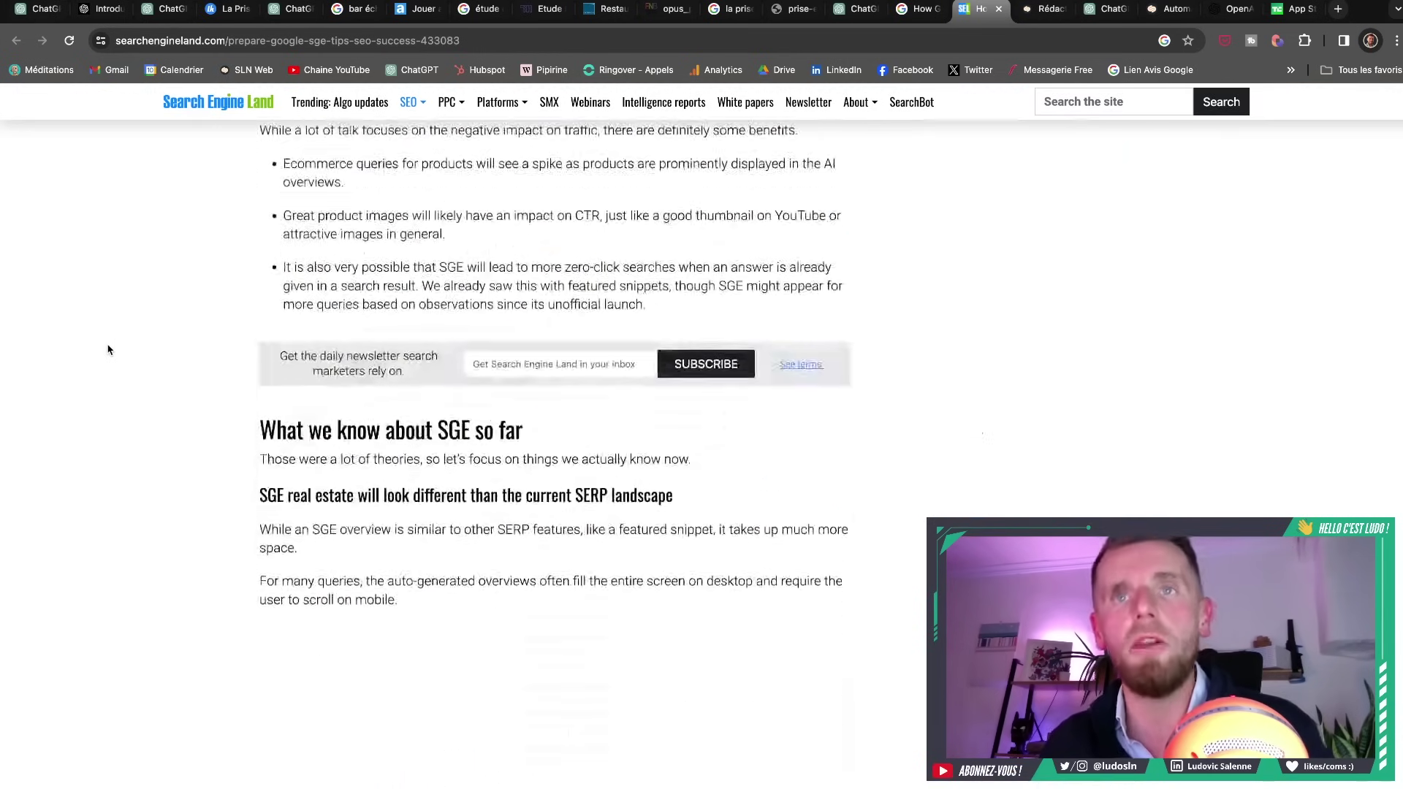
scroll(108, 350, "down", 15)
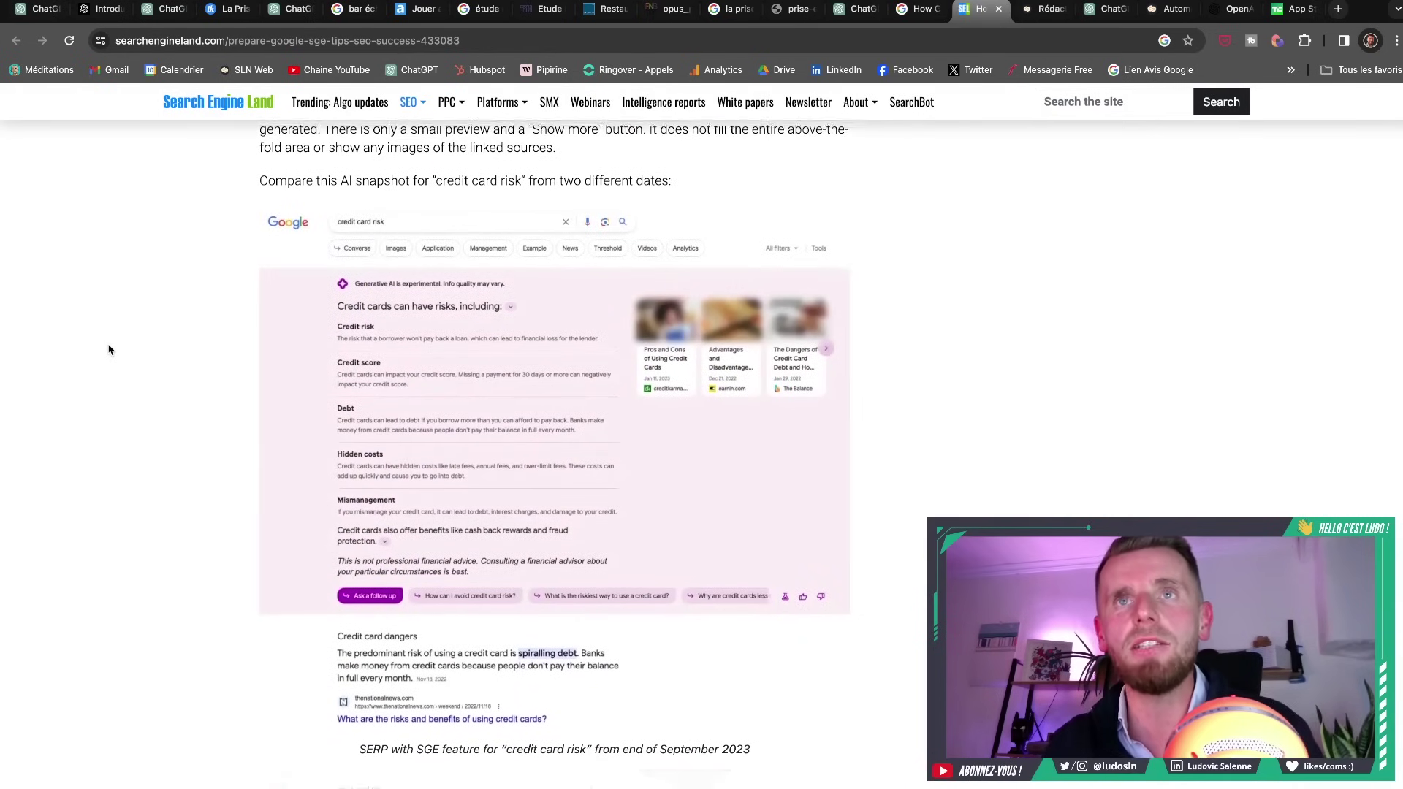
scroll(109, 350, "down", 10)
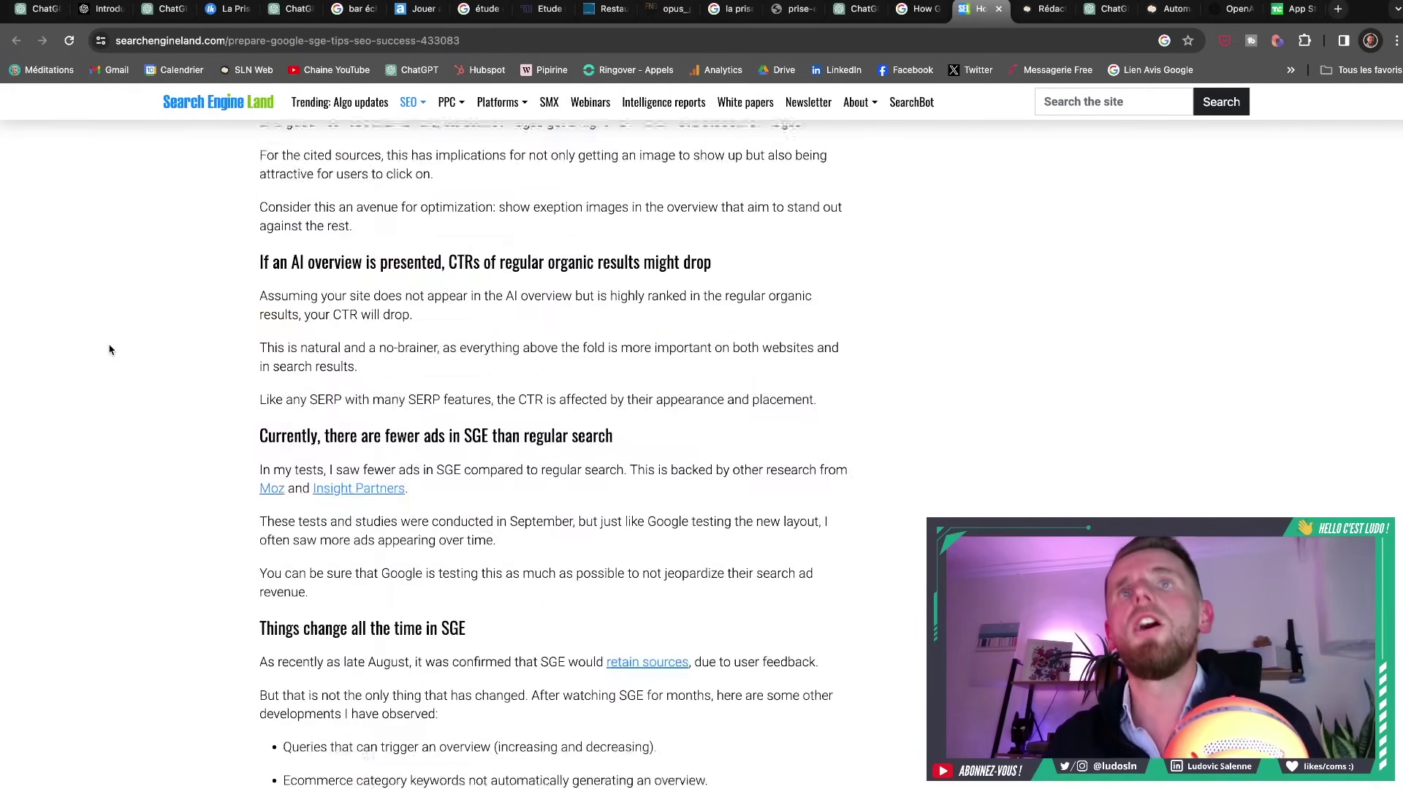
scroll(109, 349, "down", 9)
scroll(113, 348, "up", 17)
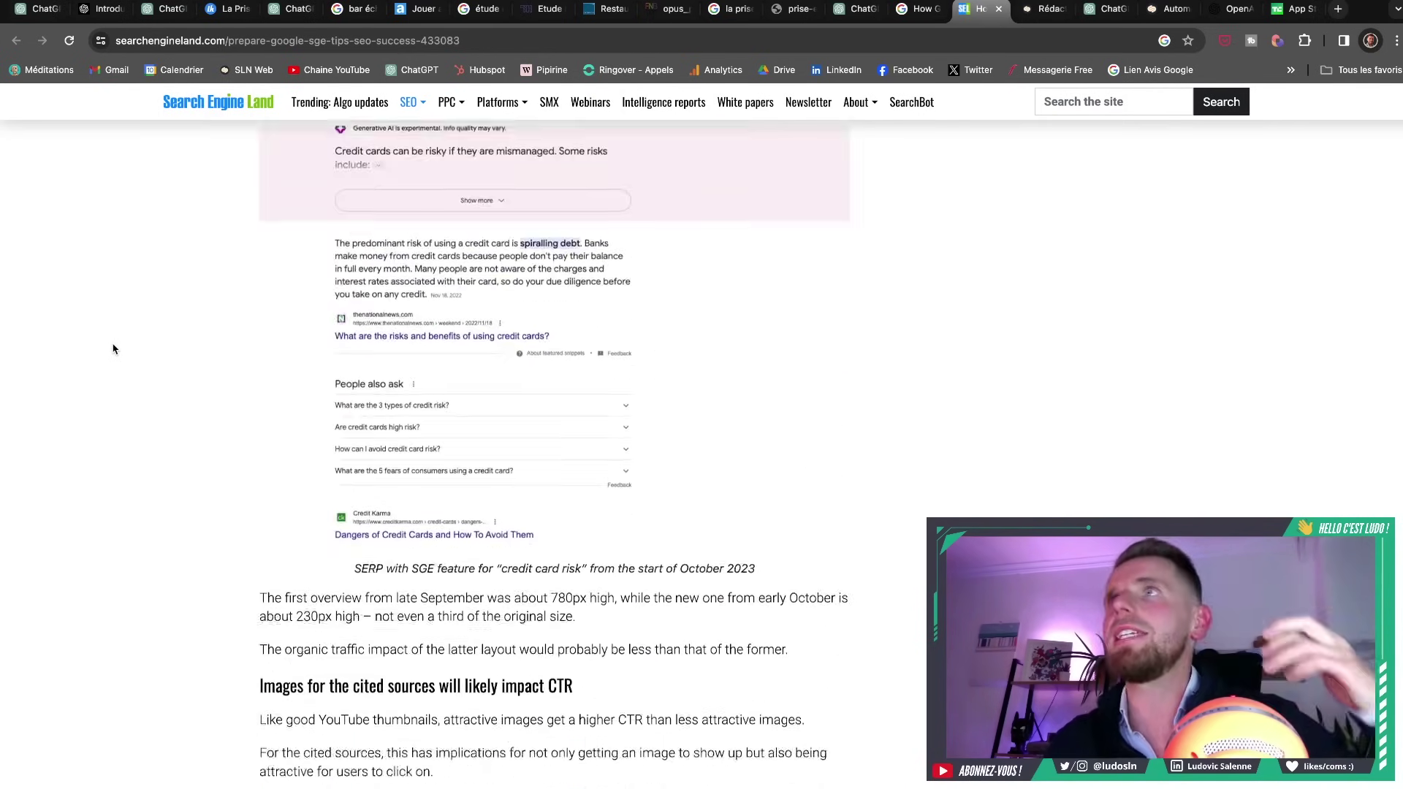
scroll(113, 349, "up", 20)
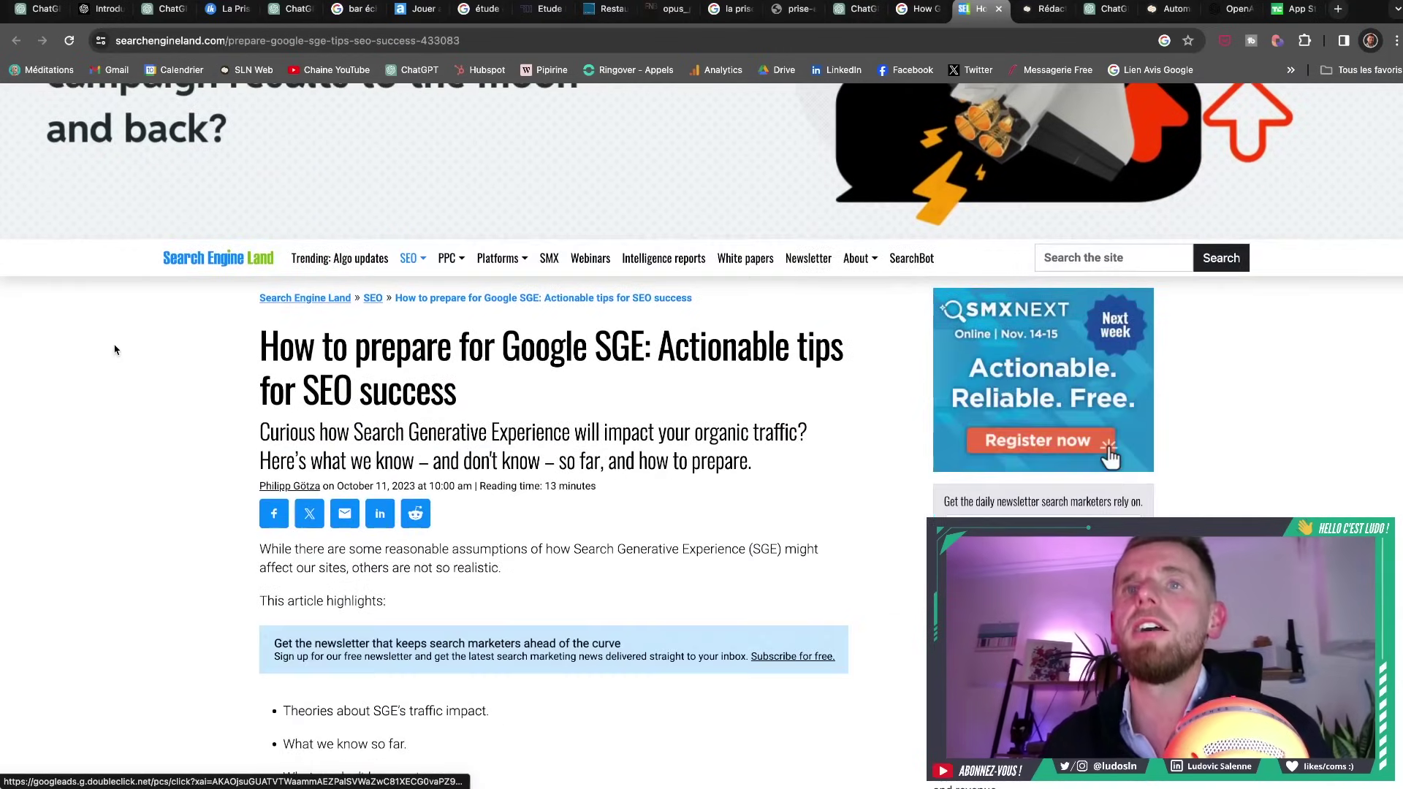
scroll(115, 351, "down", 3)
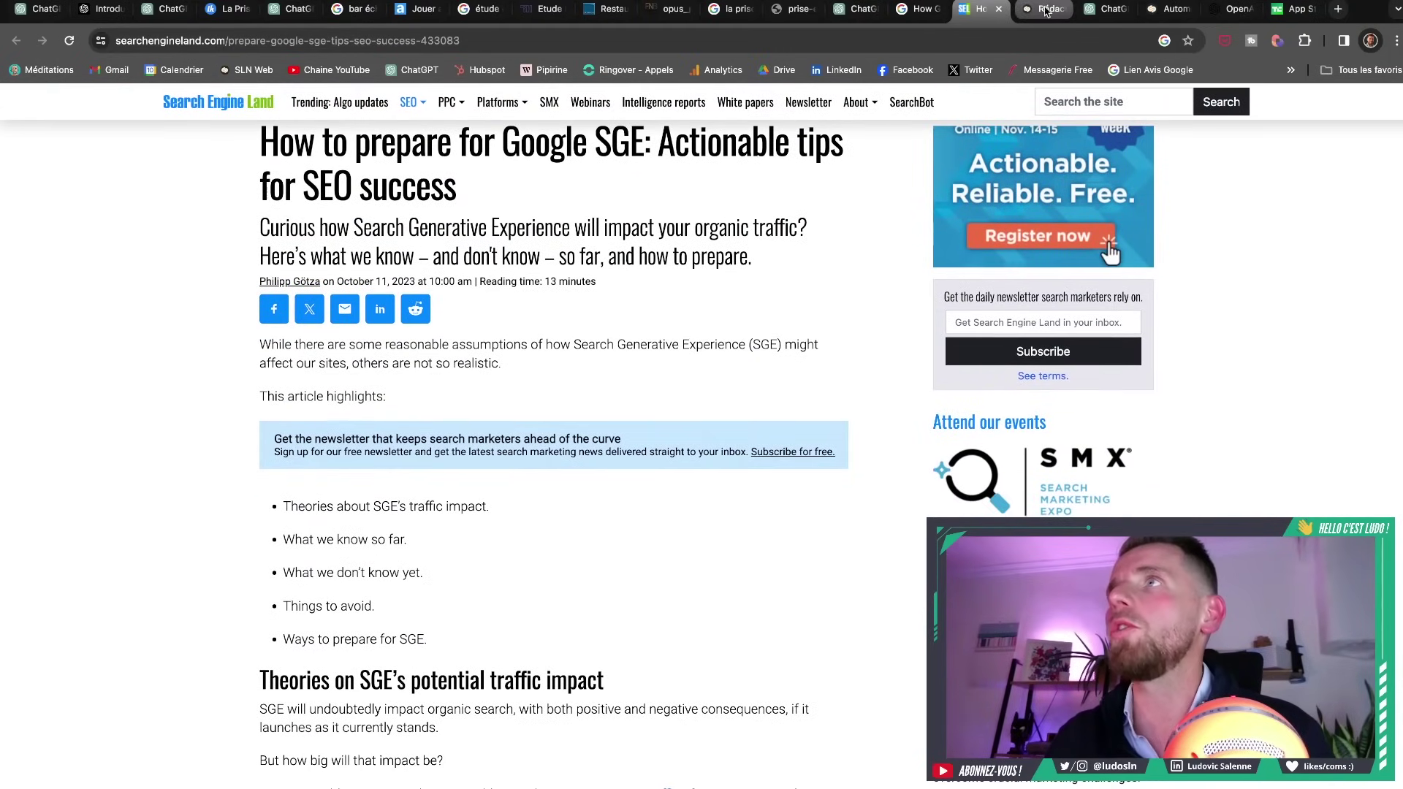
Switch to the web-writing guide "Rédaction web : le guide complet" and skim its sections on personas, keywords, SEO, storytelling and the editorial calendar
left_click(1045, 9)
scroll(273, 307, "down", 6)
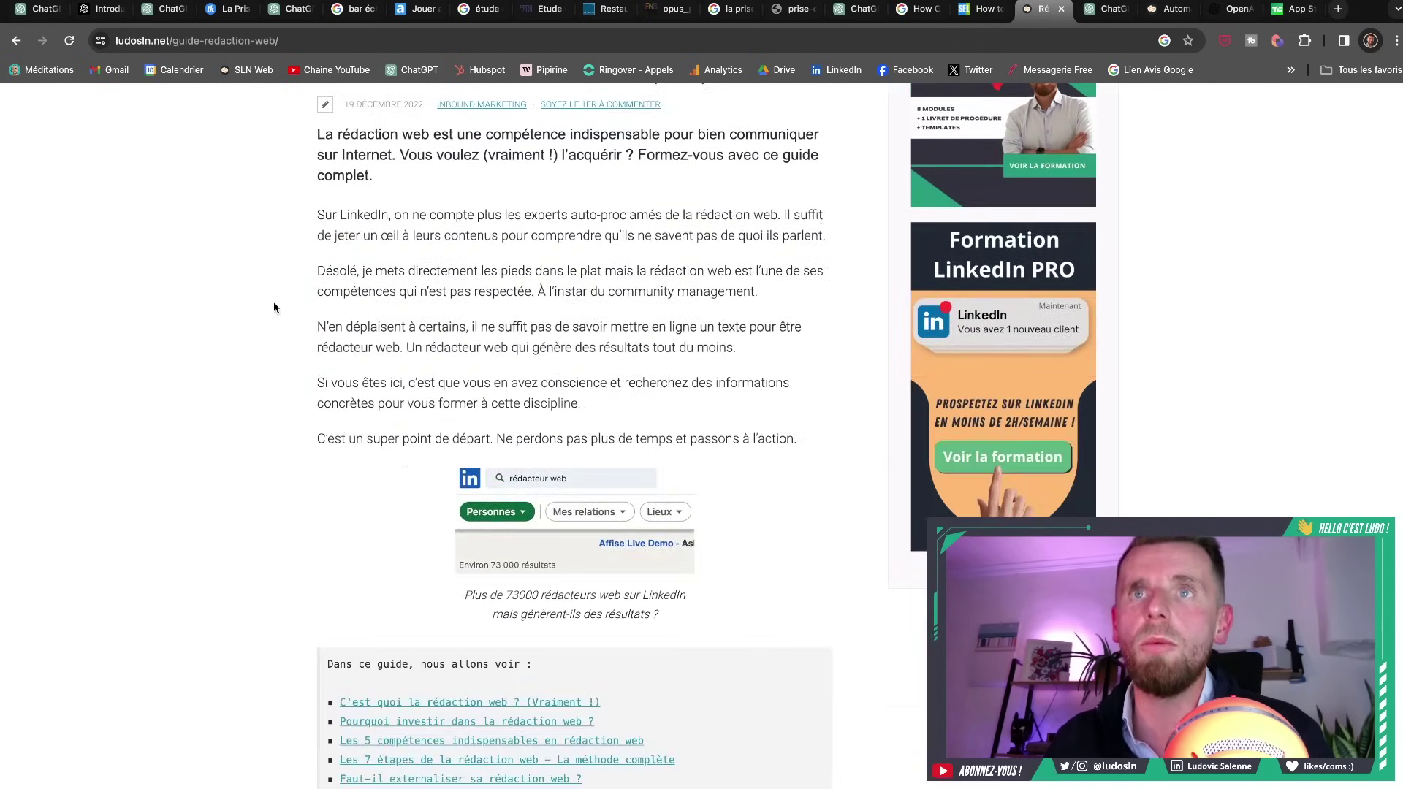
scroll(273, 302, "down", 12)
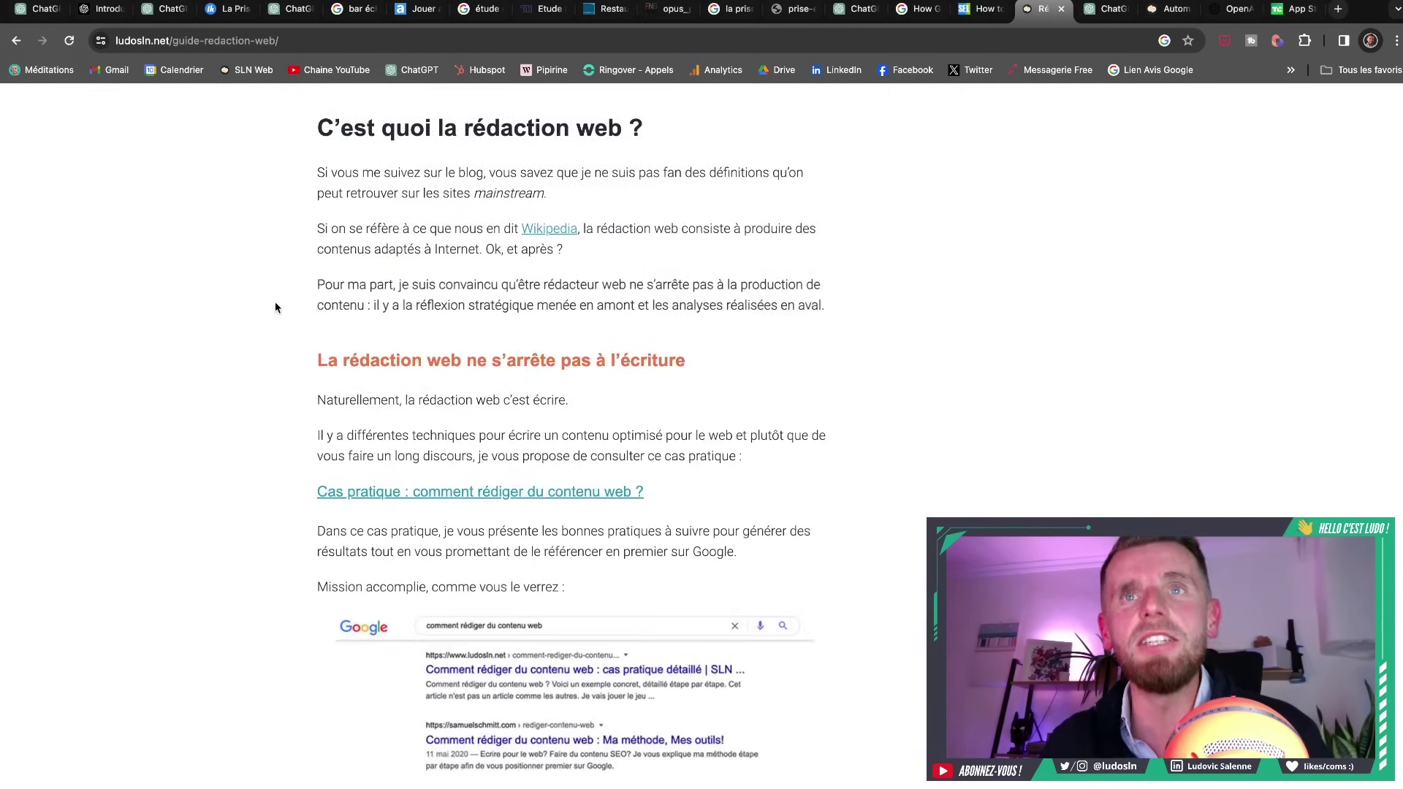
scroll(276, 307, "down", 18)
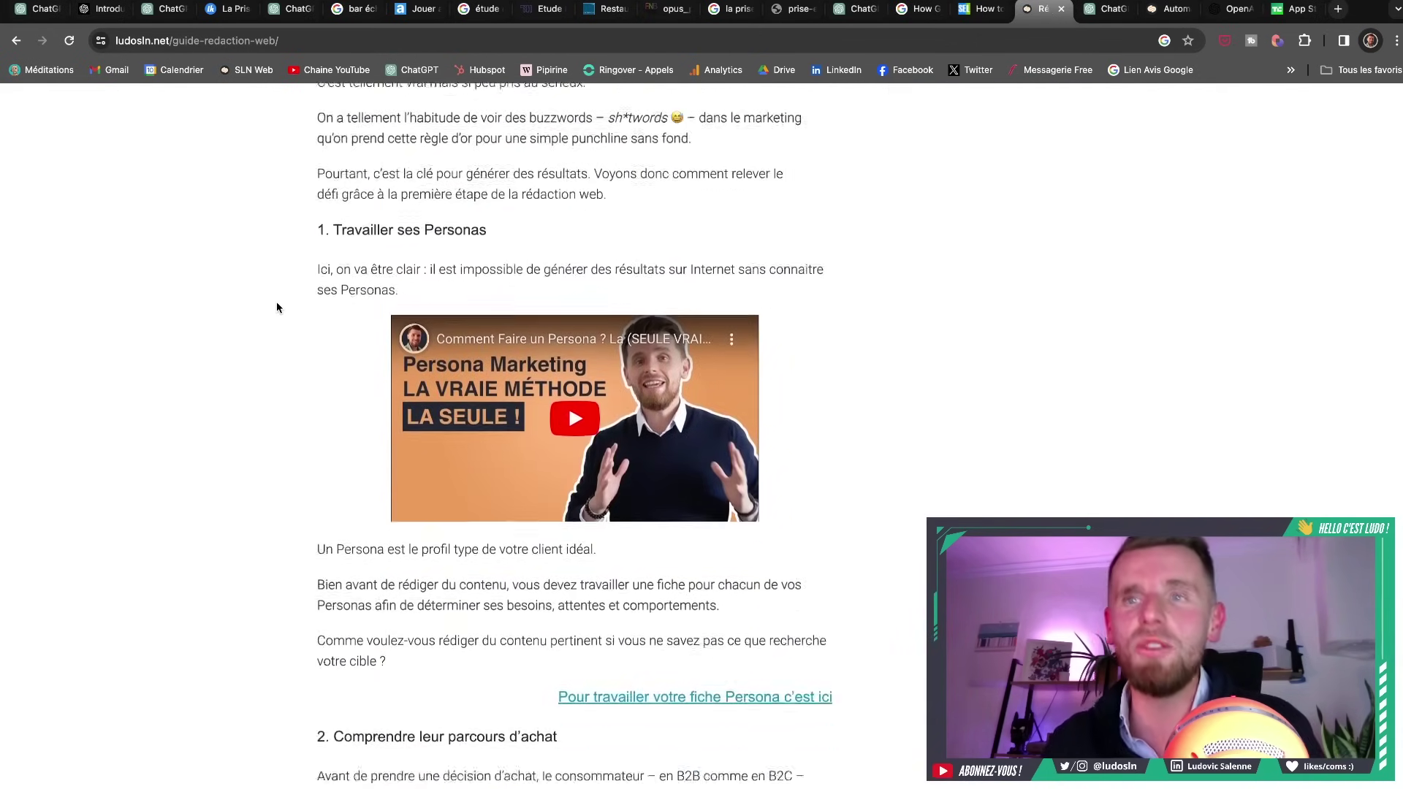
scroll(278, 307, "down", 7)
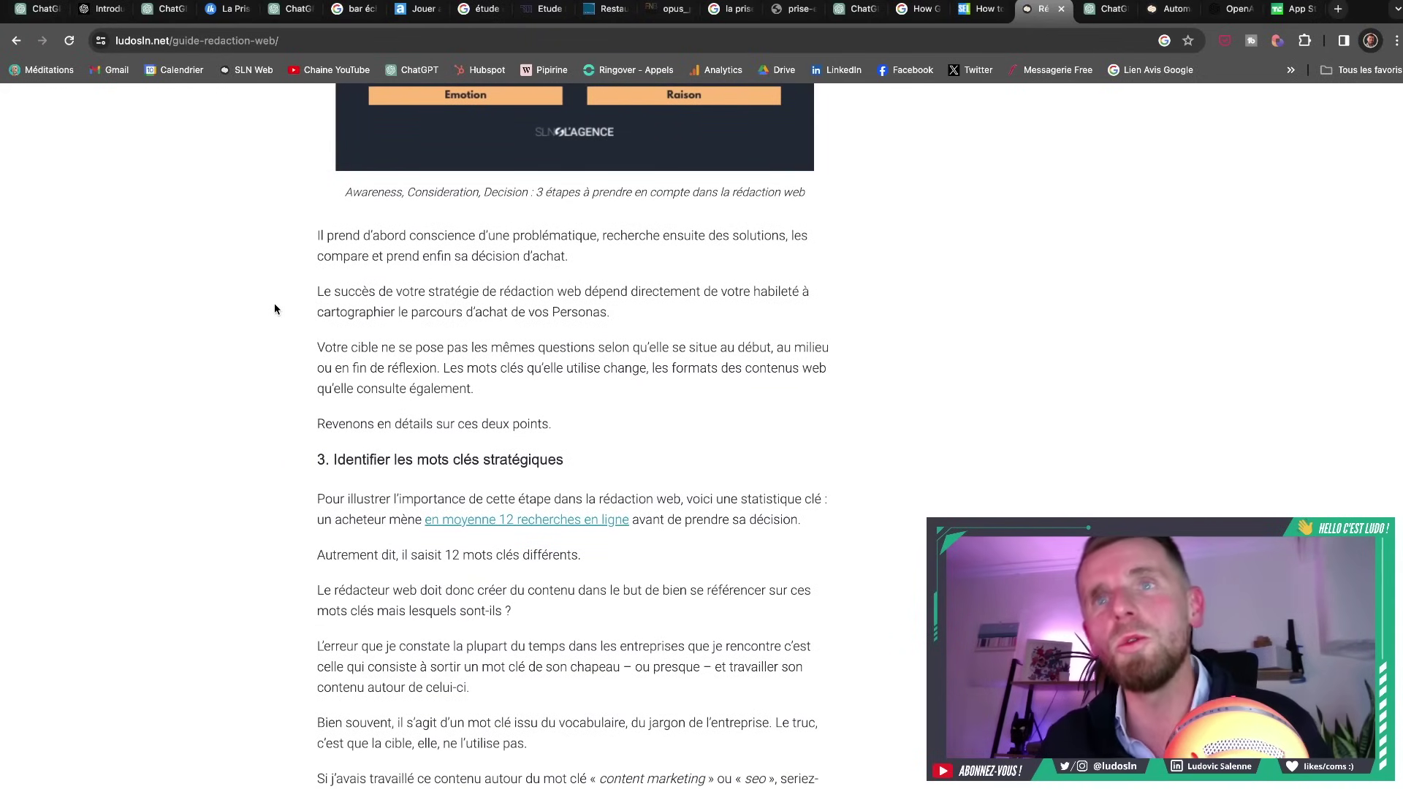
scroll(274, 304, "down", 20)
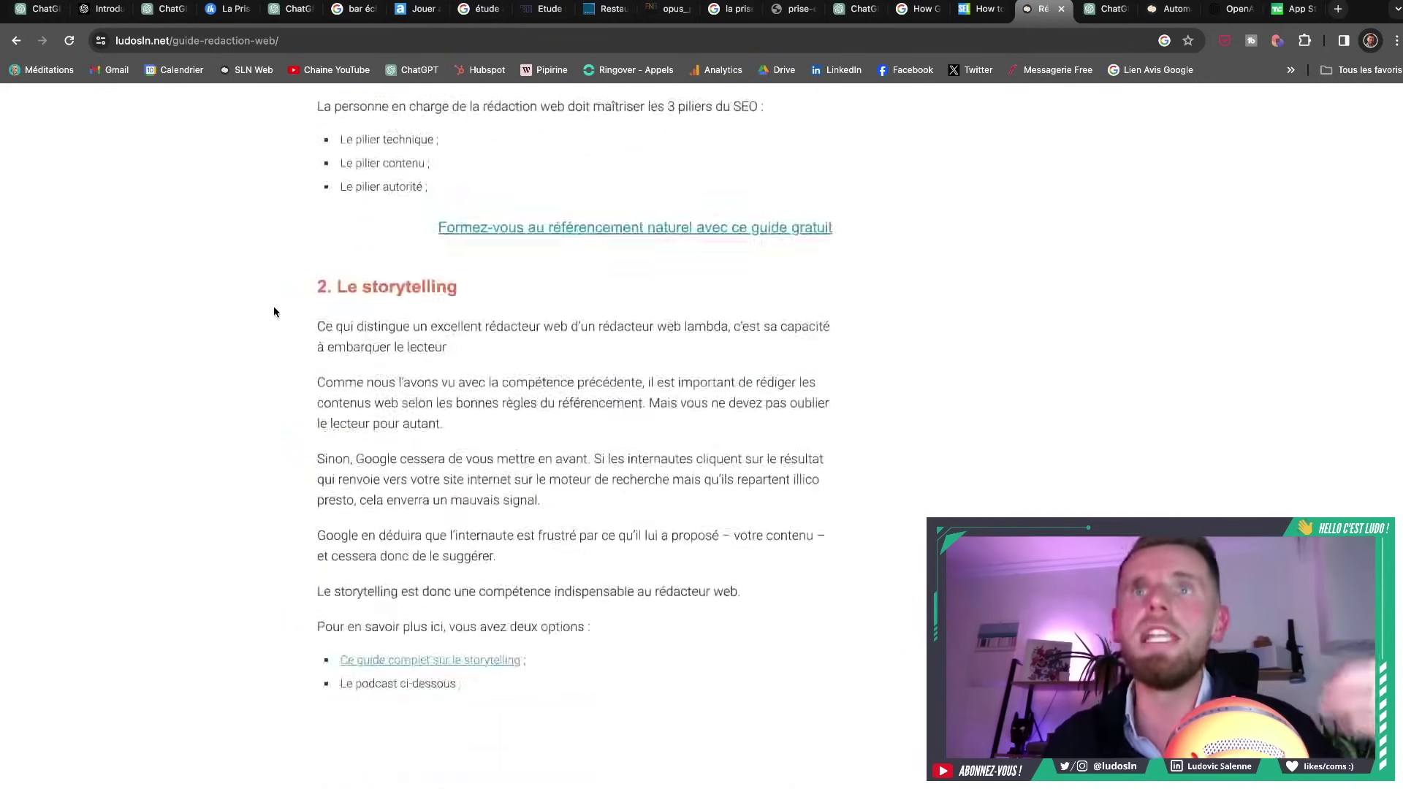
scroll(273, 313, "down", 20)
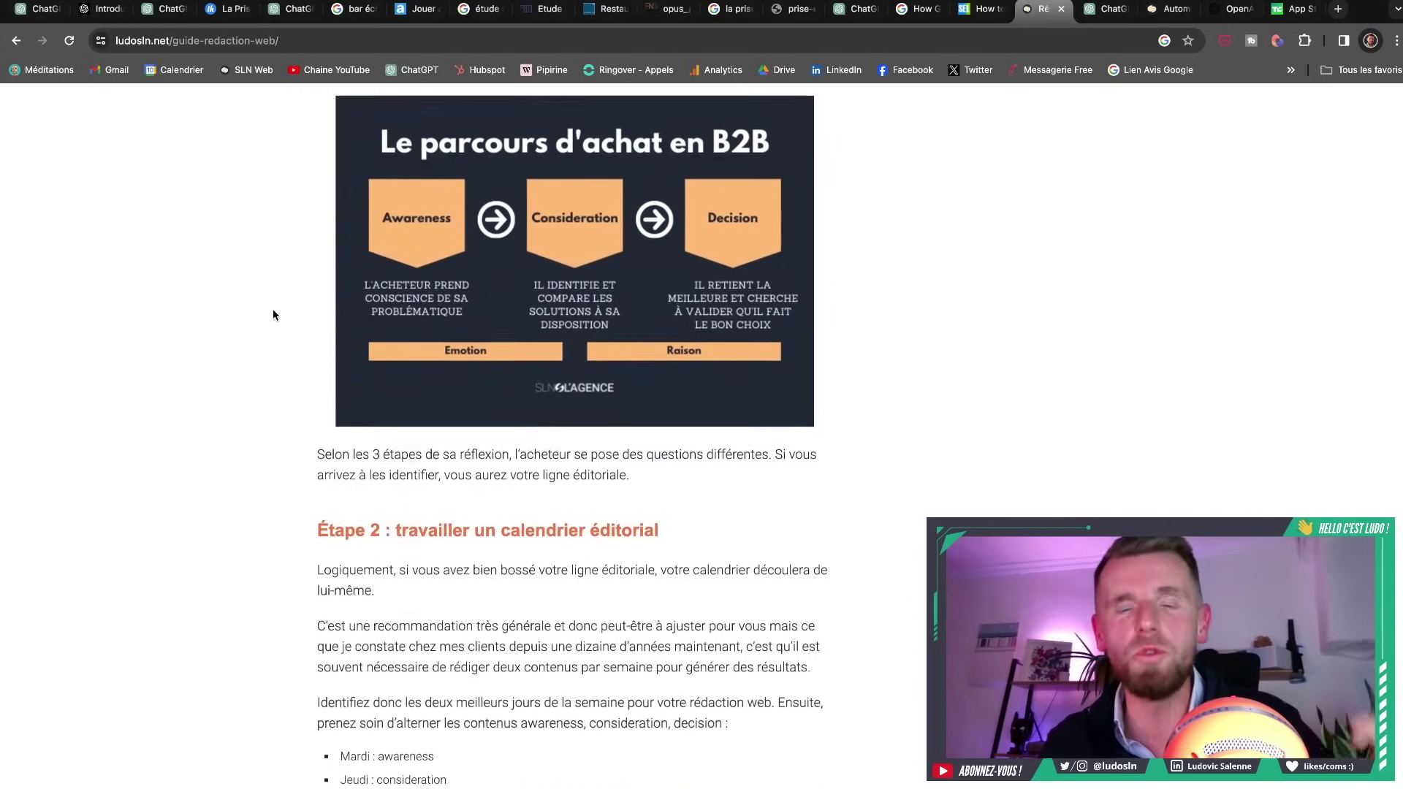
scroll(274, 315, "down", 2)
scroll(275, 315, "up", 20)
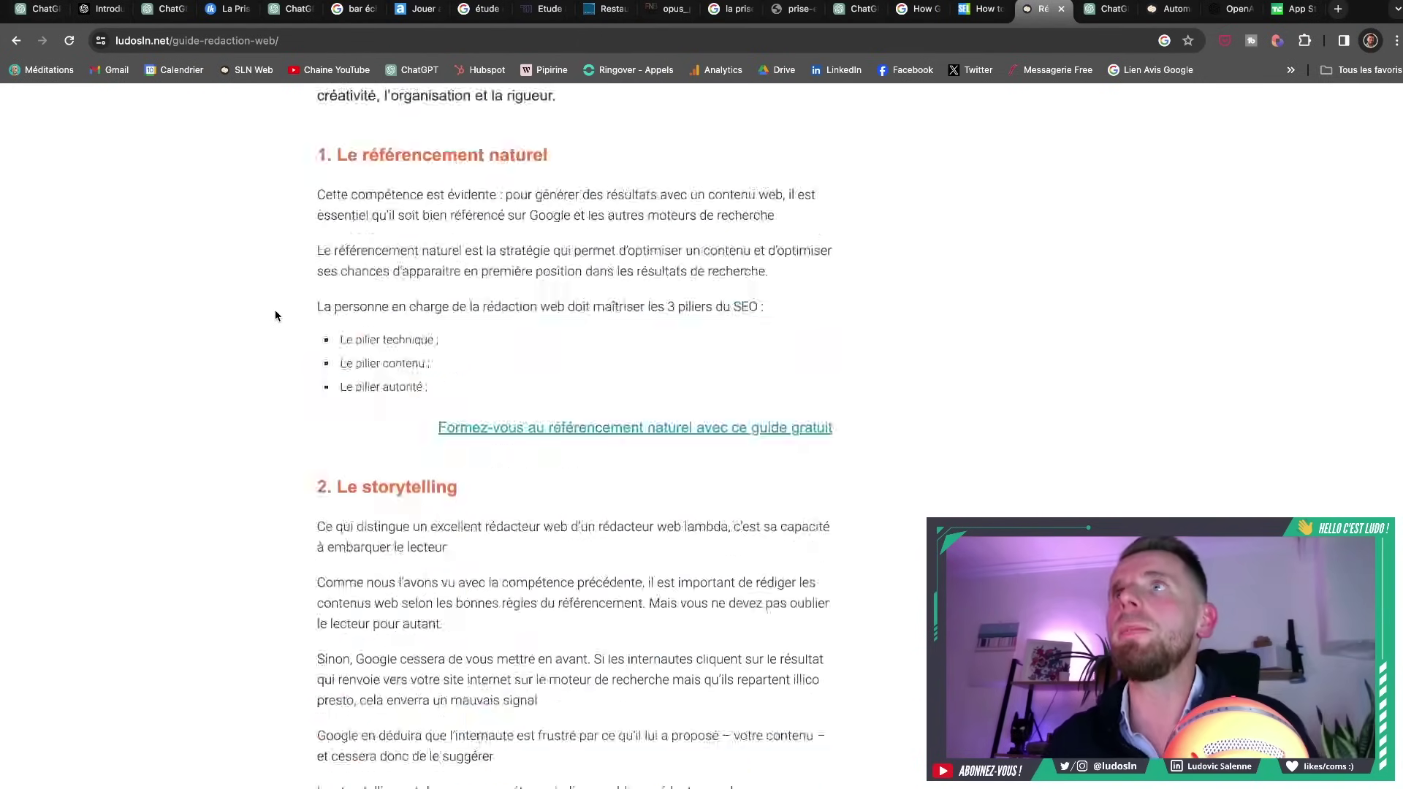
scroll(276, 316, "up", 20)
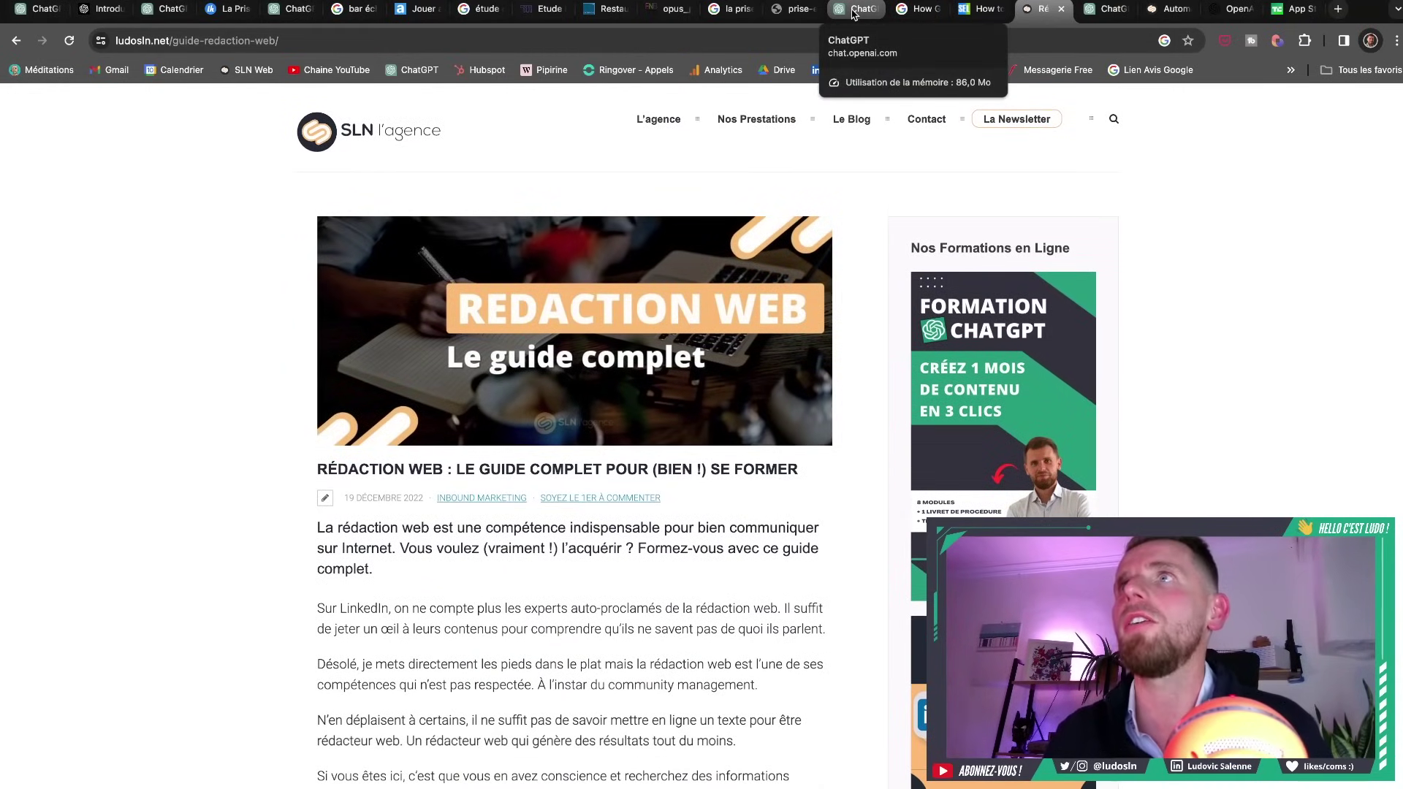
Return to the Coach Ludo SEO configuration, review its knowledge files and capabilities, and open the setup for adding an action
left_click(853, 14)
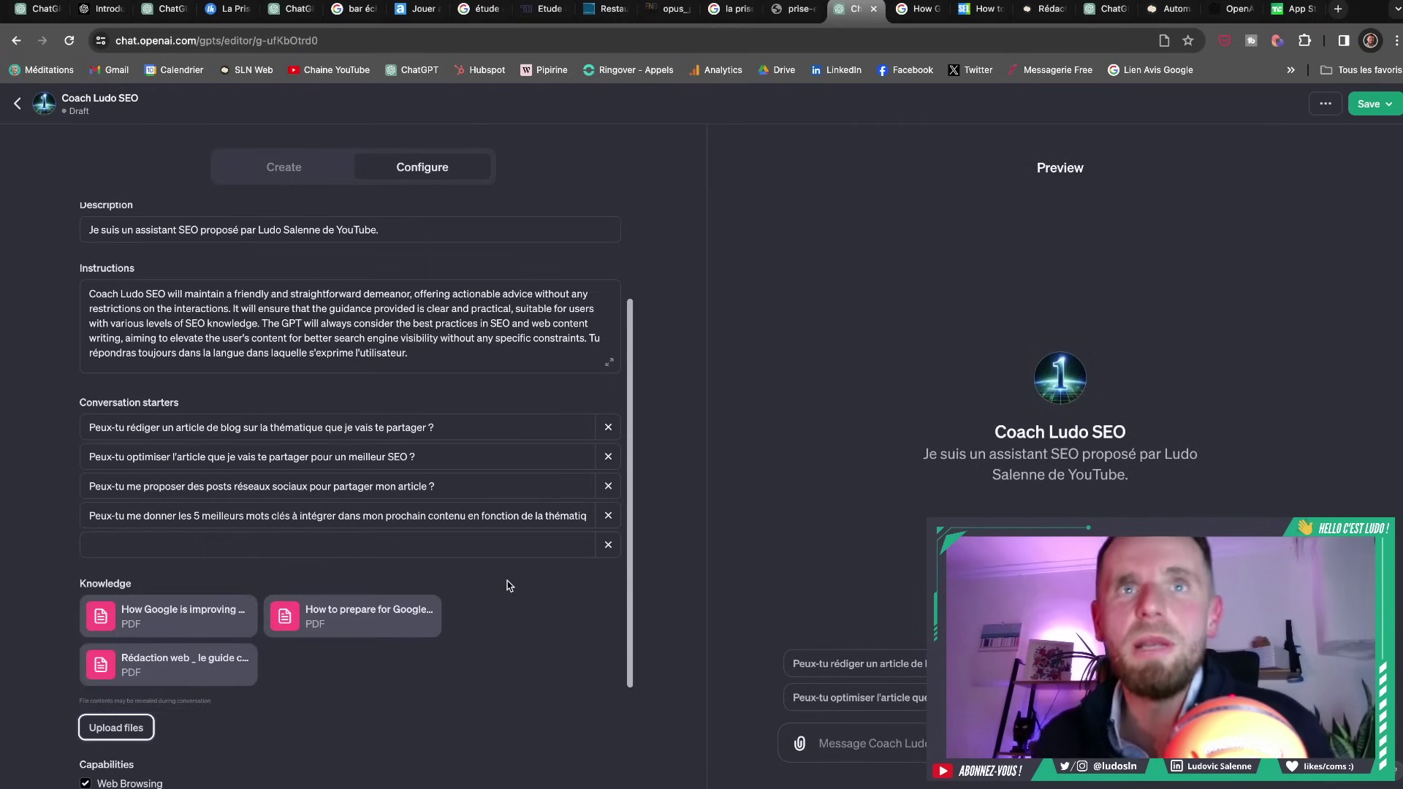
scroll(509, 585, "down", 3)
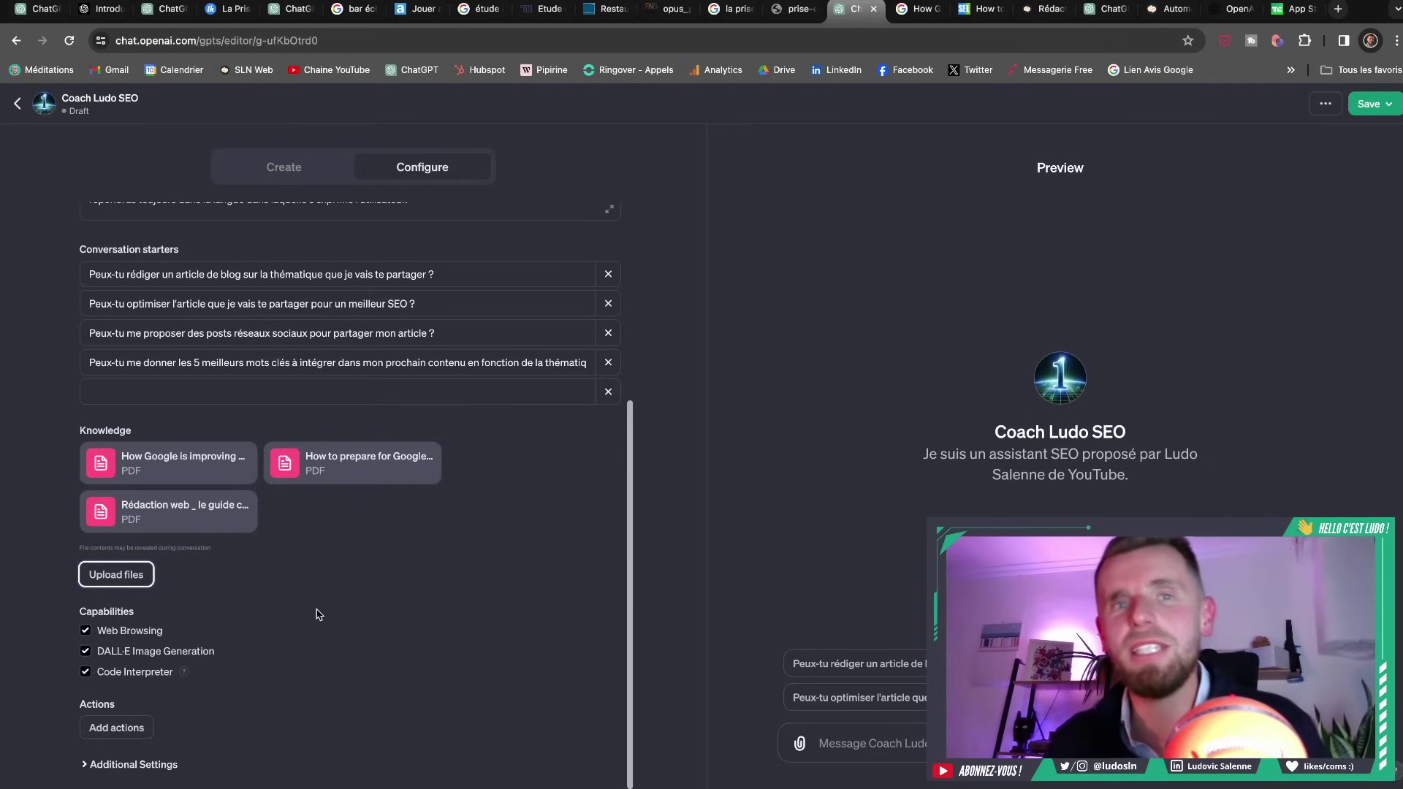
left_click(108, 735)
left_click(108, 734)
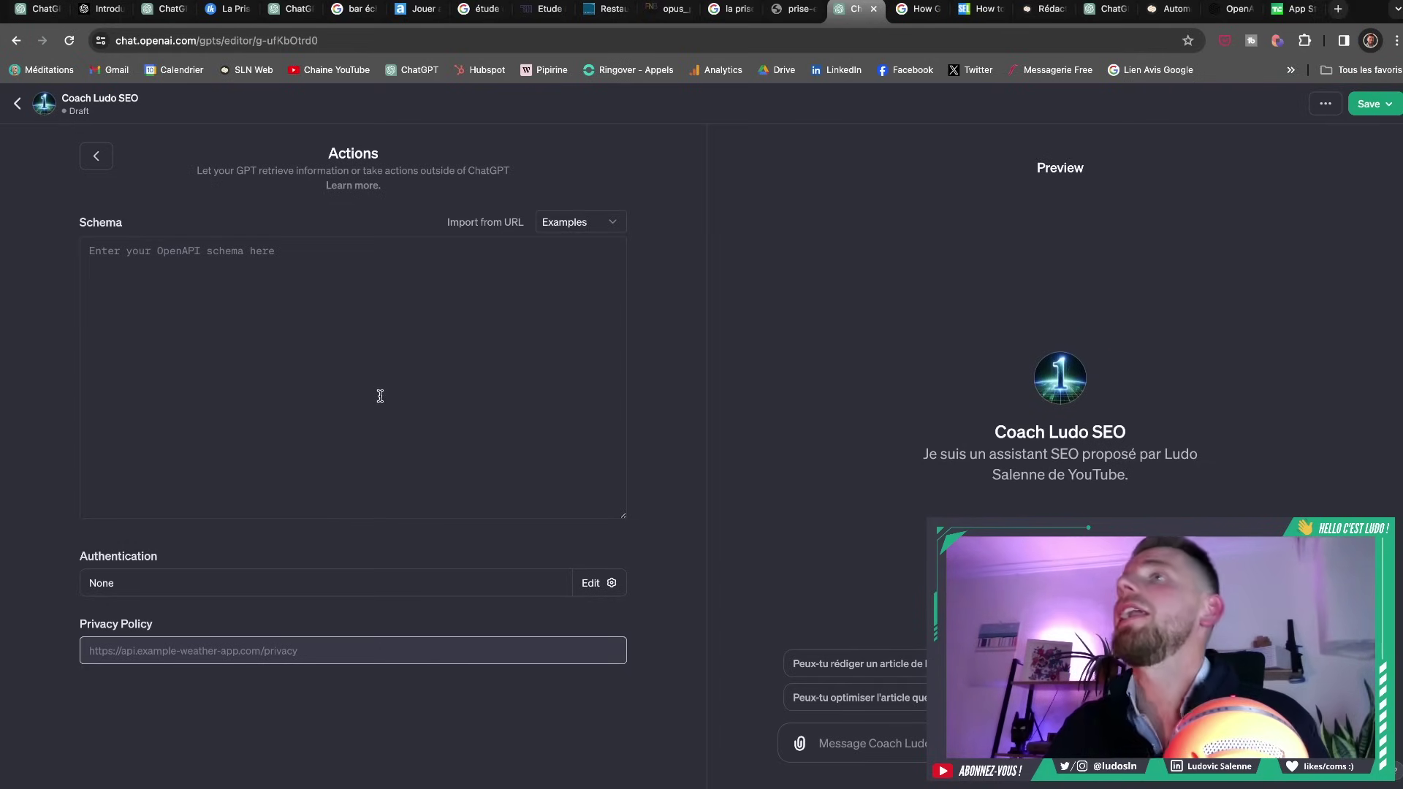
Switch to the "Formation ChatGPT" offer page and examine its presentation and the section "Ce que contient la formation"
left_click(1170, 11)
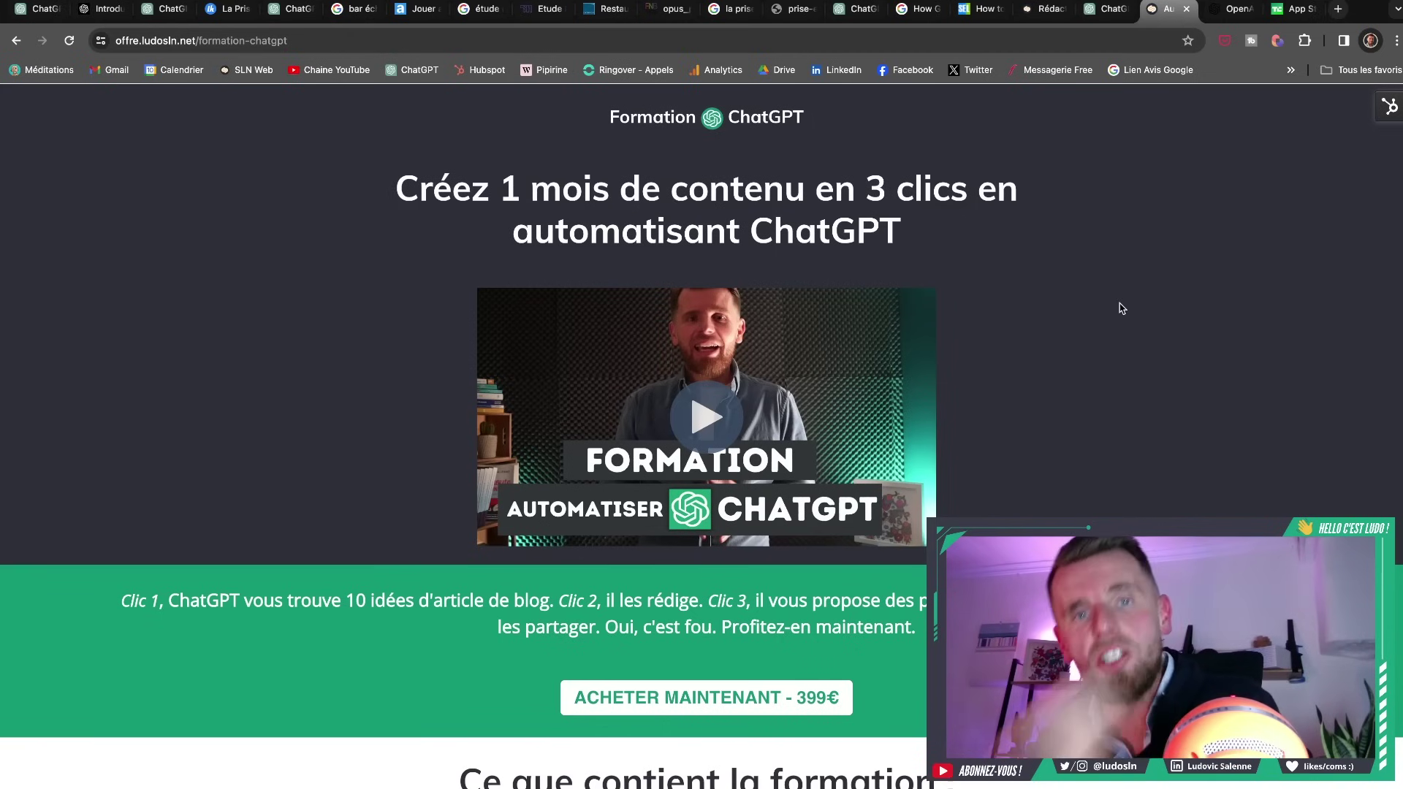
scroll(1119, 308, "down", 5)
scroll(1118, 312, "down", 2)
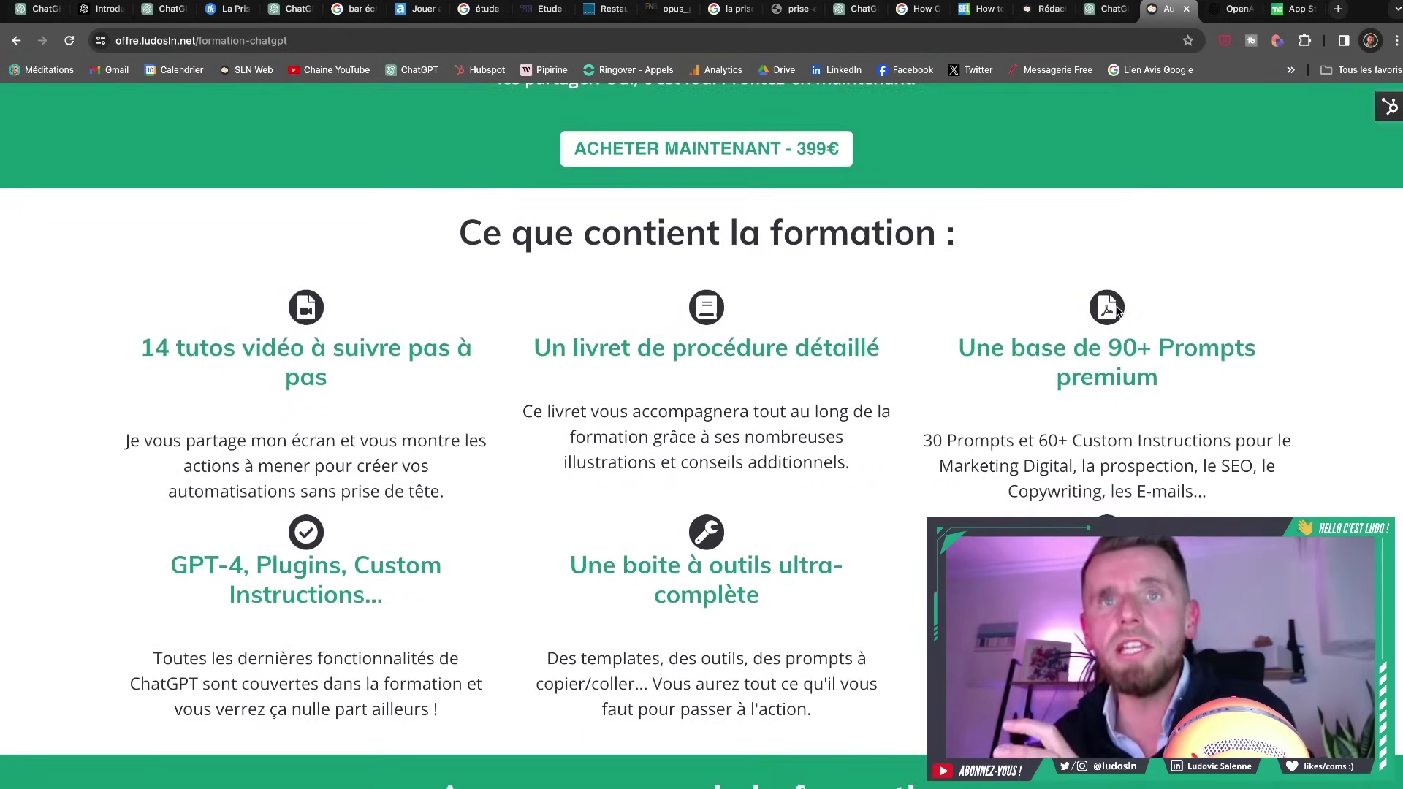
scroll(1118, 312, "up", 8)
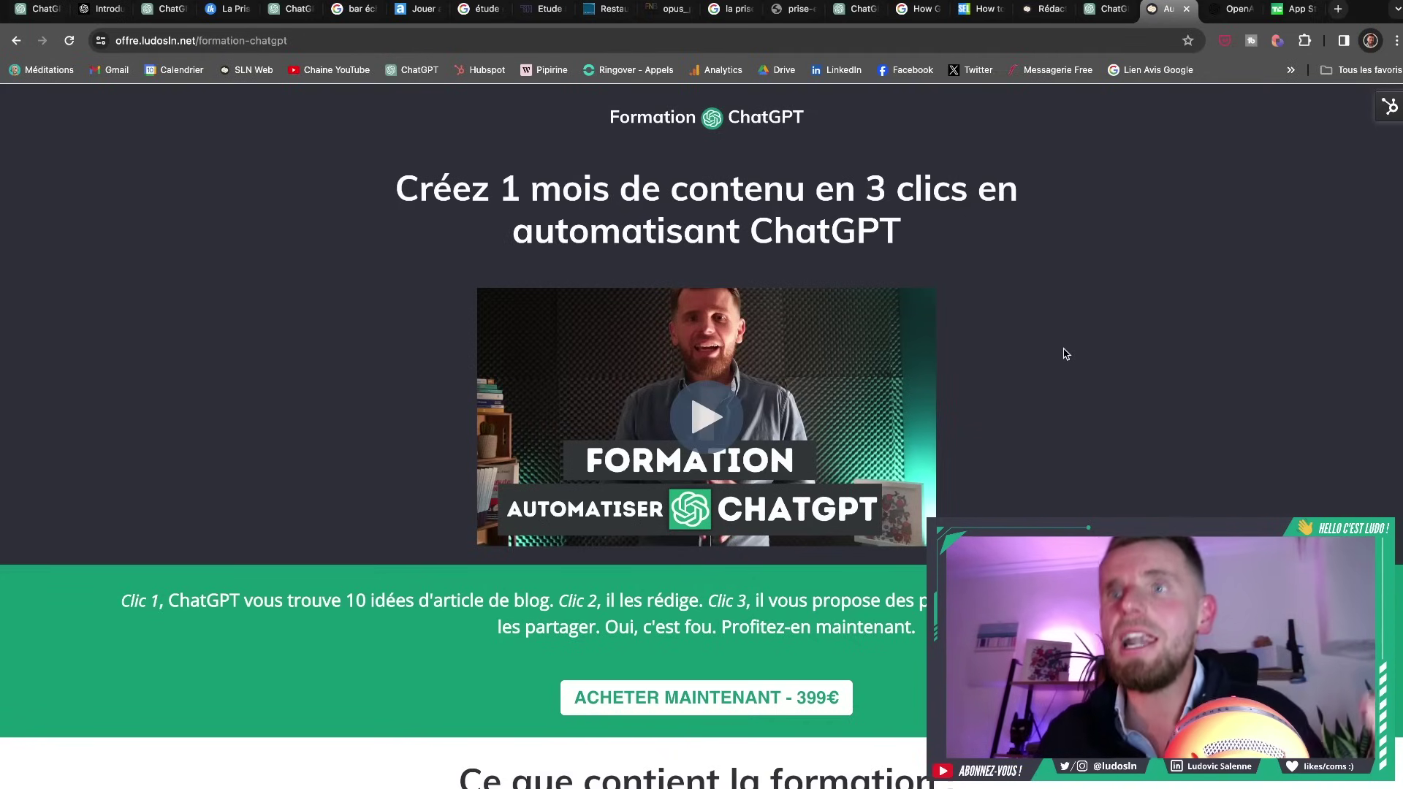
scroll(1070, 364, "down", 4)
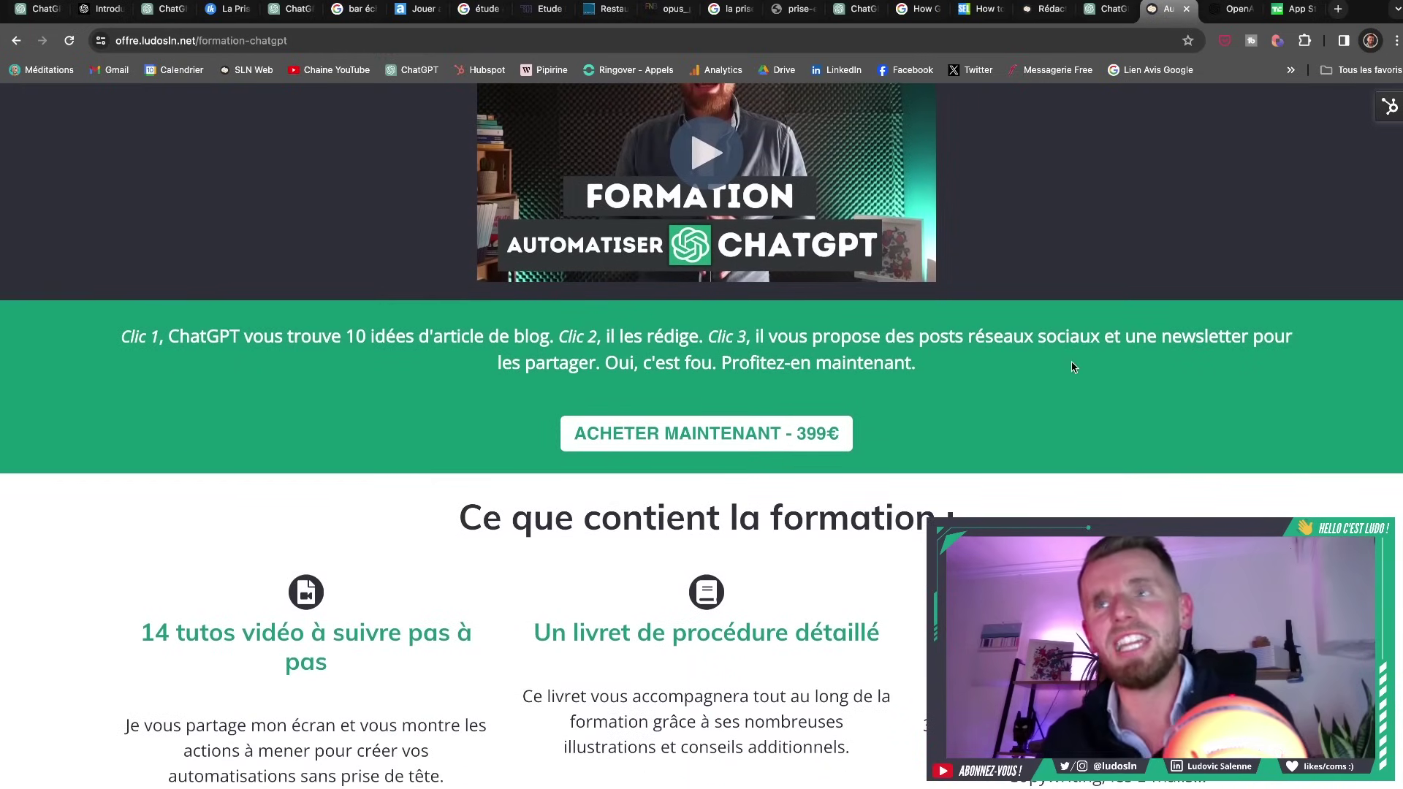
scroll(1073, 365, "down", 3)
scroll(1073, 363, "up", 7)
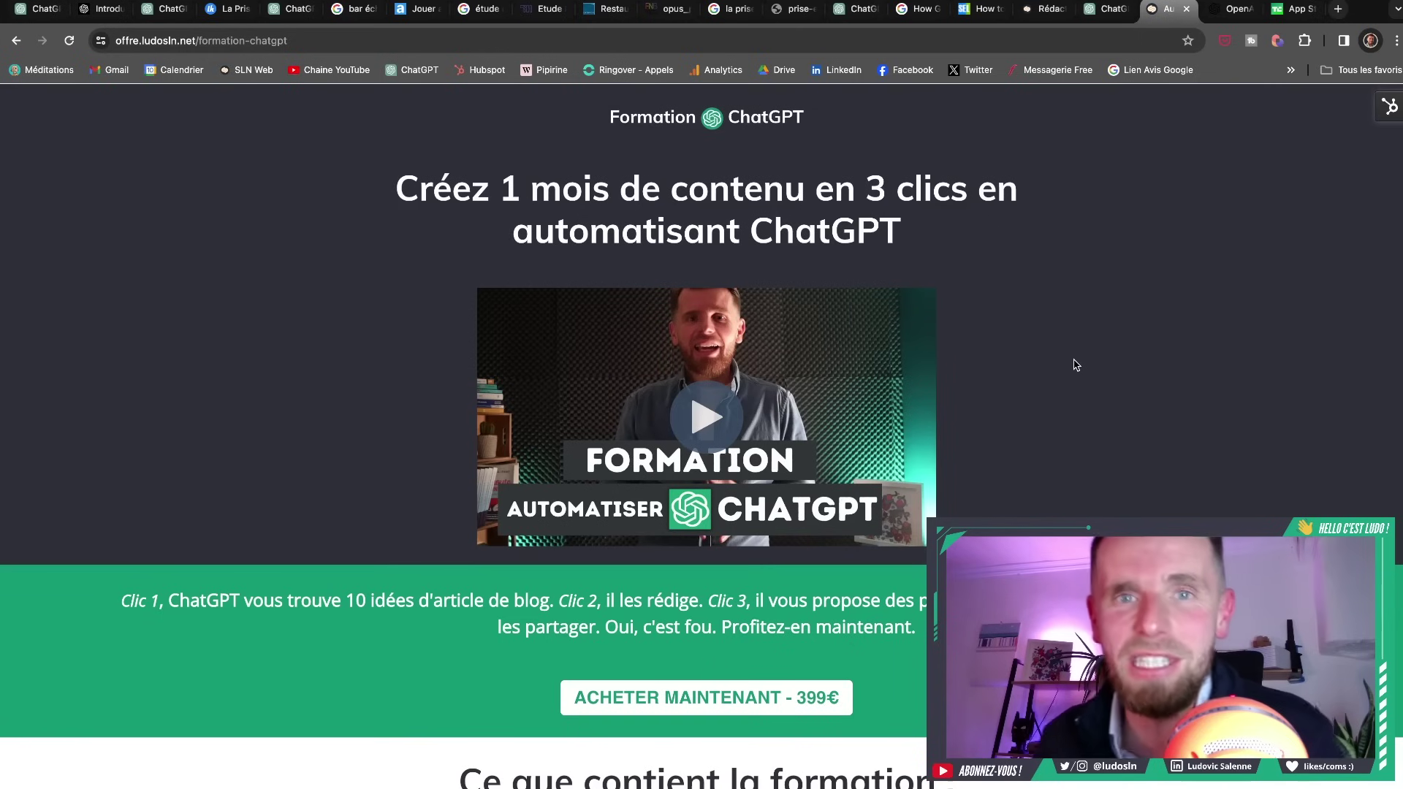
scroll(1080, 363, "down", 3)
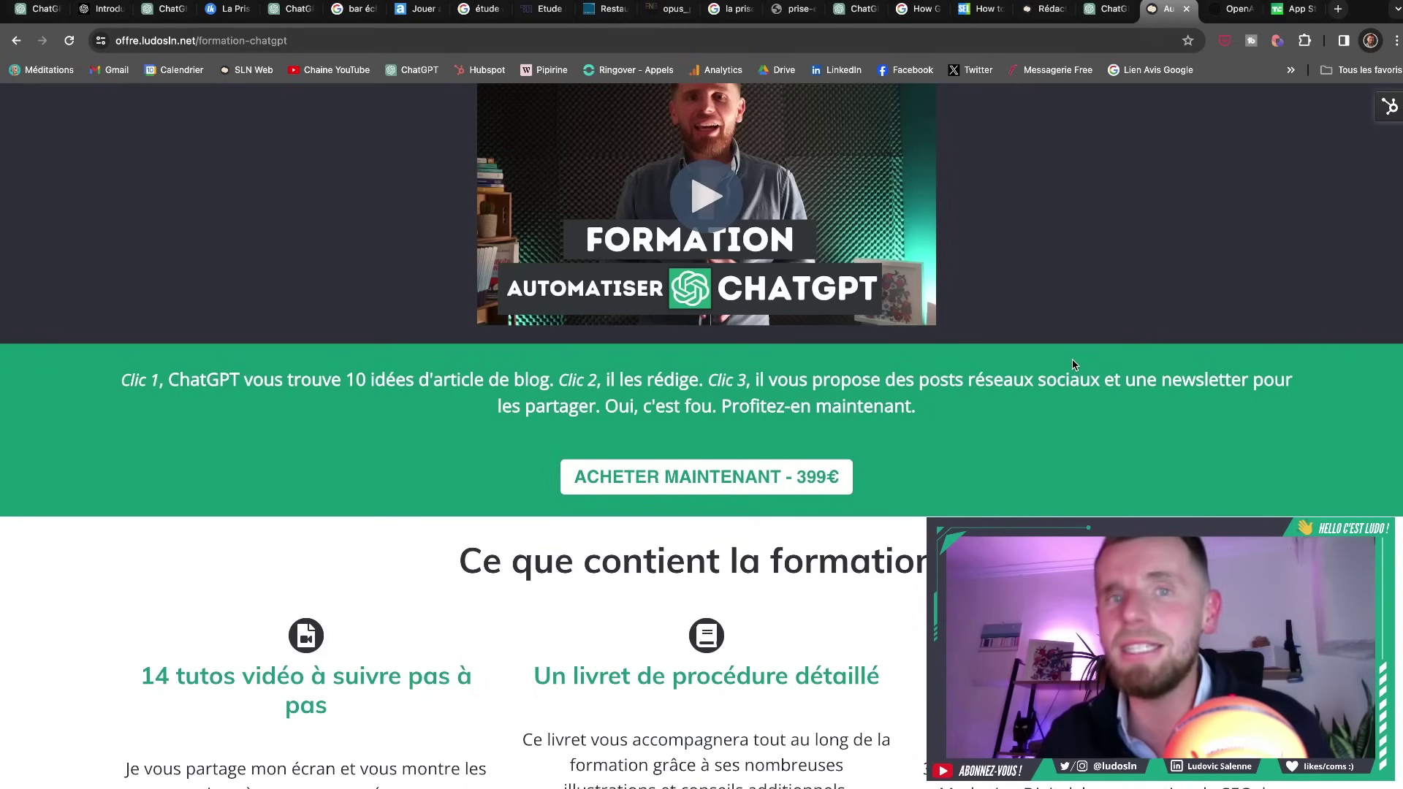
scroll(1074, 366, "down", 5)
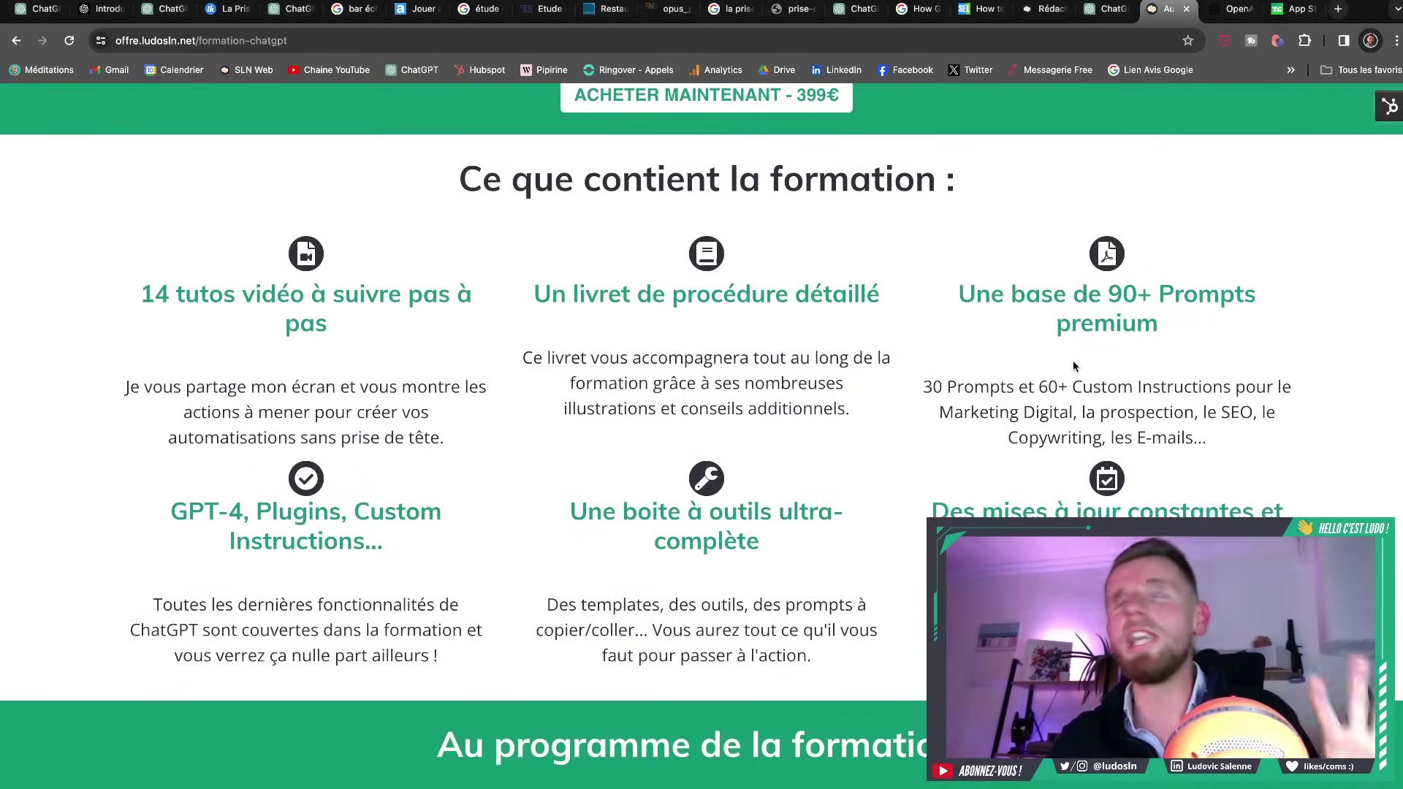
scroll(1074, 365, "up", 8)
scroll(1074, 365, "down", 1)
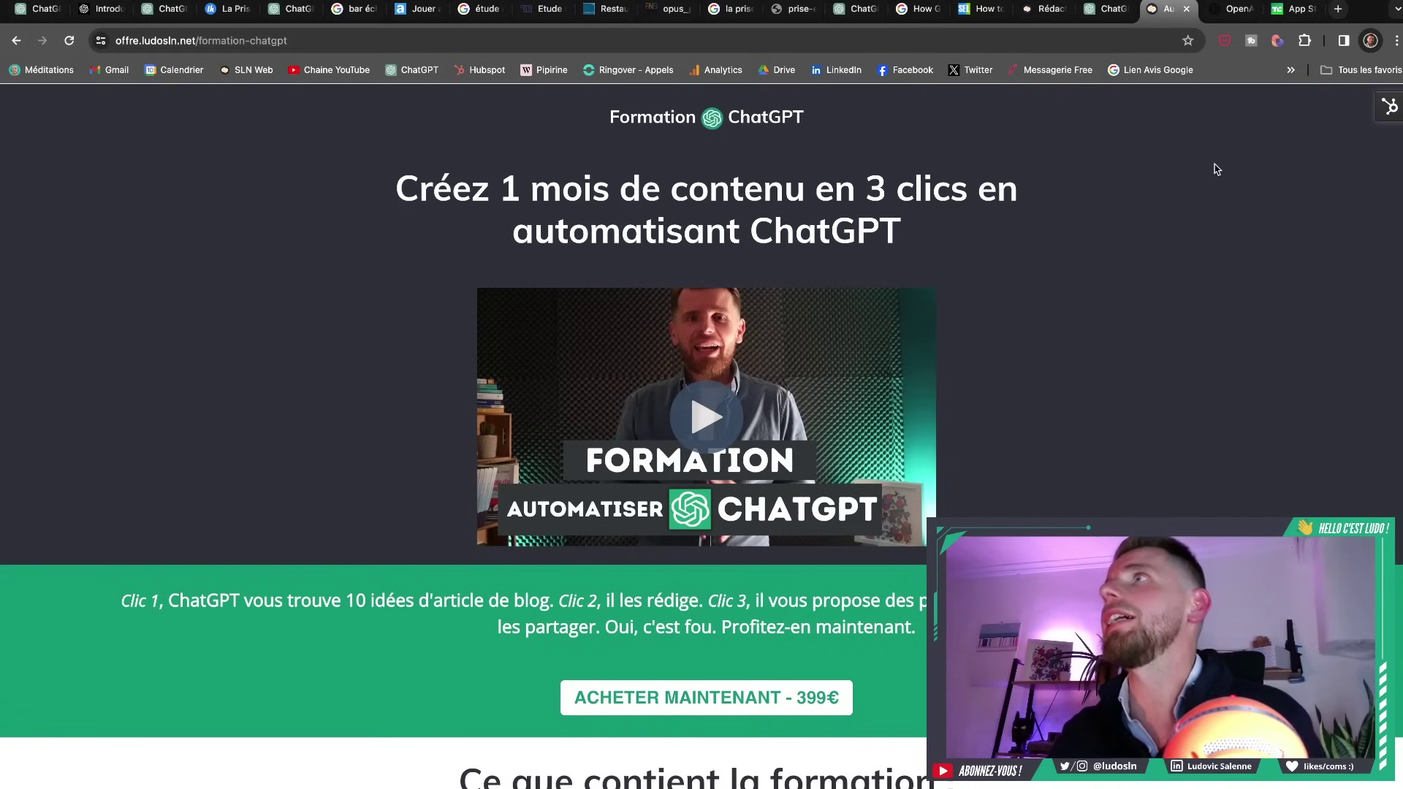
View the "An App Store for AI" section of the TechCrunch article, and switch back to the GPT editor
left_click(1277, 9)
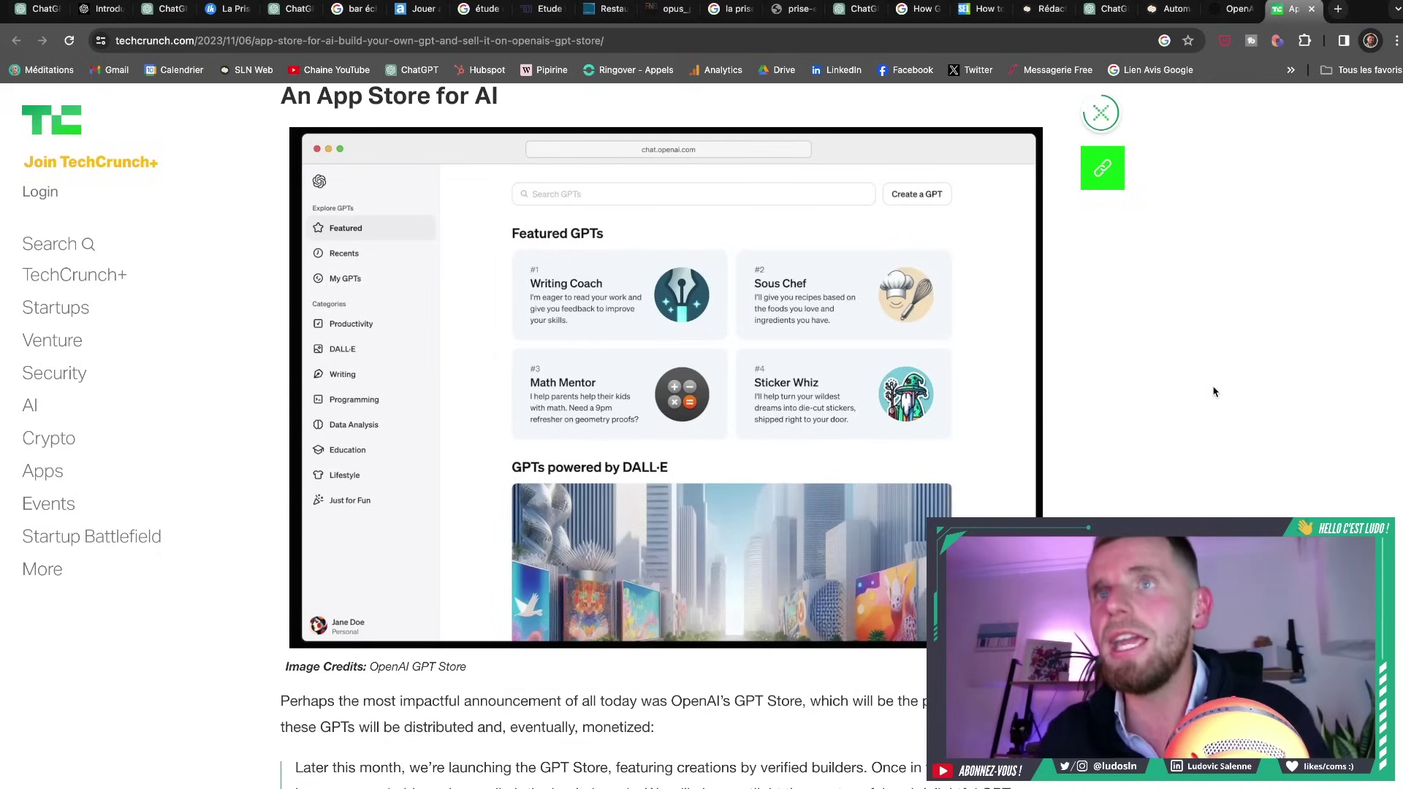
left_click(1104, 8)
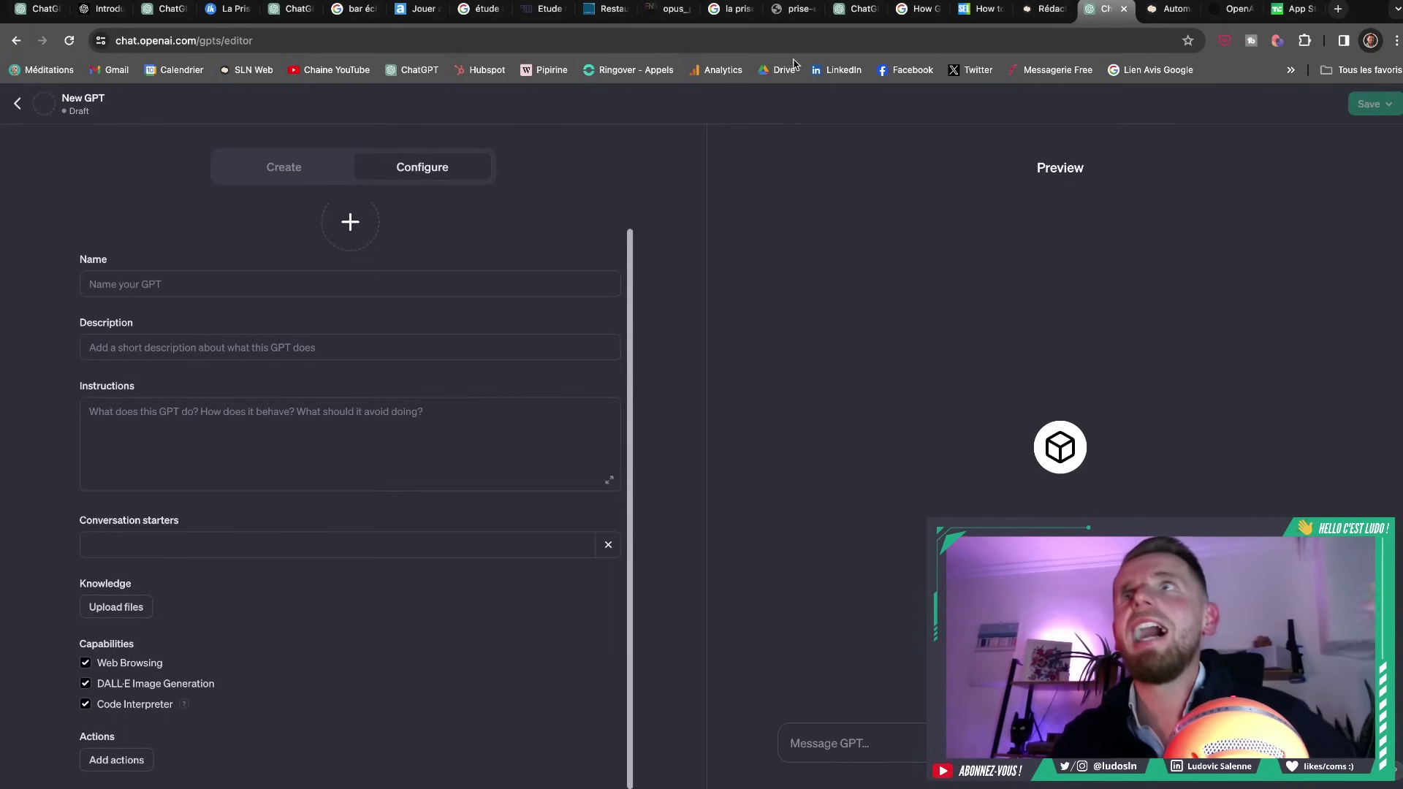
Publish Coach Ludo SEO to only people with a link, and return to the GPT discovery page
left_click(851, 9)
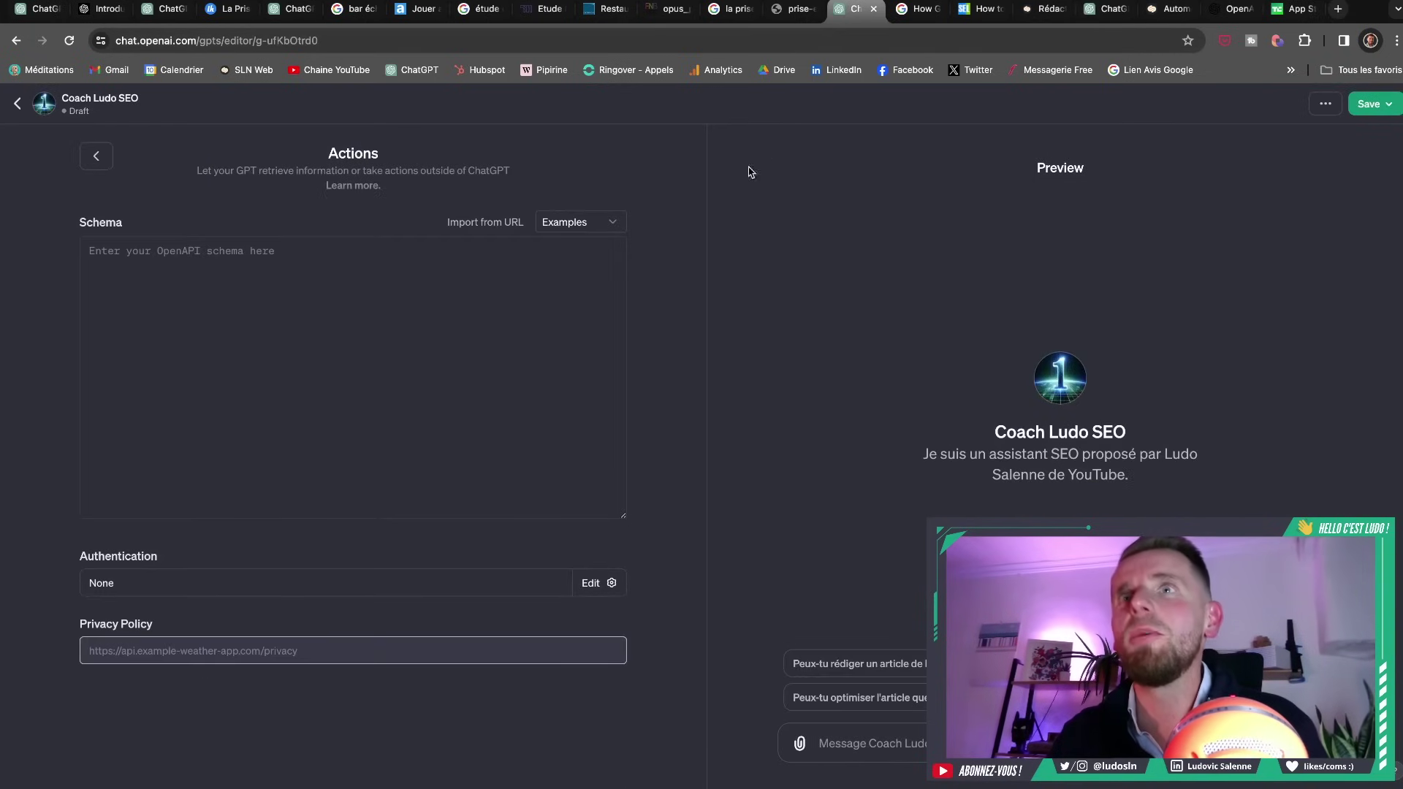
left_click(96, 156)
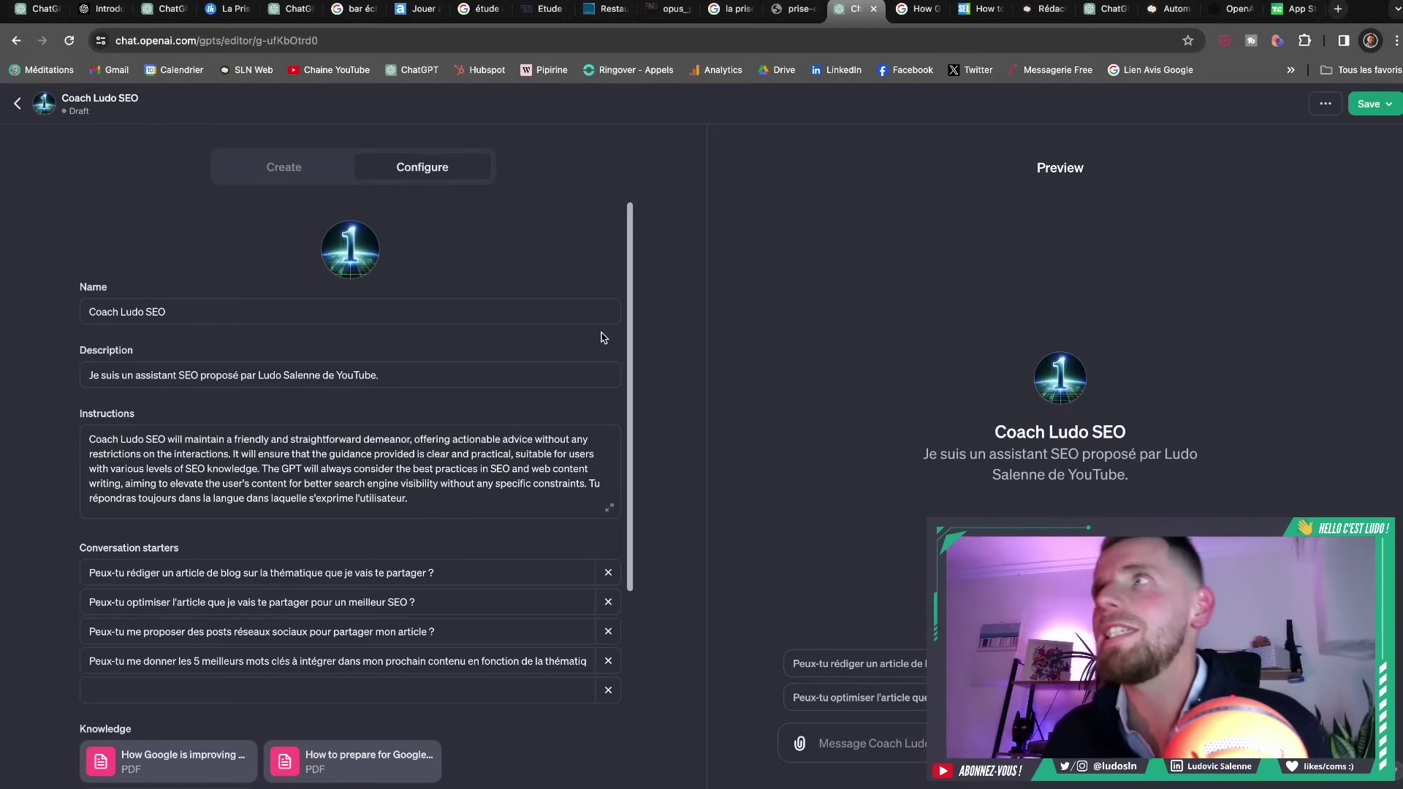
left_click(1385, 110)
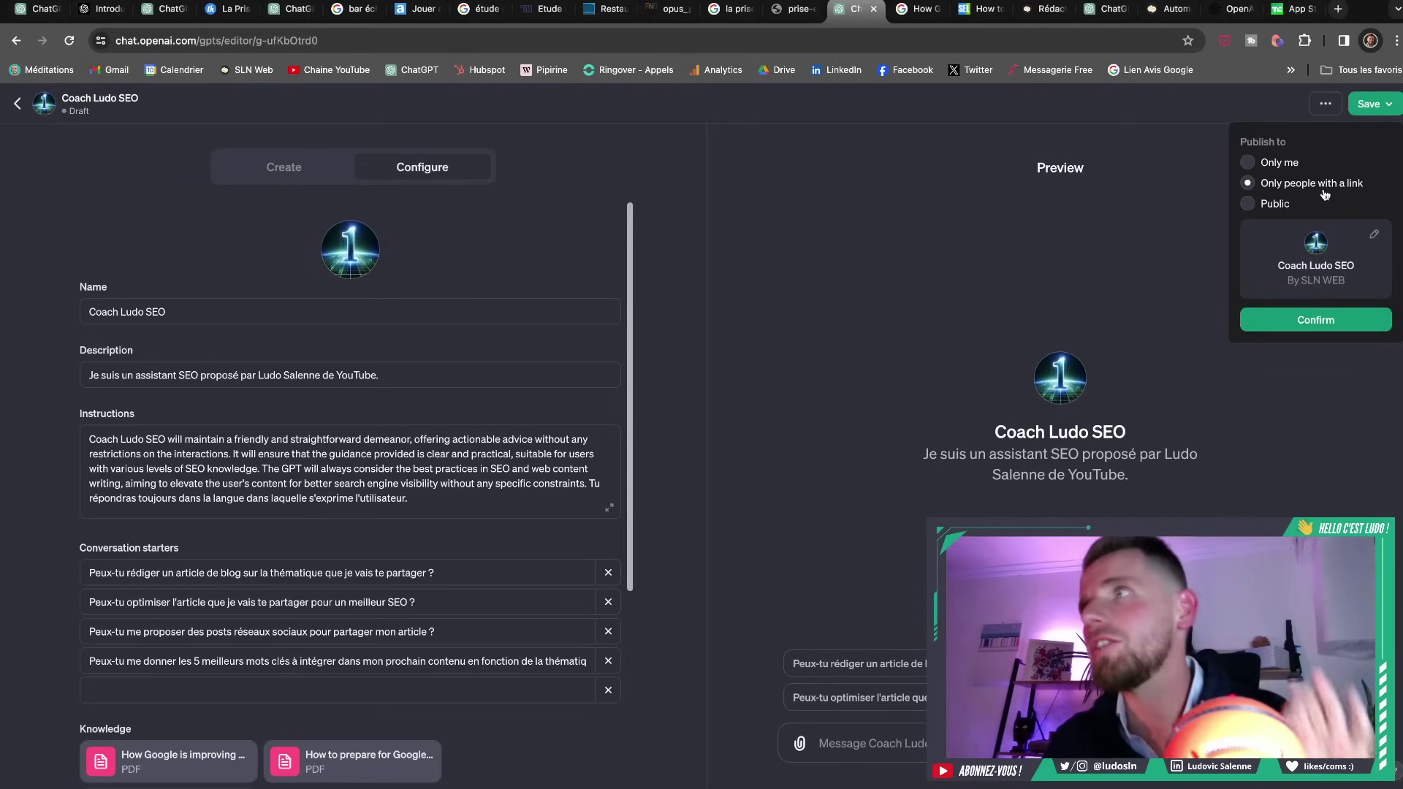
left_click(1312, 321)
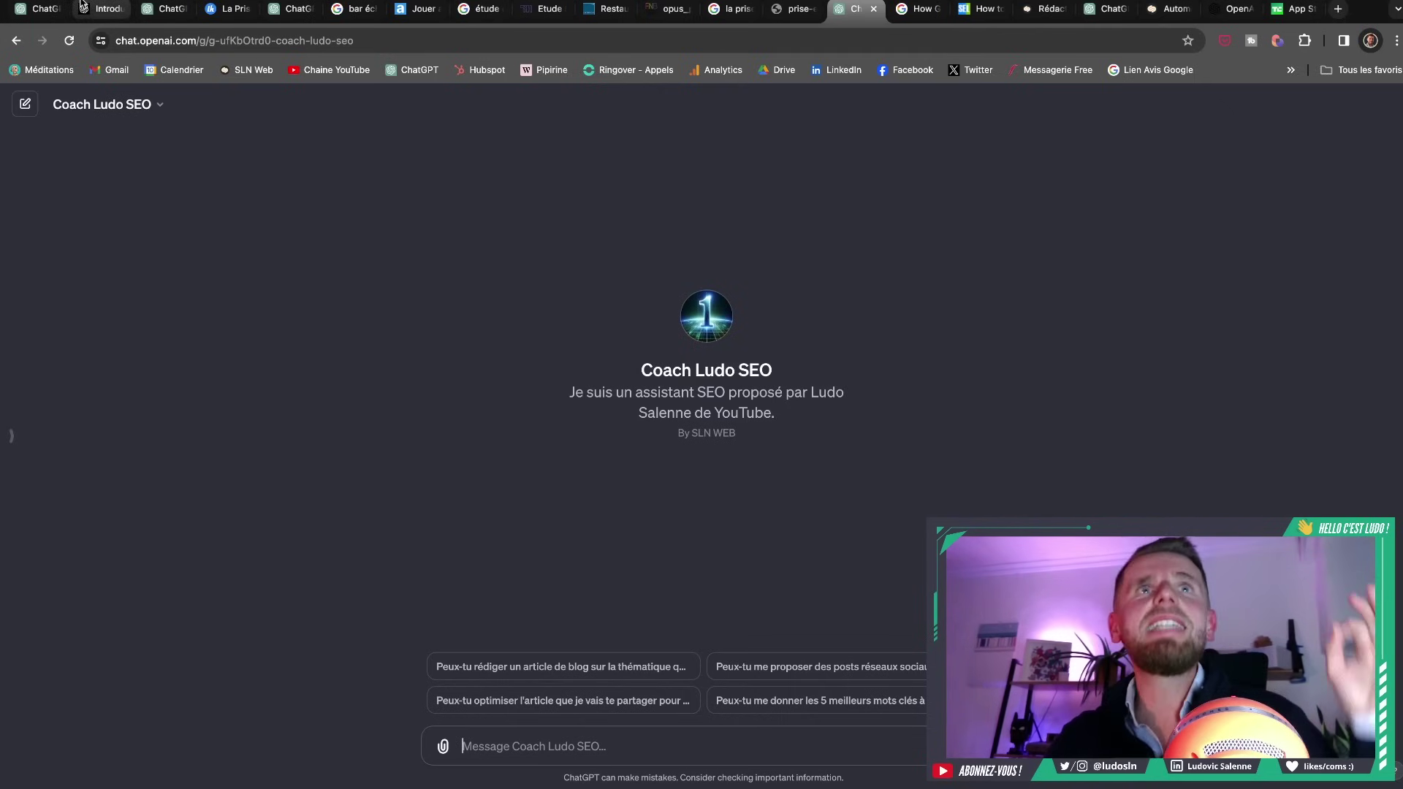
left_click(31, 9)
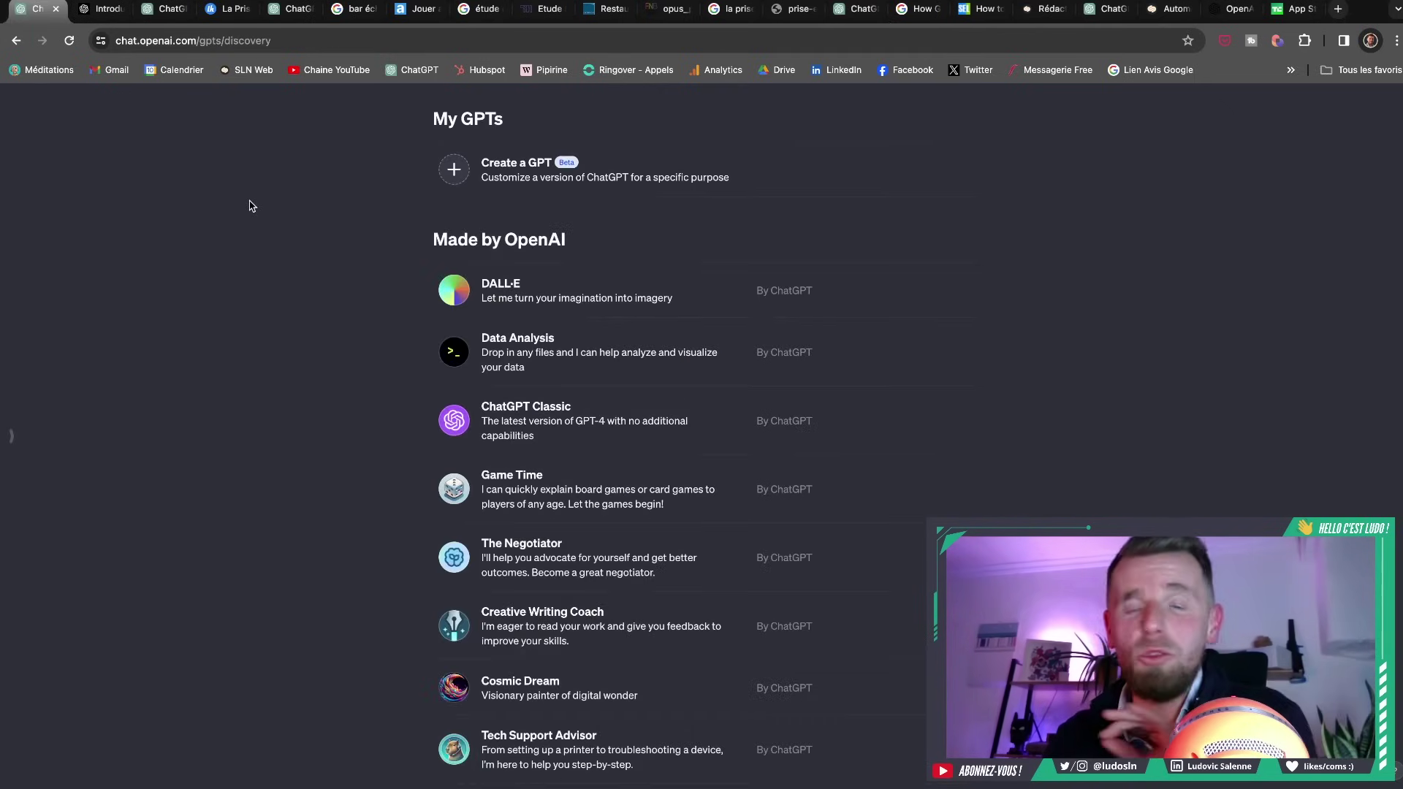